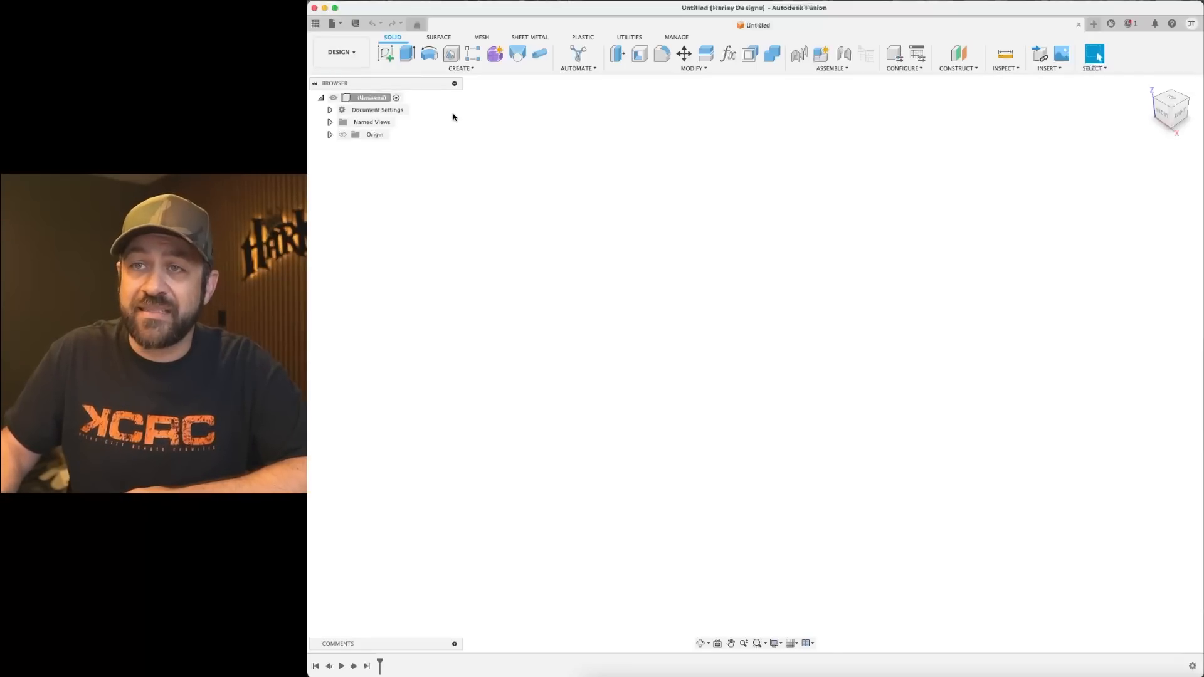
Start a new sketch on the front origin plane.
{"action": "left_click", "coordinate": [385, 53]}
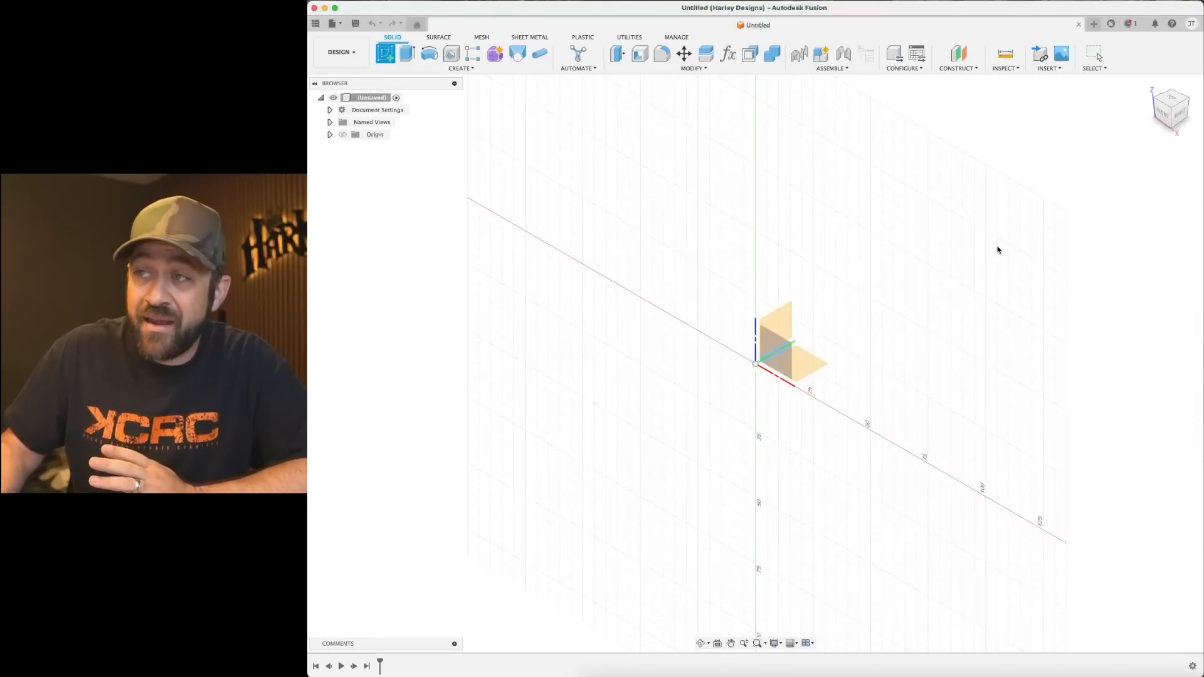
{"action": "left_click", "coordinate": [1180, 113]}
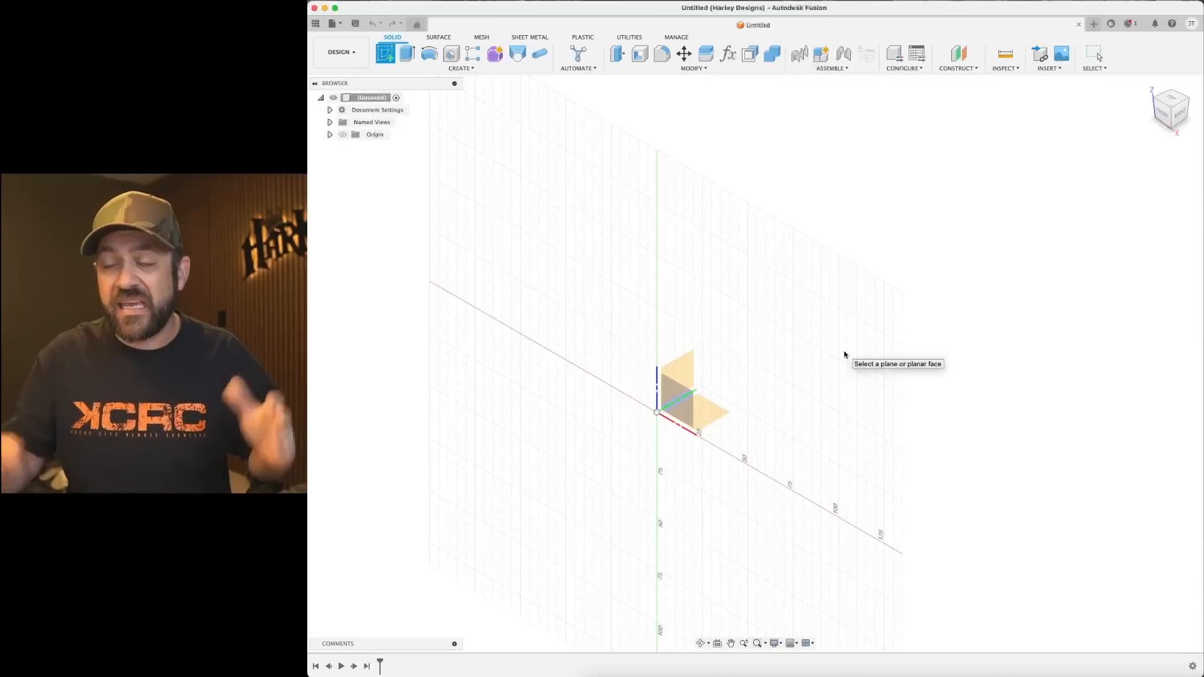
{"action": "left_click", "coordinate": [682, 397]}
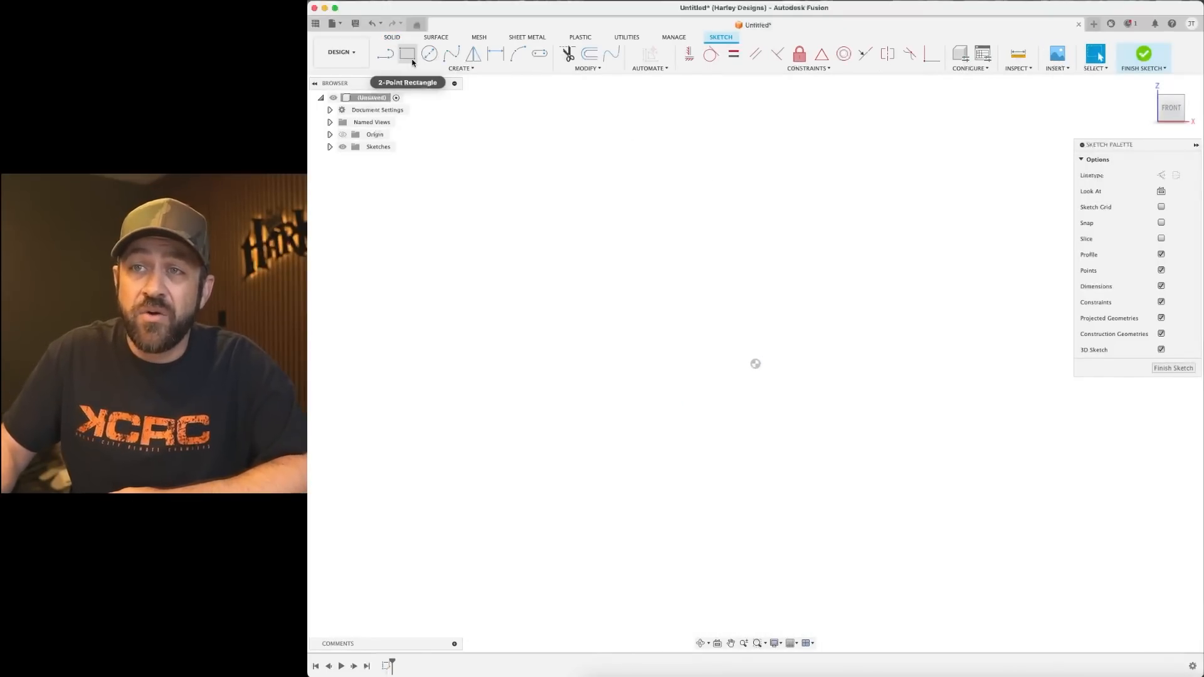
{"action": "left_click", "coordinate": [409, 53]}
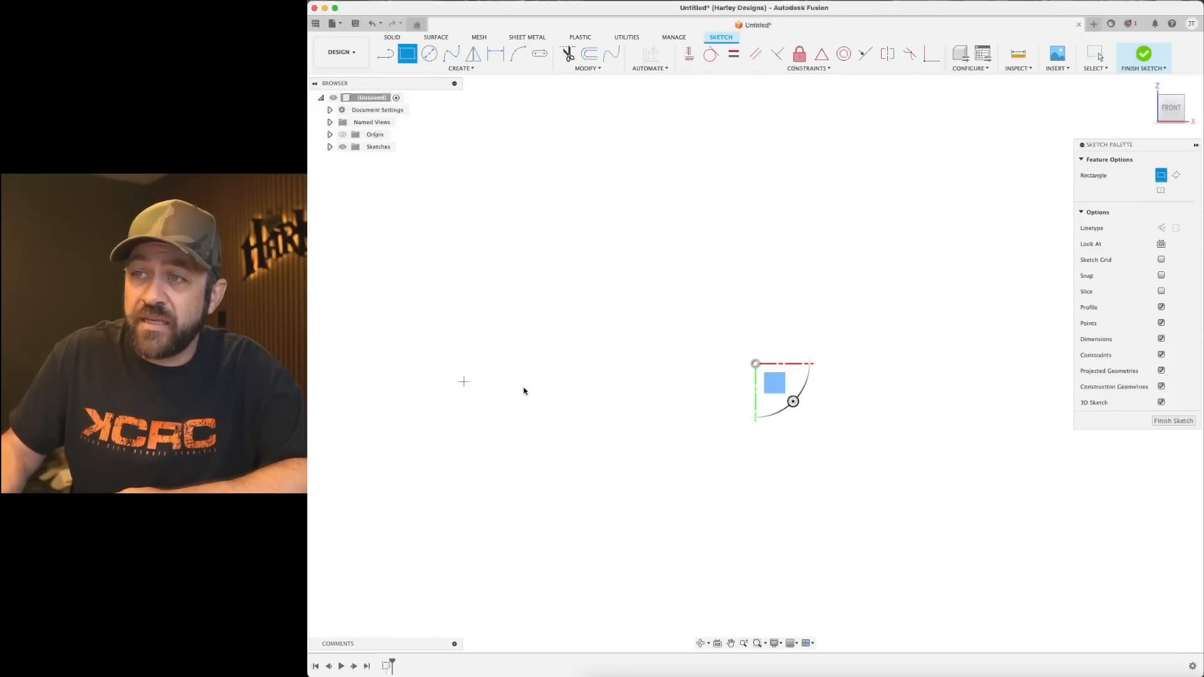
{"action": "left_click", "coordinate": [756, 363]}
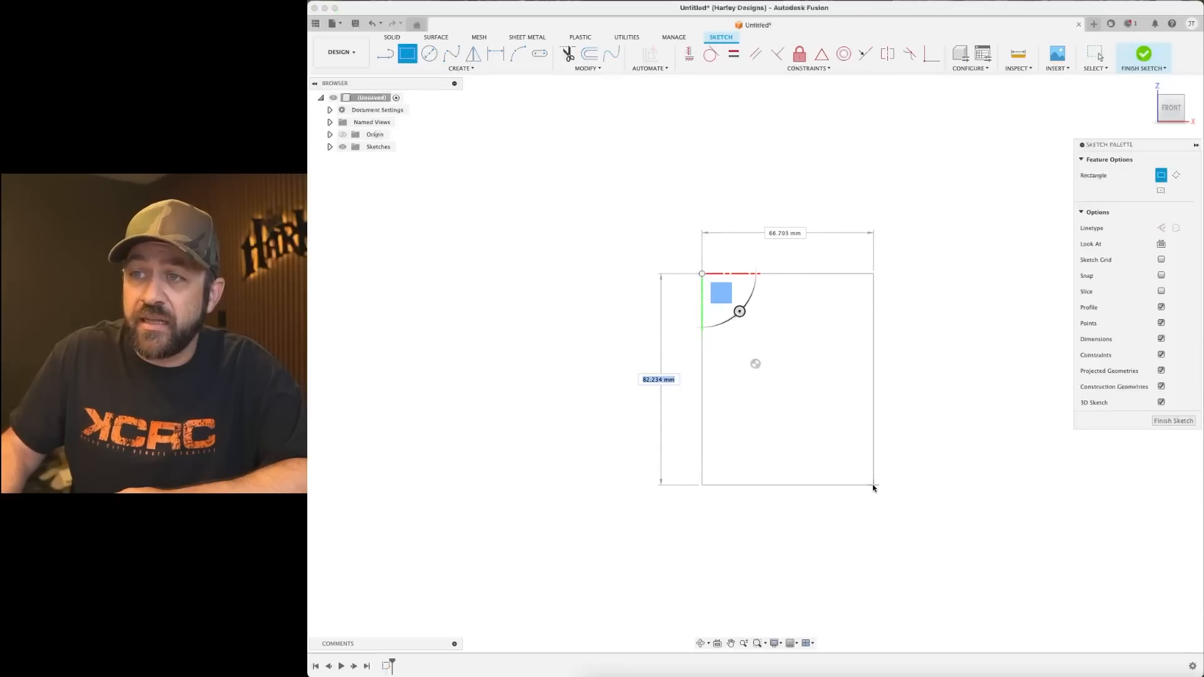
{"action": "key", "text": "Escape"}
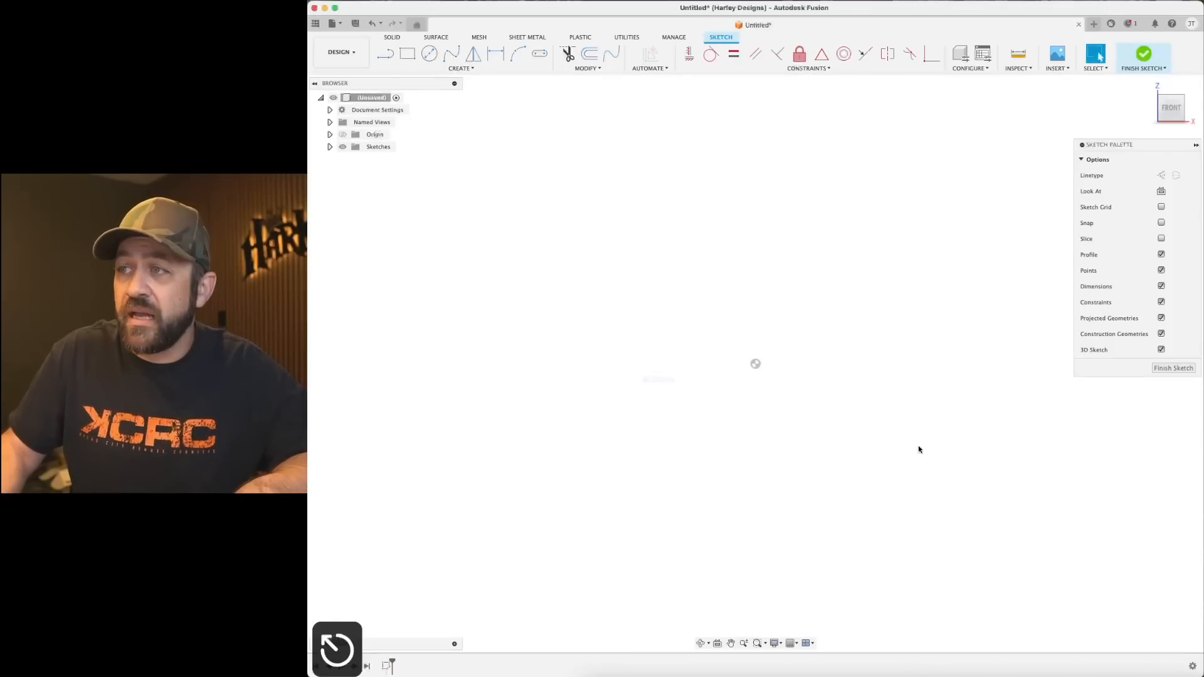
Sketch an upright center rectangle about 50 mm wide and 116 mm high, centred on the origin.
{"action": "left_click", "coordinate": [407, 53]}
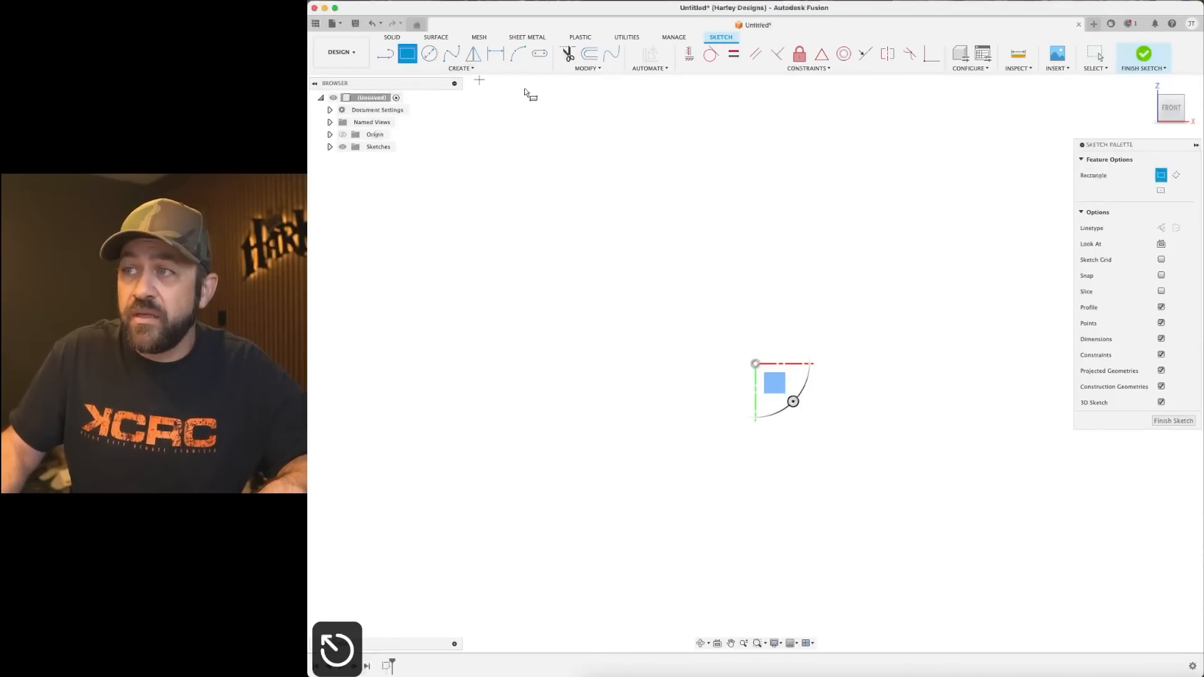
{"action": "left_click", "coordinate": [1161, 191]}
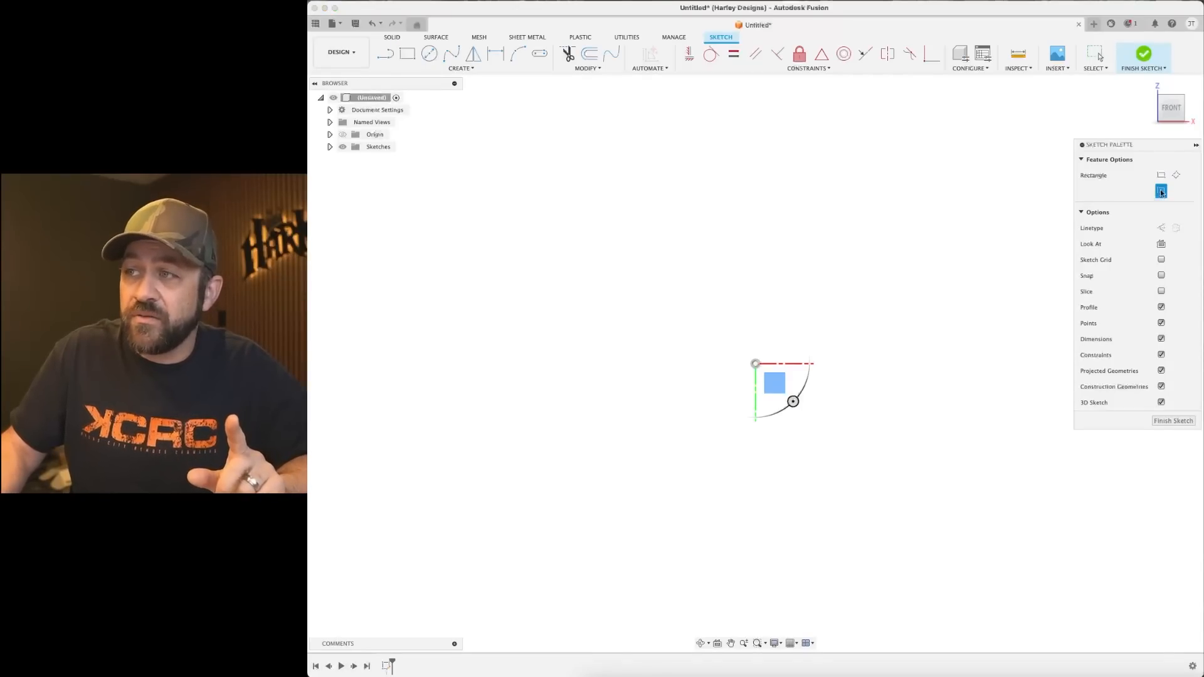
{"action": "left_click", "coordinate": [756, 364]}
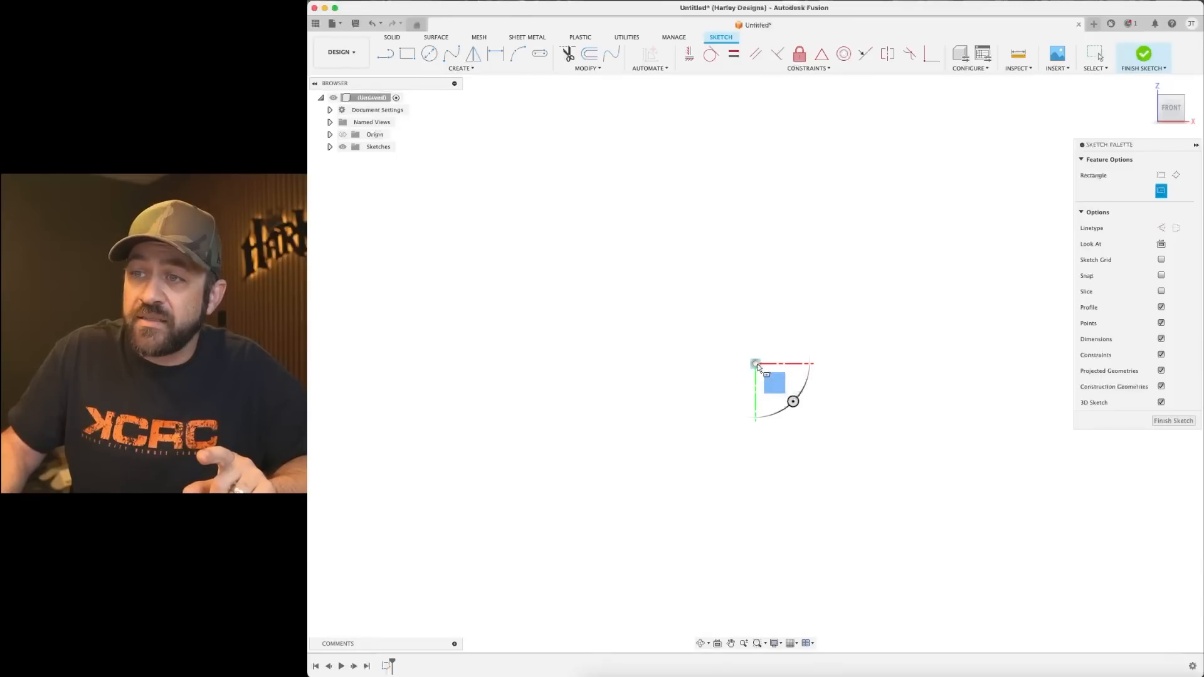
{"action": "left_click", "coordinate": [690, 512]}
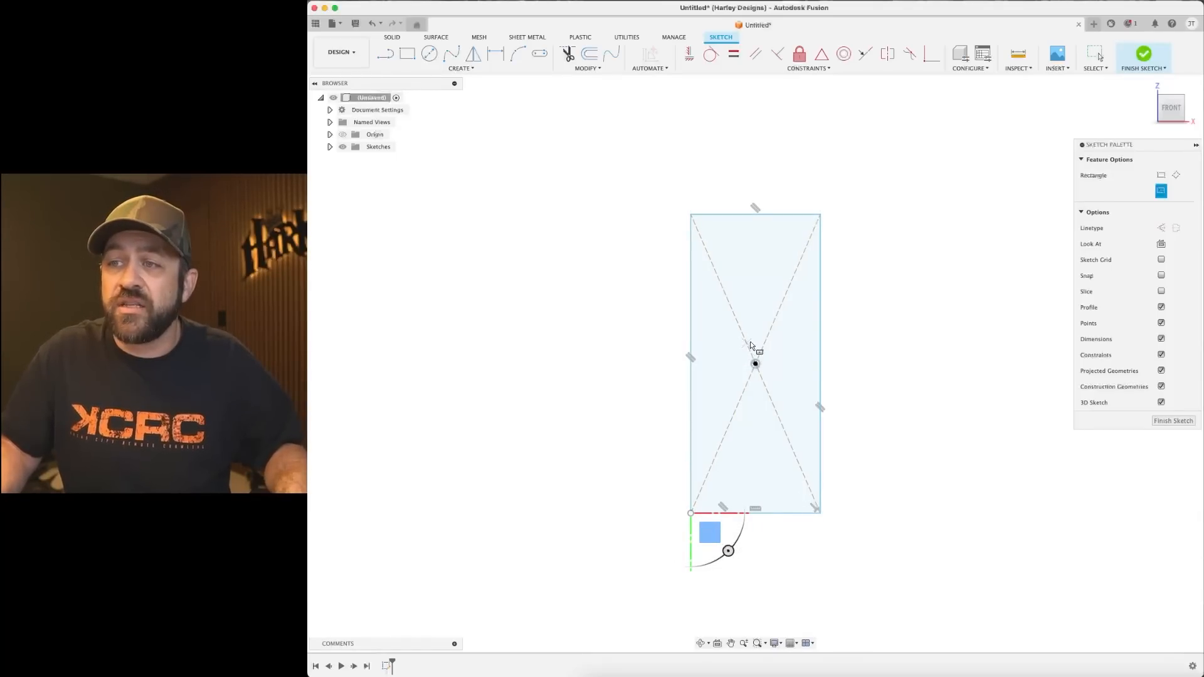
{"action": "key", "text": "Escape"}
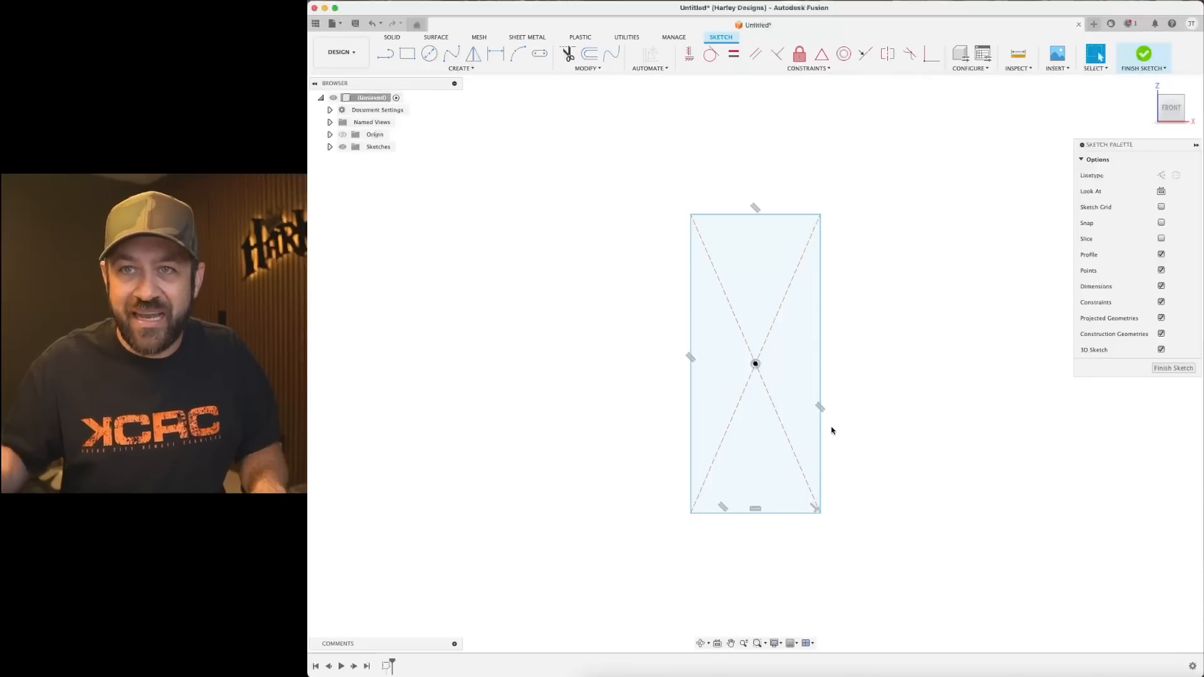
Dimension the rectangle's vertical side and set its height to 4.5 in.
{"action": "key", "text": "d"}
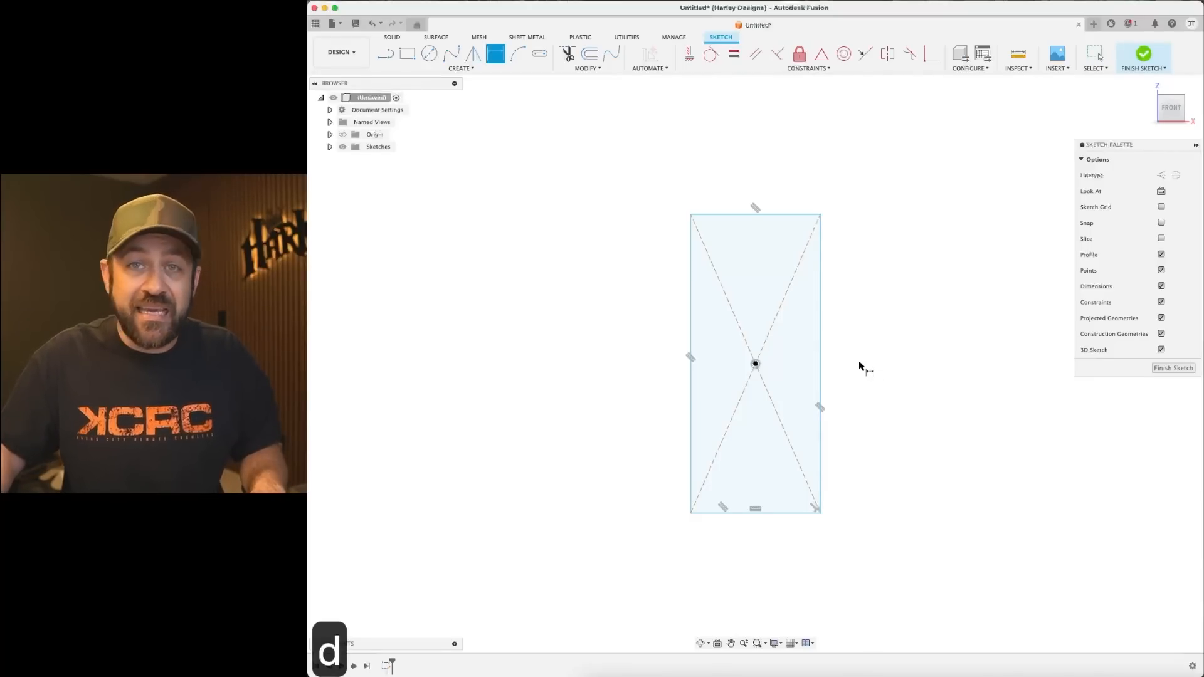
{"action": "left_click", "coordinate": [820, 347]}
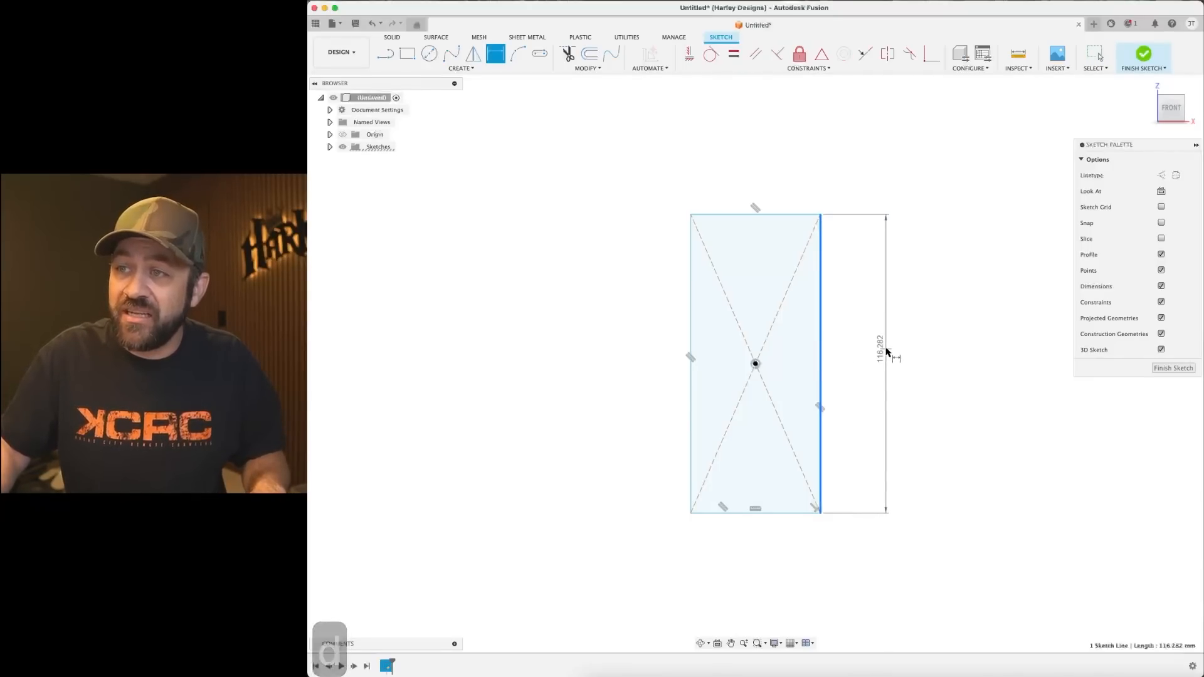
{"action": "left_click", "coordinate": [886, 351]}
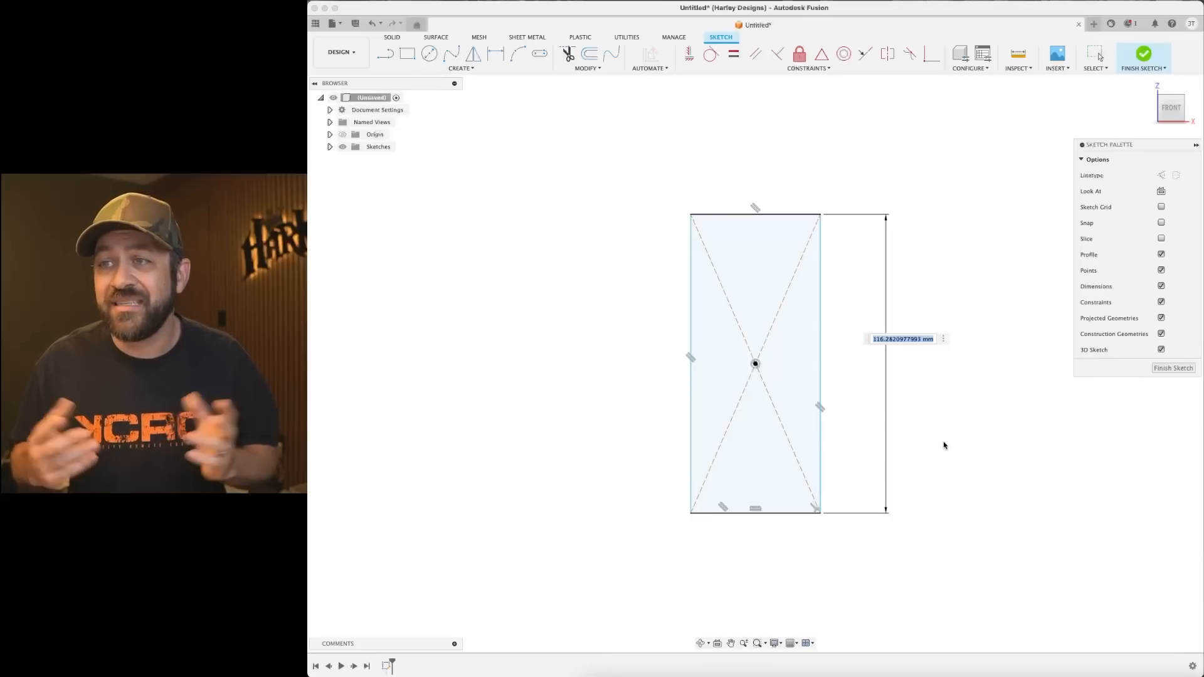
{"action": "type", "text": "4.5"}
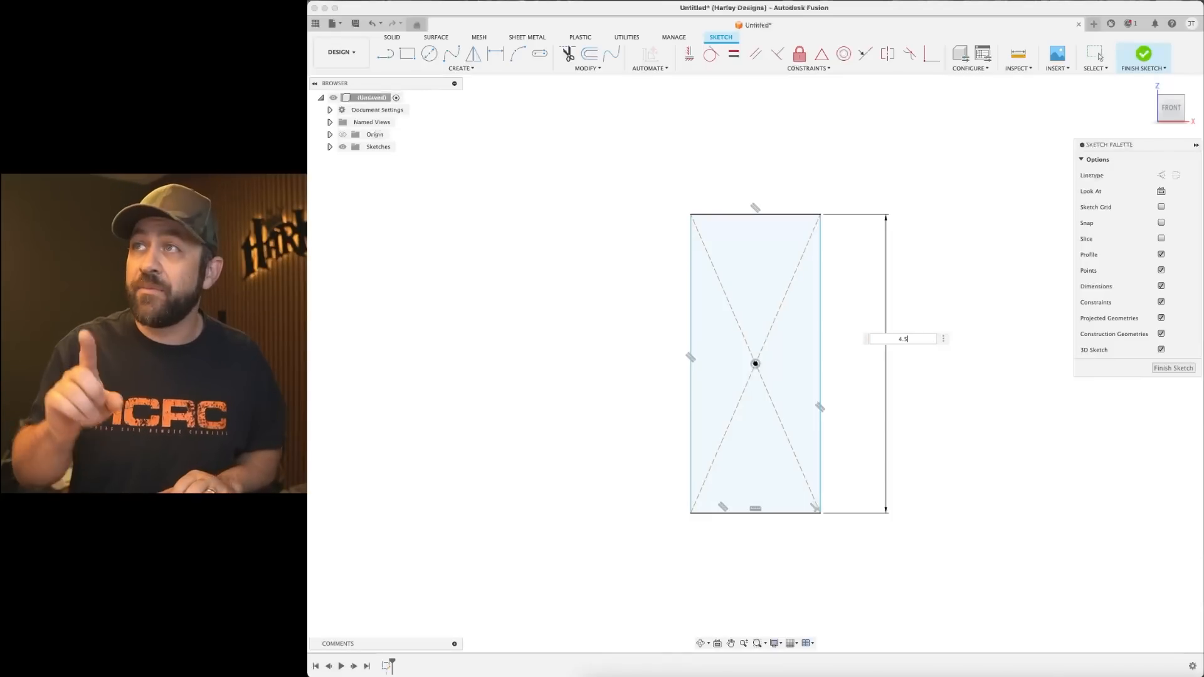
{"action": "type", "text": "in"}
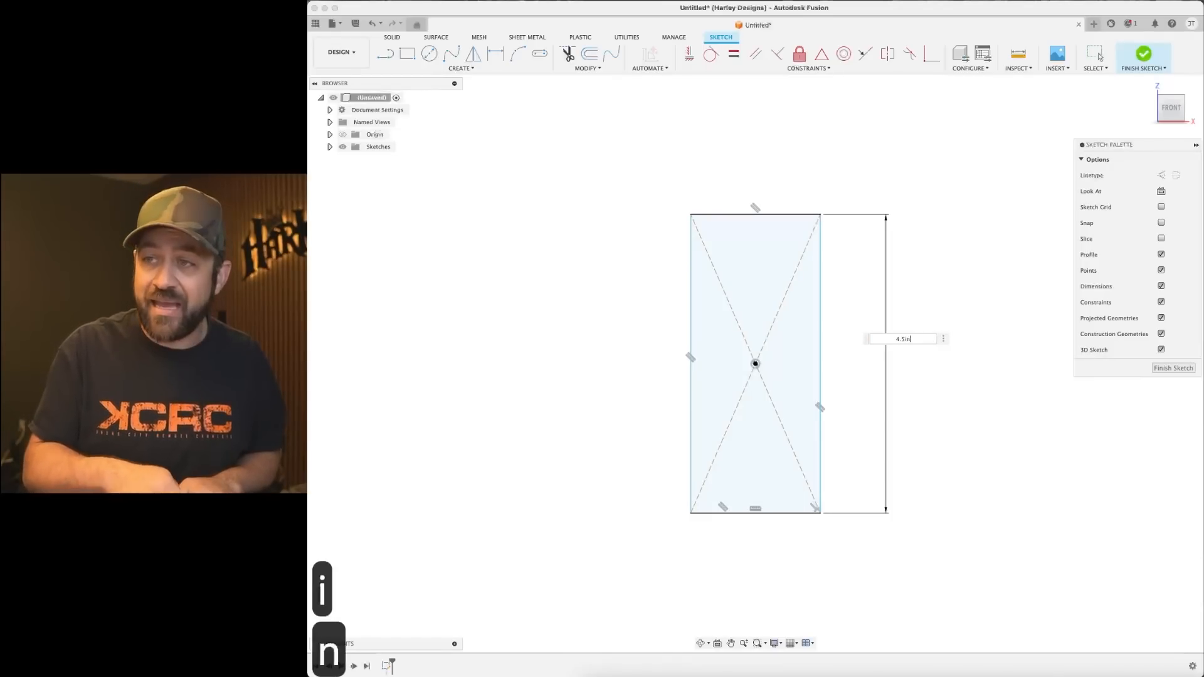
{"action": "key", "text": "Return"}
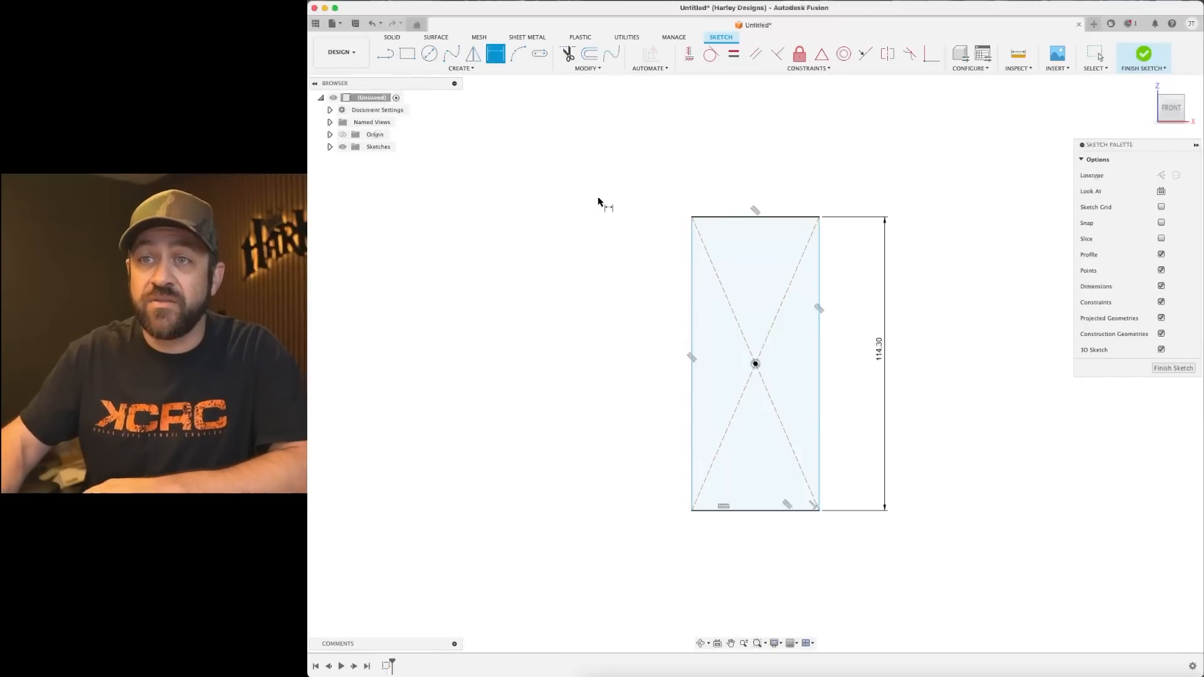
Change the document's unit system to inch and ouncemass.
{"action": "left_click", "coordinate": [330, 110]}
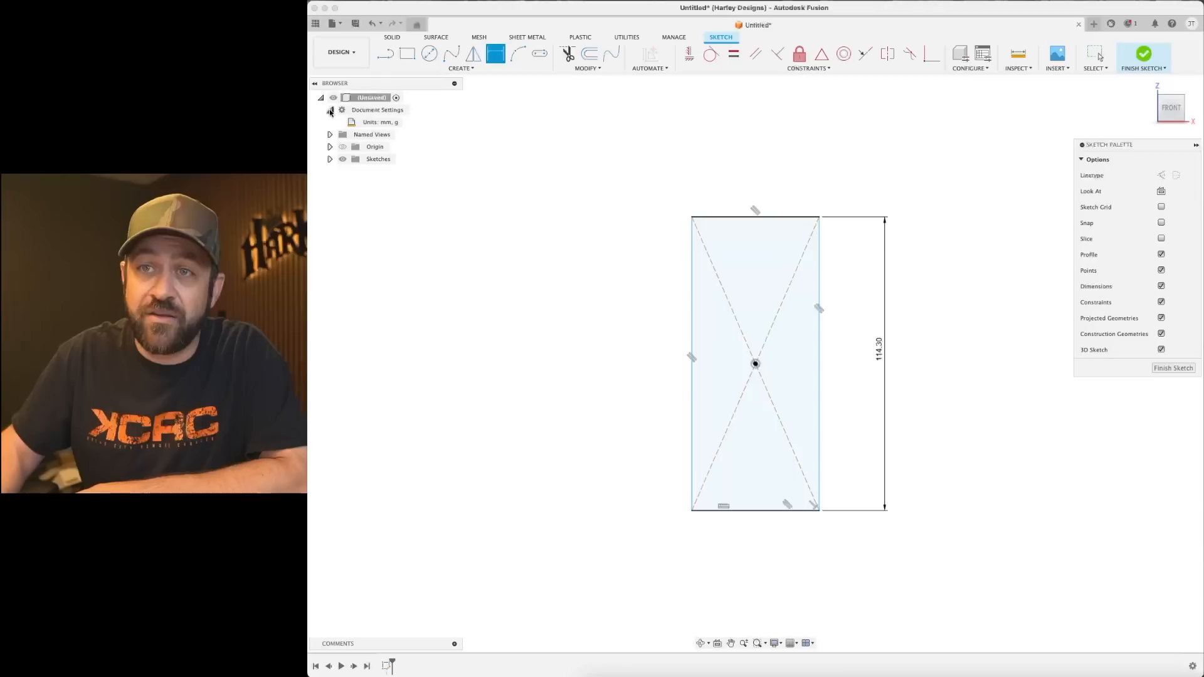
{"action": "mouse_move", "coordinate": [359, 123]}
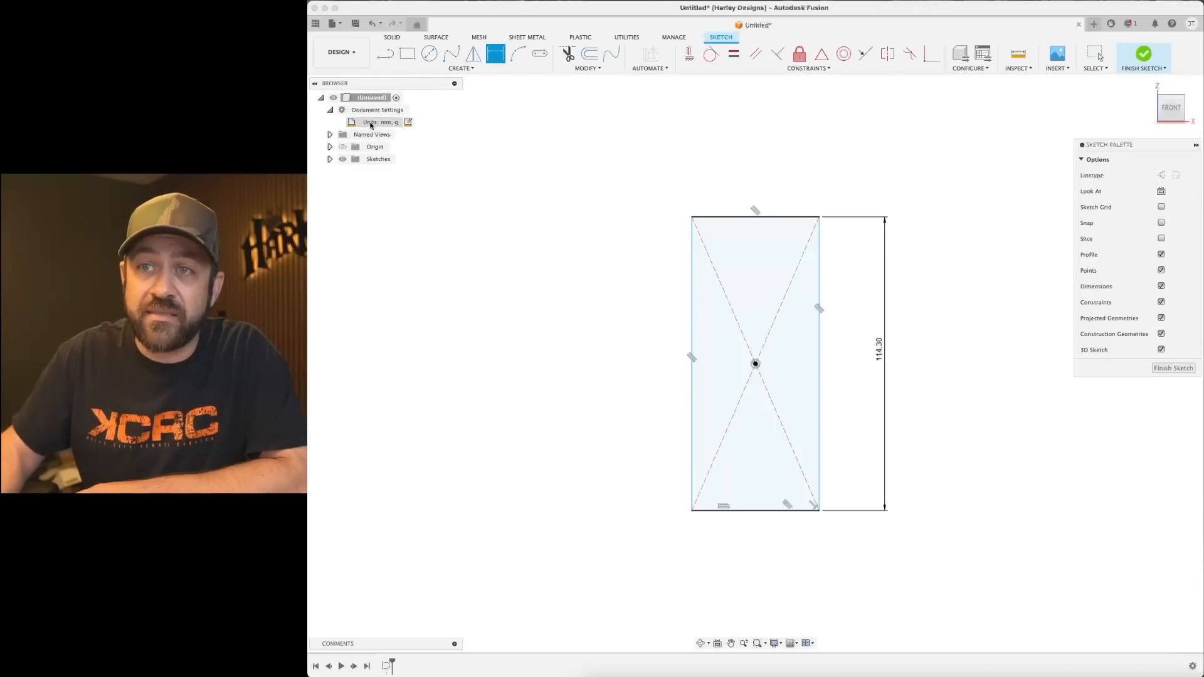
{"action": "left_click", "coordinate": [407, 122]}
{"action": "left_click", "coordinate": [1020, 160]}
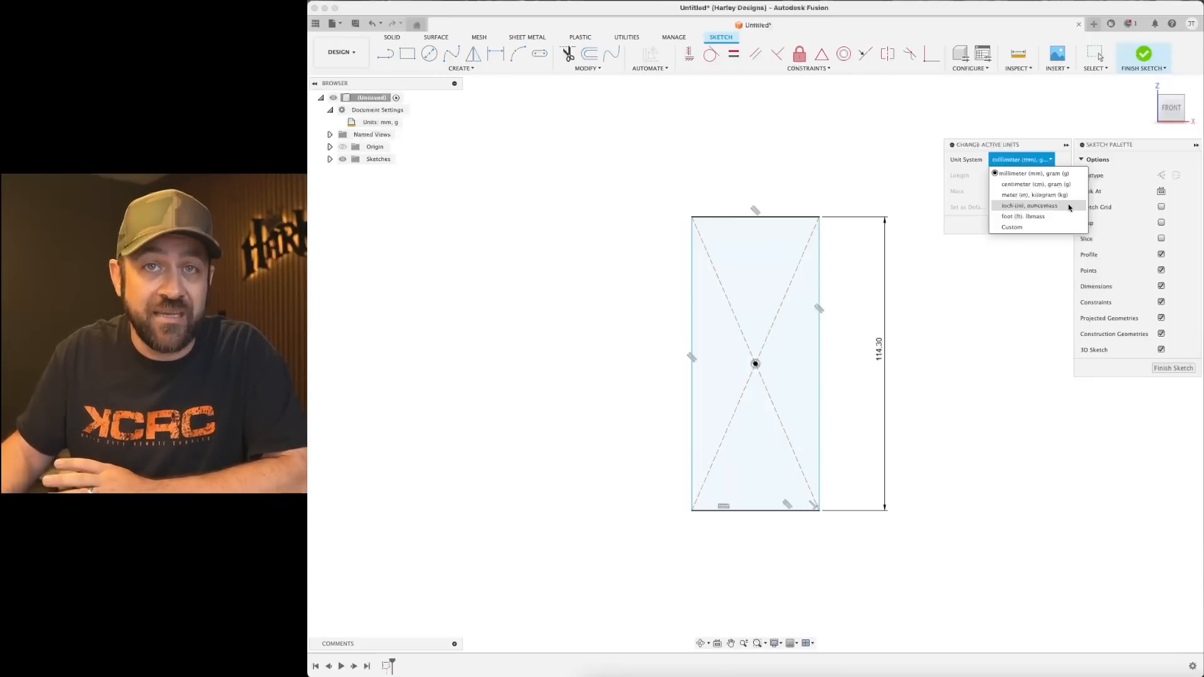
{"action": "left_click", "coordinate": [1018, 206]}
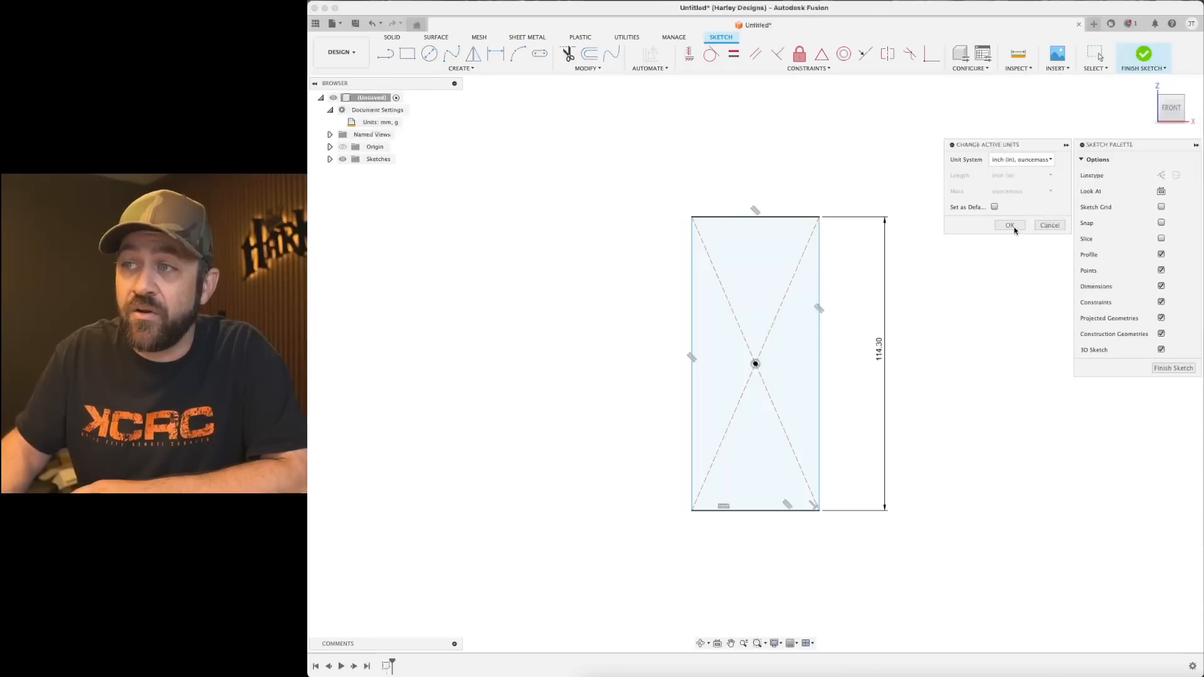
{"action": "left_click", "coordinate": [1012, 226]}
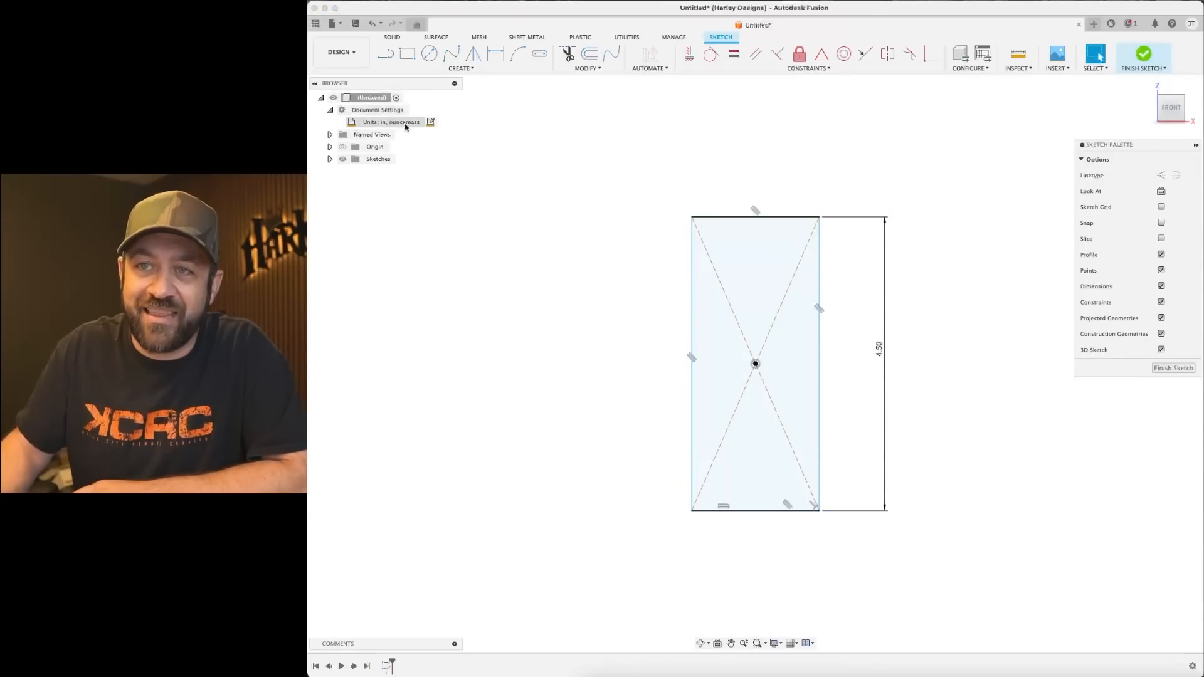
Switch the document's unit system back to millimeter and gram.
{"action": "left_click", "coordinate": [430, 122]}
{"action": "left_click", "coordinate": [1047, 160]}
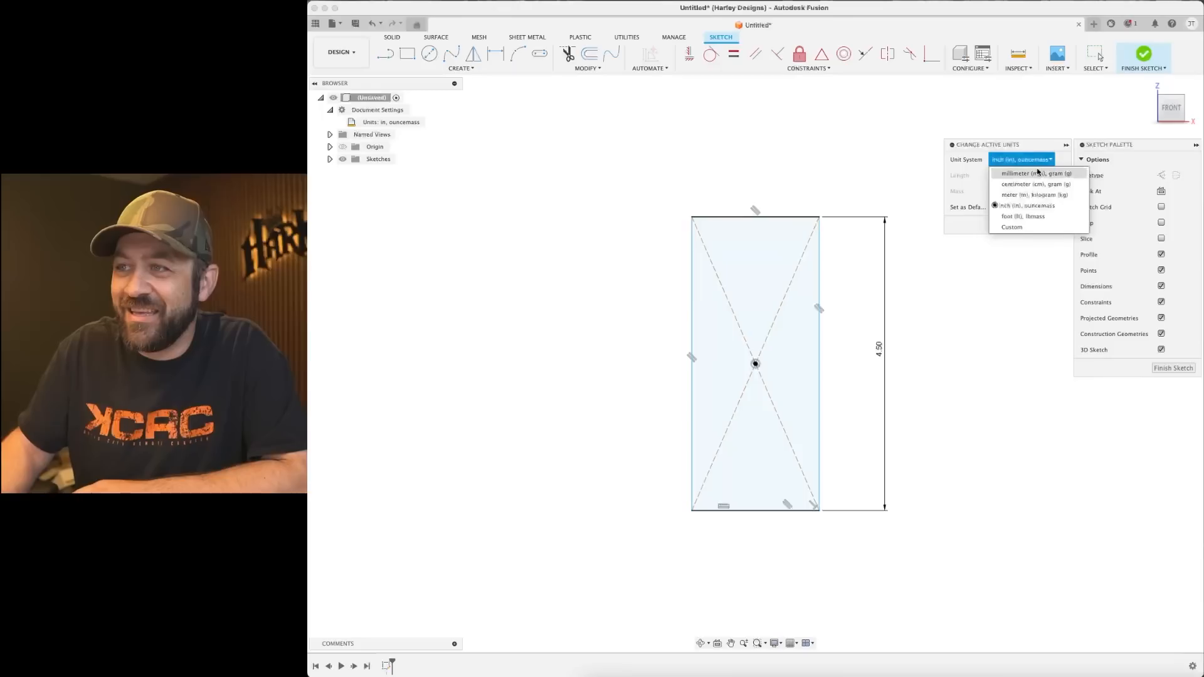
{"action": "left_click", "coordinate": [1036, 179]}
{"action": "left_click", "coordinate": [1009, 224]}
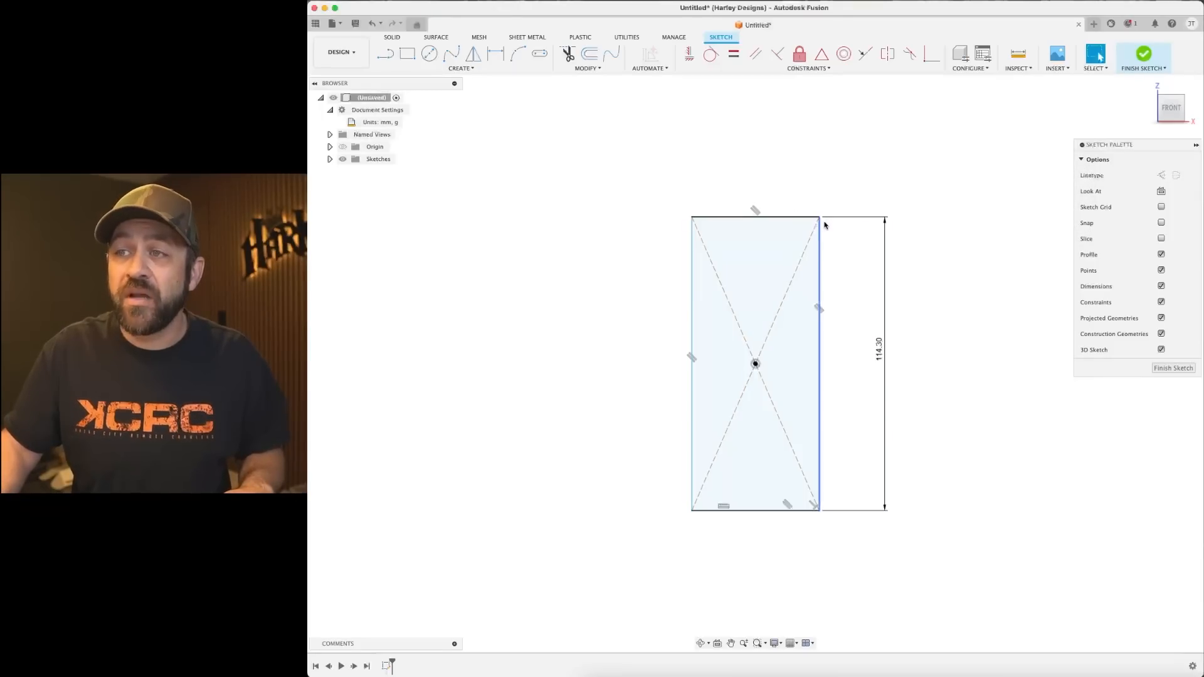
Dimension the rectangle's upper edge and set its width to 1.4 in.
{"action": "key", "text": "d"}
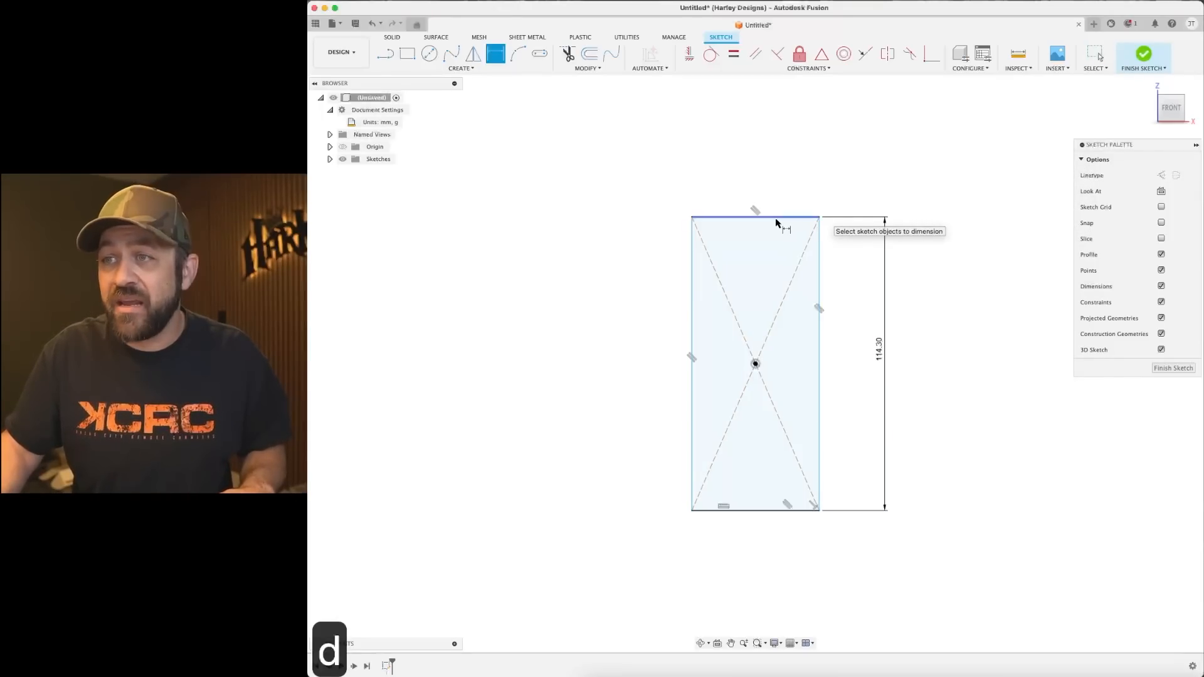
{"action": "left_click", "coordinate": [775, 217]}
{"action": "left_click", "coordinate": [760, 185]}
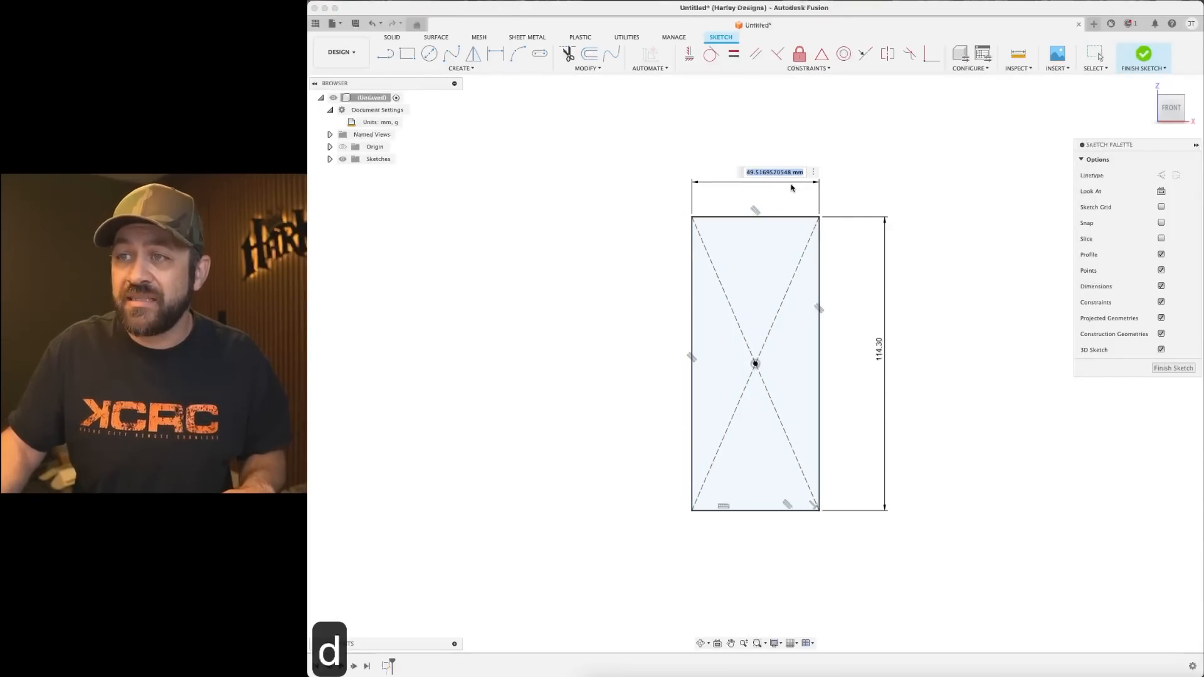
{"action": "type", "text": "1.4in"}
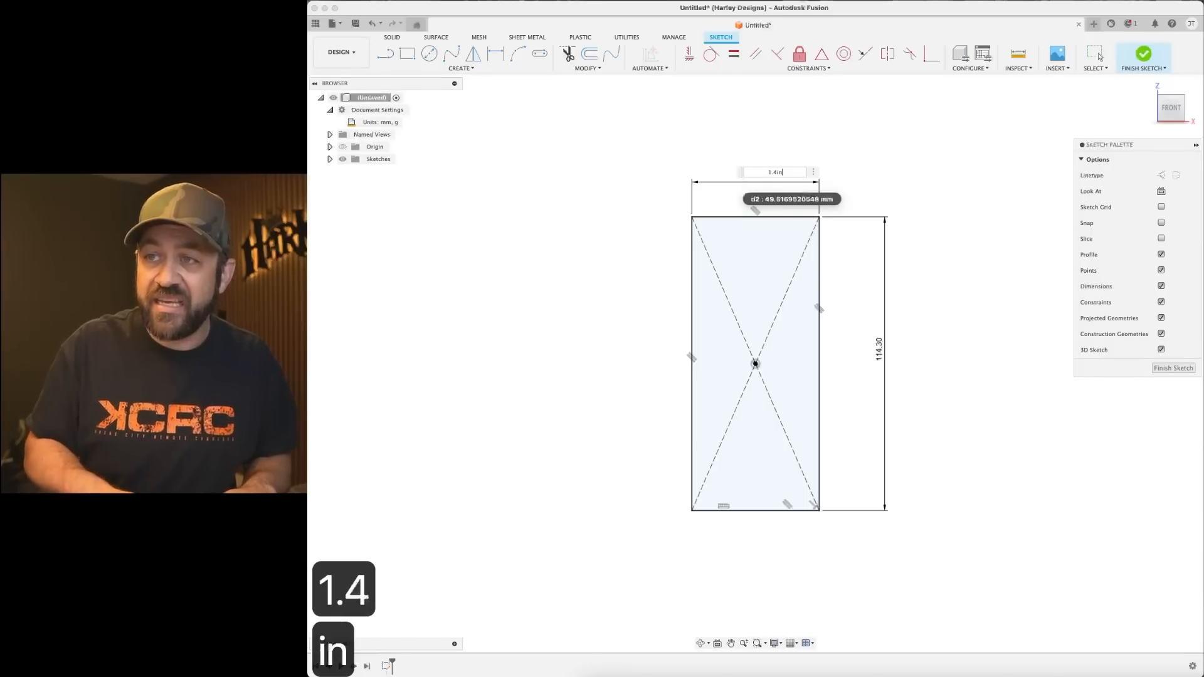
{"action": "key", "text": "Return"}
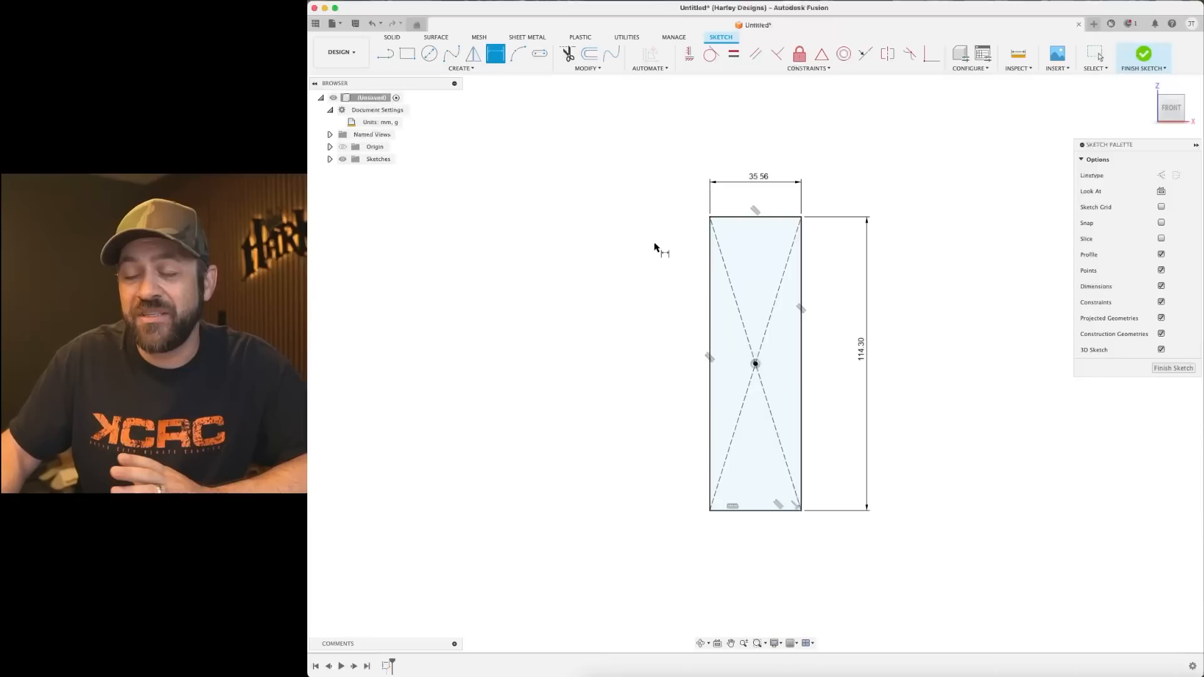
Sketch a second center rectangle from the origin, spanning the first one's full width and about 56 mm high.
{"action": "left_click", "coordinate": [407, 55]}
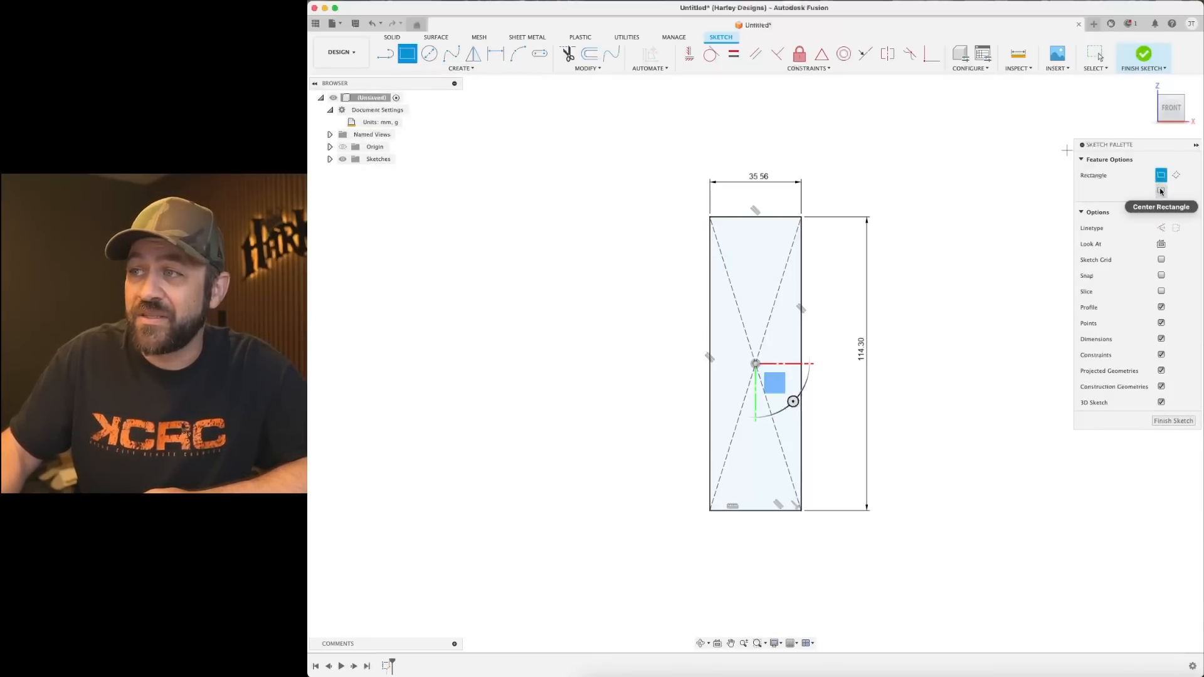
{"action": "left_click", "coordinate": [1160, 191]}
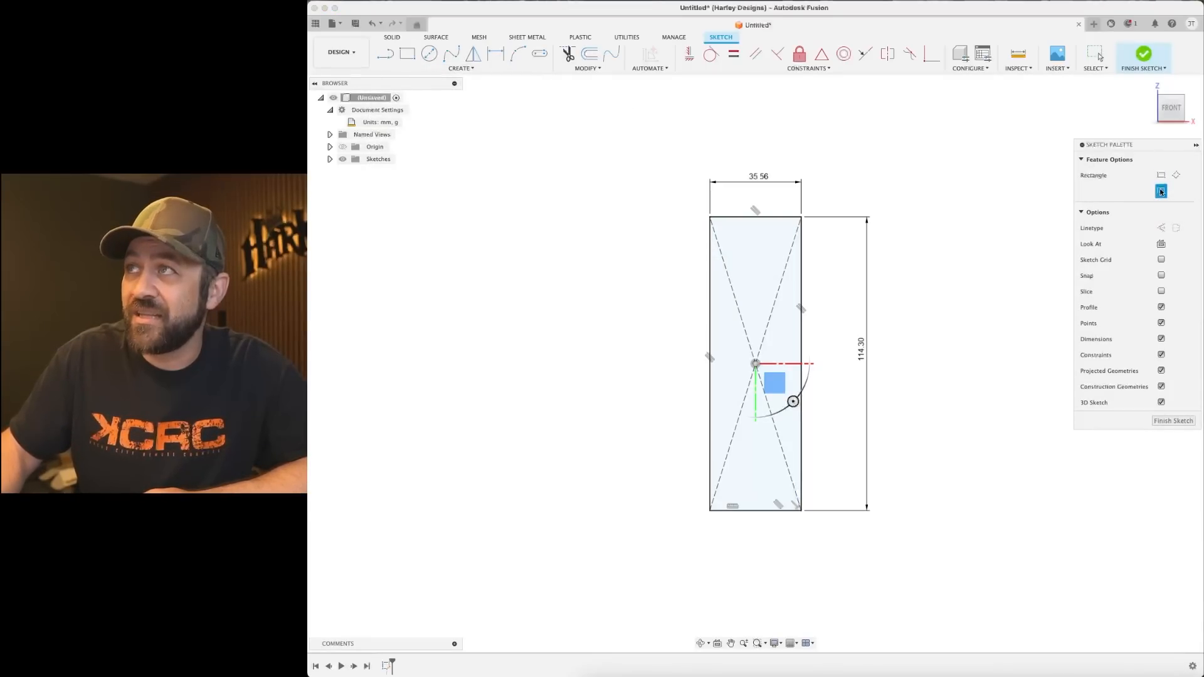
{"action": "left_click", "coordinate": [755, 364]}
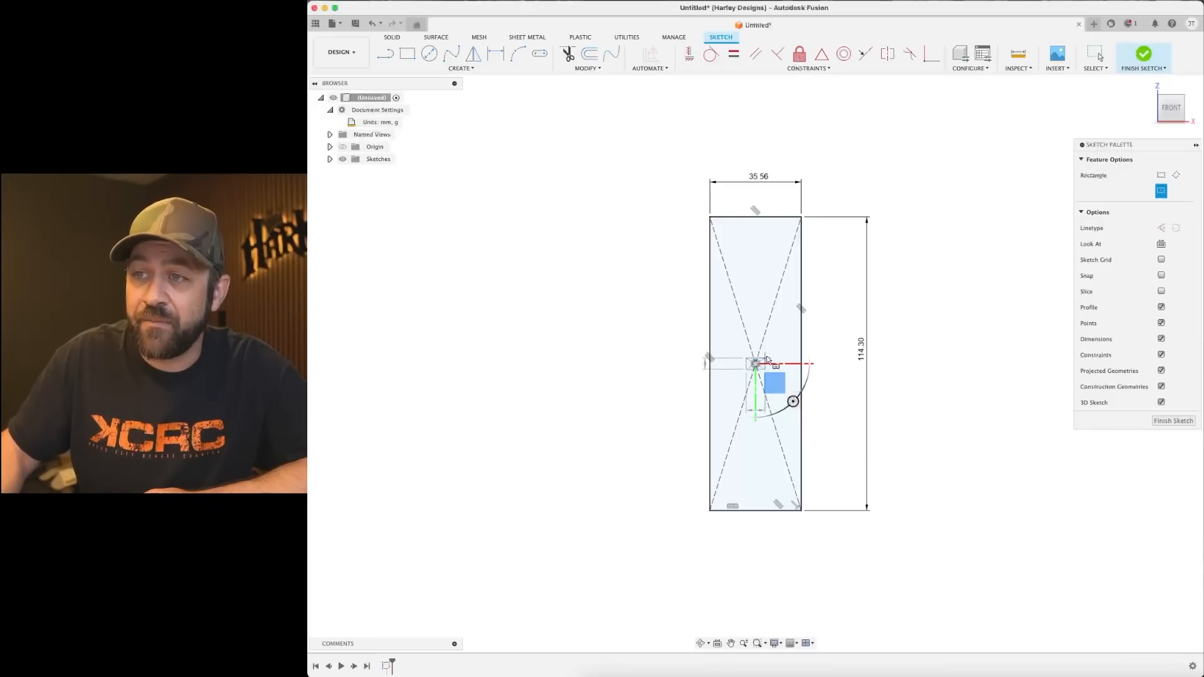
{"action": "left_click", "coordinate": [802, 294]}
{"action": "key", "text": "Escape"}
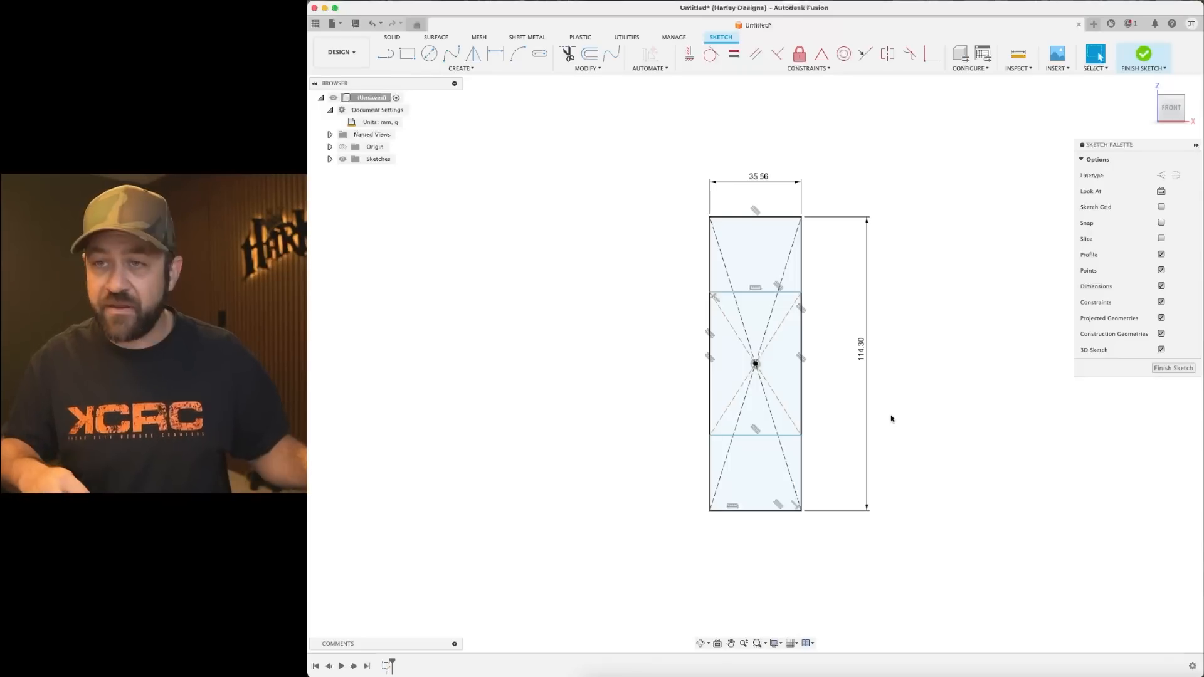
Dimension the distance between the inner rectangle's upper and lower edges and set it to 56 mm.
{"action": "key", "text": "d"}
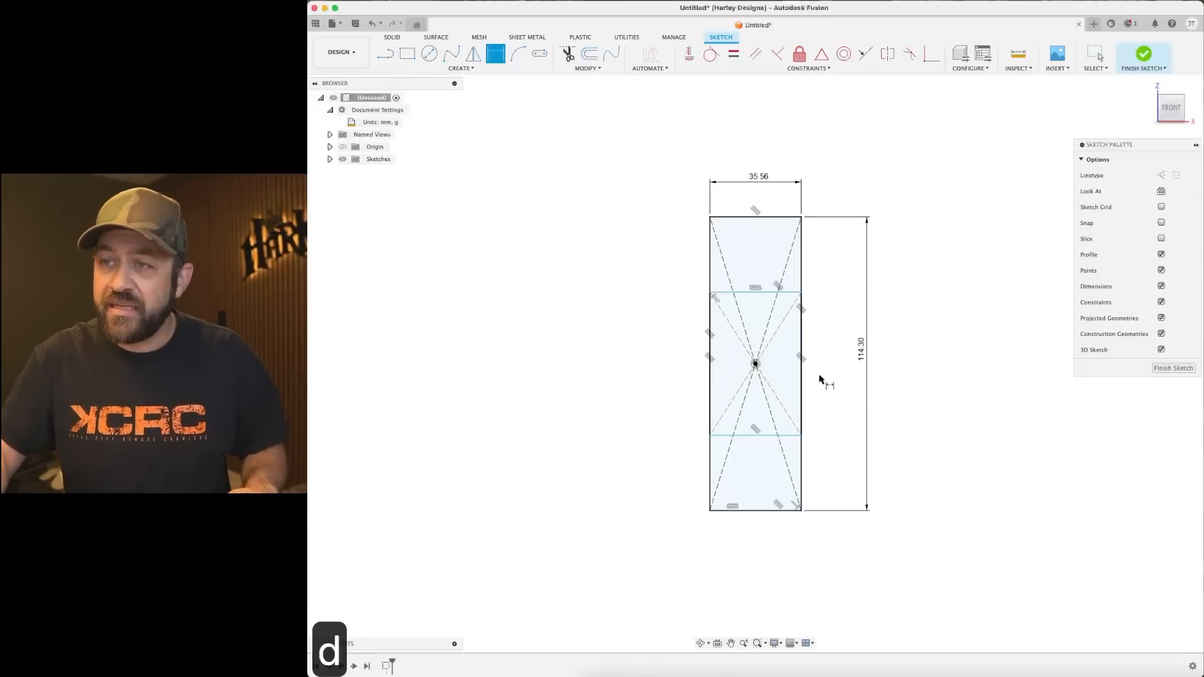
{"action": "left_click", "coordinate": [754, 293]}
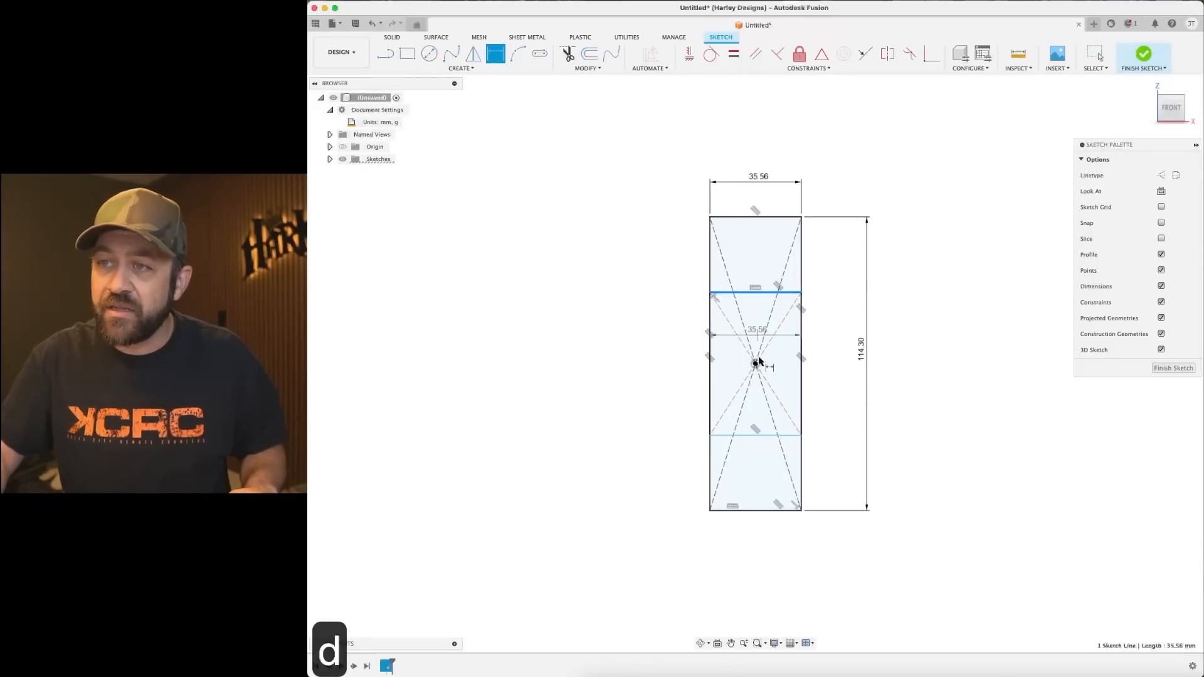
{"action": "left_click", "coordinate": [759, 434]}
{"action": "left_click", "coordinate": [657, 376]}
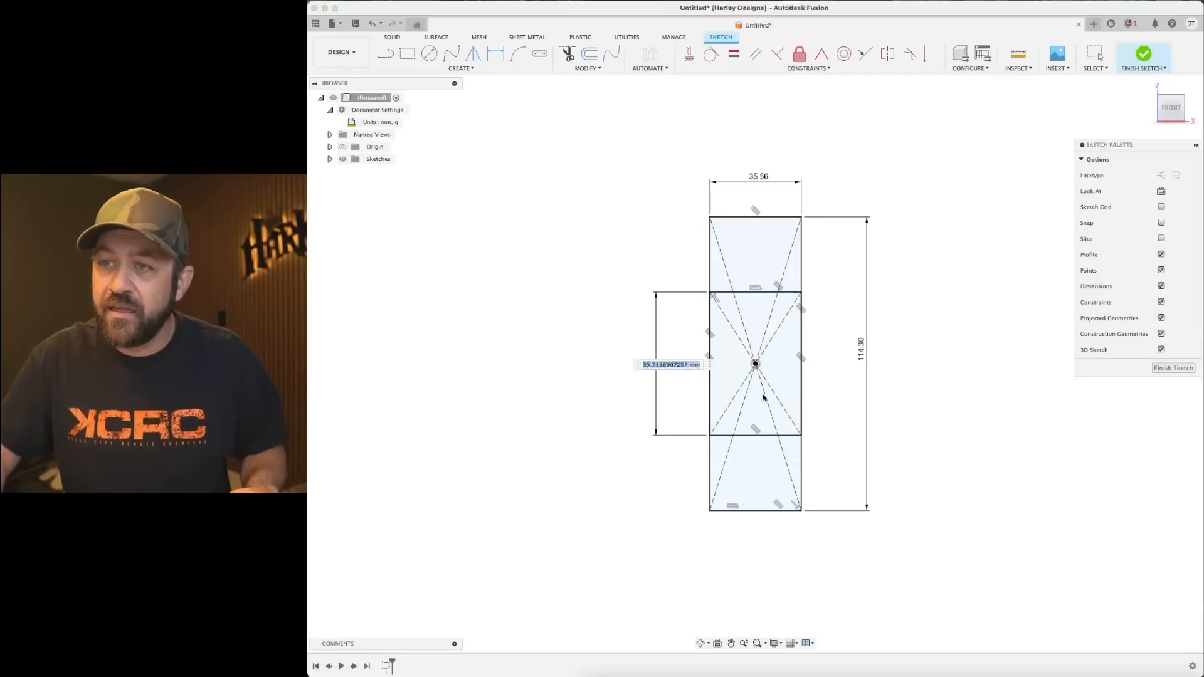
{"action": "type", "text": "5"}
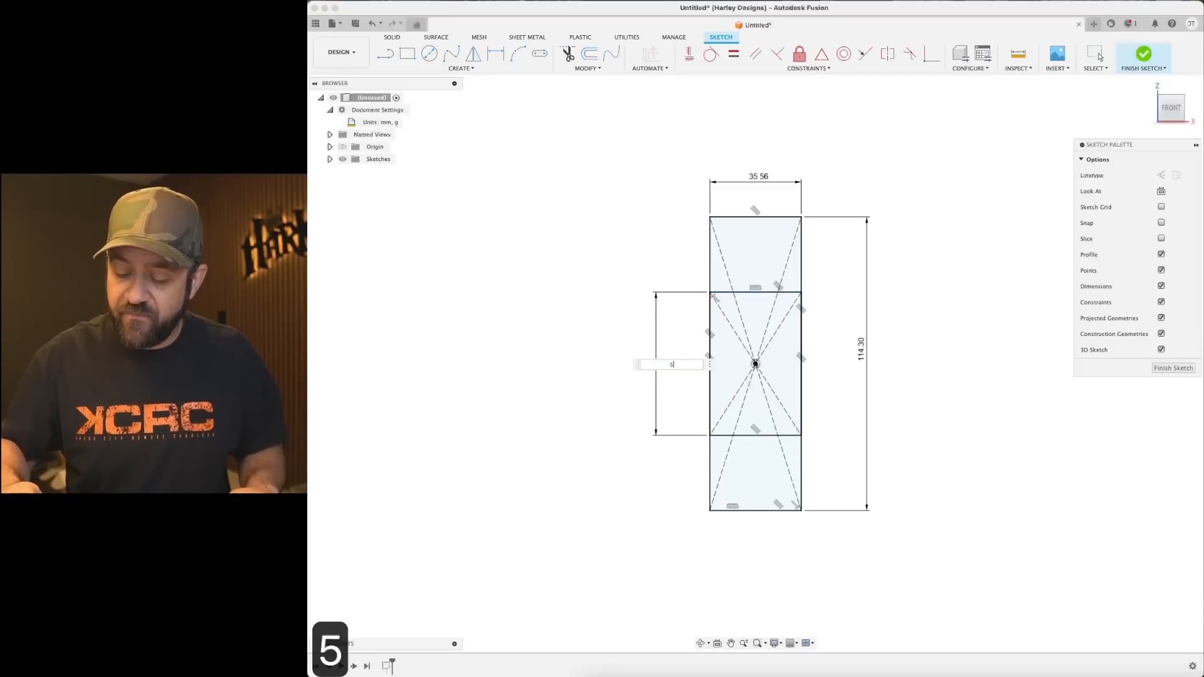
{"action": "type", "text": "6"}
{"action": "key", "text": "Return"}
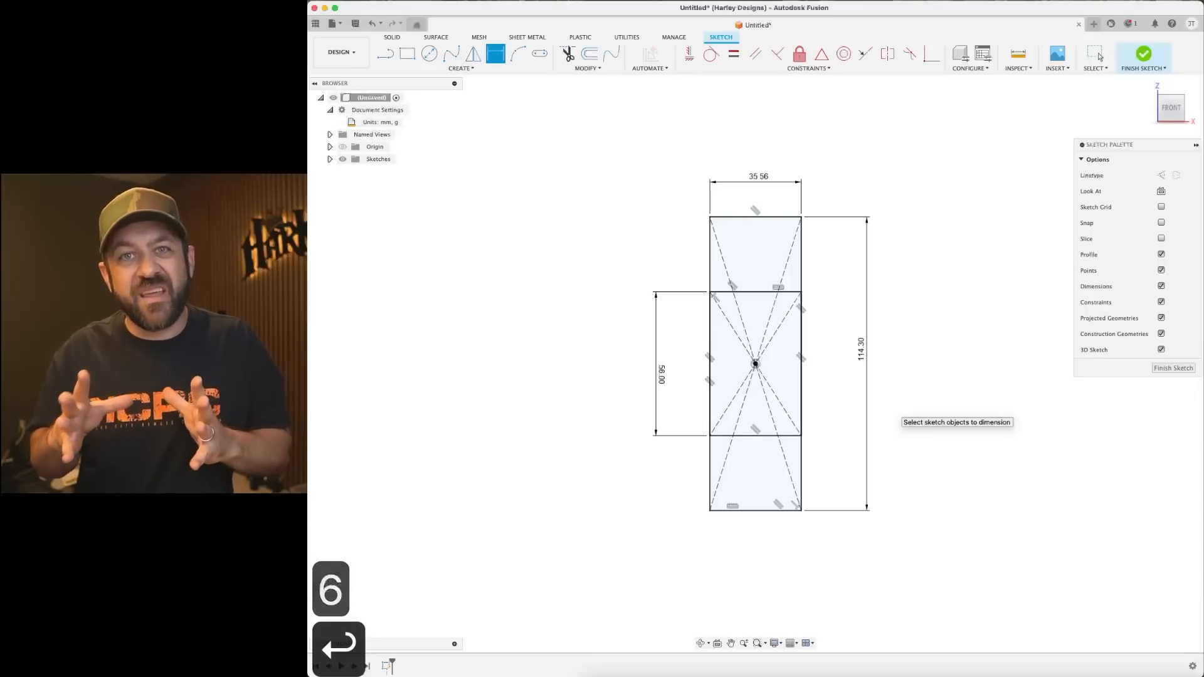
Sketch a horizontal construction line in the empty area beside the rectangles.
{"action": "scroll", "coordinate": [790, 251], "scroll_direction": "up", "scroll_amount": 3}
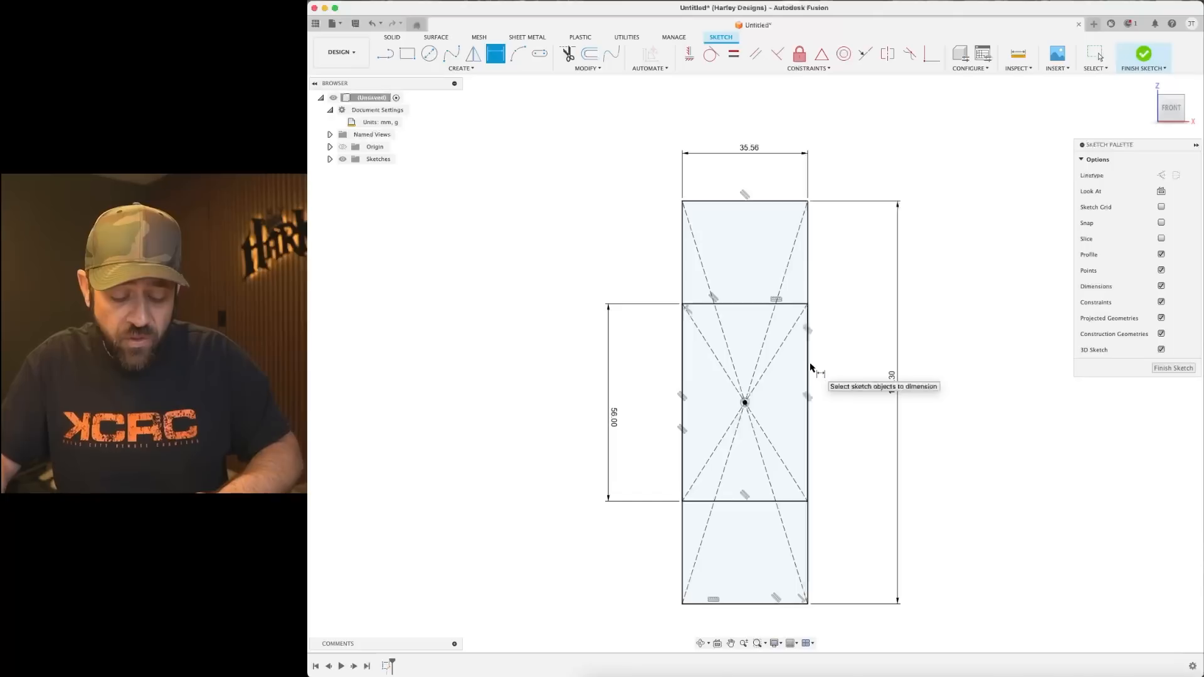
{"action": "key", "text": "l"}
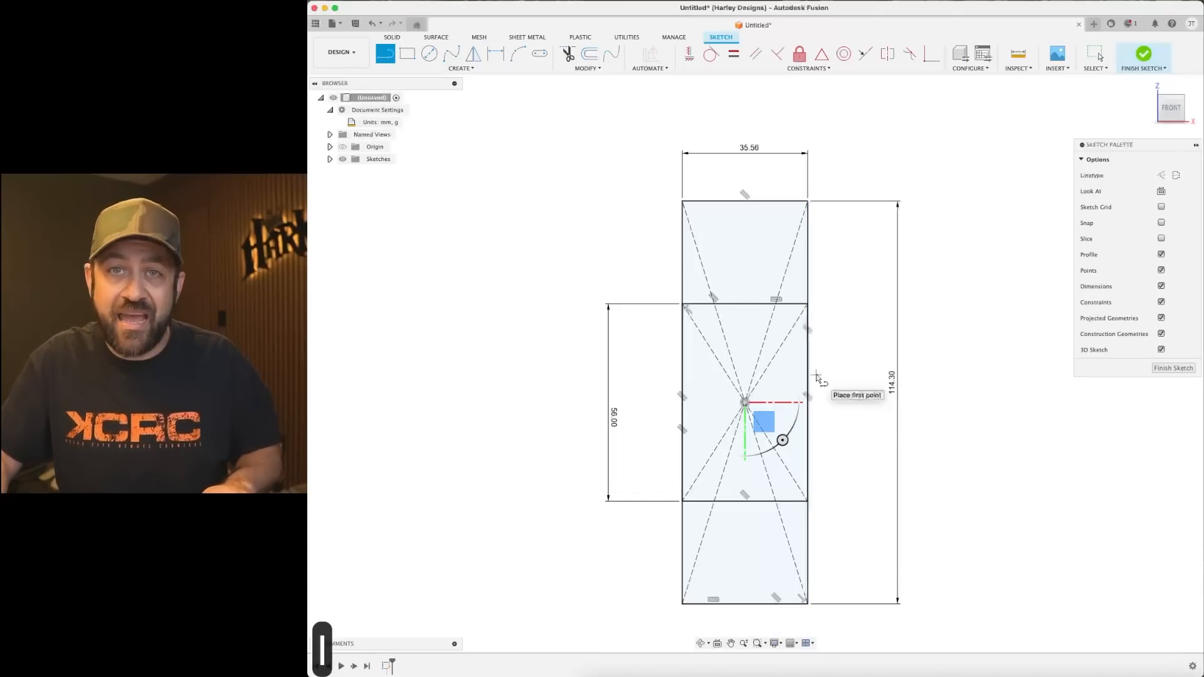
{"action": "key", "text": "x"}
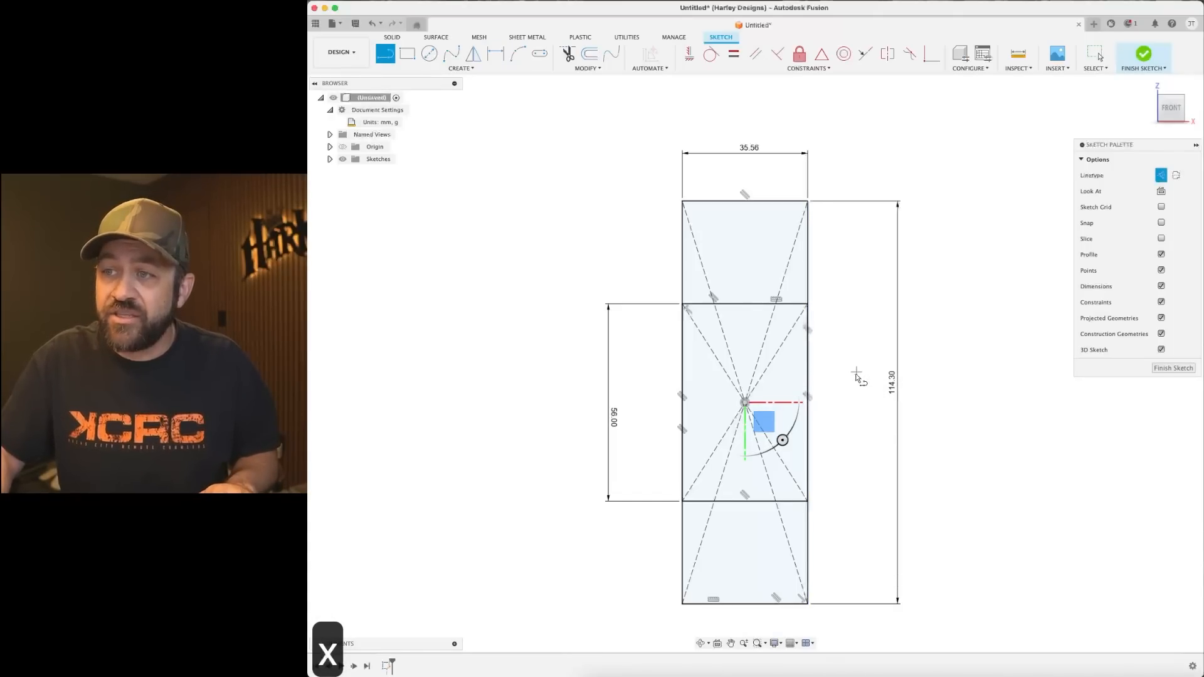
{"action": "left_click", "coordinate": [851, 393]}
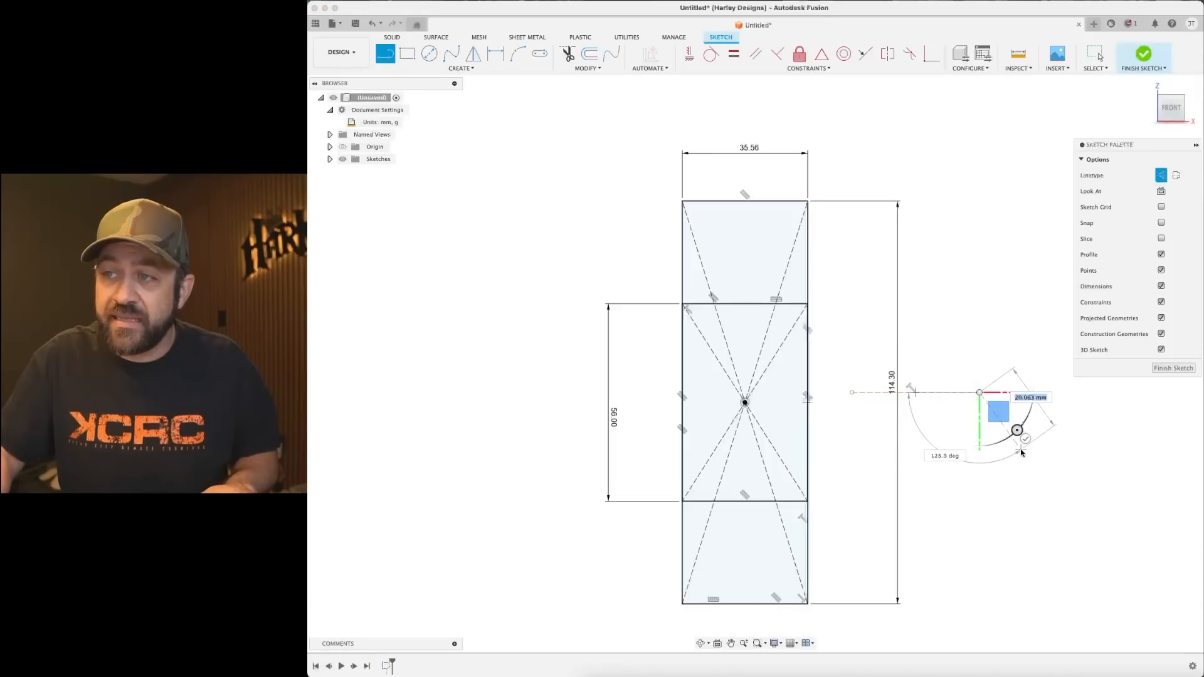
{"action": "key", "text": "Escape"}
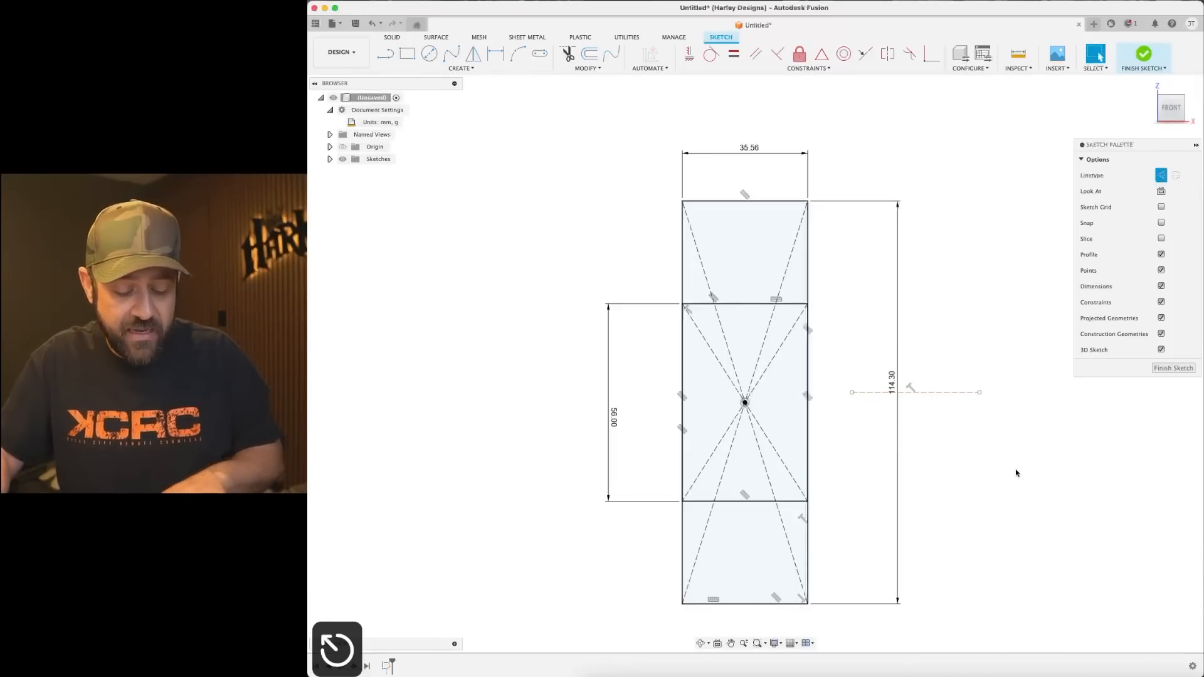
Sketch a horizontal regular line just below the construction line, and delete both trial lines.
{"action": "key", "text": "l"}
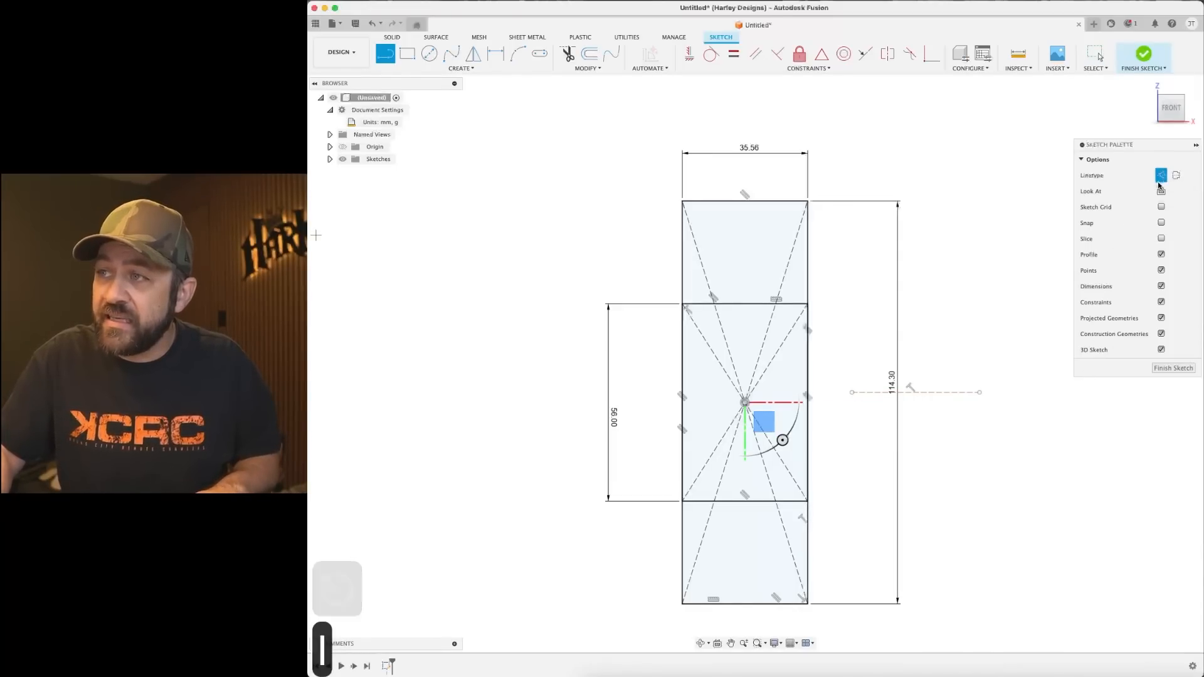
{"action": "key", "text": "x"}
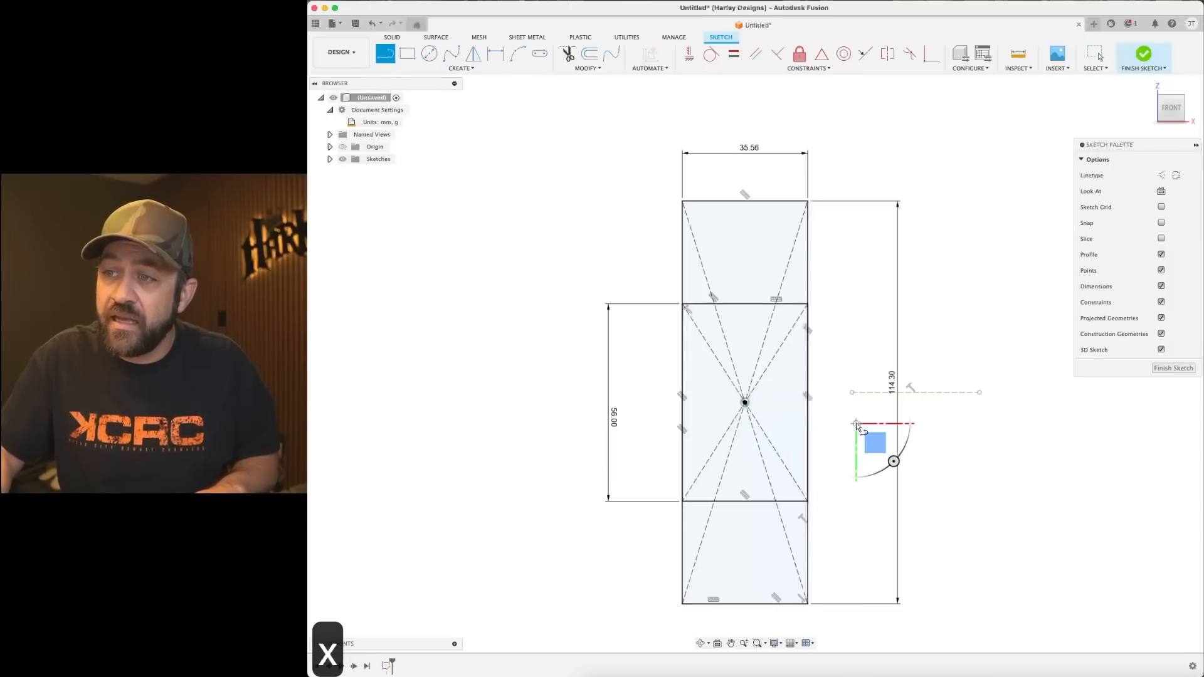
{"action": "left_click", "coordinate": [855, 423]}
{"action": "left_click", "coordinate": [973, 424]}
{"action": "key", "text": "Escape"}
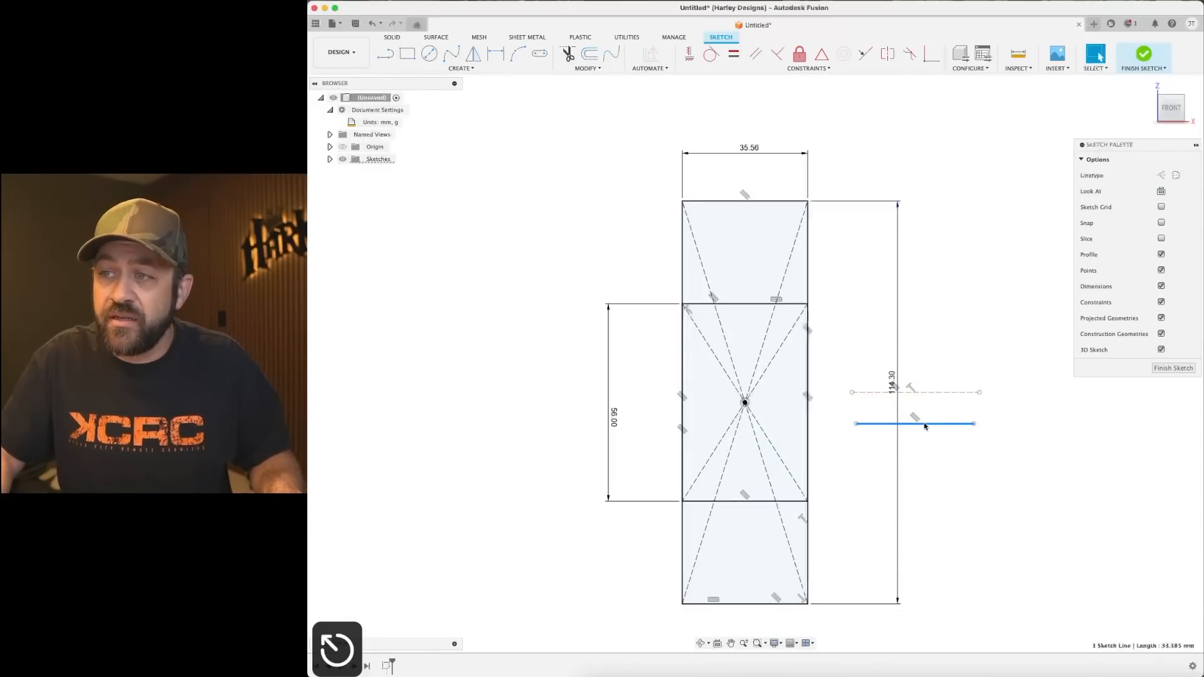
{"action": "key", "text": "Escape"}
{"action": "left_click_drag", "start_coordinate": [1005, 355], "coordinate": [902, 500]}
{"action": "key", "text": "Delete"}
Sketch a horizontal construction line from the origin to the rectangles' right edge and finish the sketch.
{"action": "key", "text": "l"}
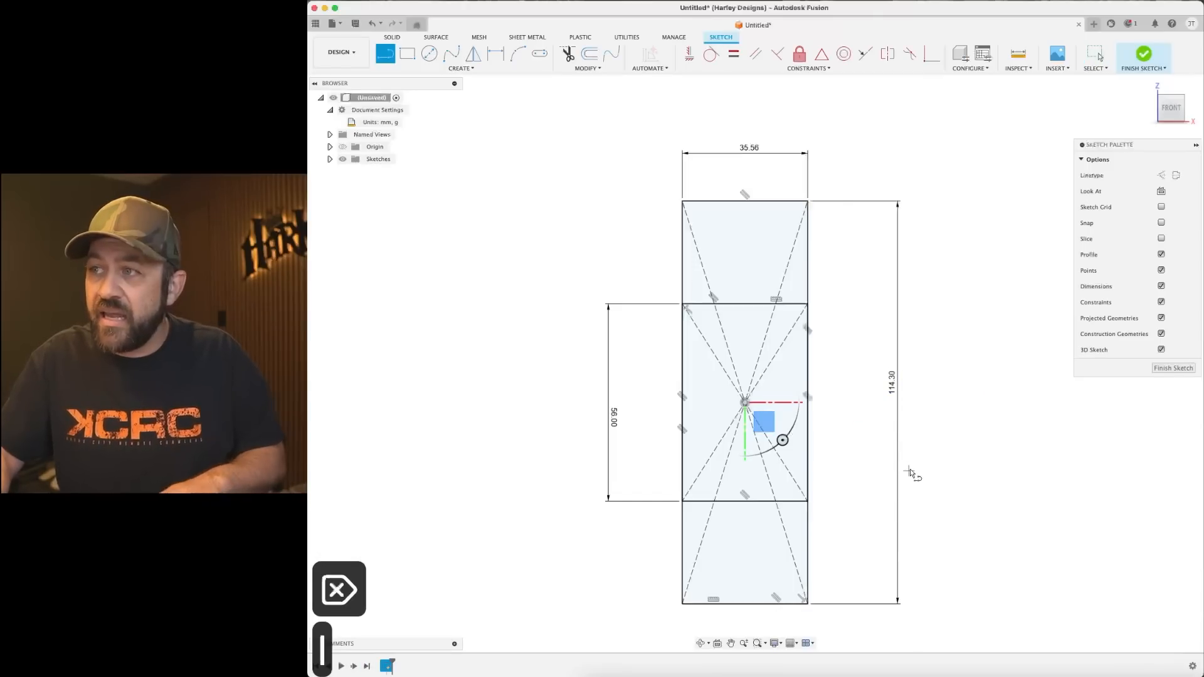
{"action": "key", "text": "x"}
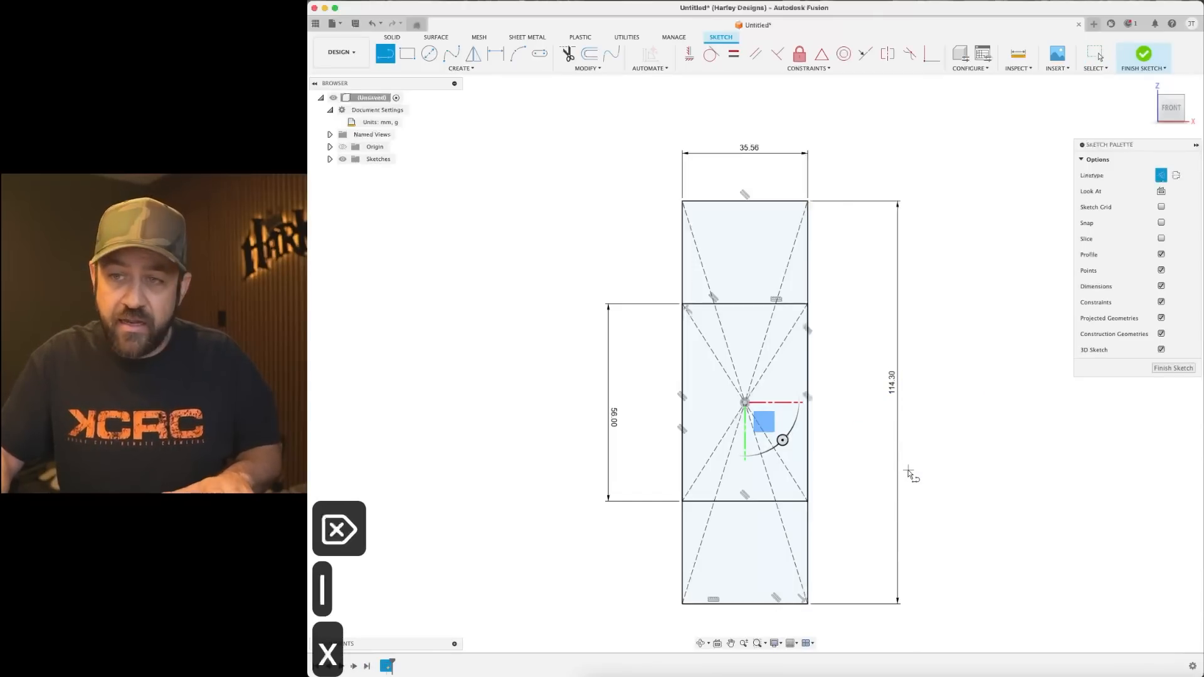
{"action": "left_click", "coordinate": [745, 402]}
{"action": "scroll", "coordinate": [804, 405], "scroll_direction": "up", "scroll_amount": 2}
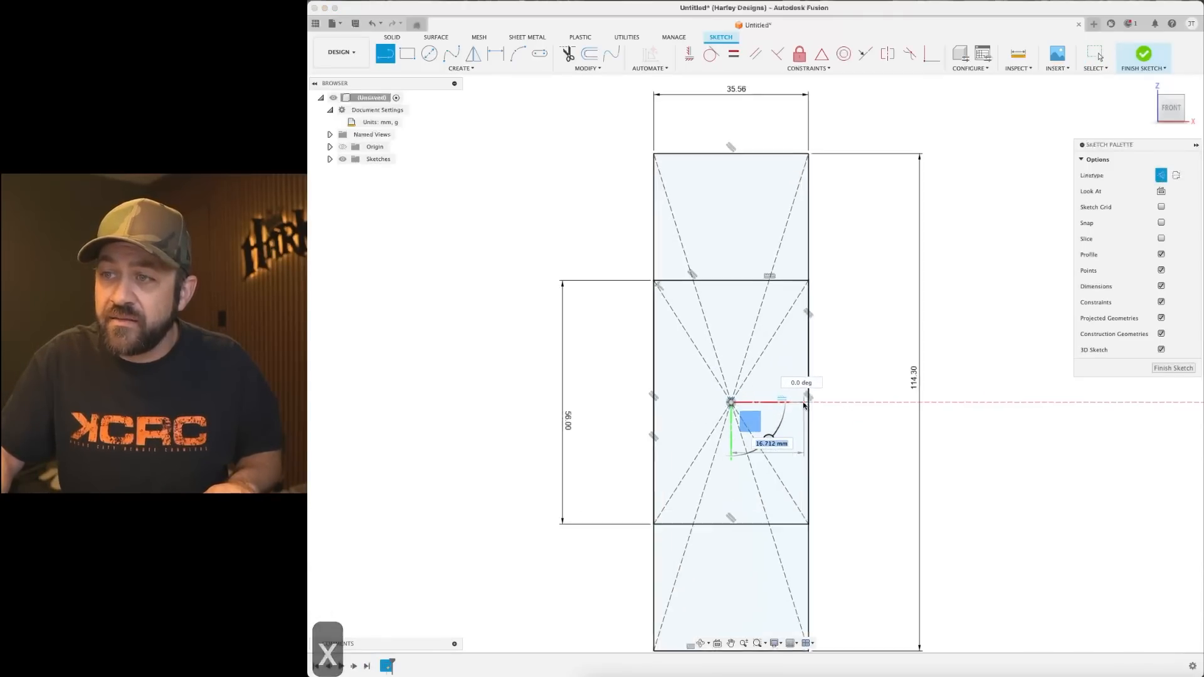
{"action": "scroll", "coordinate": [804, 405], "scroll_direction": "up", "scroll_amount": 2}
{"action": "left_click", "coordinate": [809, 401]}
{"action": "key", "text": "Escape"}
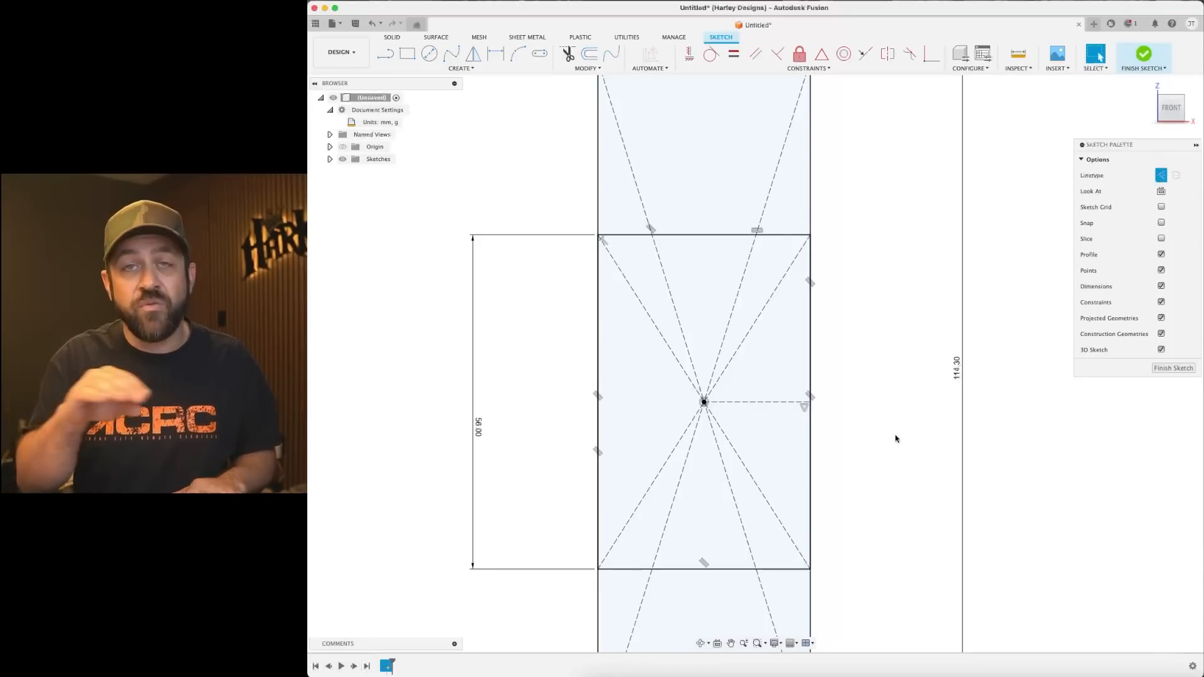
{"action": "left_click", "coordinate": [1174, 368]}
Revolve the profile above the inner rectangle 360 degrees about the horizontal construction line as a new body.
{"action": "scroll", "coordinate": [986, 376], "scroll_direction": "down", "scroll_amount": 3}
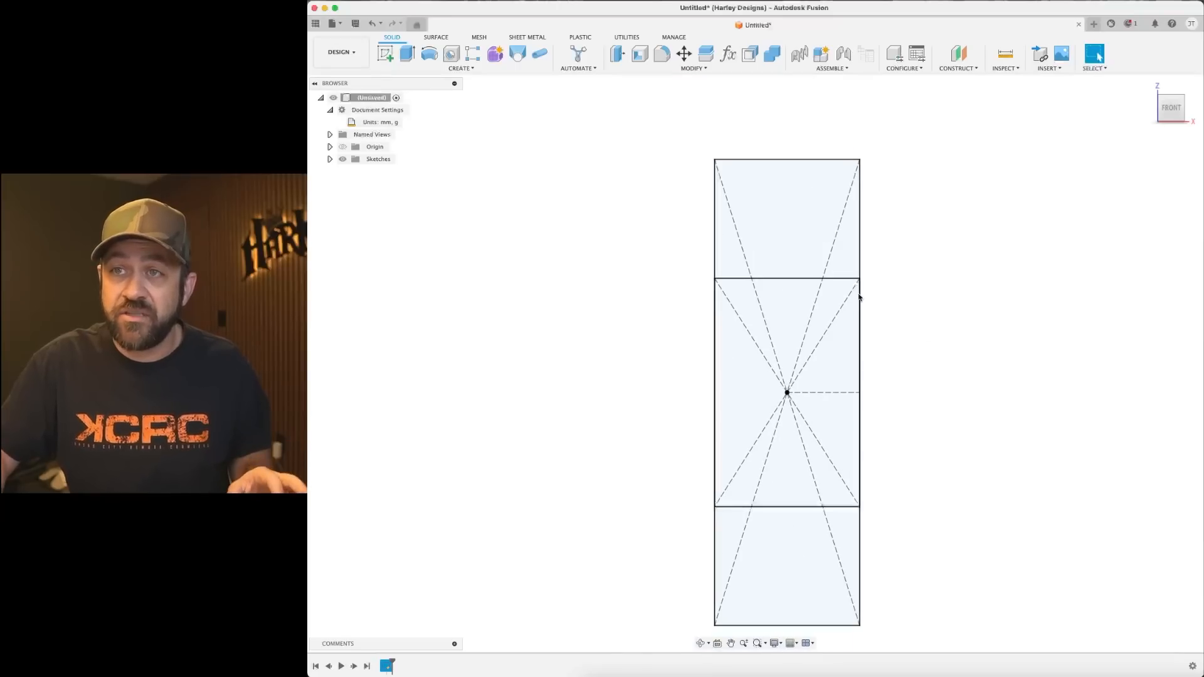
{"action": "left_click", "coordinate": [428, 54]}
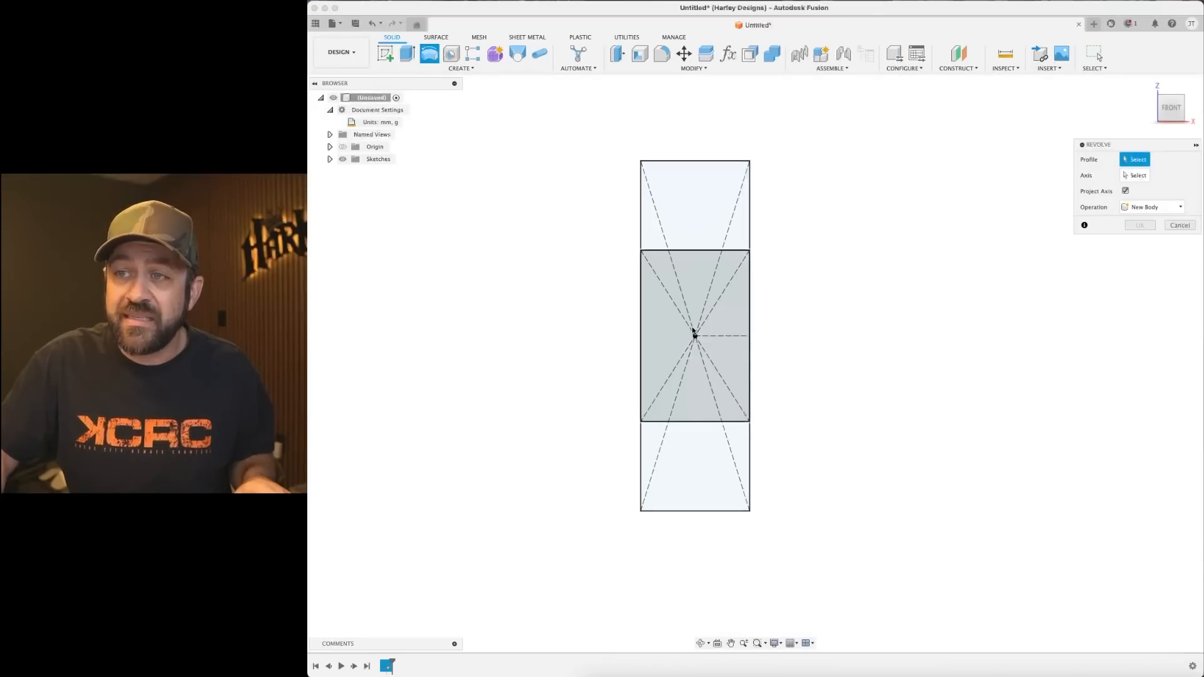
{"action": "left_click", "coordinate": [693, 204]}
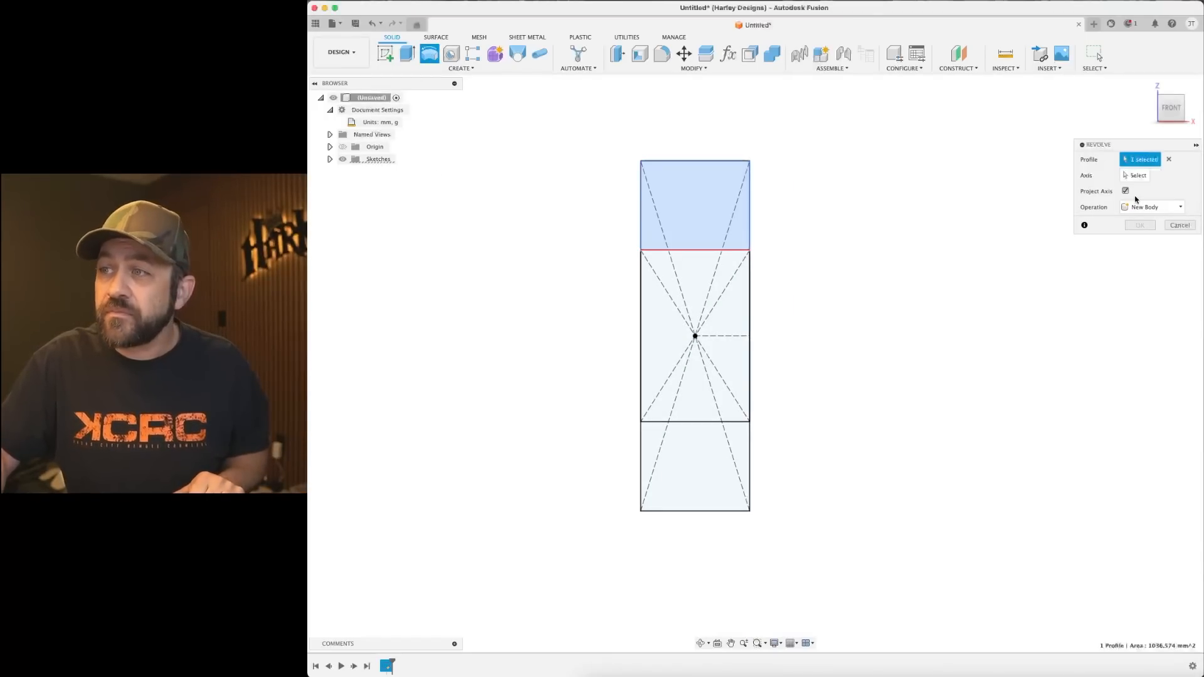
{"action": "left_click", "coordinate": [1136, 175]}
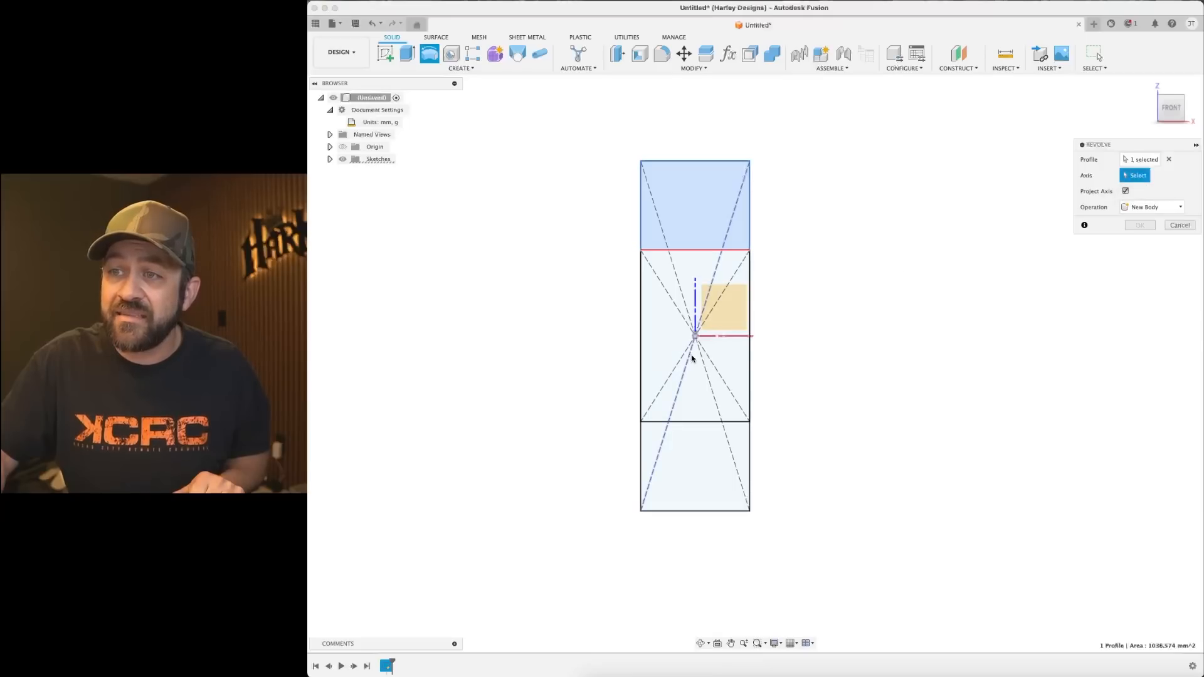
{"action": "left_click", "coordinate": [730, 338]}
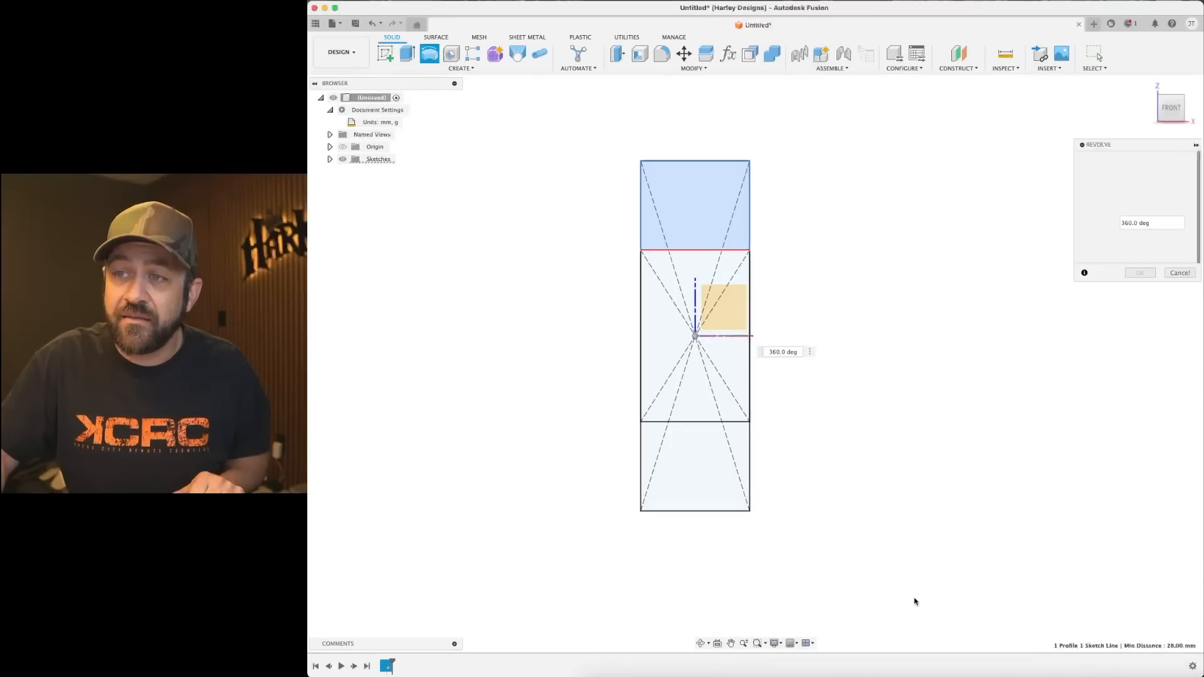
{"action": "scroll", "coordinate": [737, 348], "scroll_direction": "up", "scroll_amount": 3}
{"action": "middle_click_drag", "start_coordinate": [800, 337], "coordinate": [772, 336], "text": "shift"}
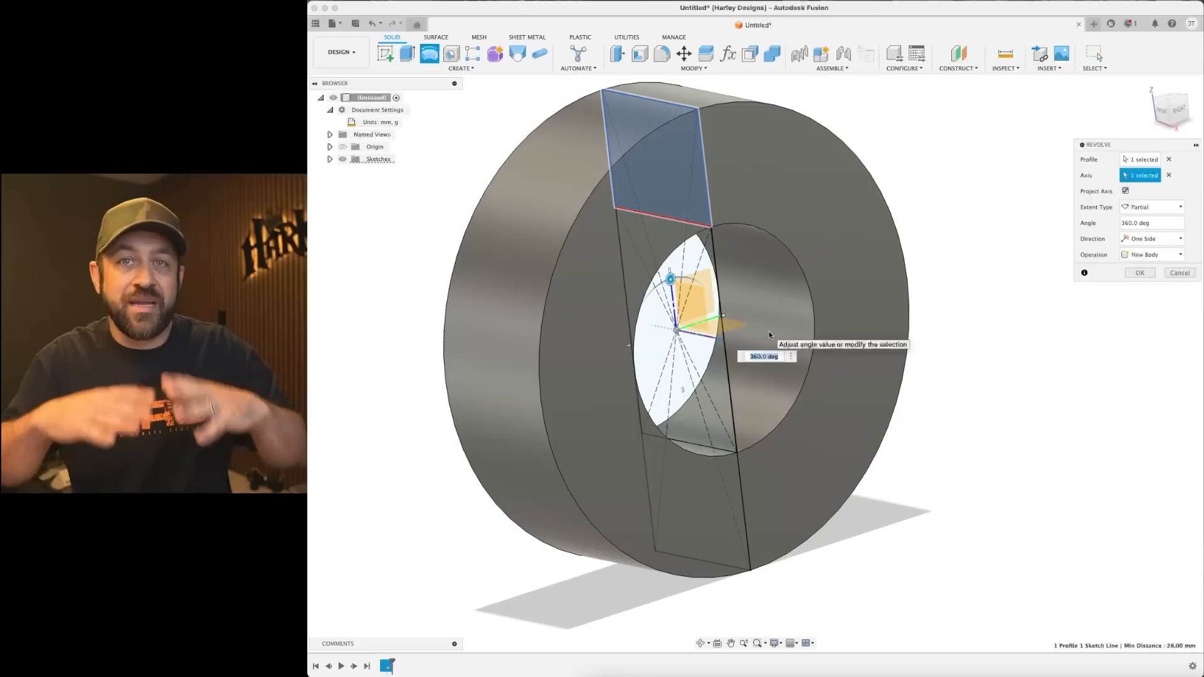
{"action": "left_click", "coordinate": [1140, 273]}
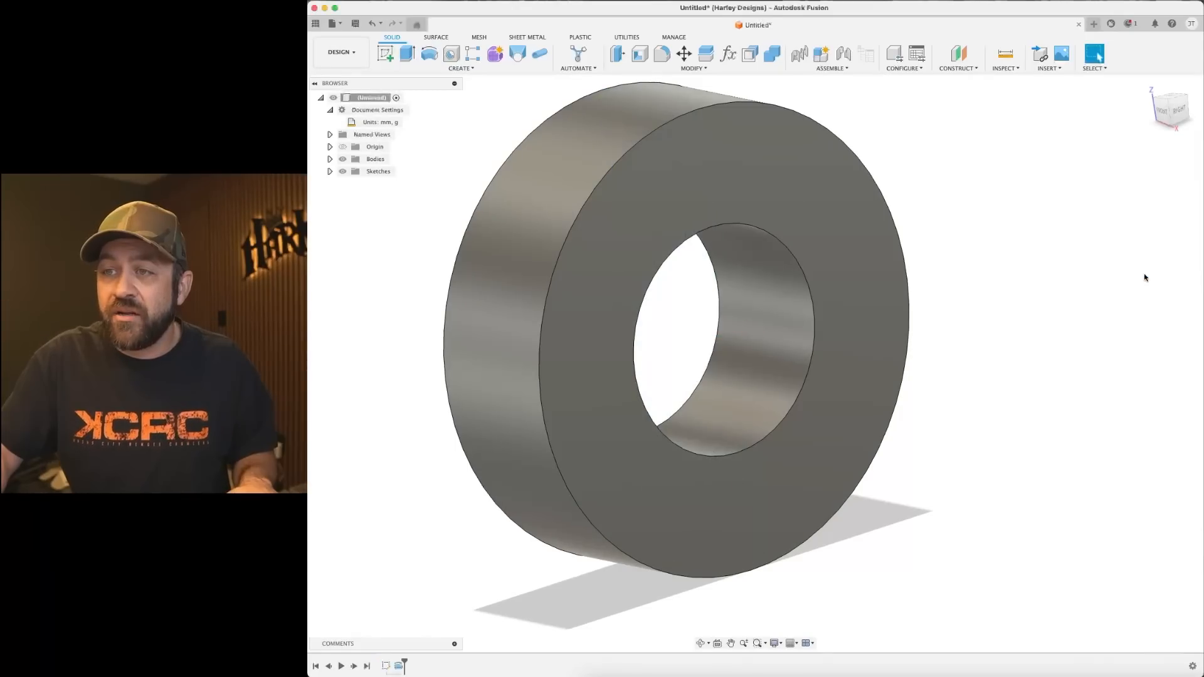
Reopen Sketch1, the sketch behind the revolved ring, for editing.
{"action": "scroll", "coordinate": [920, 344], "scroll_direction": "down", "scroll_amount": 5}
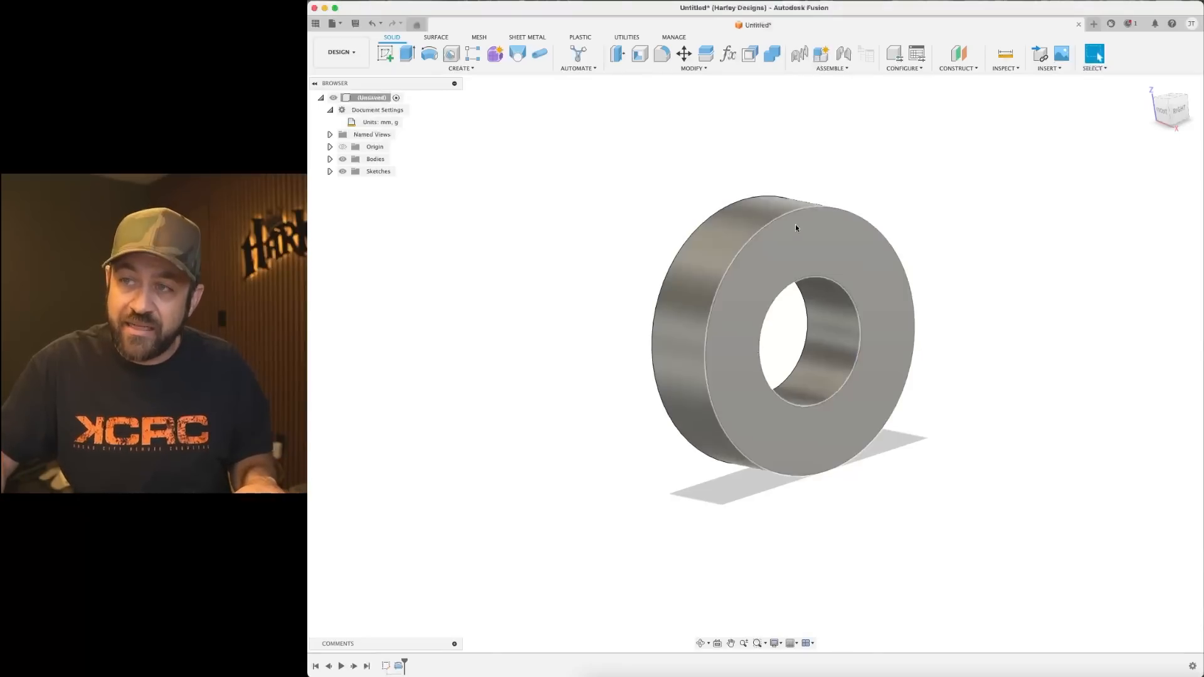
{"action": "scroll", "coordinate": [824, 294], "scroll_direction": "up", "scroll_amount": 2}
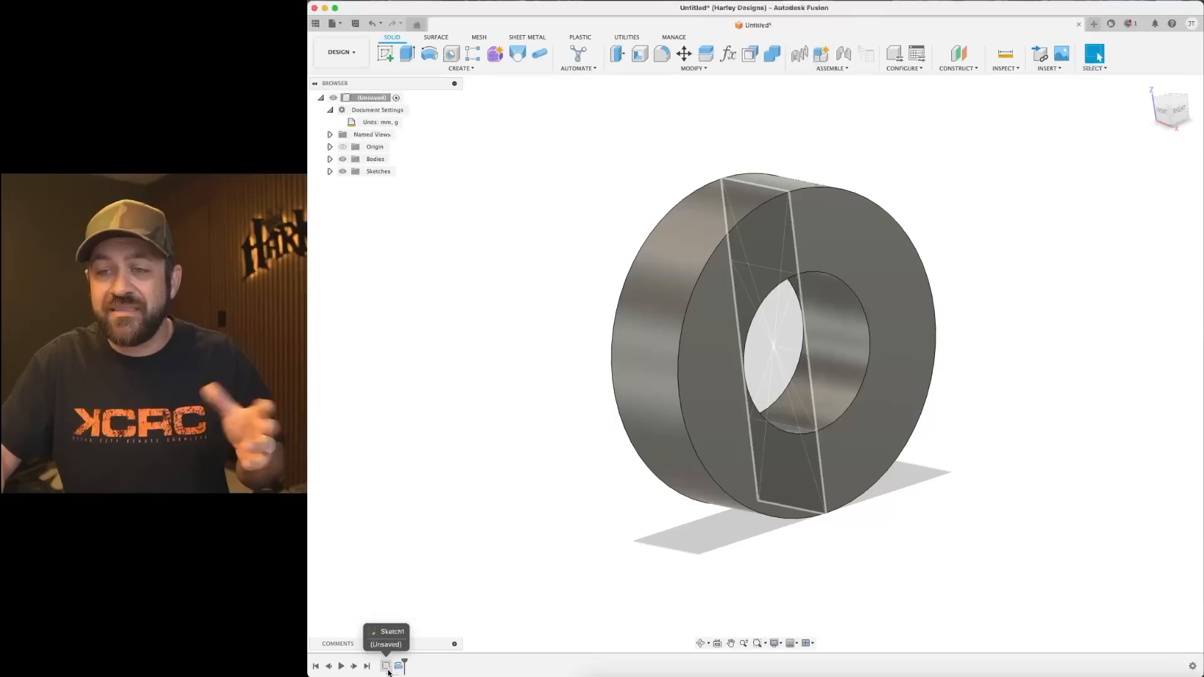
{"action": "right_click", "coordinate": [387, 667]}
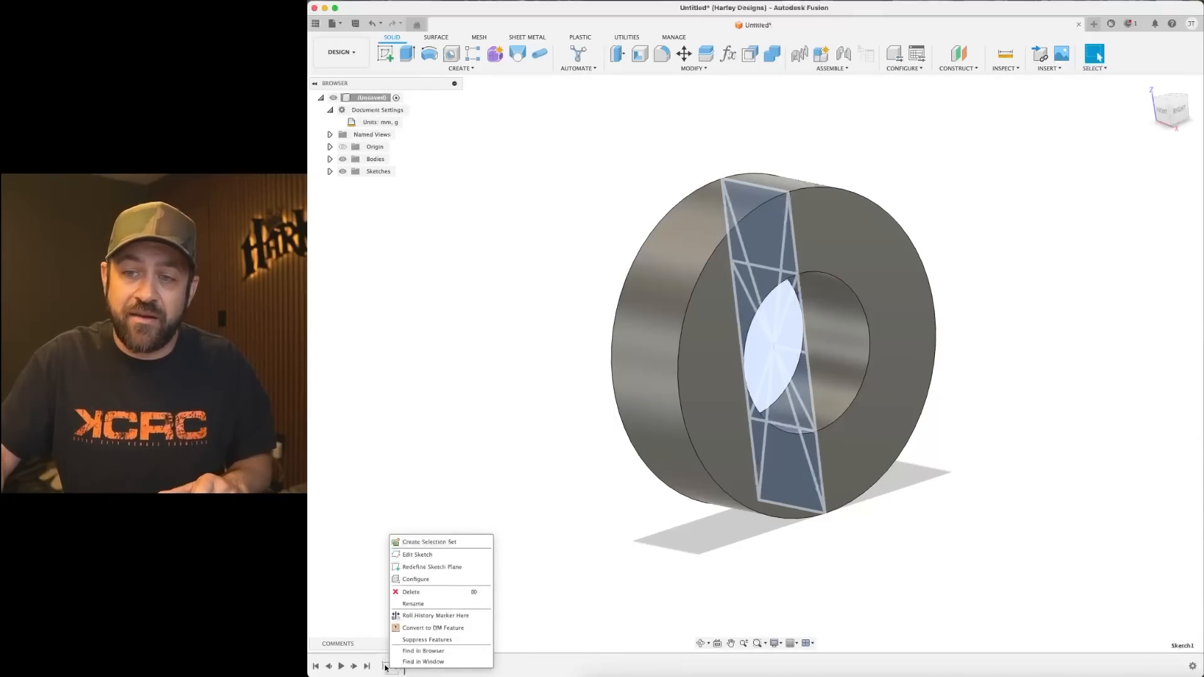
{"action": "left_click", "coordinate": [441, 392]}
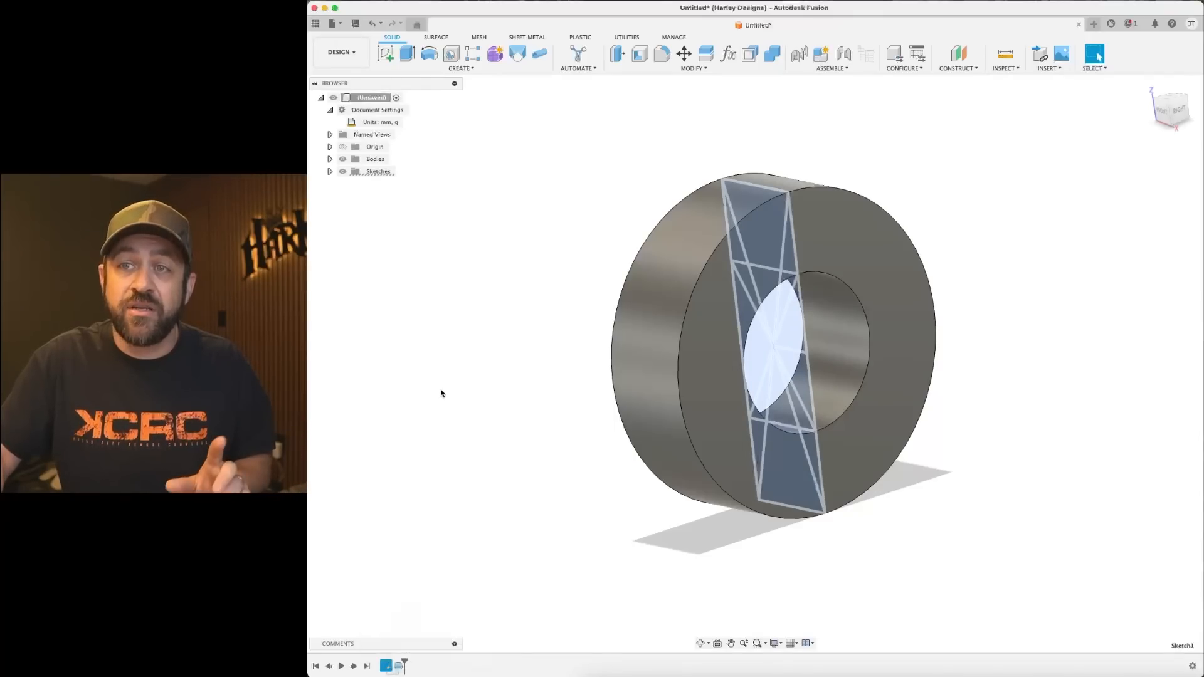
{"action": "left_click", "coordinate": [330, 171]}
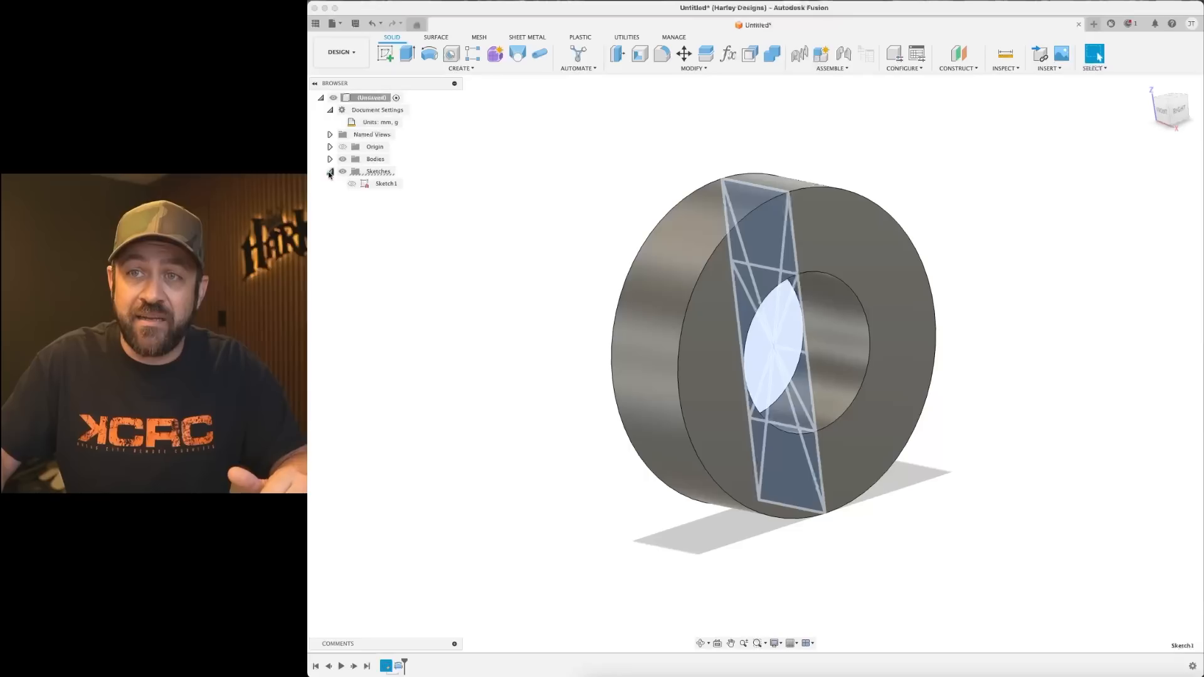
{"action": "right_click", "coordinate": [380, 184]}
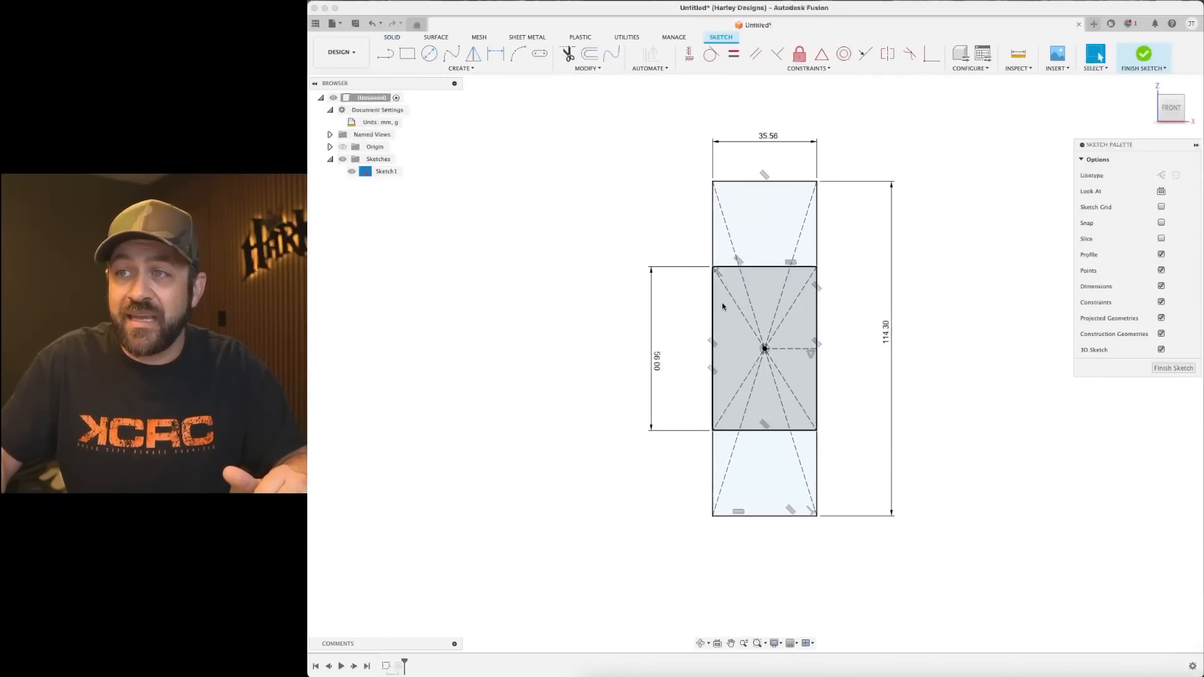
Sketch a center diameter circle of about 13.5 mm at the midpoint of the outer rectangle's upper edge.
{"action": "left_click", "coordinate": [429, 54]}
{"action": "left_click", "coordinate": [764, 348]}
{"action": "scroll", "coordinate": [777, 187], "scroll_direction": "up", "scroll_amount": 3}
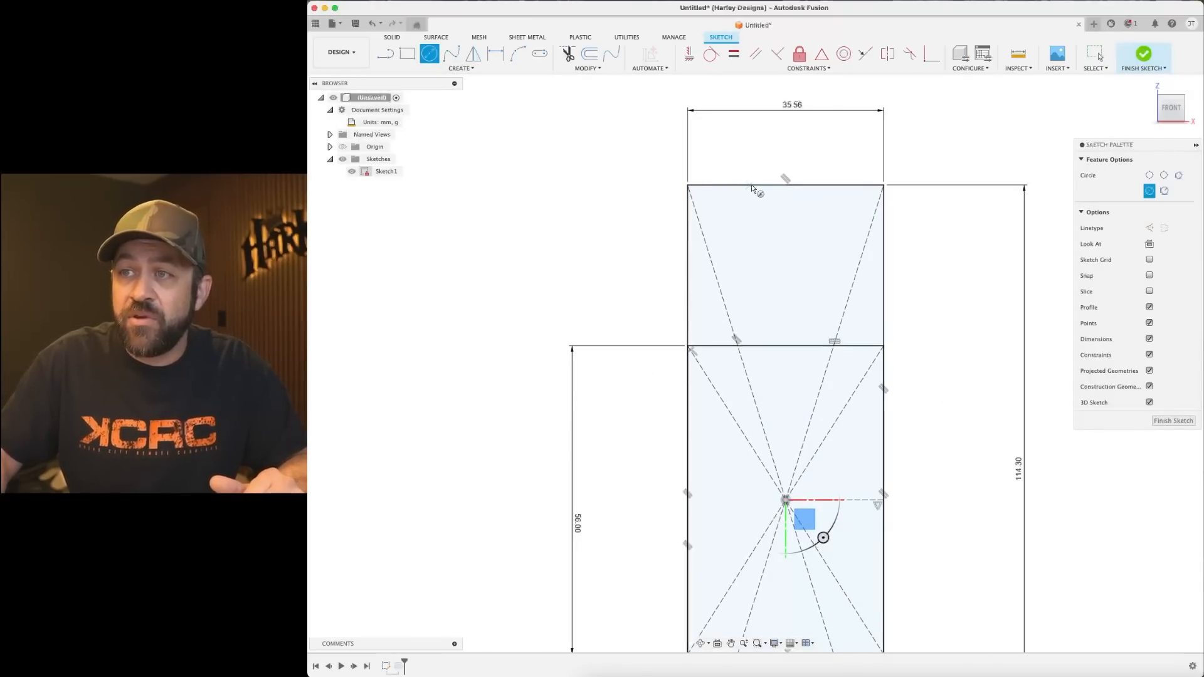
{"action": "left_click", "coordinate": [785, 186]}
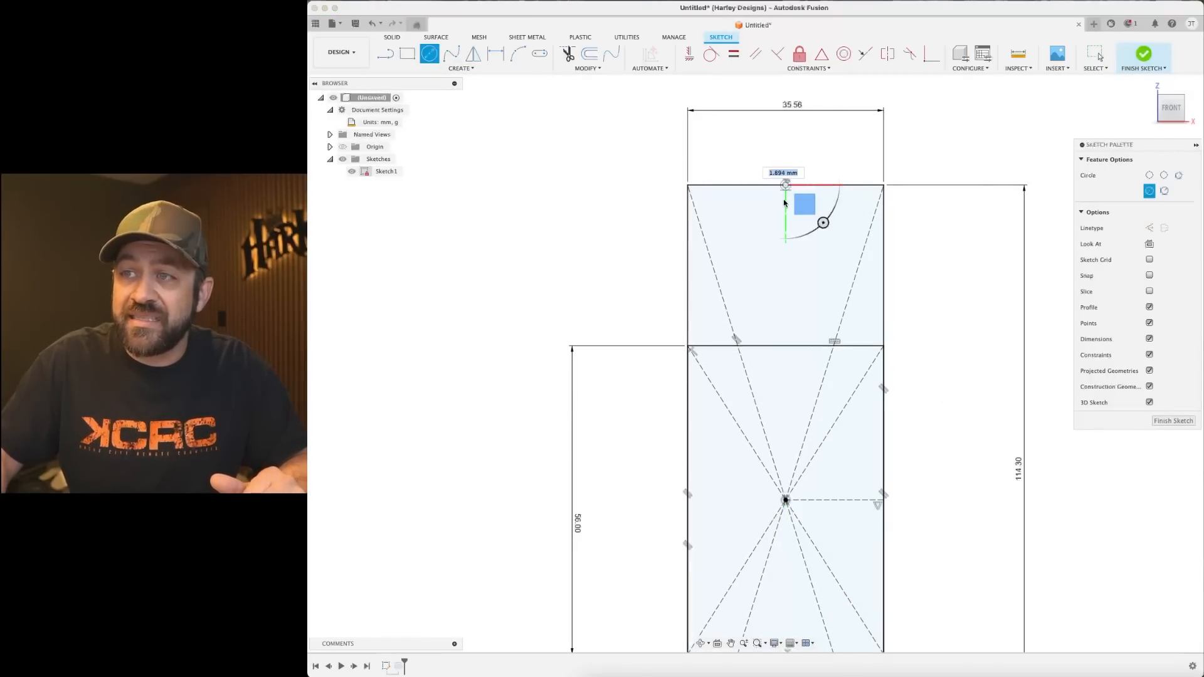
{"action": "scroll", "coordinate": [790, 212], "scroll_direction": "up", "scroll_amount": 5}
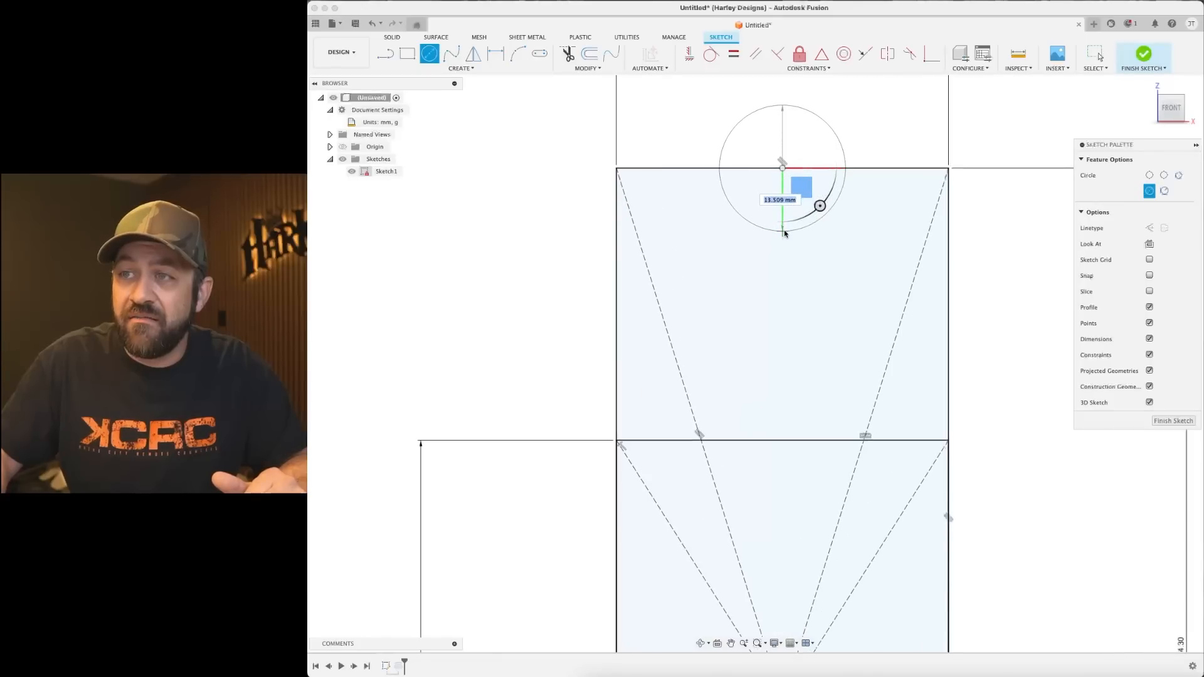
{"action": "left_click", "coordinate": [786, 232]}
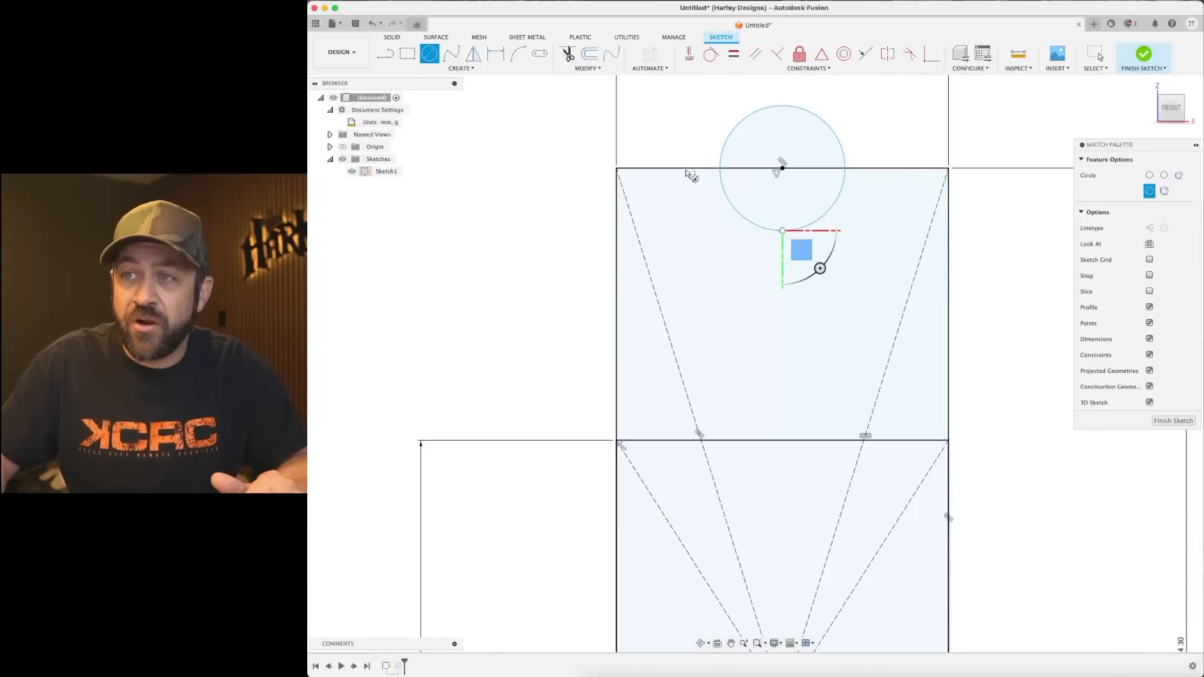
Sketch a circle of about 5.7 mm left of the large circle and three of about 3 mm right of it, centred on the upper edge.
{"action": "left_click", "coordinate": [666, 169]}
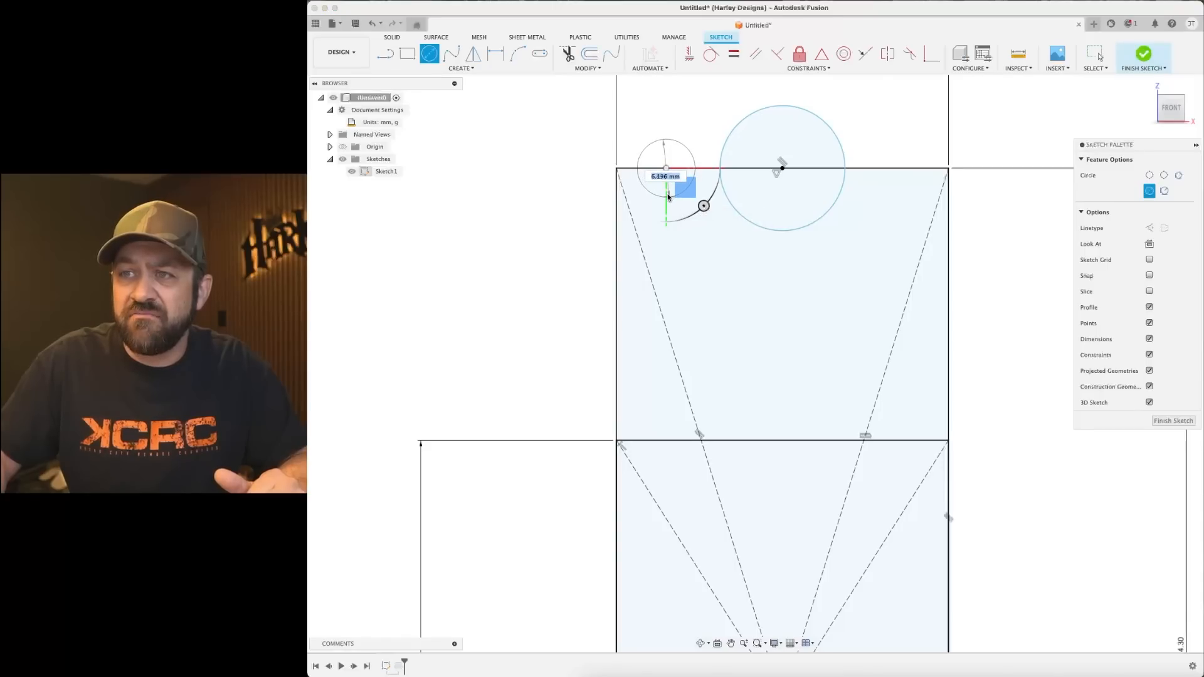
{"action": "left_click", "coordinate": [663, 196]}
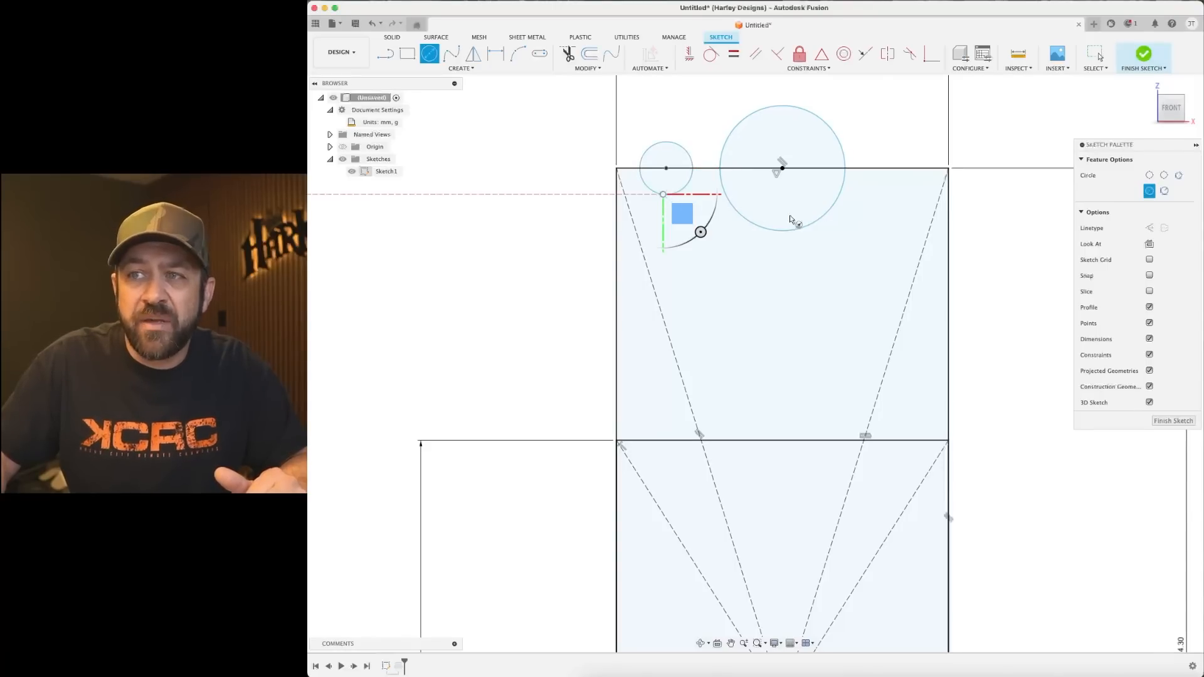
{"action": "scroll", "coordinate": [901, 163], "scroll_direction": "up", "scroll_amount": 3}
{"action": "key", "text": "c"}
{"action": "left_click", "coordinate": [860, 149]}
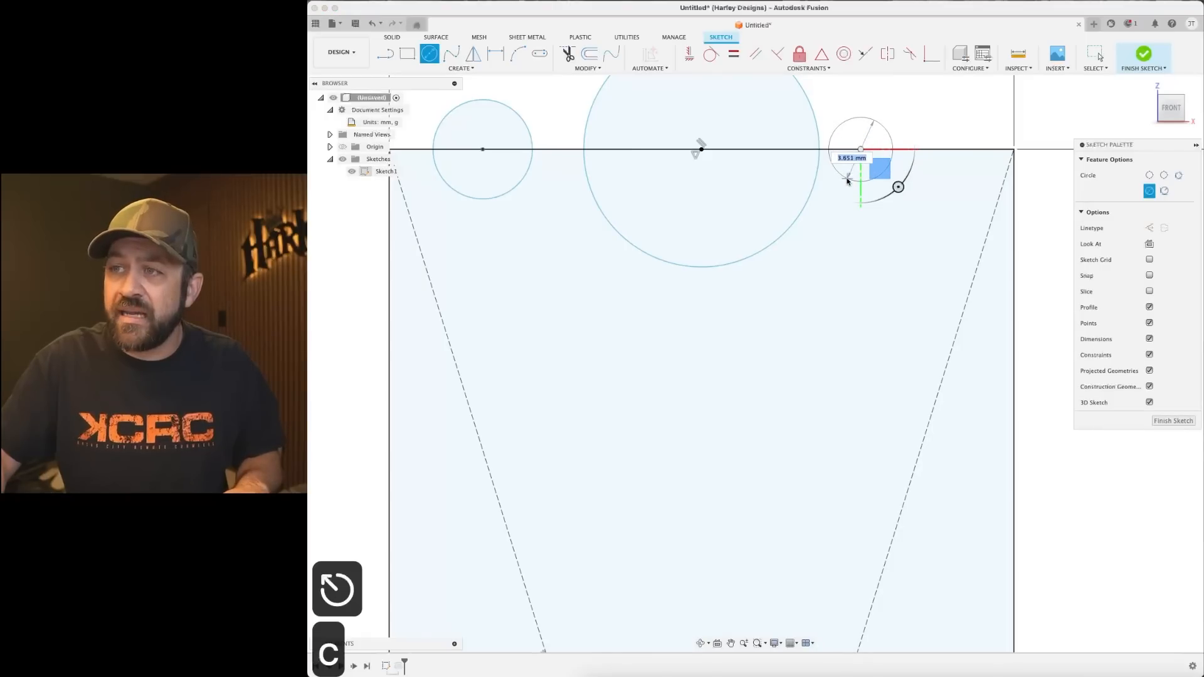
{"action": "left_click", "coordinate": [852, 177]}
{"action": "left_click", "coordinate": [937, 148]}
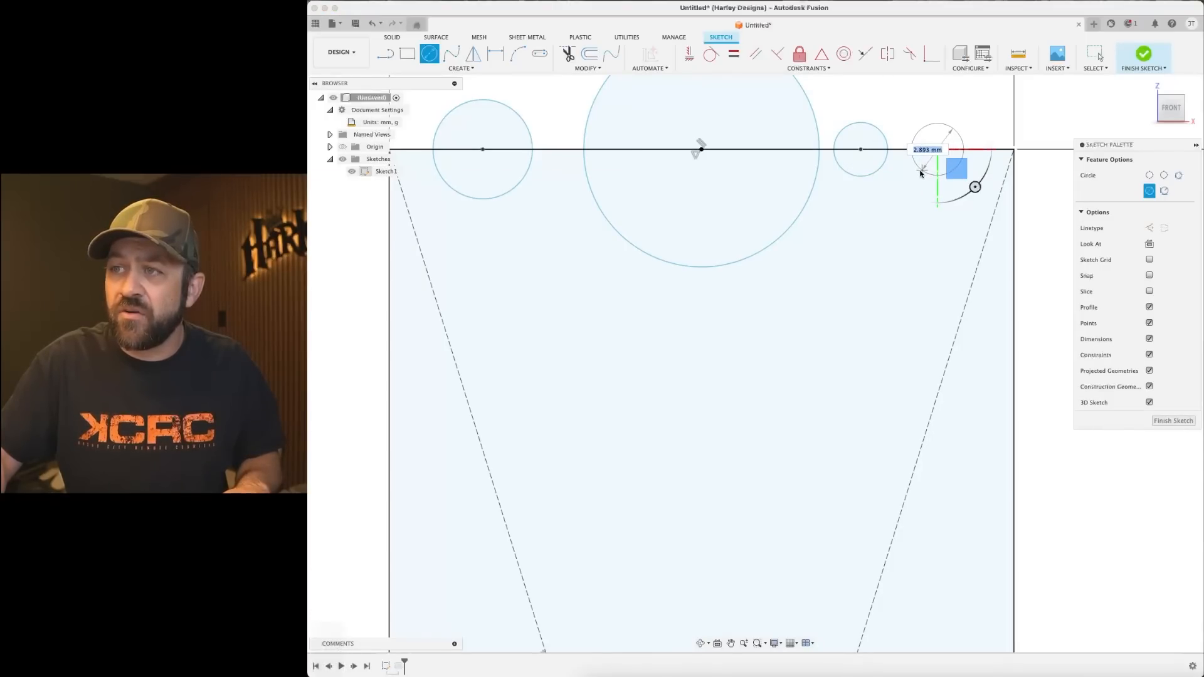
{"action": "left_click", "coordinate": [967, 160]}
{"action": "scroll", "coordinate": [989, 152], "scroll_direction": "up", "scroll_amount": 2}
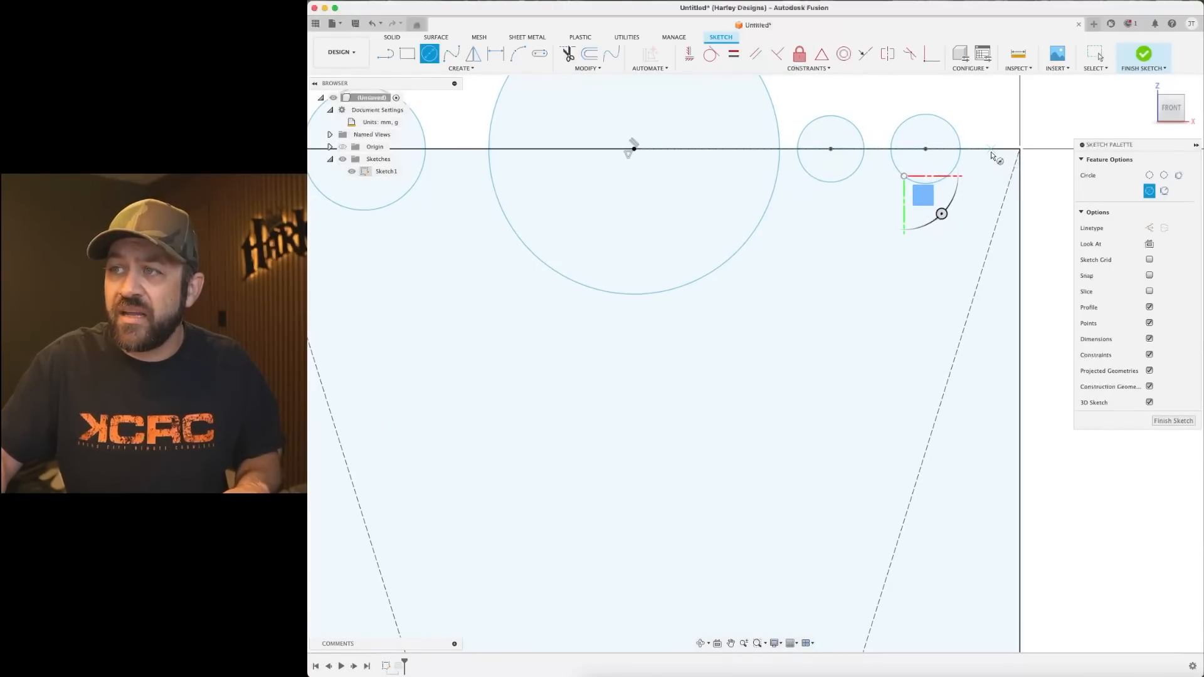
{"action": "left_click", "coordinate": [991, 150]}
{"action": "left_click", "coordinate": [978, 177]}
{"action": "key", "text": "Escape"}
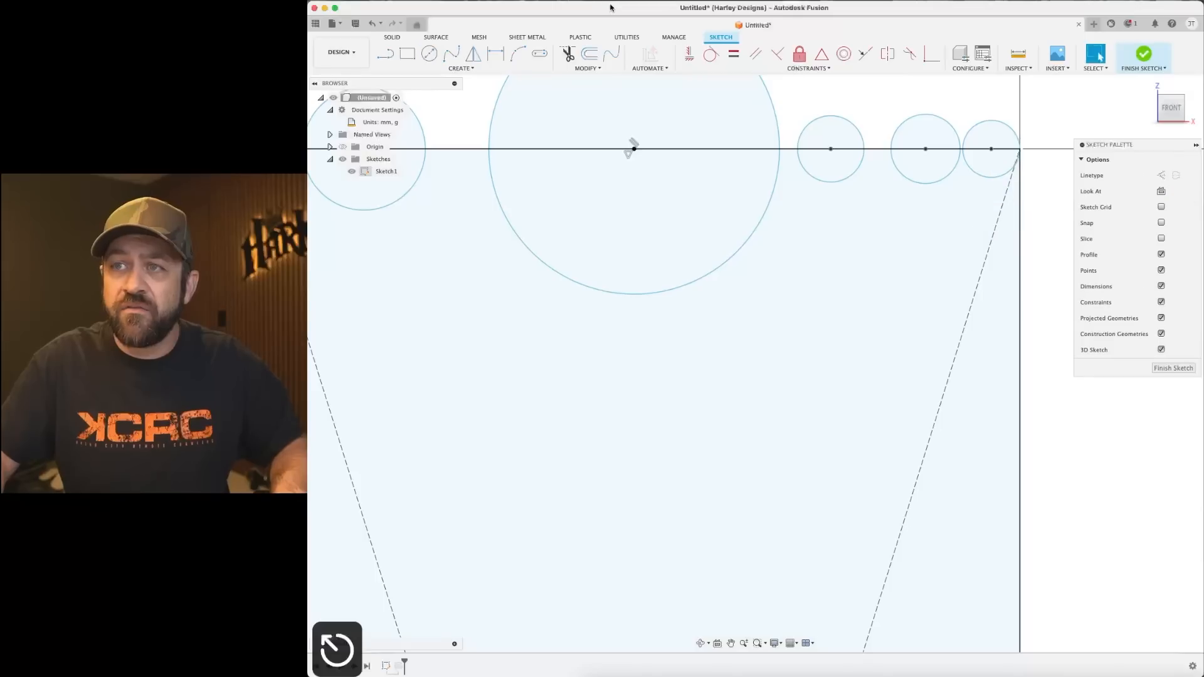
Apply Equal constraints so the three small circles right of the large circle share the same diameter.
{"action": "left_click", "coordinate": [733, 53]}
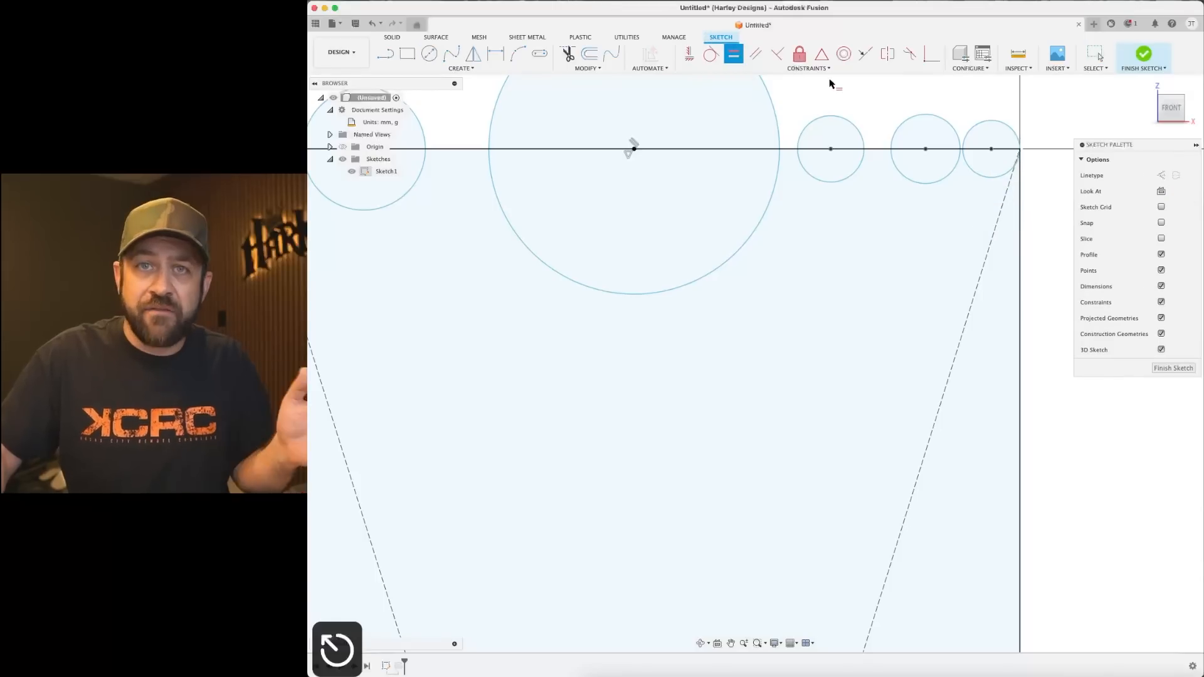
{"action": "left_click", "coordinate": [987, 121]}
{"action": "left_click", "coordinate": [949, 124]}
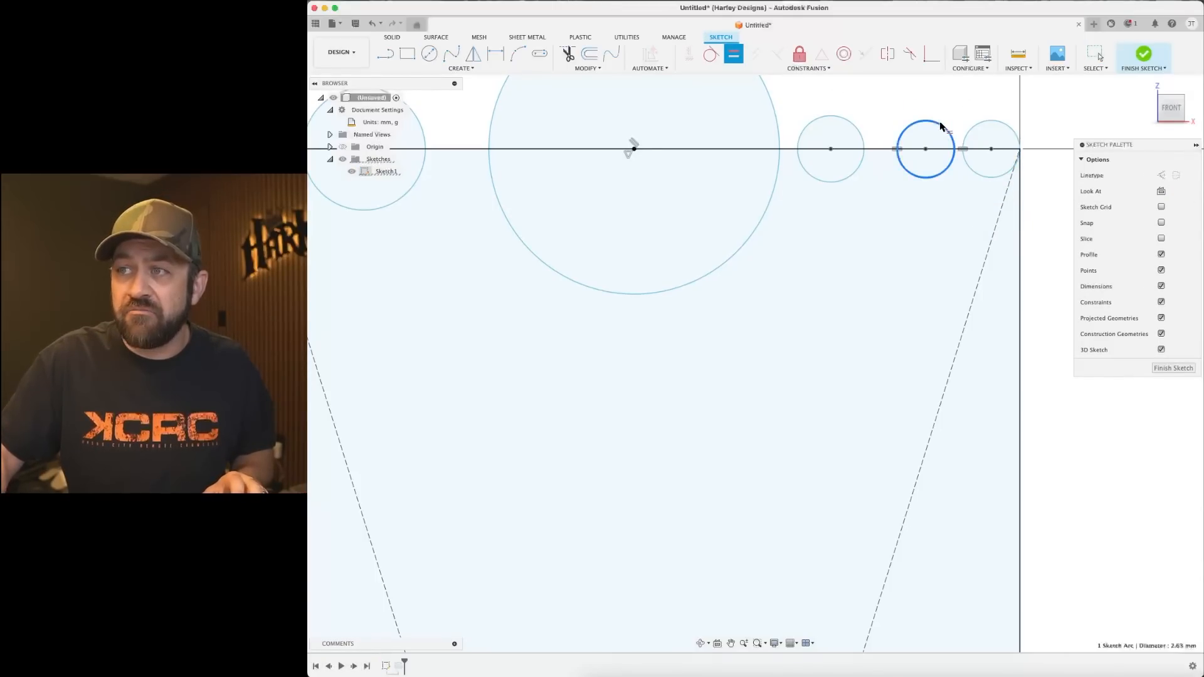
{"action": "left_click", "coordinate": [851, 124]}
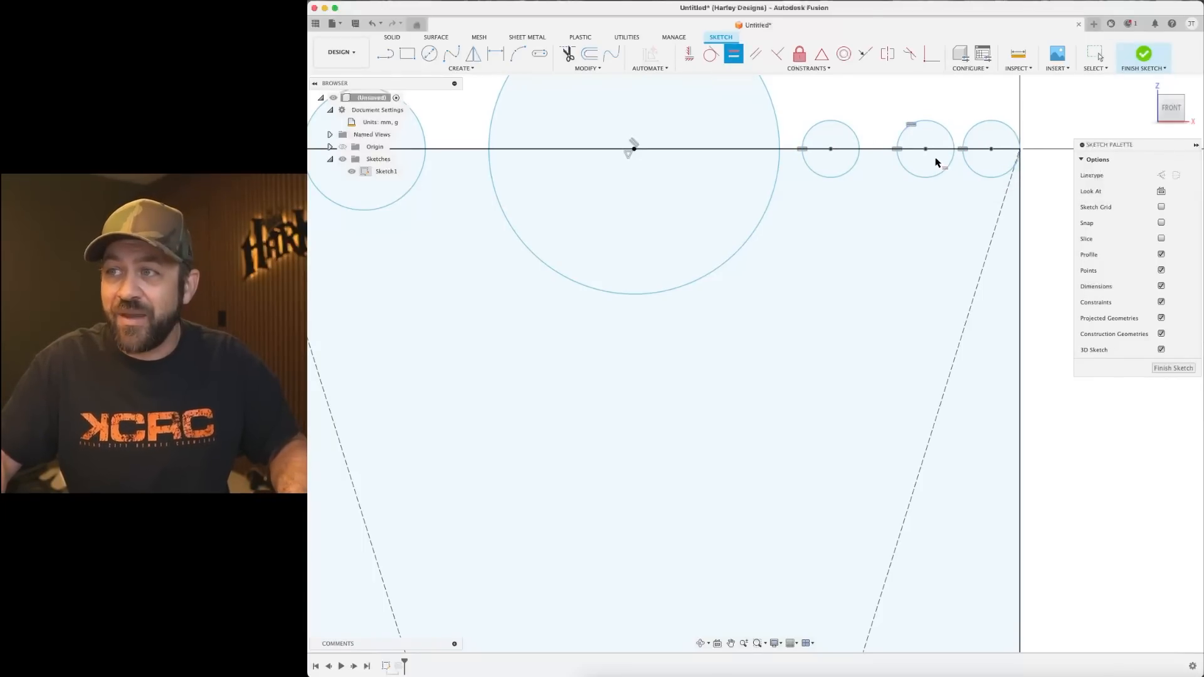
{"action": "key", "text": "Escape"}
Reposition the three small circles along the upper edge, spacing them roughly evenly and moving the outermost one inward from the corner.
{"action": "left_click_drag", "start_coordinate": [925, 152], "coordinate": [900, 150]}
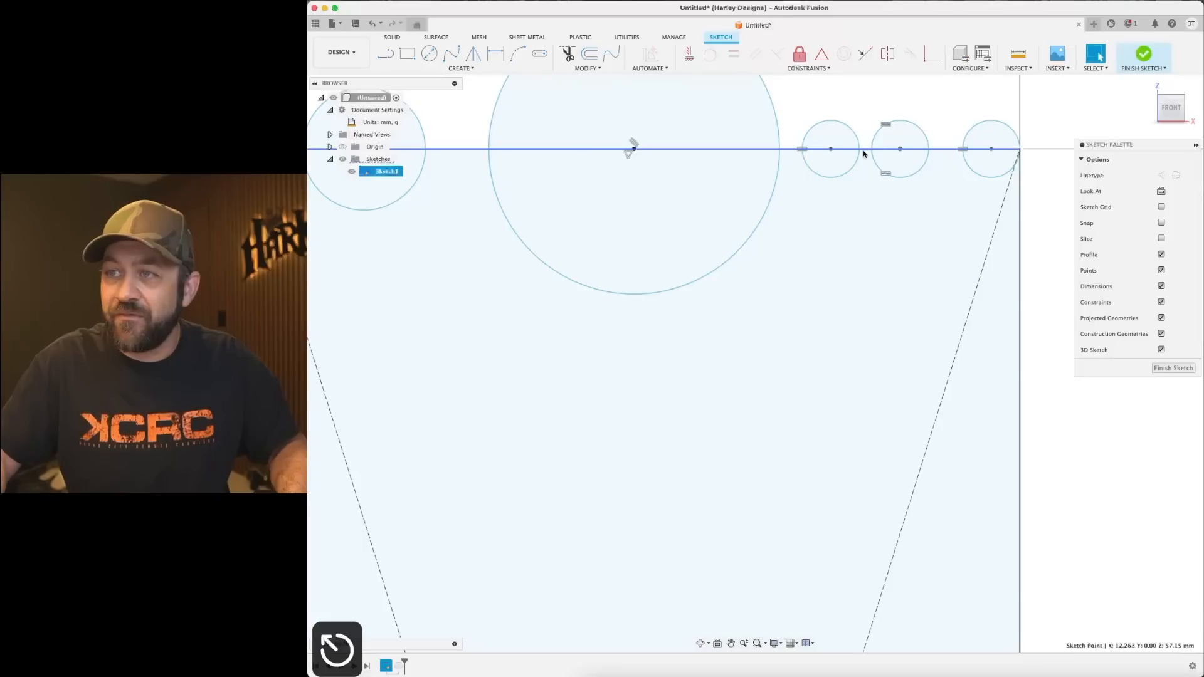
{"action": "left_click", "coordinate": [832, 150]}
{"action": "key", "text": "Escape"}
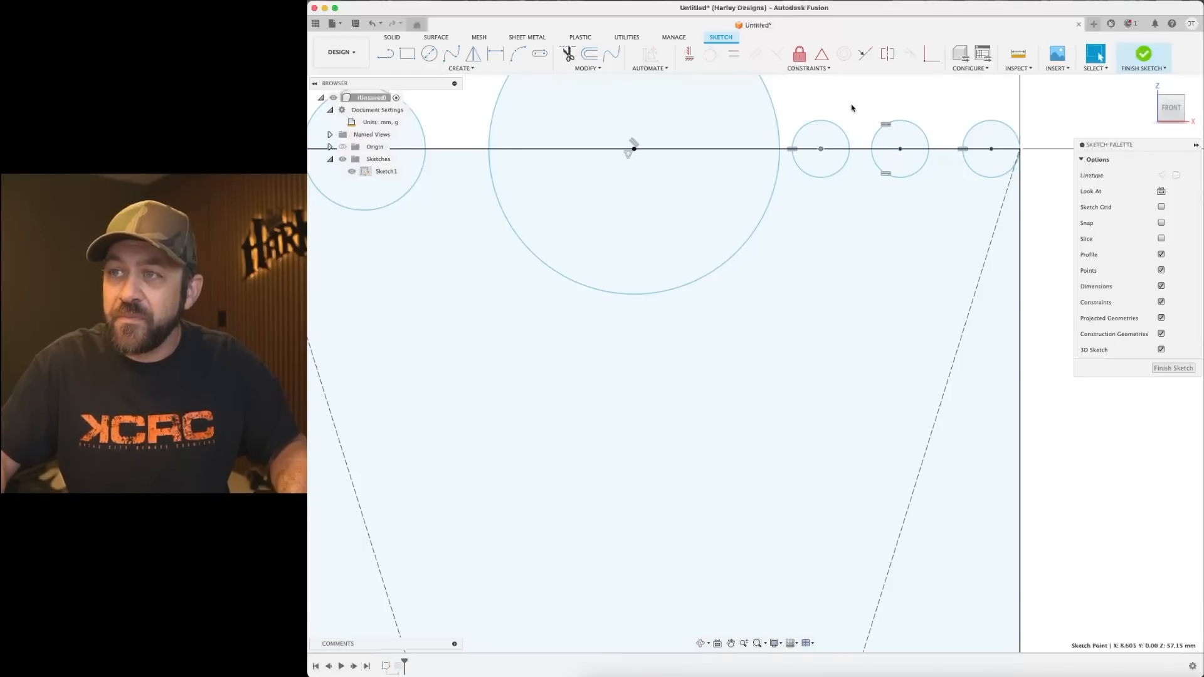
{"action": "scroll", "coordinate": [856, 109], "scroll_direction": "down", "scroll_amount": 4}
{"action": "middle_click_drag", "start_coordinate": [858, 109], "coordinate": [870, 178]}
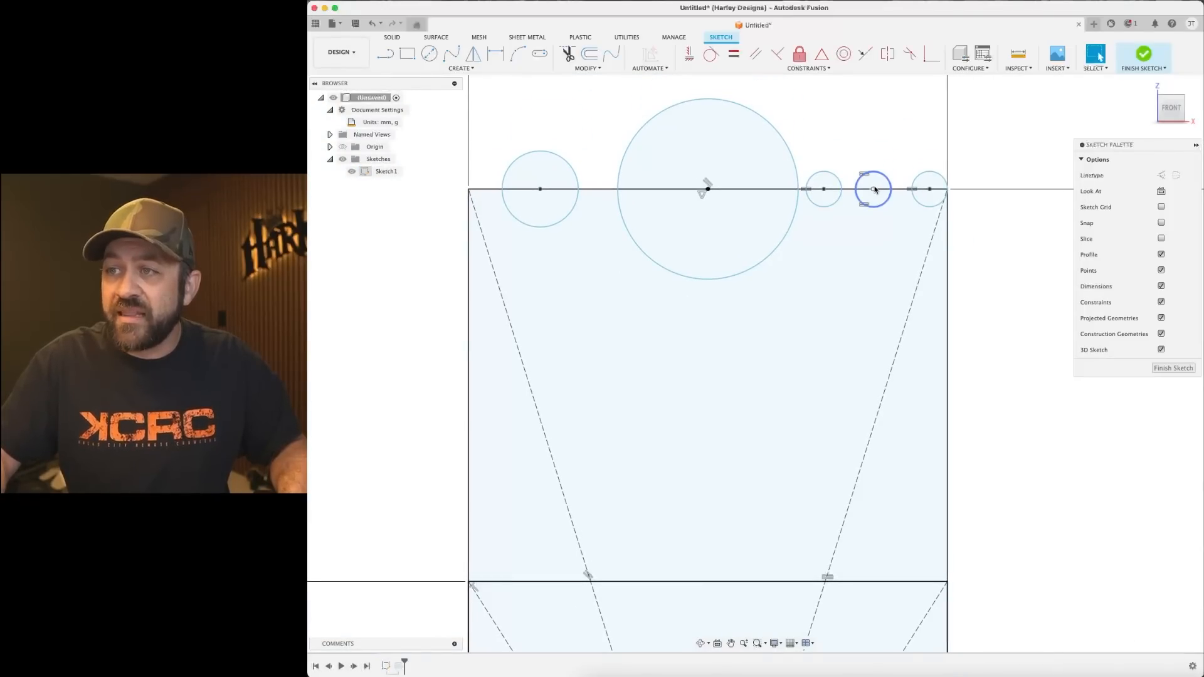
{"action": "mouse_move", "coordinate": [876, 190]}
{"action": "left_mouse_down"}
{"action": "mouse_move", "coordinate": [864, 191]}
{"action": "mouse_move", "coordinate": [918, 191]}
{"action": "left_mouse_up"}
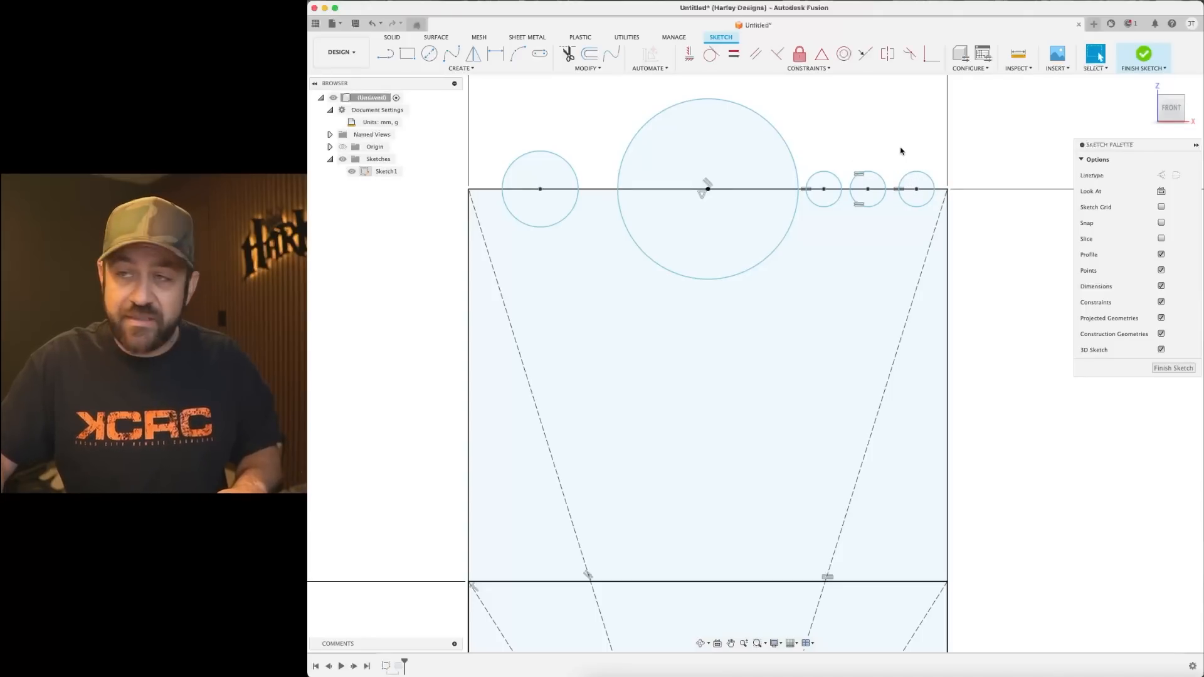
Dimension the large centre circle's diameter as 10 mm.
{"action": "scroll", "coordinate": [784, 150], "scroll_direction": "down", "scroll_amount": 5}
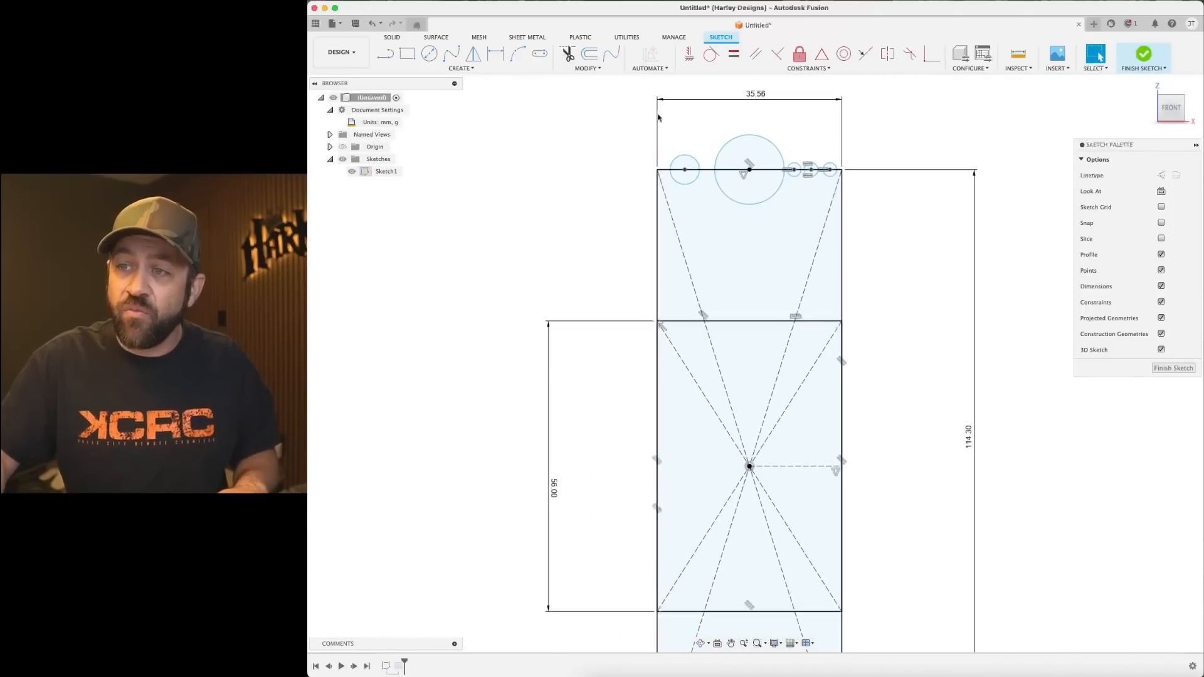
{"action": "scroll", "coordinate": [772, 188], "scroll_direction": "down", "scroll_amount": 3}
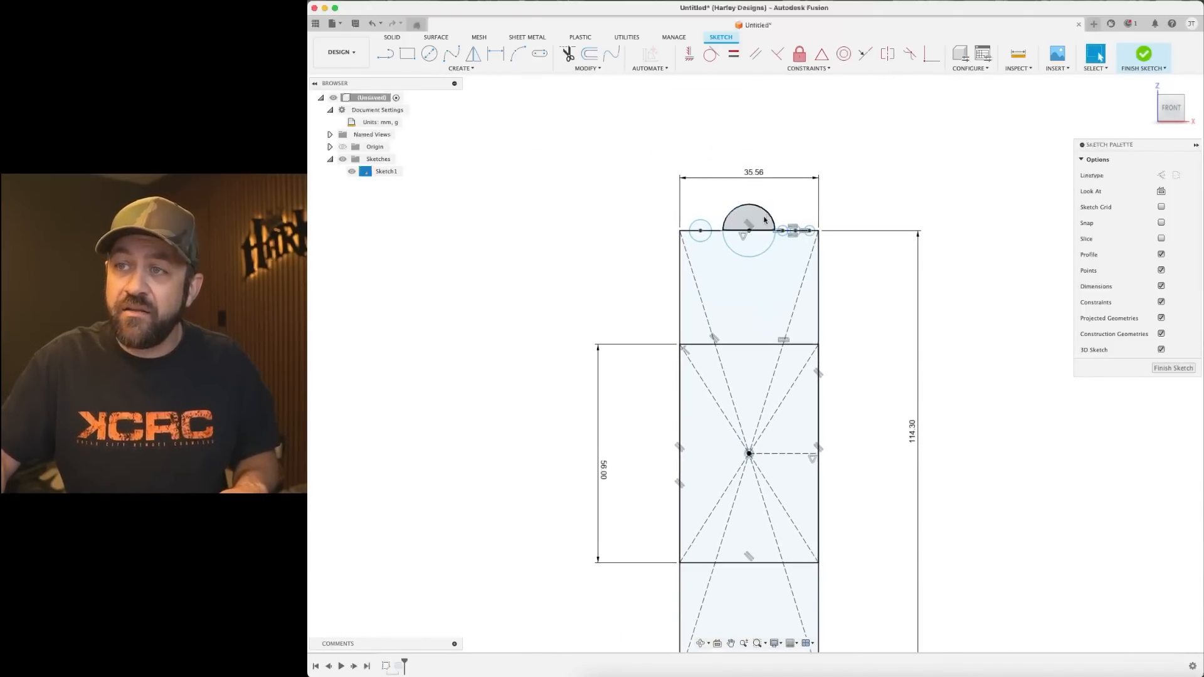
{"action": "scroll", "coordinate": [764, 220], "scroll_direction": "up", "scroll_amount": 5}
{"action": "key", "text": "d"}
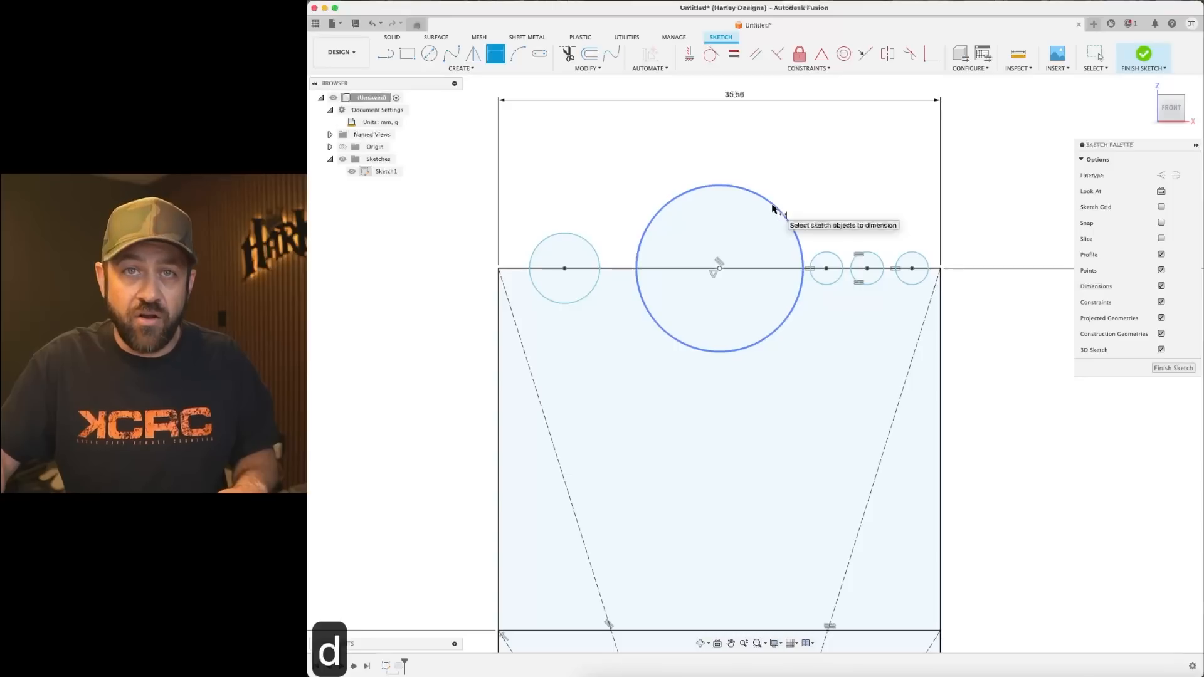
{"action": "left_click", "coordinate": [770, 203]}
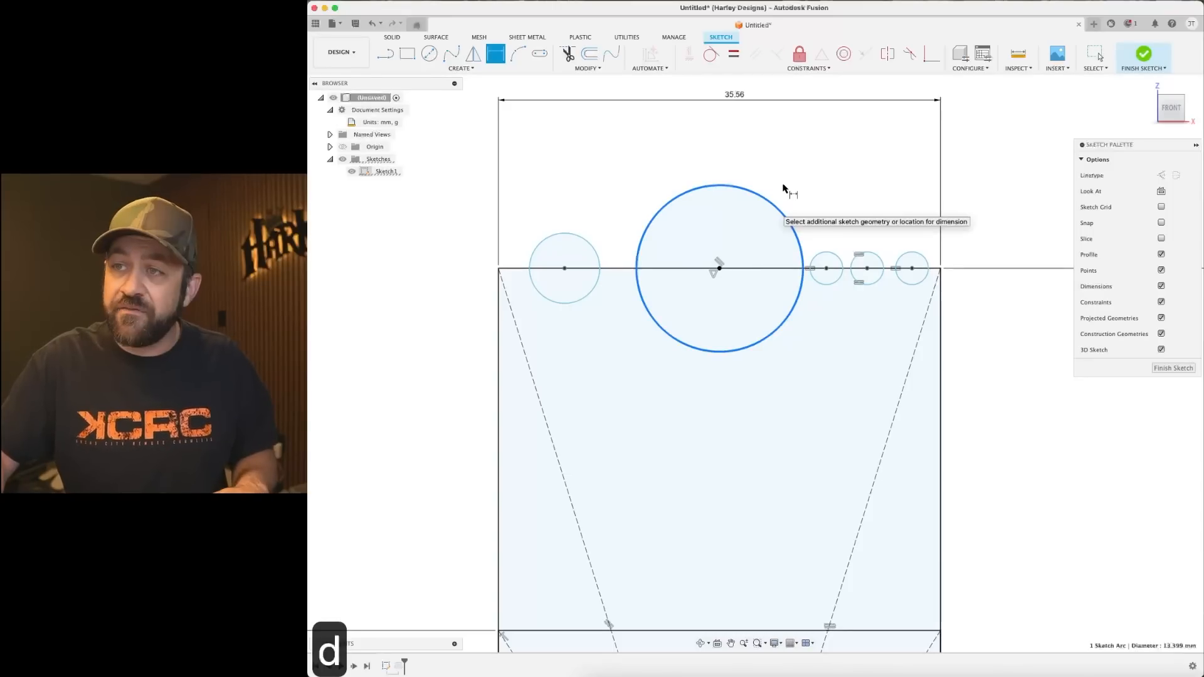
{"action": "left_click", "coordinate": [791, 176]}
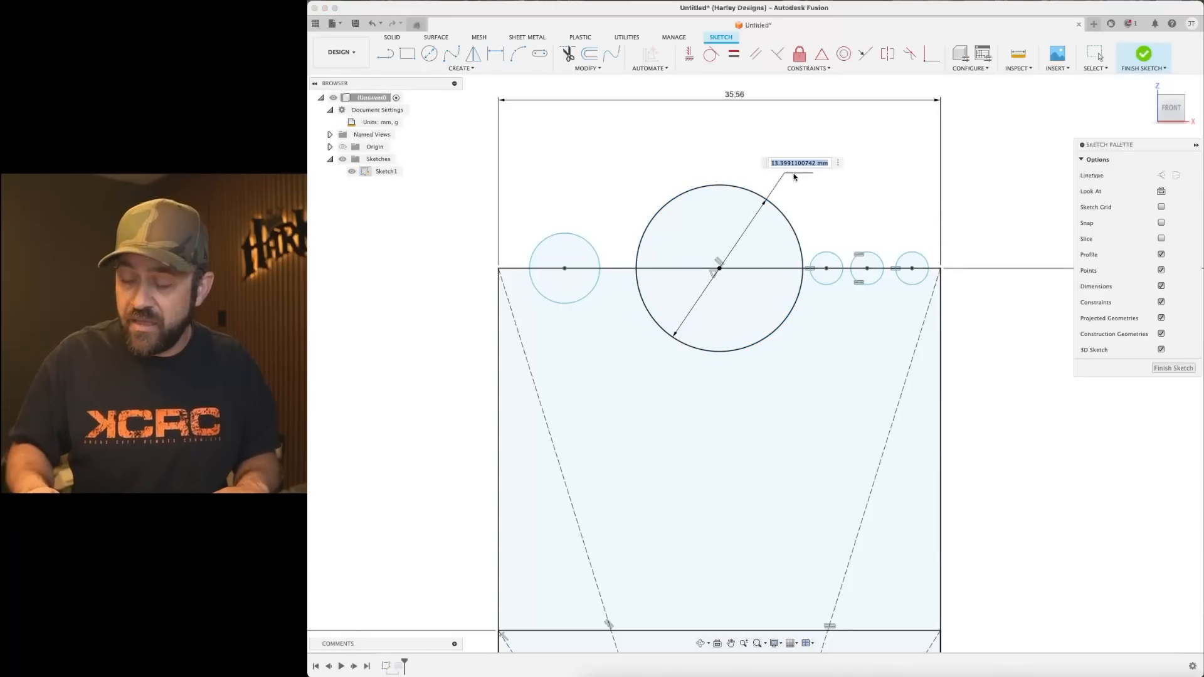
{"action": "type", "text": "10"}
{"action": "key", "text": "Return"}
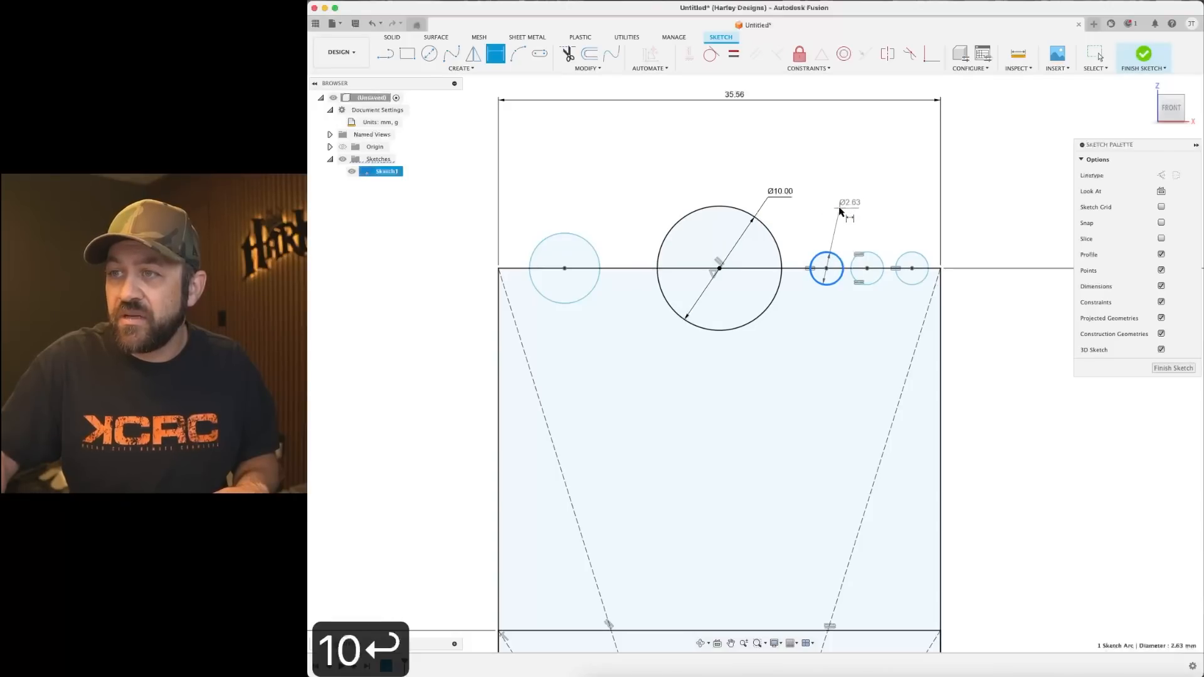
Dimension the diameter of the small circle nearest the large one as 4 mm and change it to 3 mm.
{"action": "left_click", "coordinate": [807, 215]}
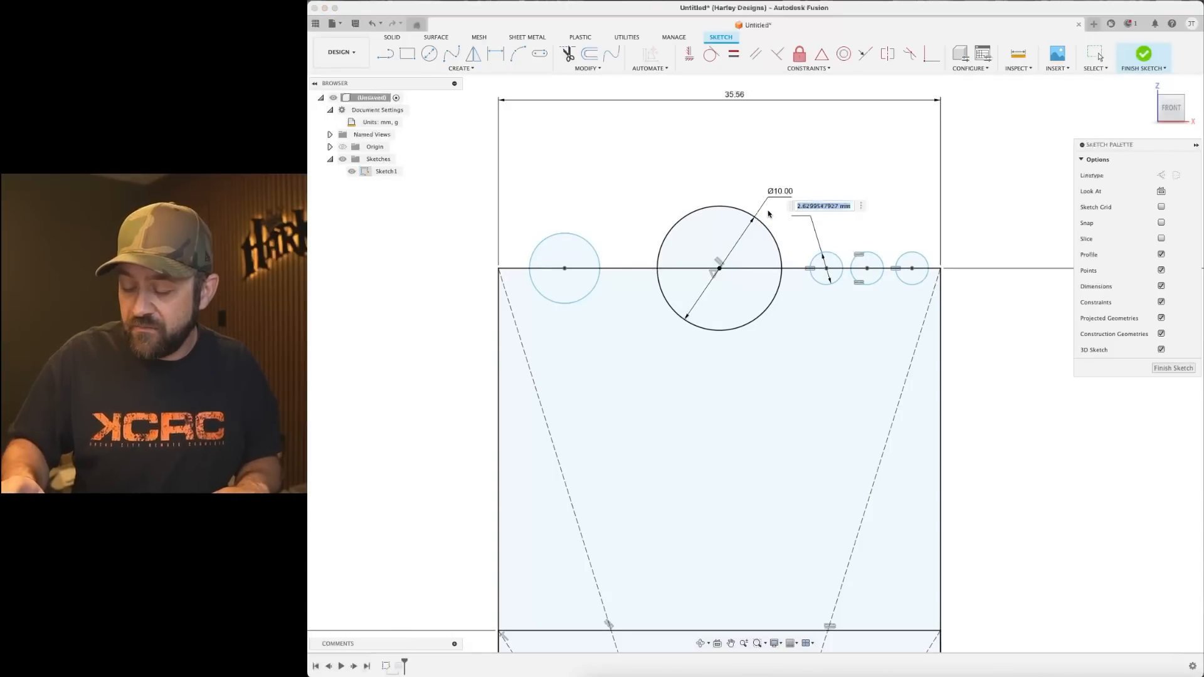
{"action": "type", "text": "4"}
{"action": "key", "text": "Return"}
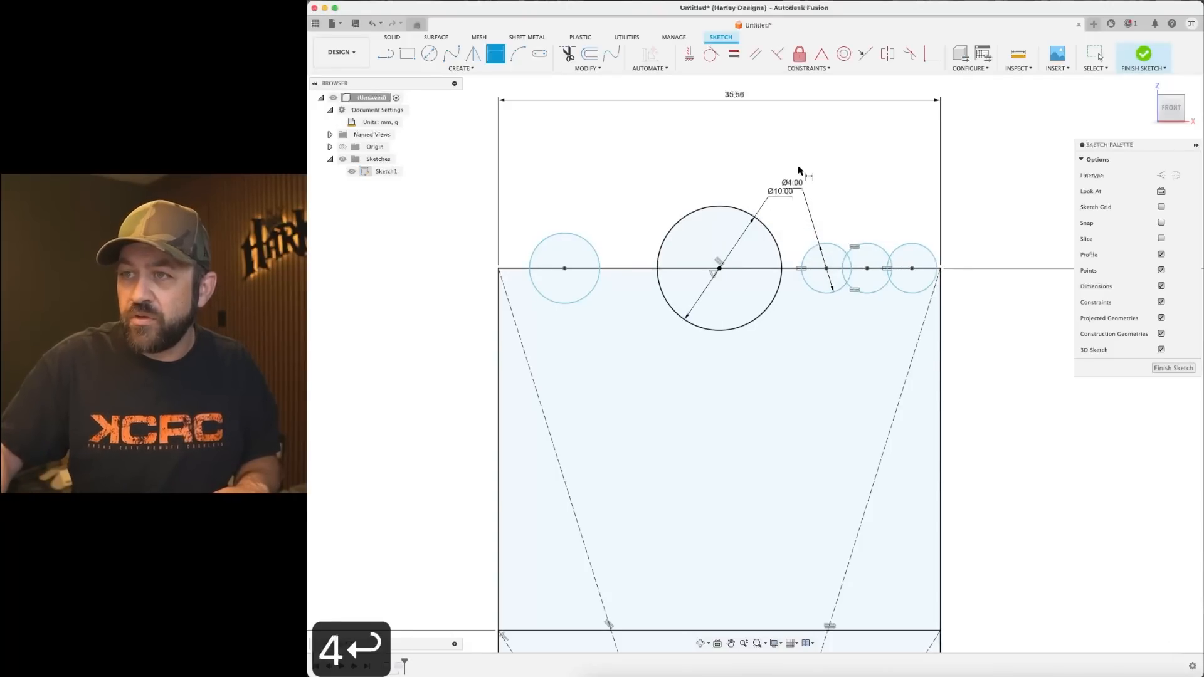
{"action": "double_click", "coordinate": [800, 216]}
{"action": "type", "text": "3"}
{"action": "key", "text": "Return"}
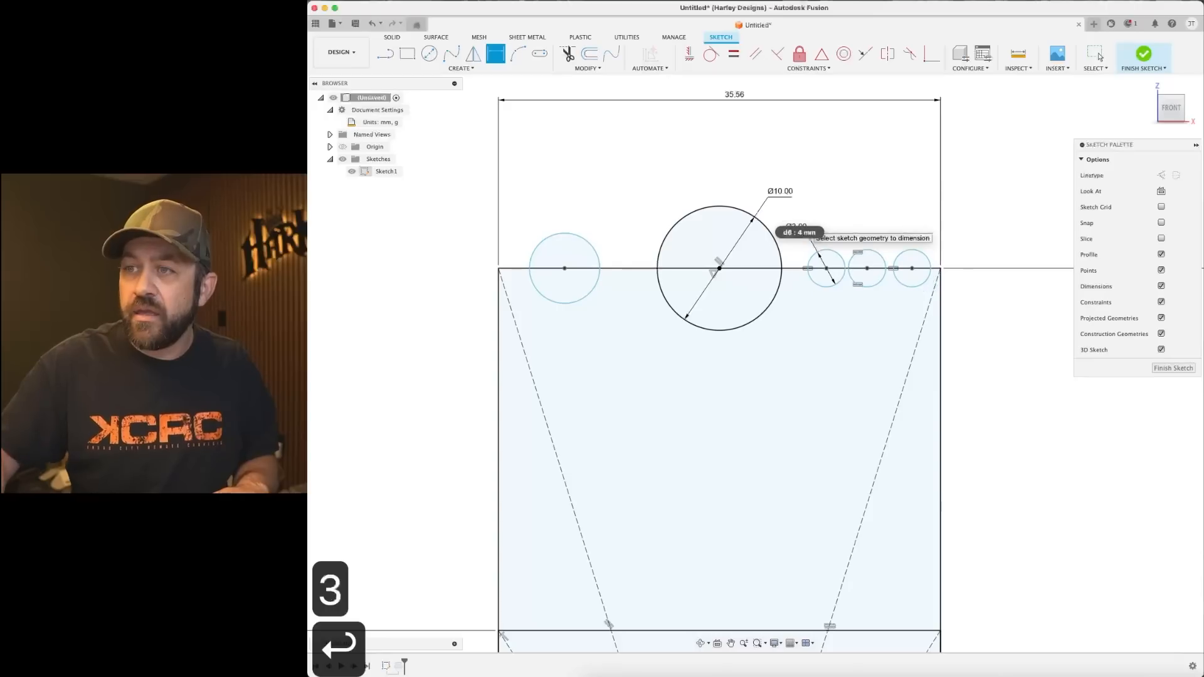
{"action": "scroll", "coordinate": [906, 275], "scroll_direction": "up", "scroll_amount": 3}
{"action": "scroll", "coordinate": [772, 260], "scroll_direction": "up", "scroll_amount": 3}
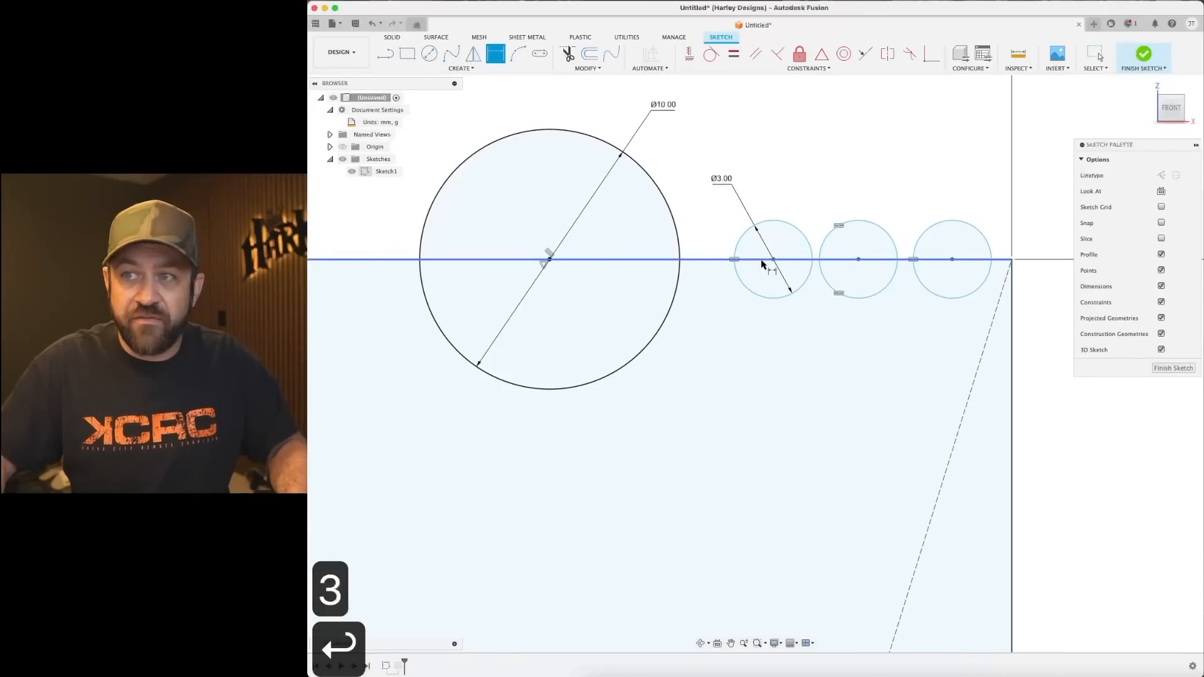
Dimension the diameter of the circle left of the large circle as 6 mm.
{"action": "scroll", "coordinate": [771, 260], "scroll_direction": "down", "scroll_amount": 3}
{"action": "key", "text": "d"}
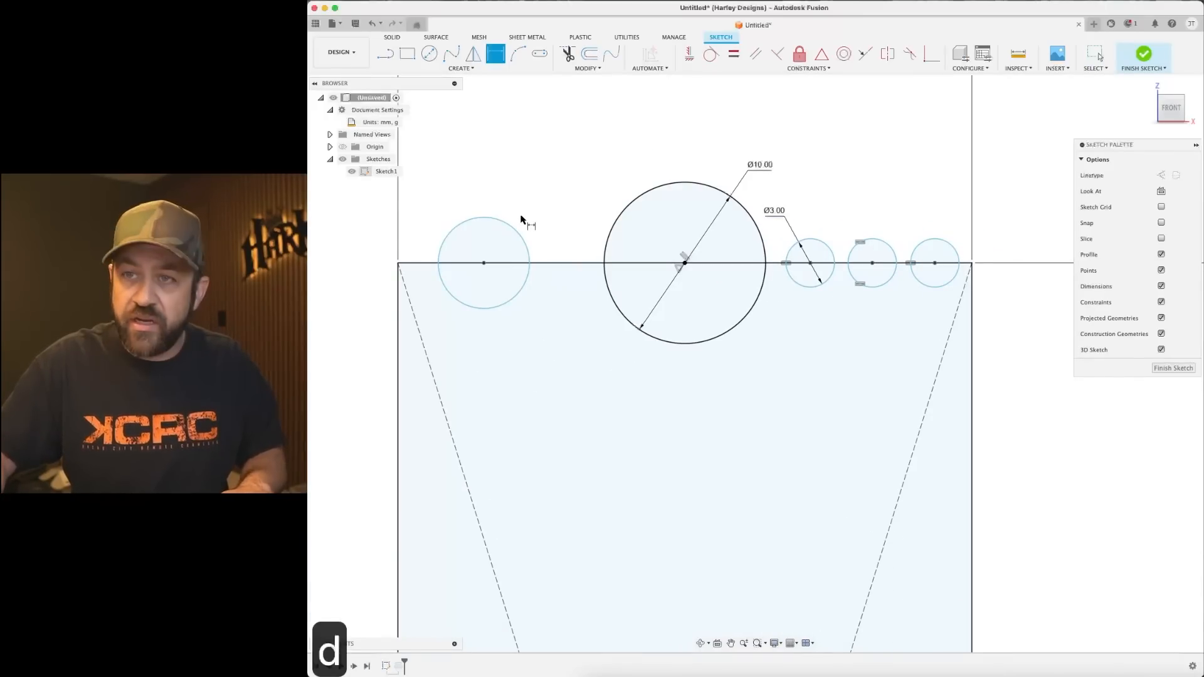
{"action": "left_click", "coordinate": [515, 225]}
{"action": "left_click", "coordinate": [533, 170]}
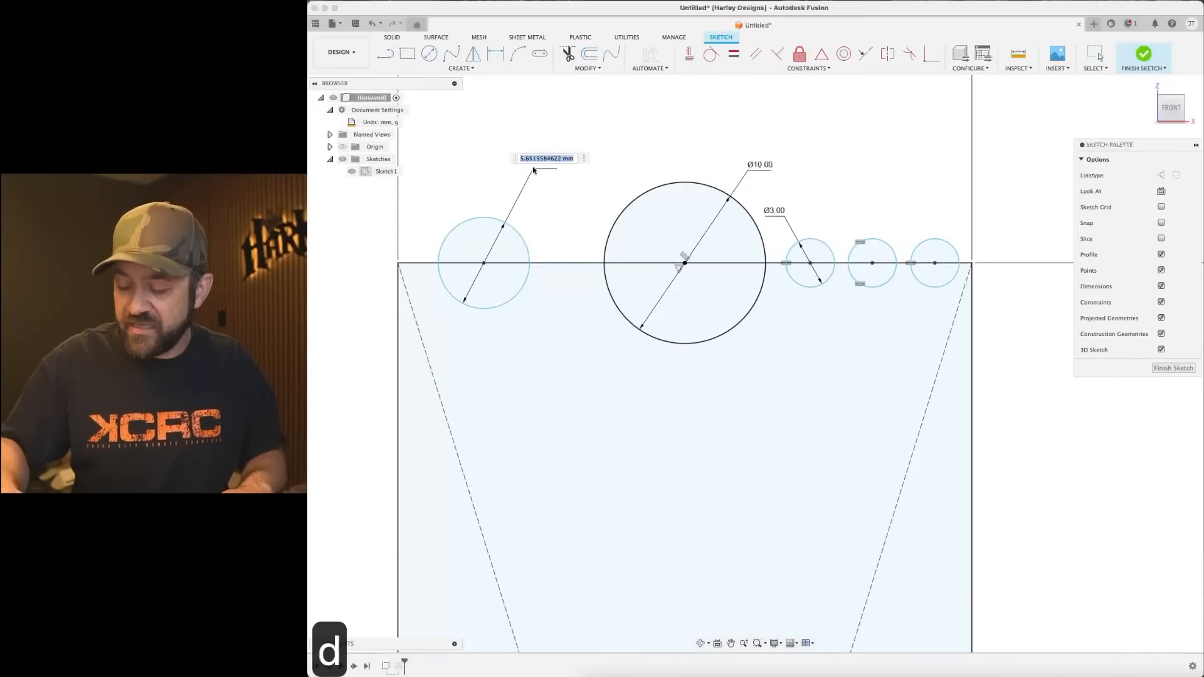
{"action": "type", "text": "6"}
{"action": "key", "text": "Return"}
{"action": "scroll", "coordinate": [596, 182], "scroll_direction": "down", "scroll_amount": 2}
{"action": "key", "text": "Escape"}
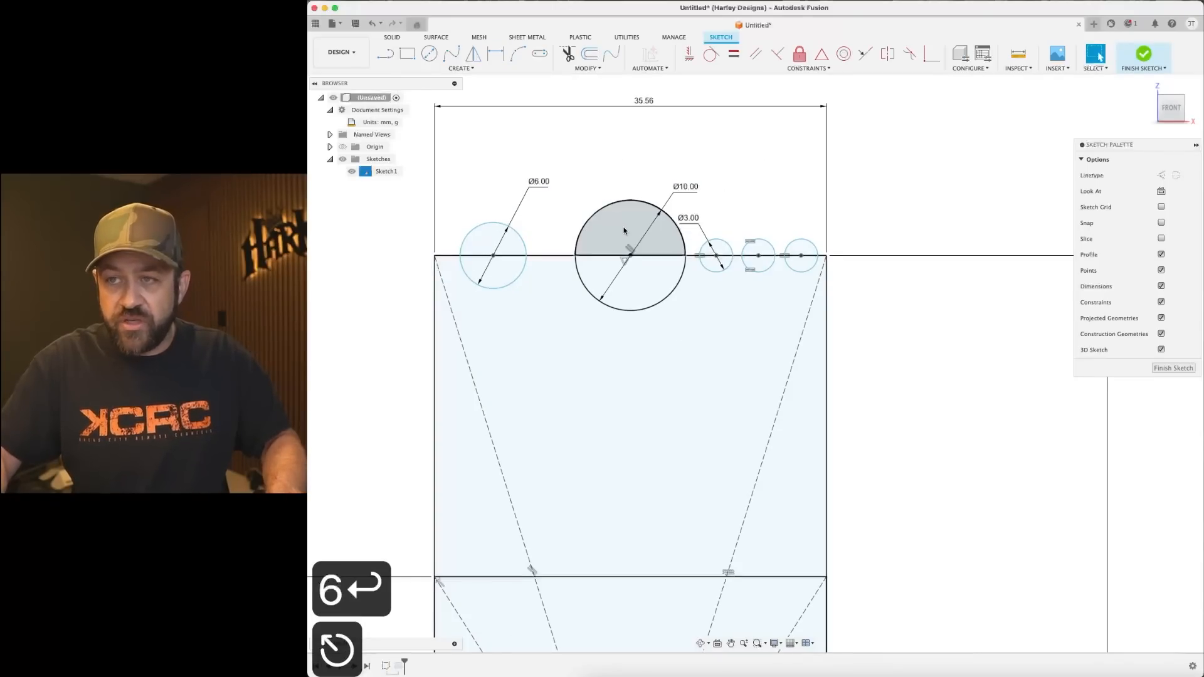
Dimension the center distance between the 6 mm circle and the 10 mm circle as 12 mm.
{"action": "key", "text": "d"}
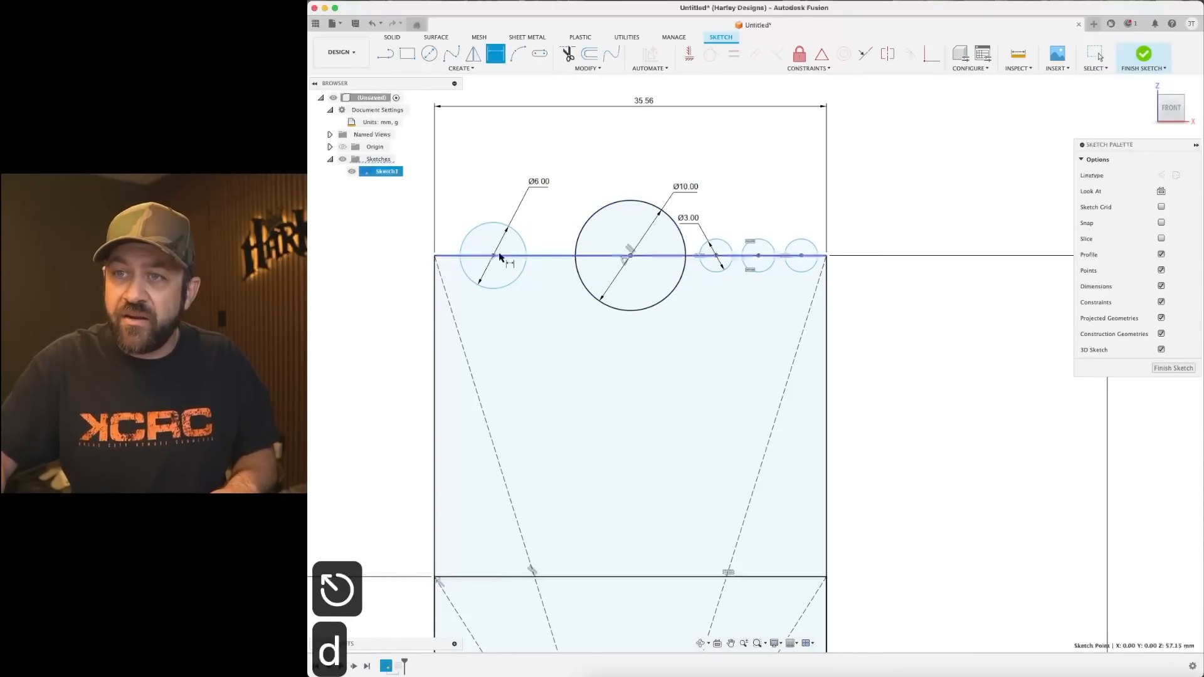
{"action": "left_click", "coordinate": [493, 255]}
{"action": "left_click", "coordinate": [630, 255]}
{"action": "left_click", "coordinate": [547, 141]}
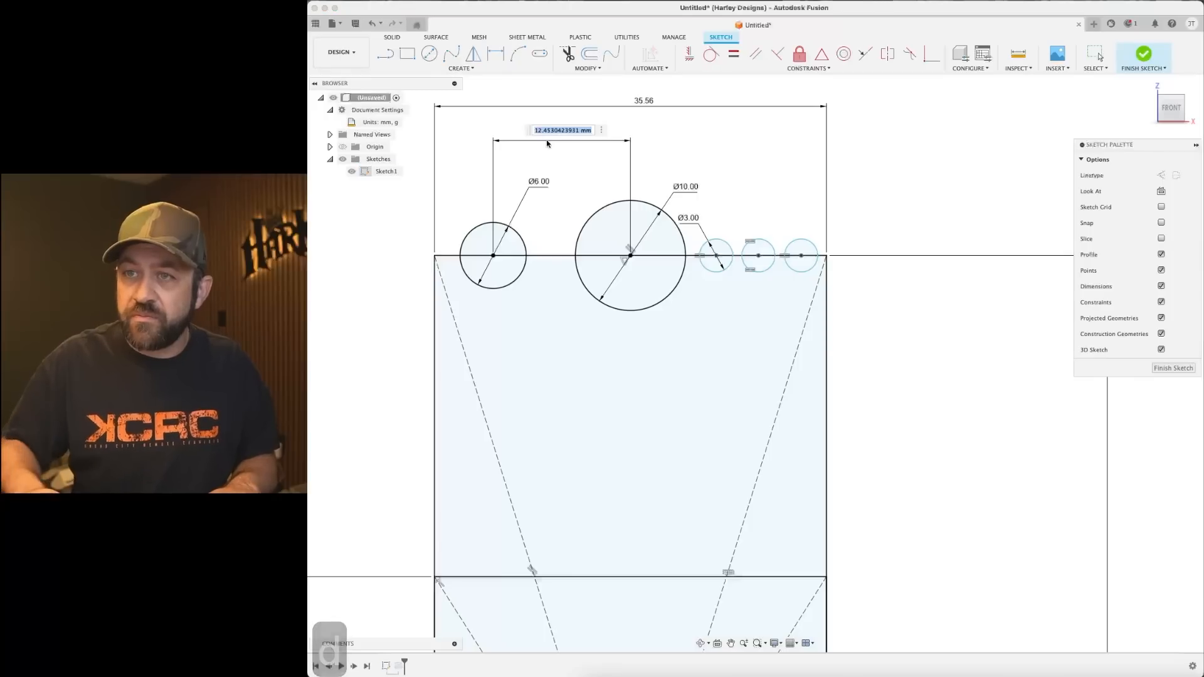
{"action": "type", "text": "12"}
{"action": "key", "text": "Return"}
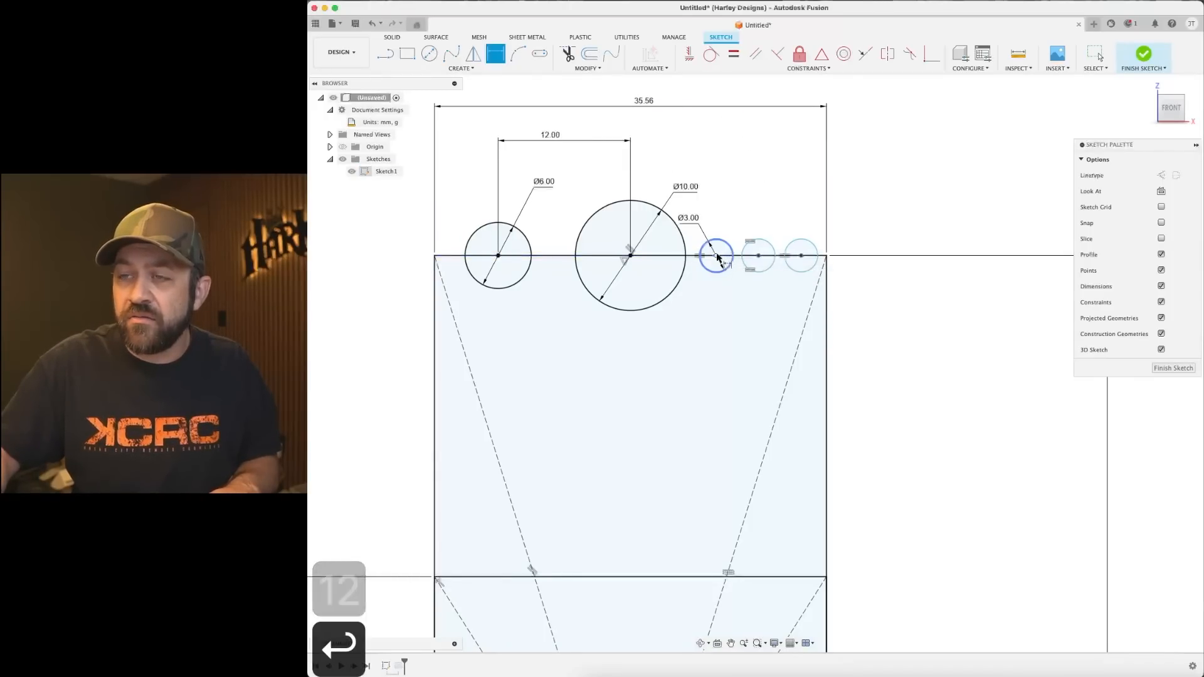
Dimension the center distance between the 10 mm circle and the nearest small circle as 7.5 mm.
{"action": "left_click", "coordinate": [717, 255]}
{"action": "left_click", "coordinate": [631, 255]}
{"action": "left_click", "coordinate": [677, 148]}
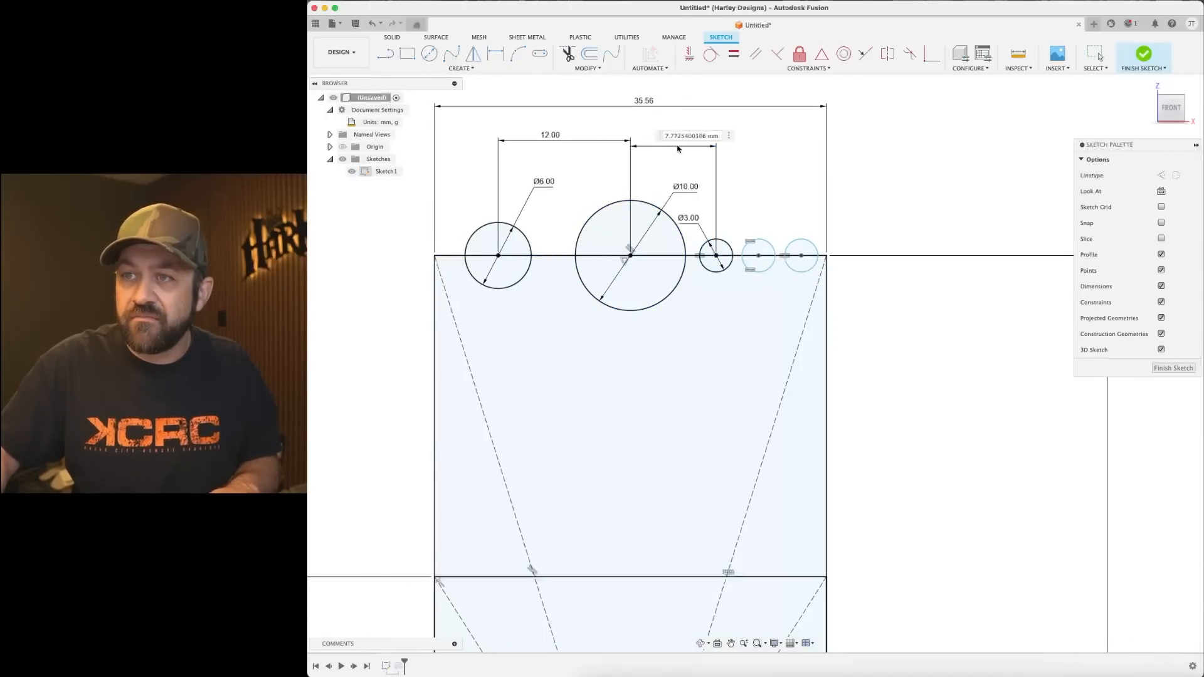
{"action": "type", "text": "7"}
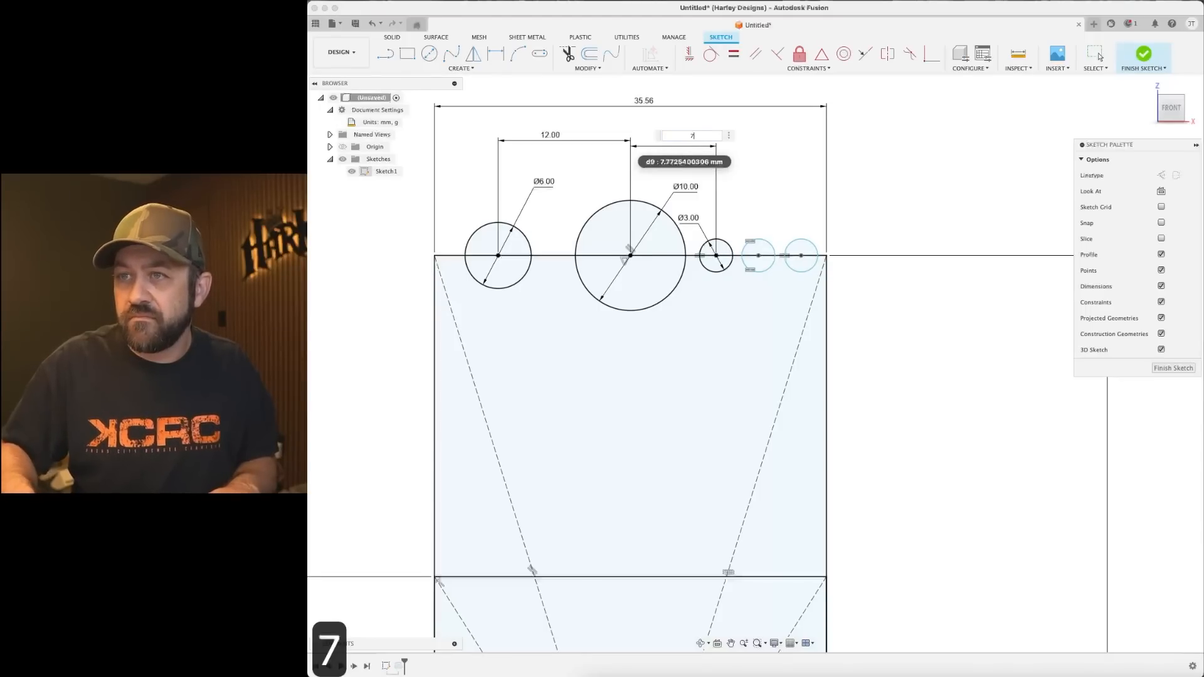
{"action": "type", "text": ".5"}
{"action": "key", "text": "Return"}
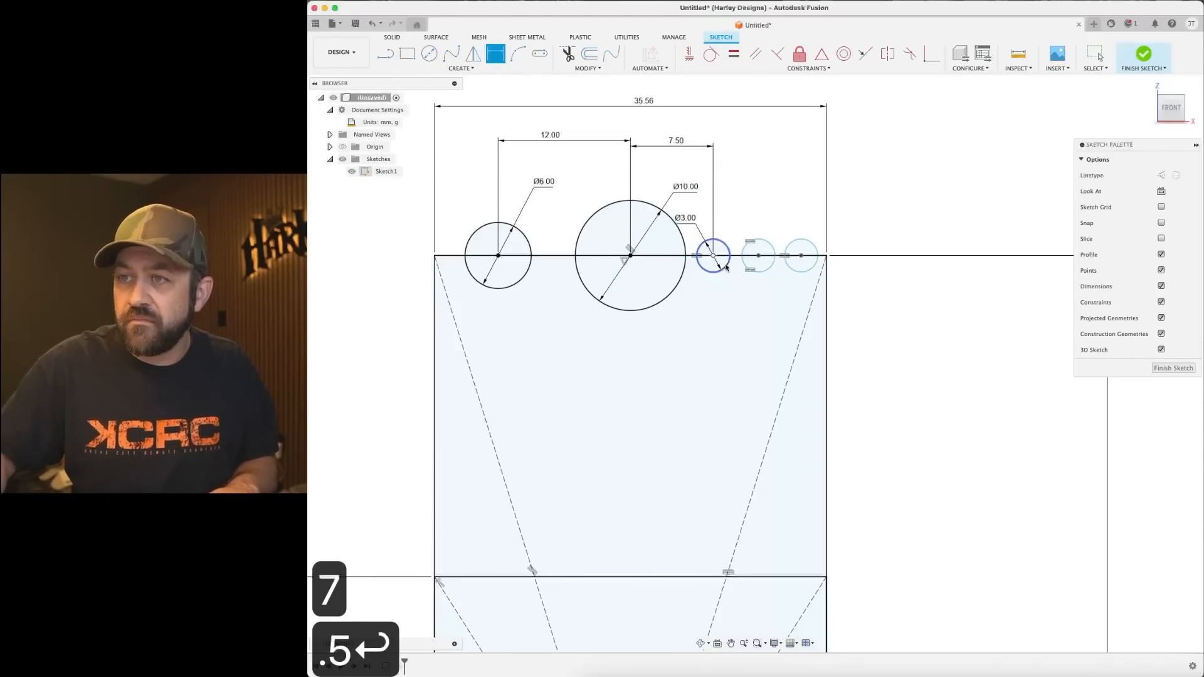
Dimension the center spacing between each pair of neighbouring small circles as 4 mm.
{"action": "left_click", "coordinate": [762, 270]}
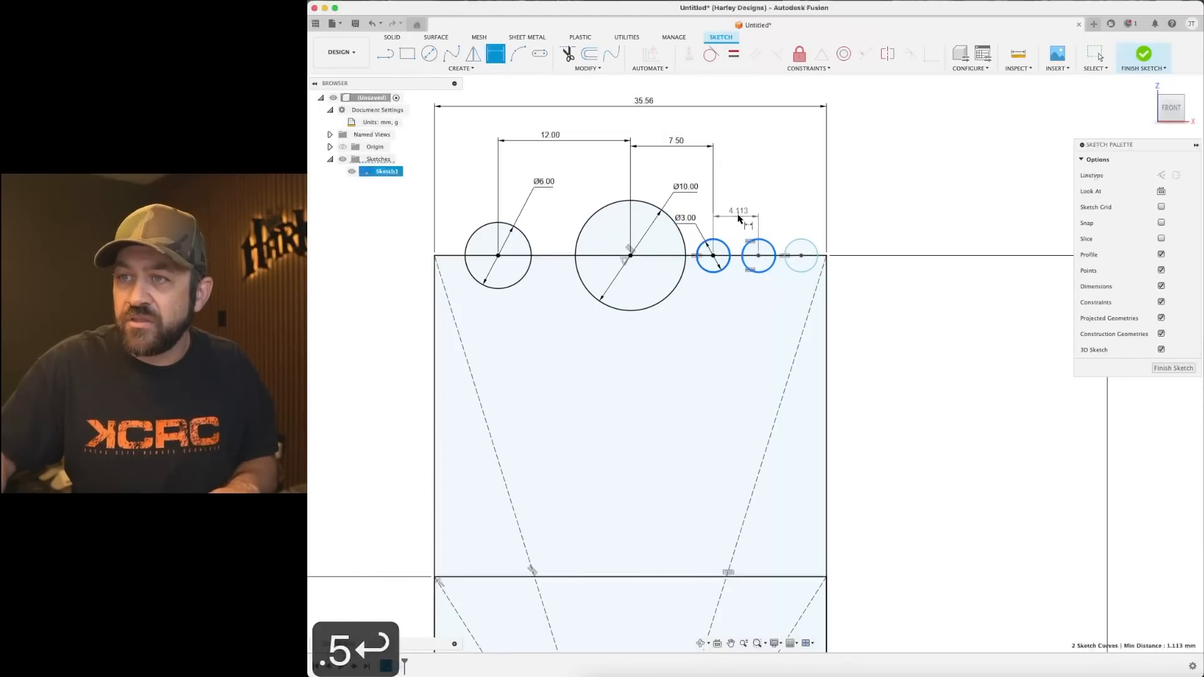
{"action": "left_click", "coordinate": [738, 213]}
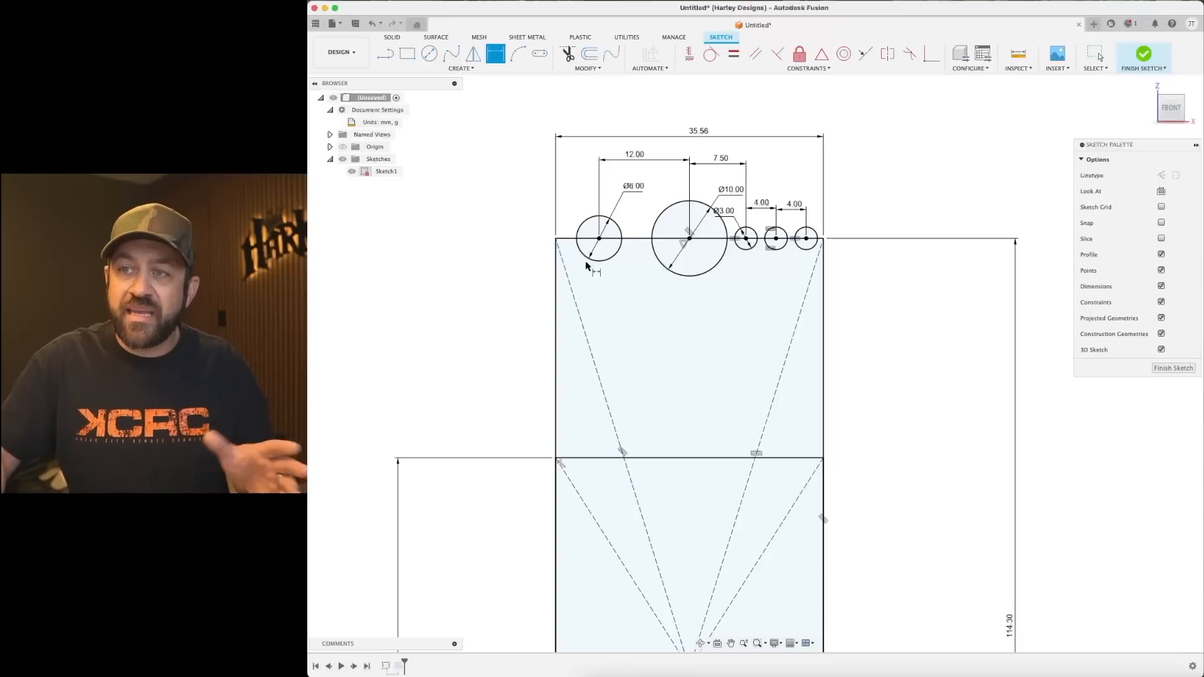
{"action": "scroll", "coordinate": [591, 210], "scroll_direction": "up", "scroll_amount": 5}
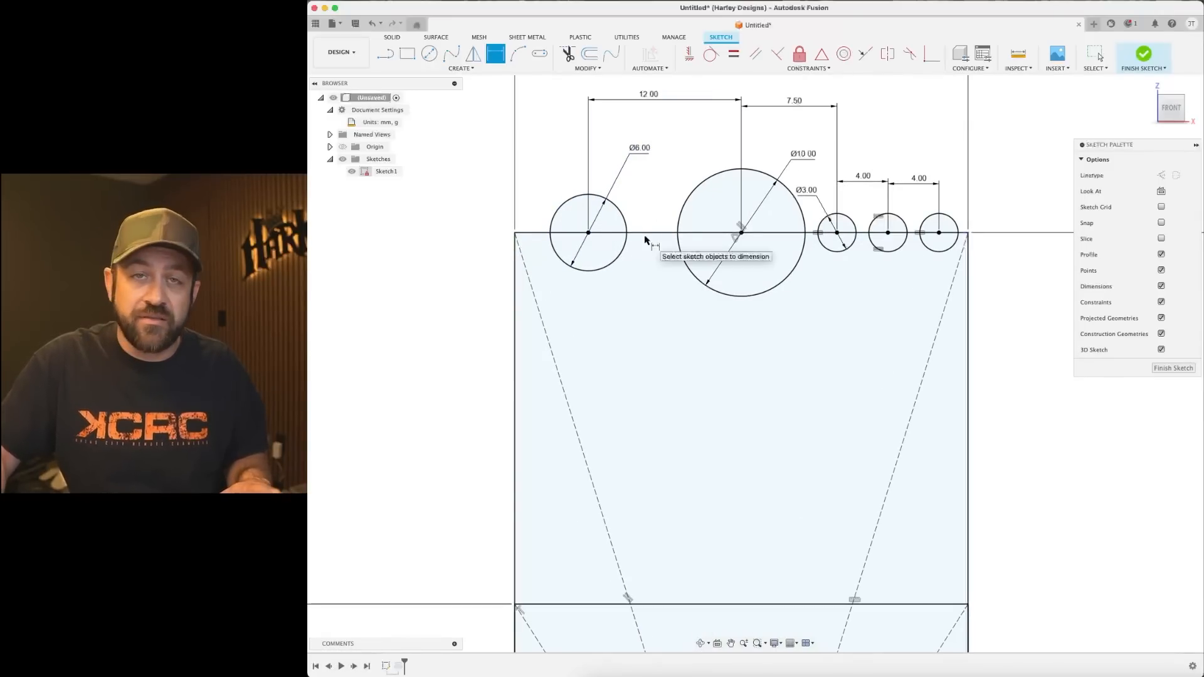
Finish the sketch and edit the revolve so its profile is only the upper ring section outside the circles, keeping the 360° angle.
{"action": "left_click", "coordinate": [1143, 55]}
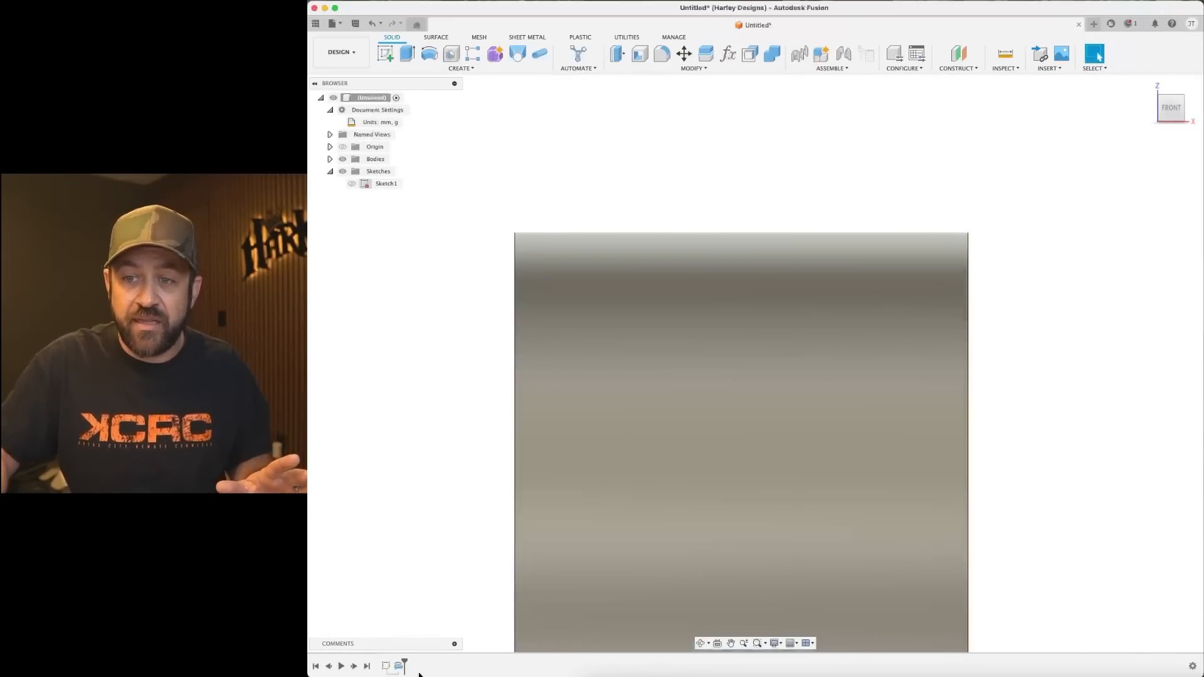
{"action": "right_click", "coordinate": [400, 666]}
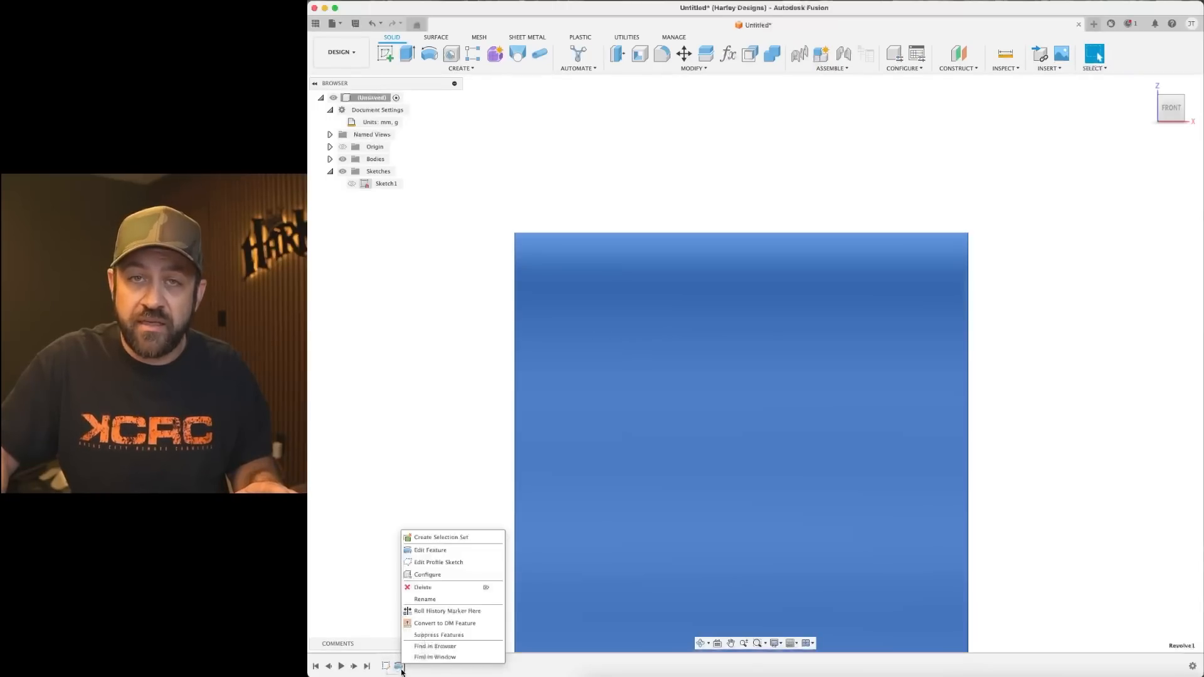
{"action": "left_click", "coordinate": [431, 550]}
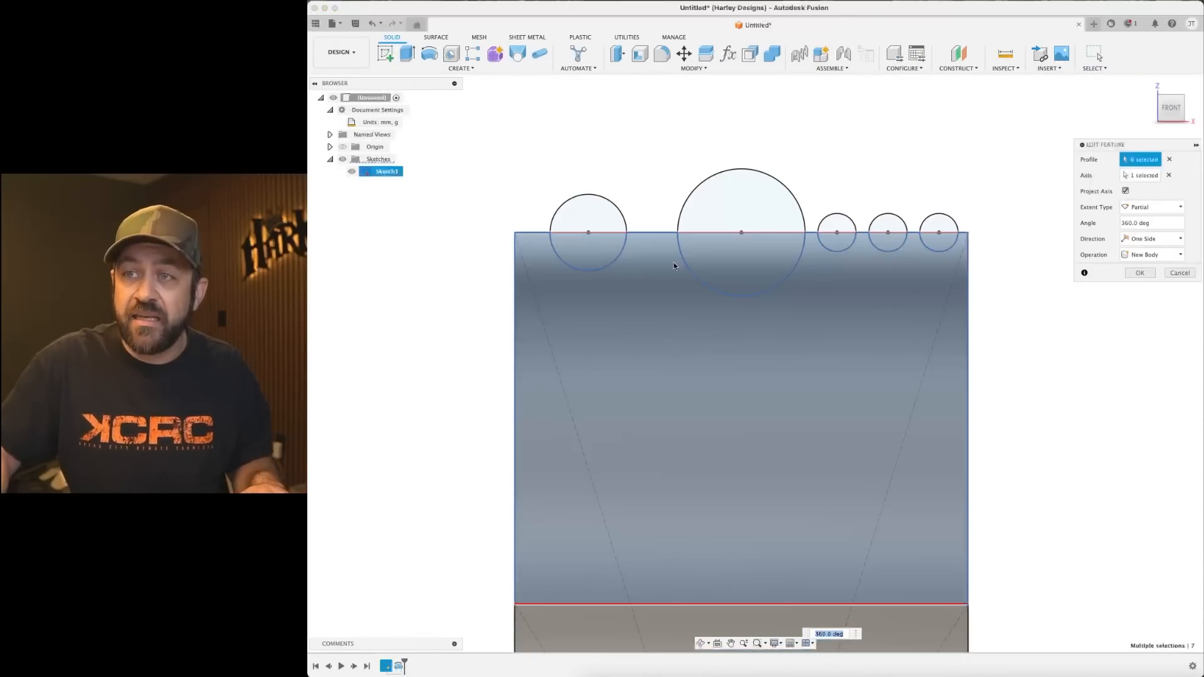
{"action": "left_click", "coordinate": [629, 252]}
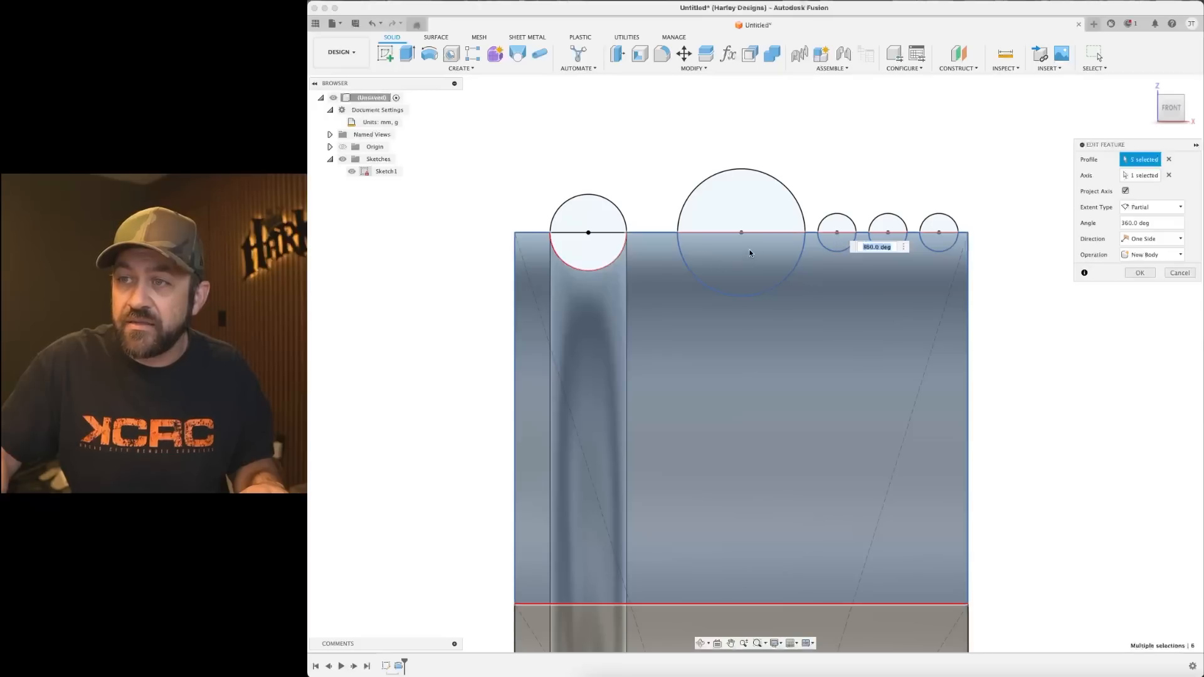
{"action": "left_click", "coordinate": [1169, 160]}
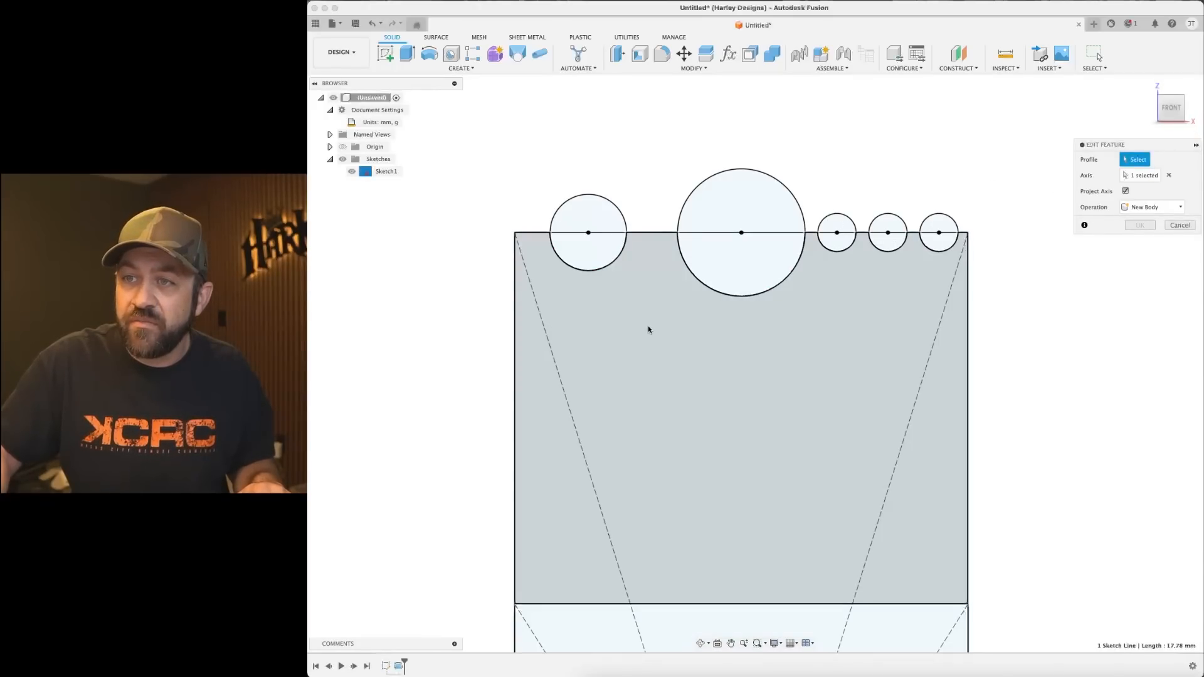
{"action": "left_click", "coordinate": [648, 326]}
{"action": "scroll", "coordinate": [765, 292], "scroll_direction": "down", "scroll_amount": 2}
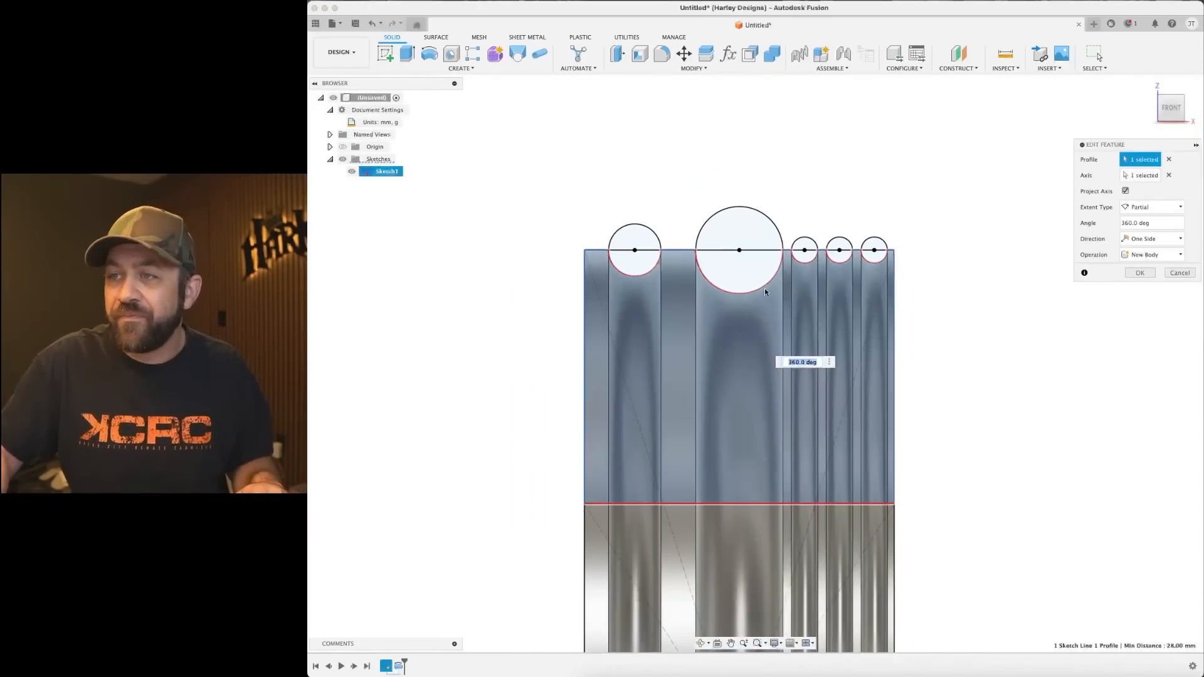
{"action": "left_click", "coordinate": [1140, 275]}
Start a chamfer on both end edges of the ring's center bore with a distance of 10 mm.
{"action": "middle_click_drag", "start_coordinate": [1029, 387], "coordinate": [910, 333], "text": "shift"}
{"action": "scroll", "coordinate": [907, 329], "scroll_direction": "down", "scroll_amount": 3}
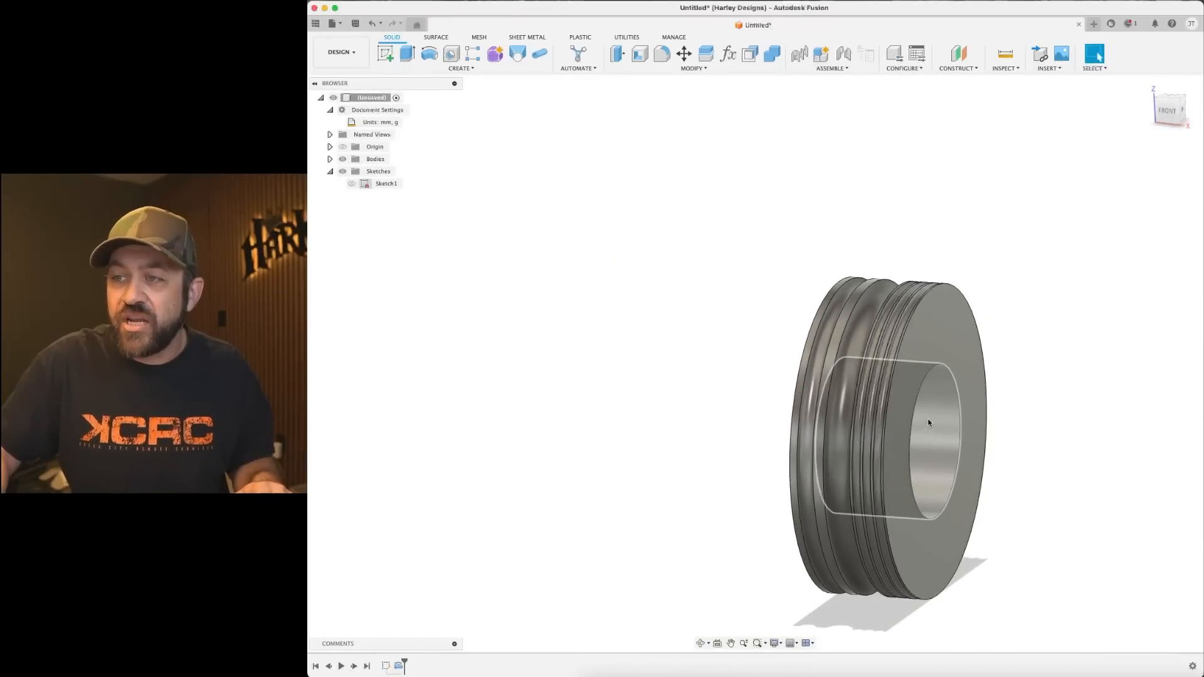
{"action": "middle_click_drag", "start_coordinate": [957, 412], "coordinate": [941, 375], "text": "shift"}
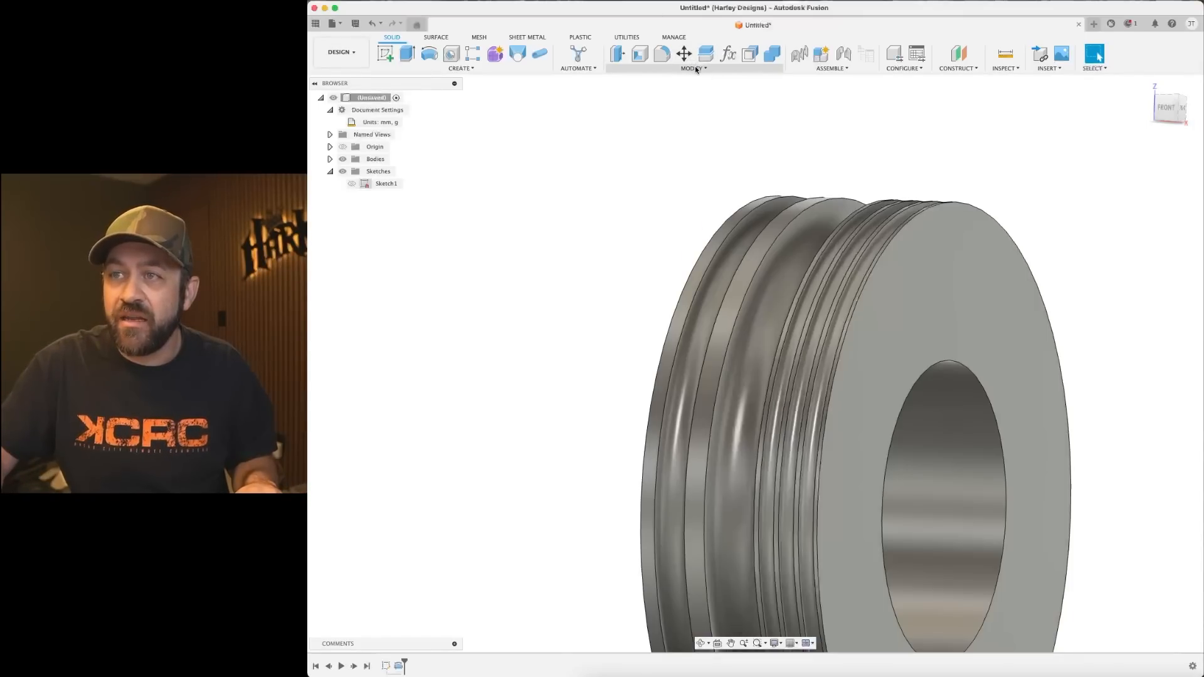
{"action": "left_click", "coordinate": [693, 68]}
{"action": "left_click", "coordinate": [640, 95]}
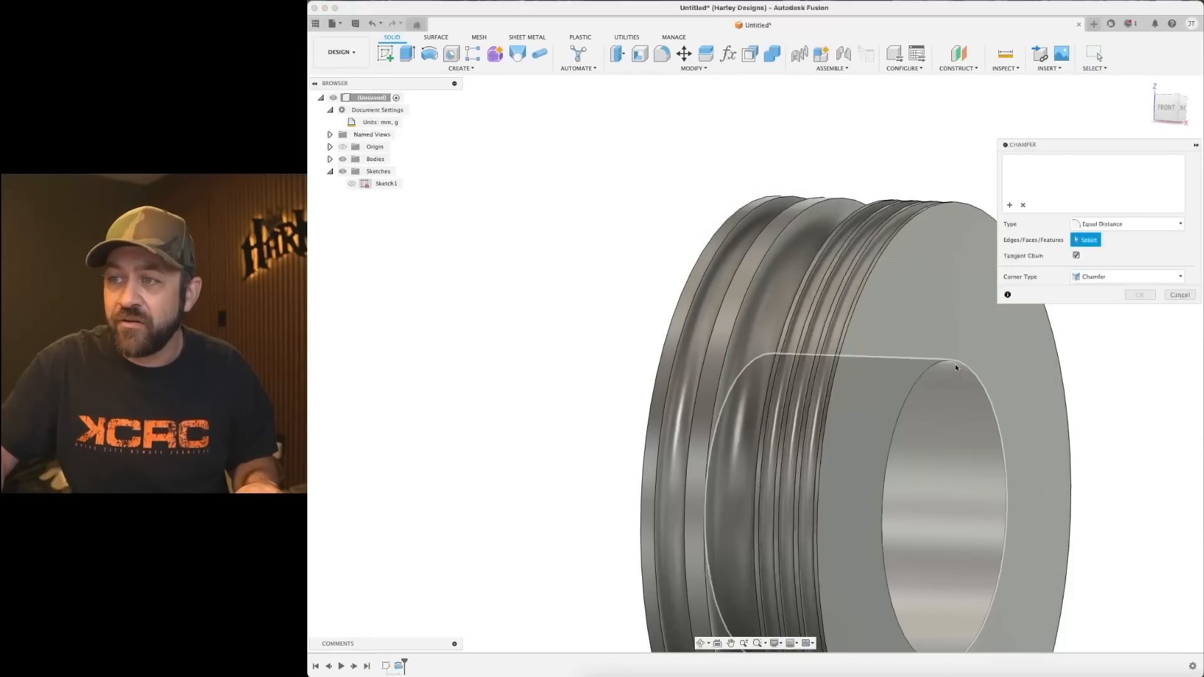
{"action": "left_click", "coordinate": [954, 363]}
{"action": "mouse_move", "coordinate": [860, 329]}
{"action": "middle_mouse_down", "text": "shift"}
{"action": "mouse_move", "coordinate": [902, 327]}
{"action": "mouse_move", "coordinate": [865, 304]}
{"action": "mouse_move", "coordinate": [827, 301]}
{"action": "mouse_move", "coordinate": [854, 313]}
{"action": "middle_mouse_up", "text": "shift"}
{"action": "left_click", "coordinate": [509, 346]}
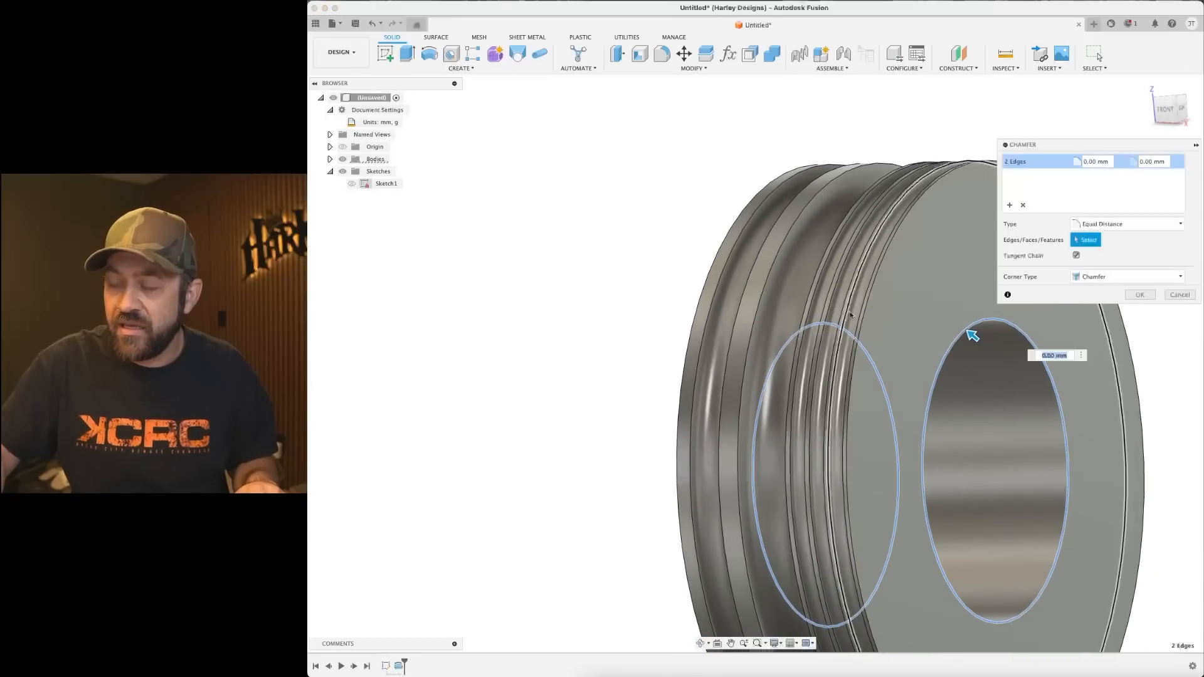
{"action": "type", "text": "10"}
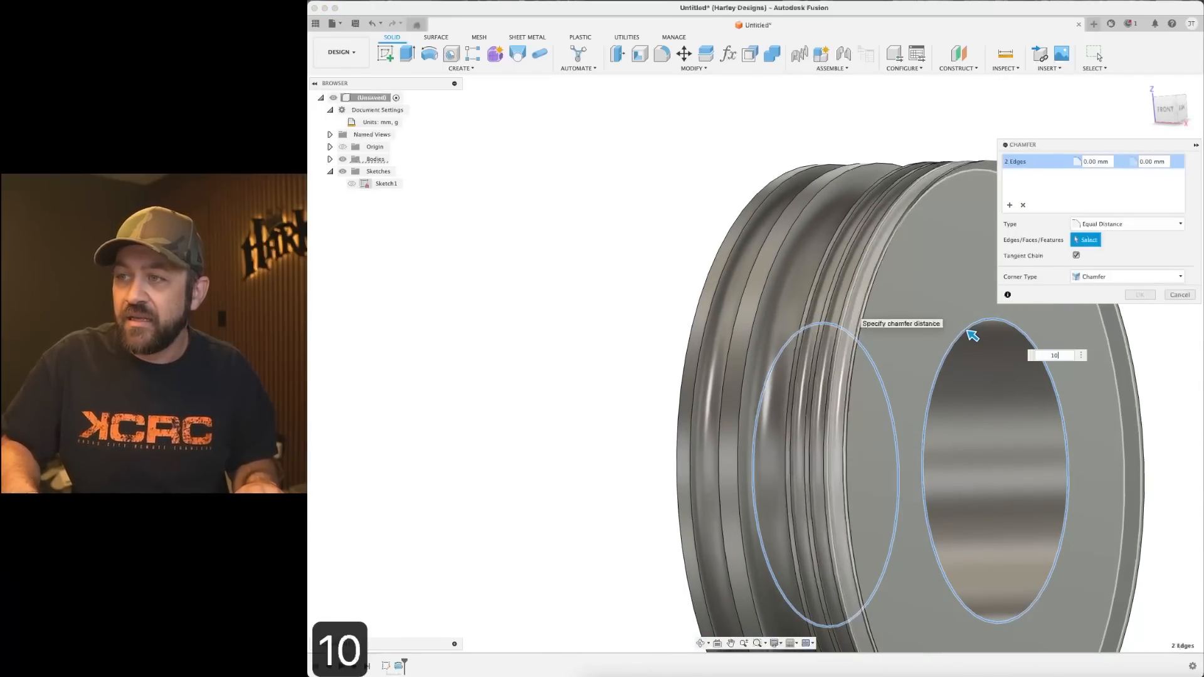
{"action": "scroll", "coordinate": [901, 317], "scroll_direction": "down", "scroll_amount": 5}
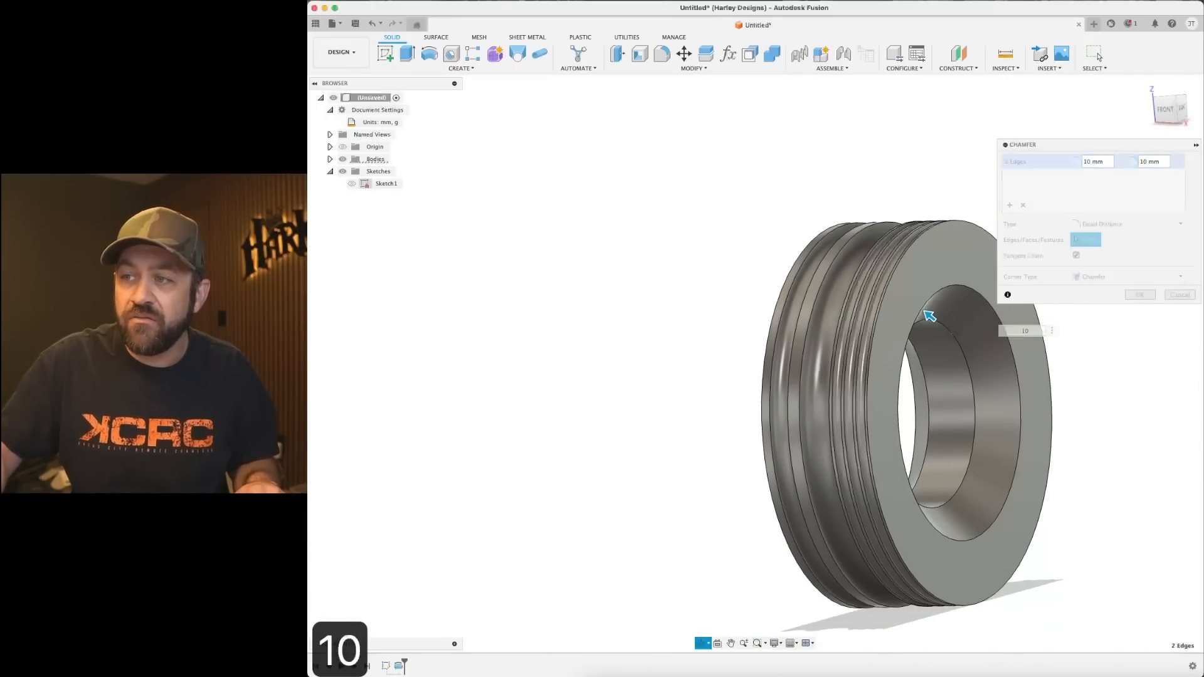
Change the bore chamfer type to Two Distance, set the second distance to 3 mm and apply the chamfer.
{"action": "left_click", "coordinate": [1124, 225]}
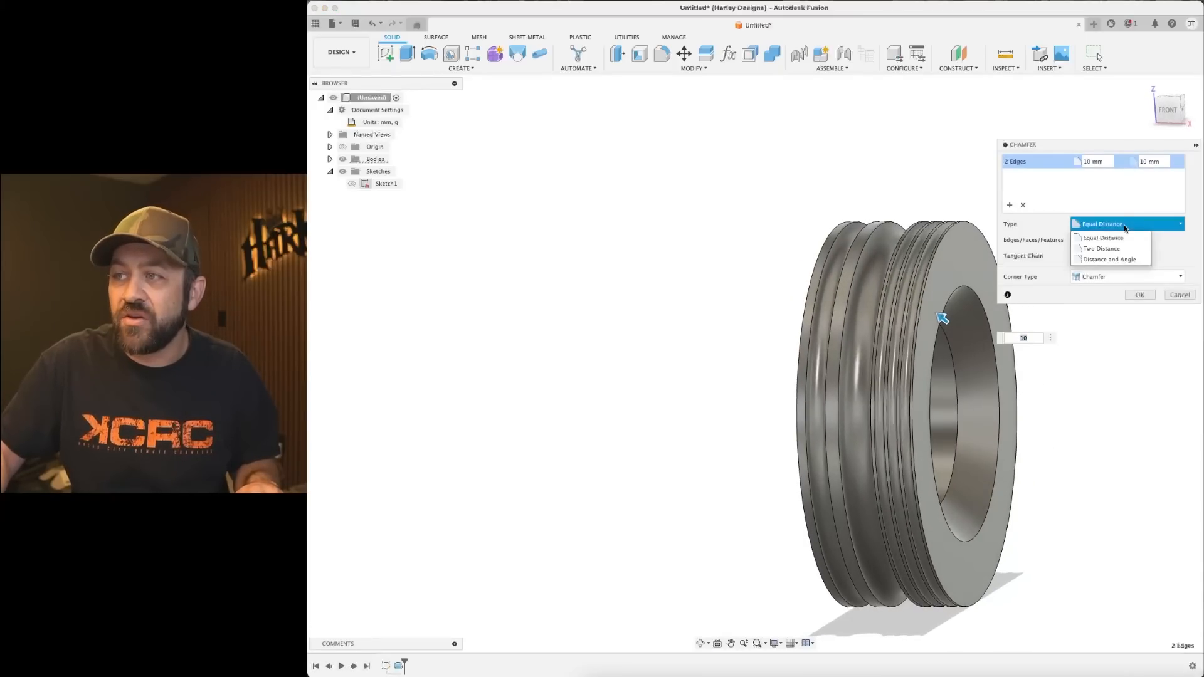
{"action": "left_click", "coordinate": [1127, 248]}
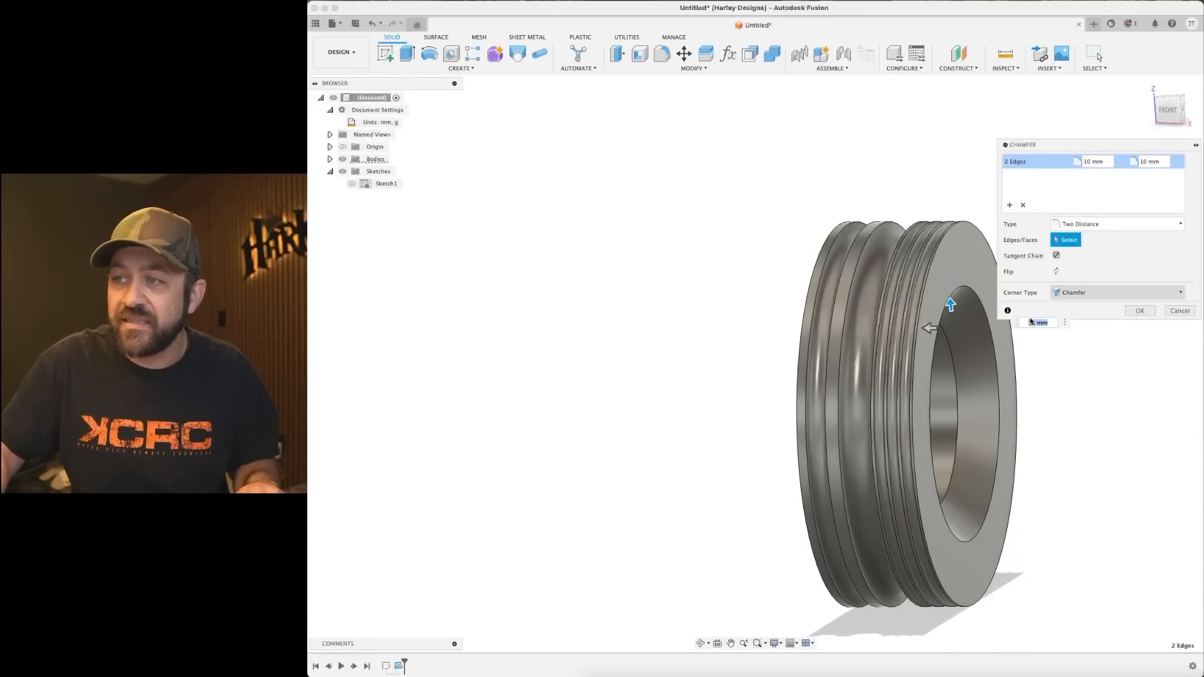
{"action": "left_click_drag", "start_coordinate": [931, 329], "coordinate": [956, 334]}
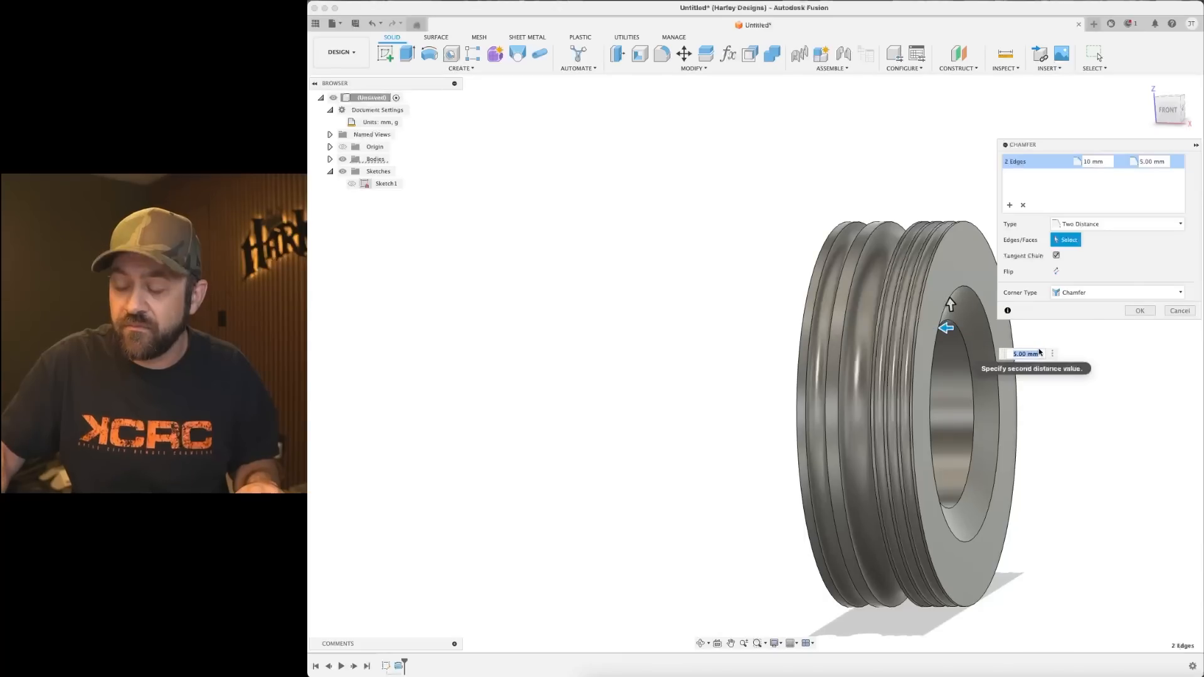
{"action": "type", "text": "3"}
{"action": "scroll", "coordinate": [792, 331], "scroll_direction": "up", "scroll_amount": 3}
{"action": "scroll", "coordinate": [792, 331], "scroll_direction": "up", "scroll_amount": 3}
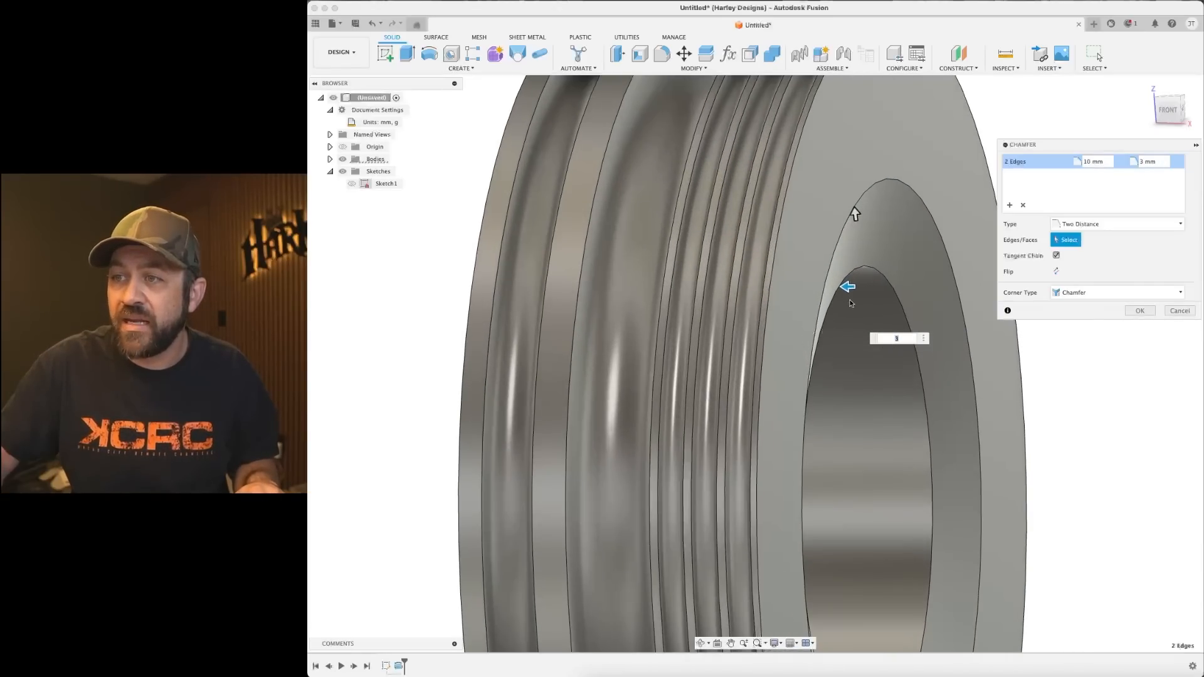
{"action": "middle_click_drag", "start_coordinate": [842, 295], "coordinate": [822, 310], "text": "shift"}
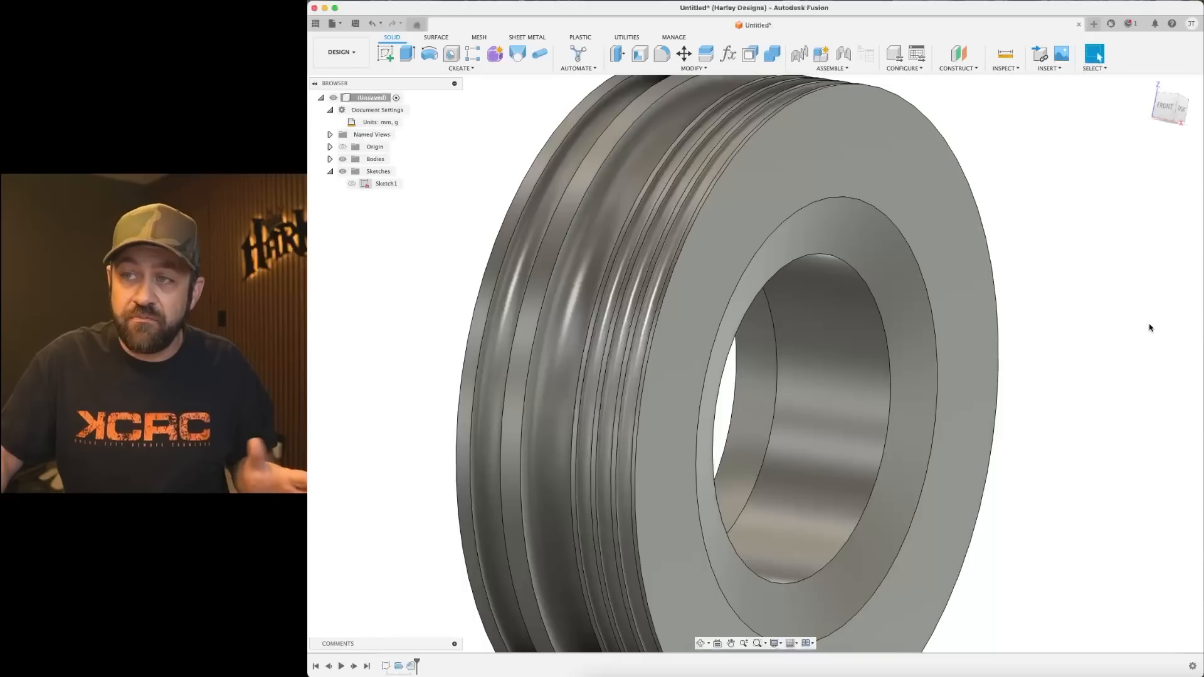
Open the ring's profile sketch for editing.
{"action": "middle_click_drag", "start_coordinate": [565, 332], "coordinate": [541, 336], "text": "shift"}
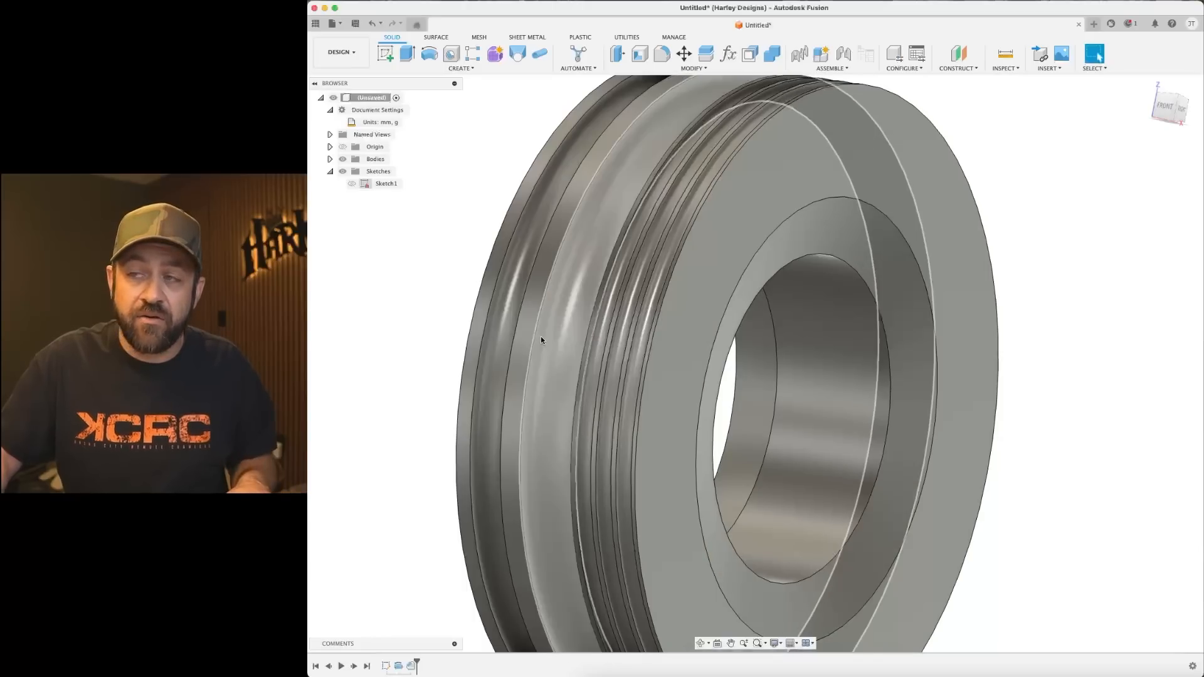
{"action": "scroll", "coordinate": [495, 530], "scroll_direction": "up", "scroll_amount": 3}
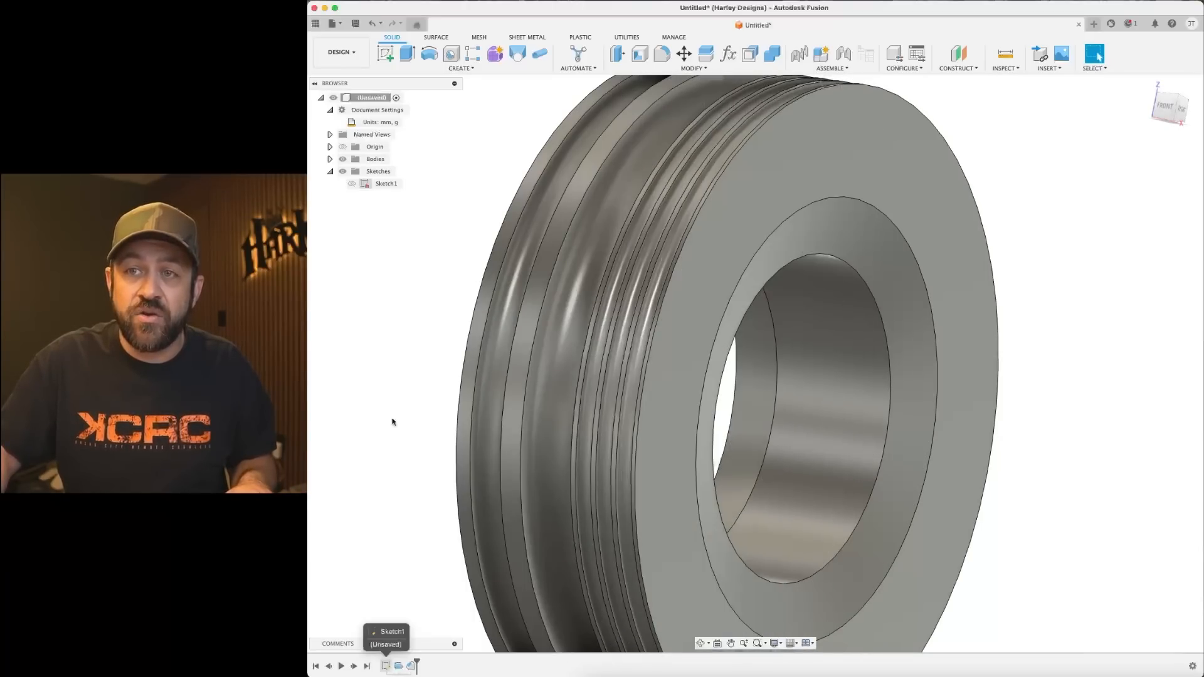
{"action": "right_click", "coordinate": [385, 670]}
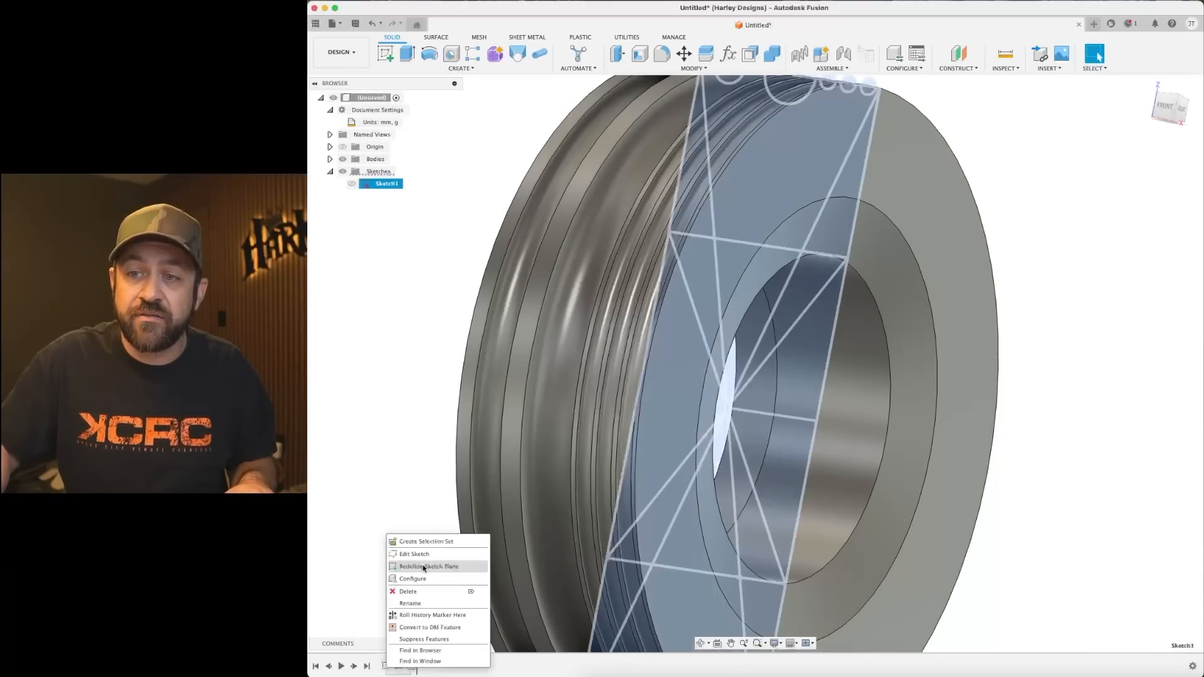
{"action": "left_click", "coordinate": [415, 554]}
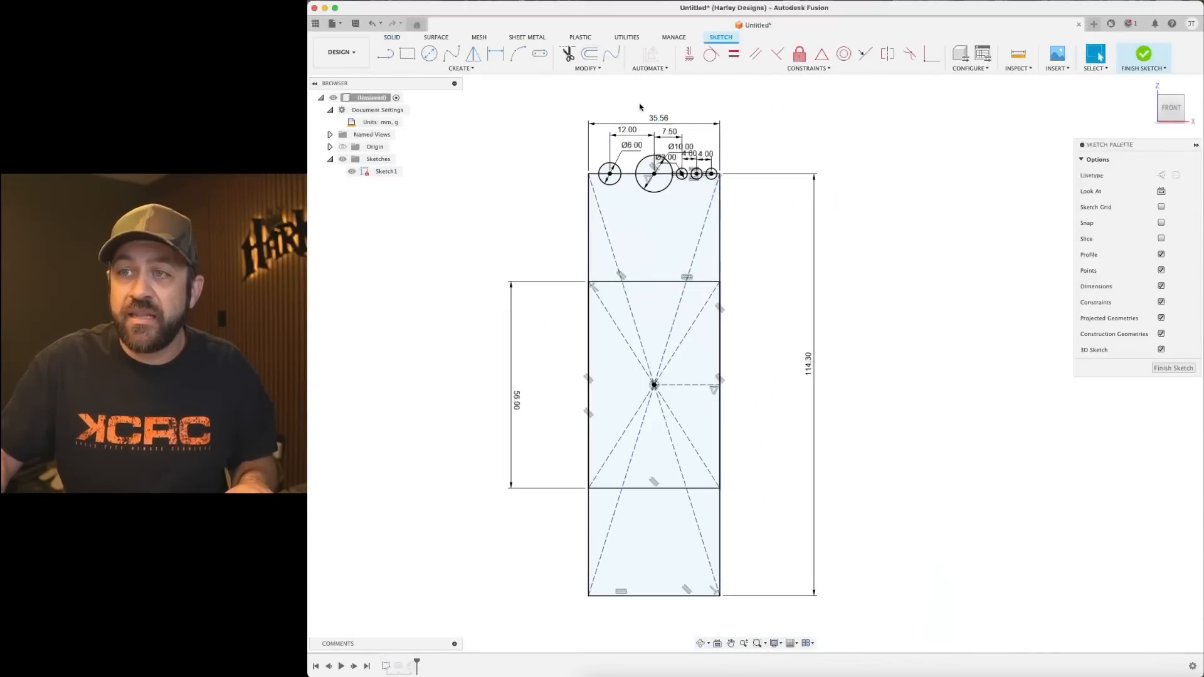
Sketch a slanted line about 12 mm long from the upper bore line to the profile's right side edge.
{"action": "left_click", "coordinate": [385, 54]}
{"action": "scroll", "coordinate": [880, 411], "scroll_direction": "up", "scroll_amount": 5}
{"action": "middle_click_drag", "start_coordinate": [605, 204], "coordinate": [713, 383]}
{"action": "left_click", "coordinate": [691, 369]}
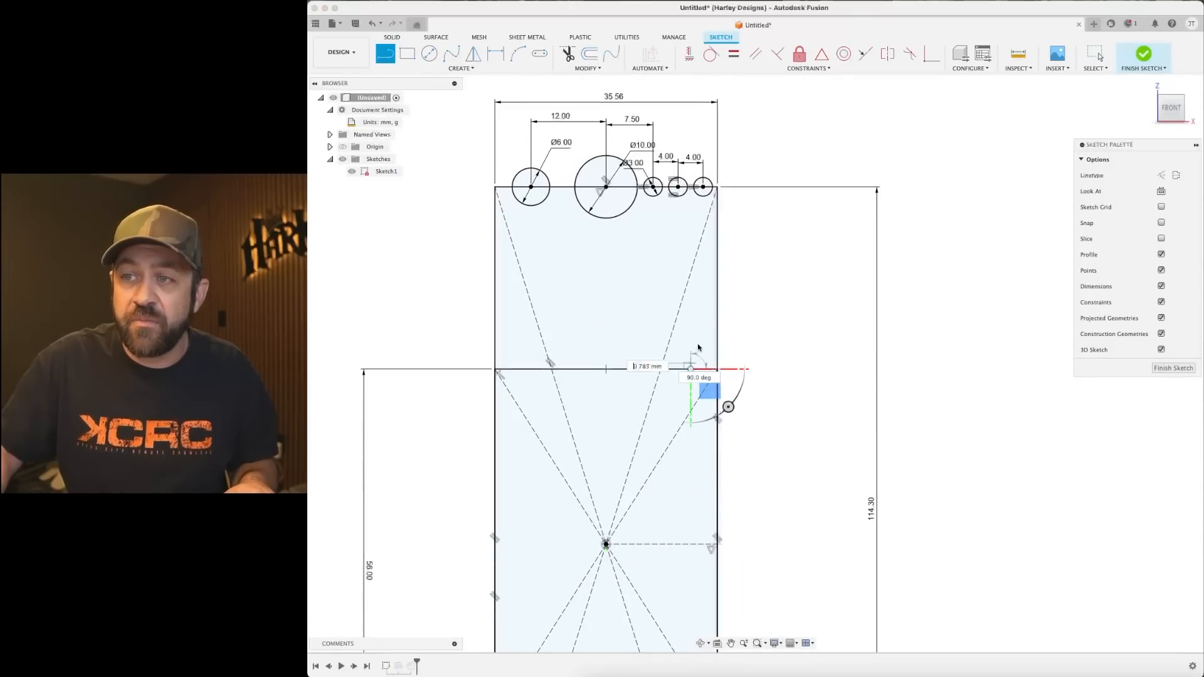
{"action": "left_click", "coordinate": [717, 298]}
{"action": "scroll", "coordinate": [778, 332], "scroll_direction": "down", "scroll_amount": 3}
{"action": "scroll", "coordinate": [708, 331], "scroll_direction": "up", "scroll_amount": 5}
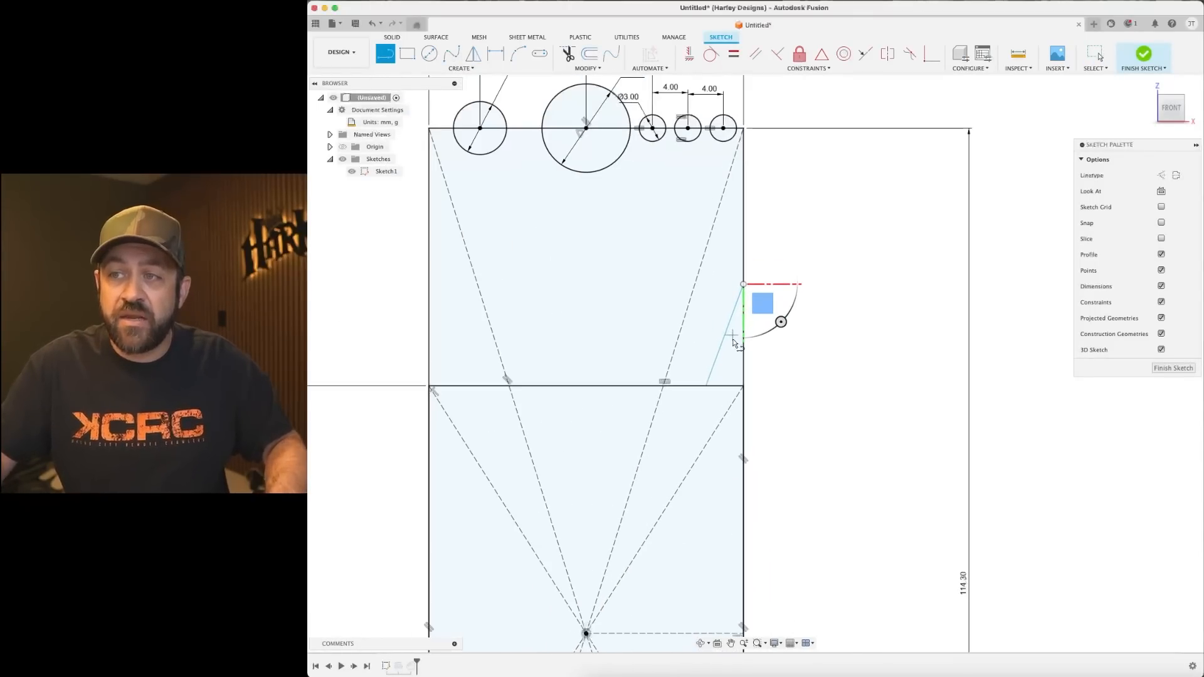
{"action": "key", "text": "Escape"}
Replace the slanted line with a three-point arc spanning about 16 mm from the upper bore line to the right side edge.
{"action": "left_click", "coordinate": [518, 54]}
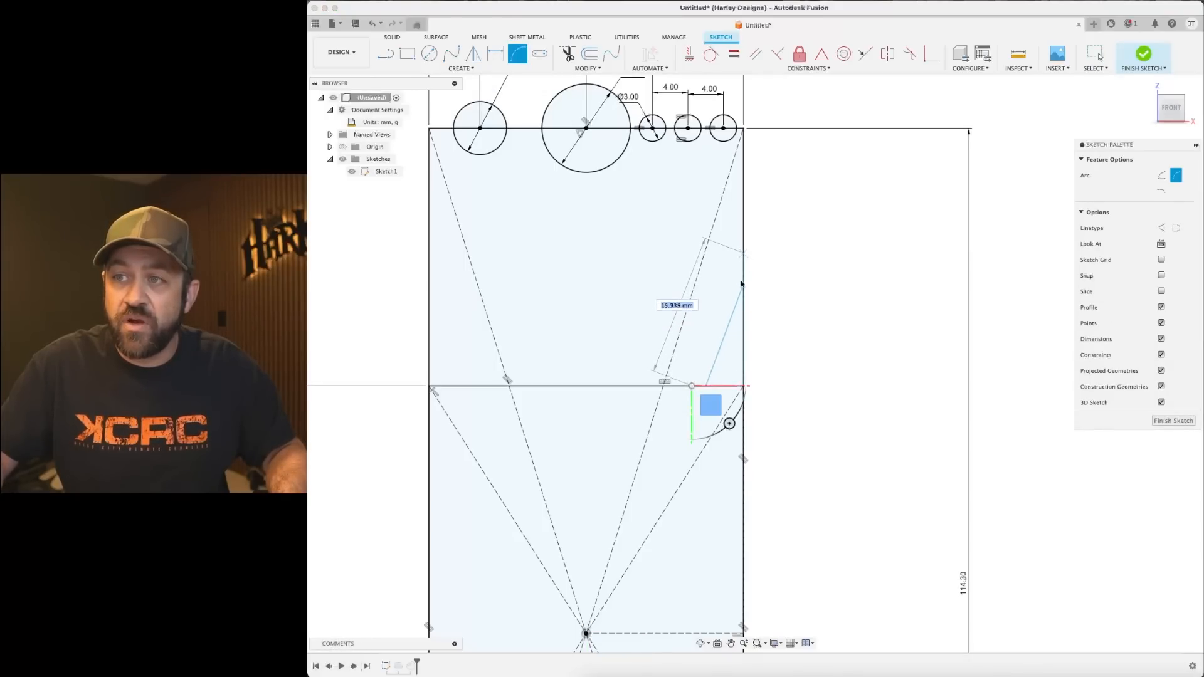
{"action": "left_click", "coordinate": [743, 254]}
{"action": "scroll", "coordinate": [725, 359], "scroll_direction": "up", "scroll_amount": 2}
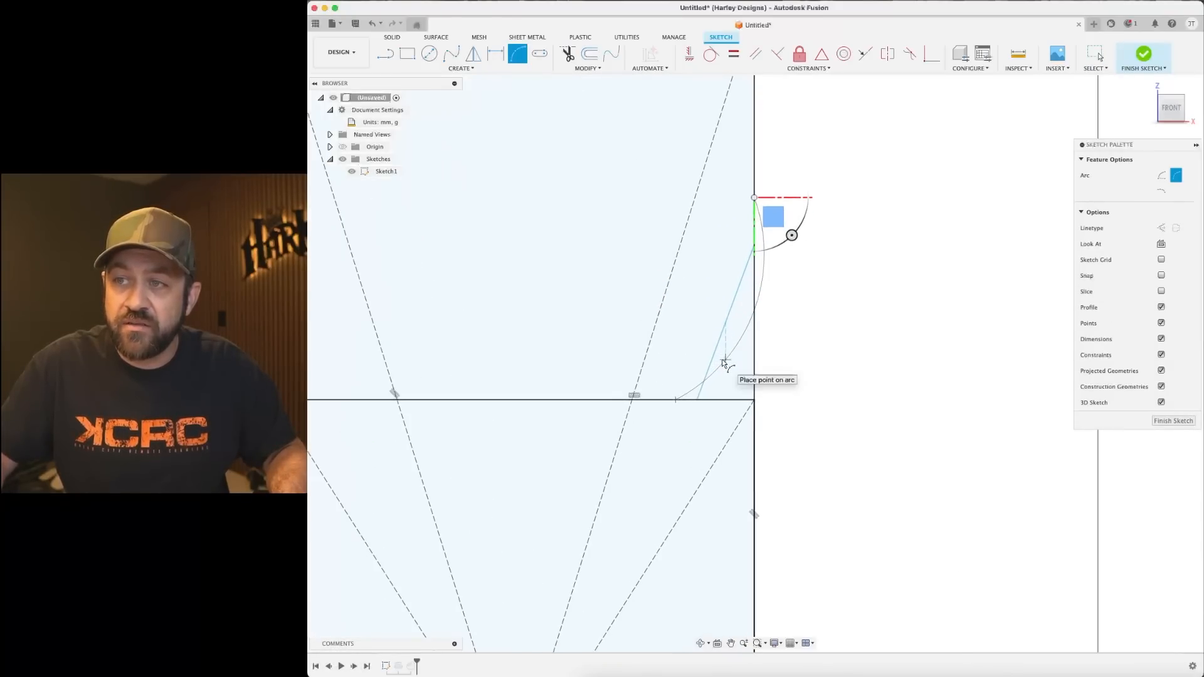
{"action": "left_click", "coordinate": [702, 358]}
{"action": "key", "text": "Escape"}
{"action": "left_click", "coordinate": [708, 370]}
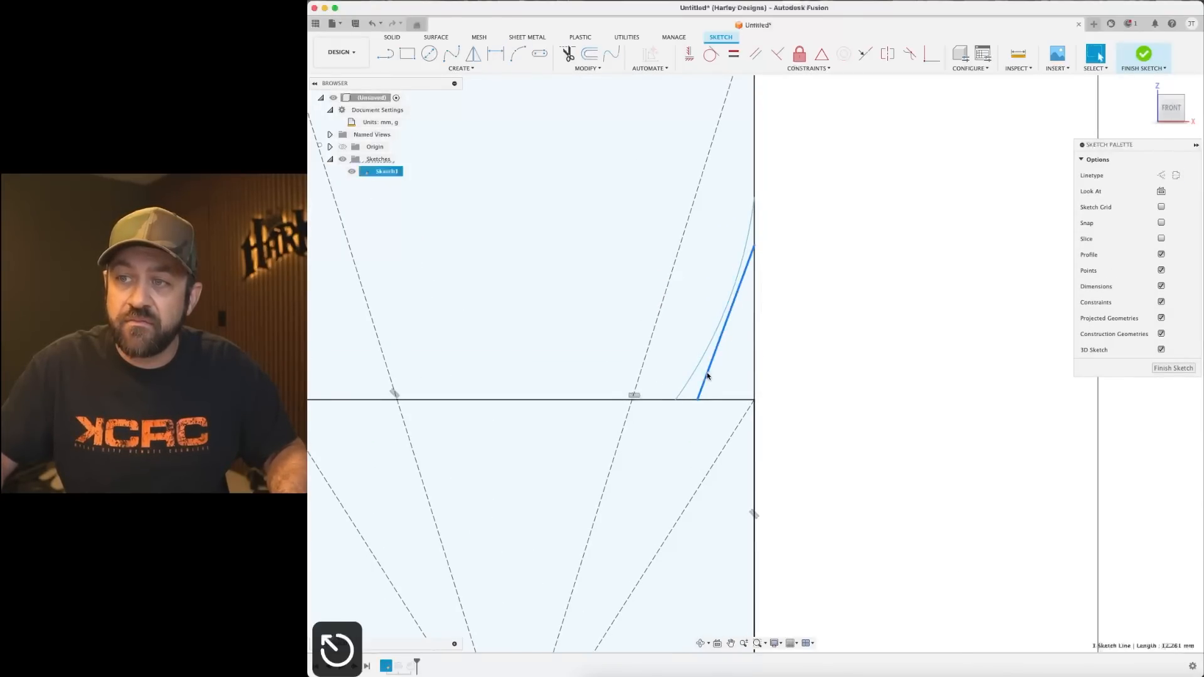
{"action": "key", "text": "Delete"}
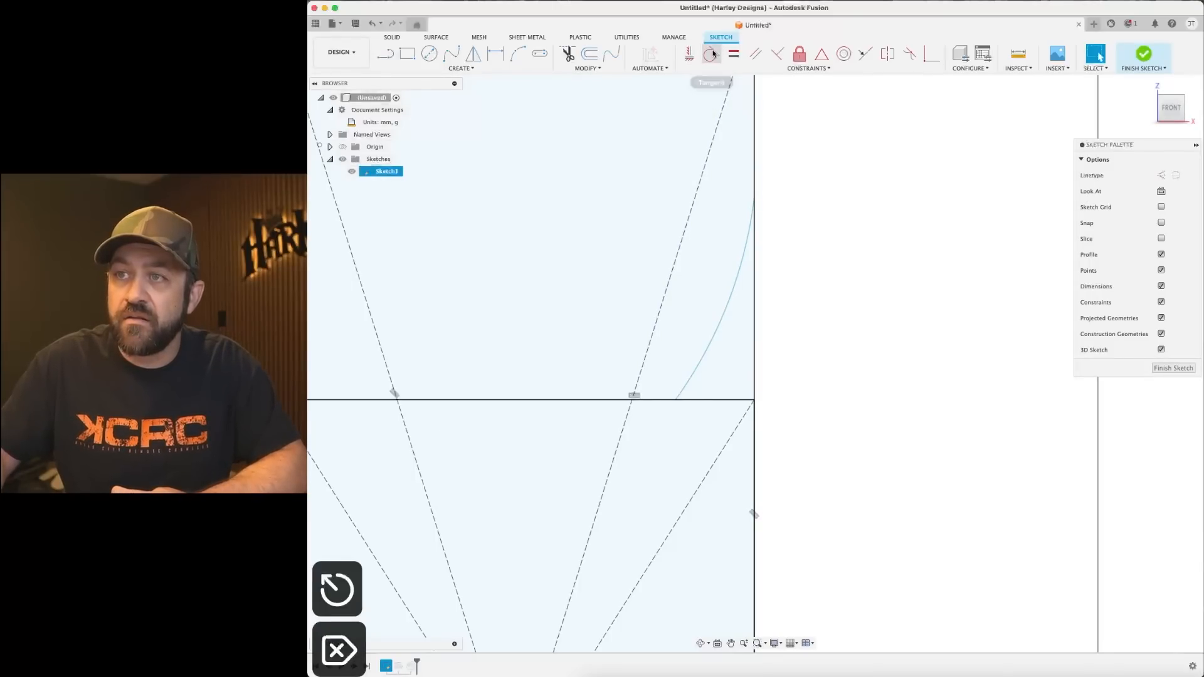
Make the arc tangent to the right side edge and move its lower endpoint further inward along the bore line.
{"action": "left_click", "coordinate": [711, 54]}
{"action": "left_click", "coordinate": [746, 237]}
{"action": "left_click", "coordinate": [755, 313]}
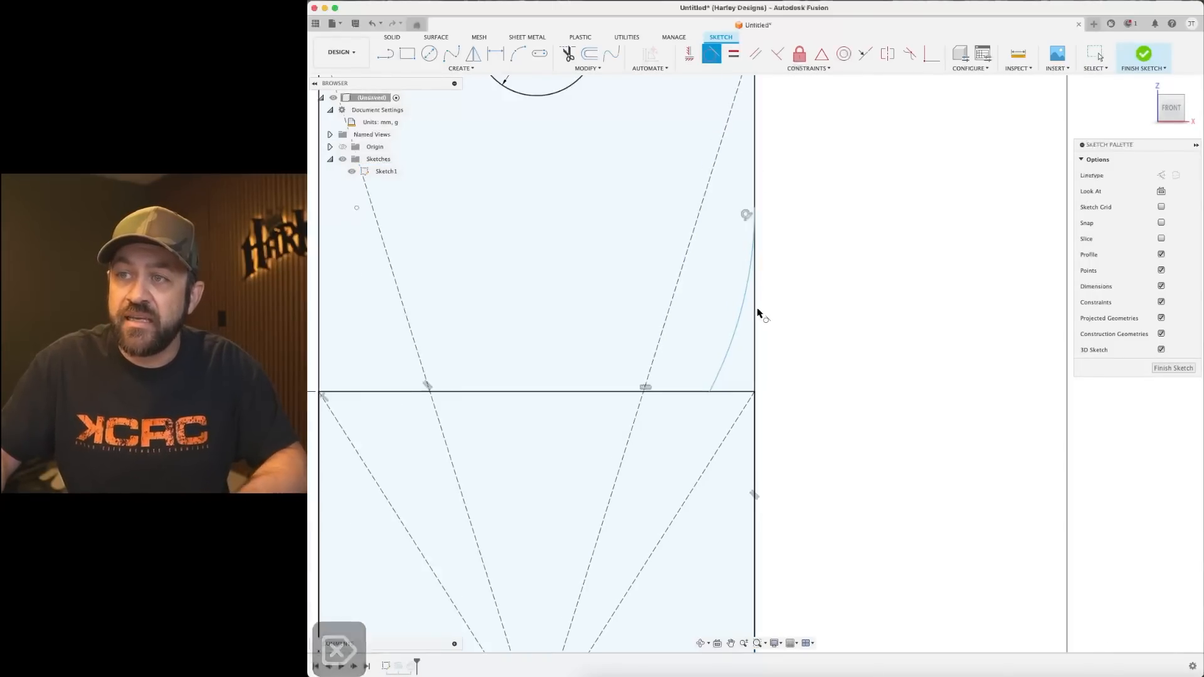
{"action": "scroll", "coordinate": [743, 345], "scroll_direction": "up", "scroll_amount": 2}
{"action": "key", "text": "Escape"}
{"action": "mouse_move", "coordinate": [701, 397]}
{"action": "left_mouse_down"}
{"action": "mouse_move", "coordinate": [650, 395]}
{"action": "mouse_move", "coordinate": [664, 393]}
{"action": "left_mouse_up"}
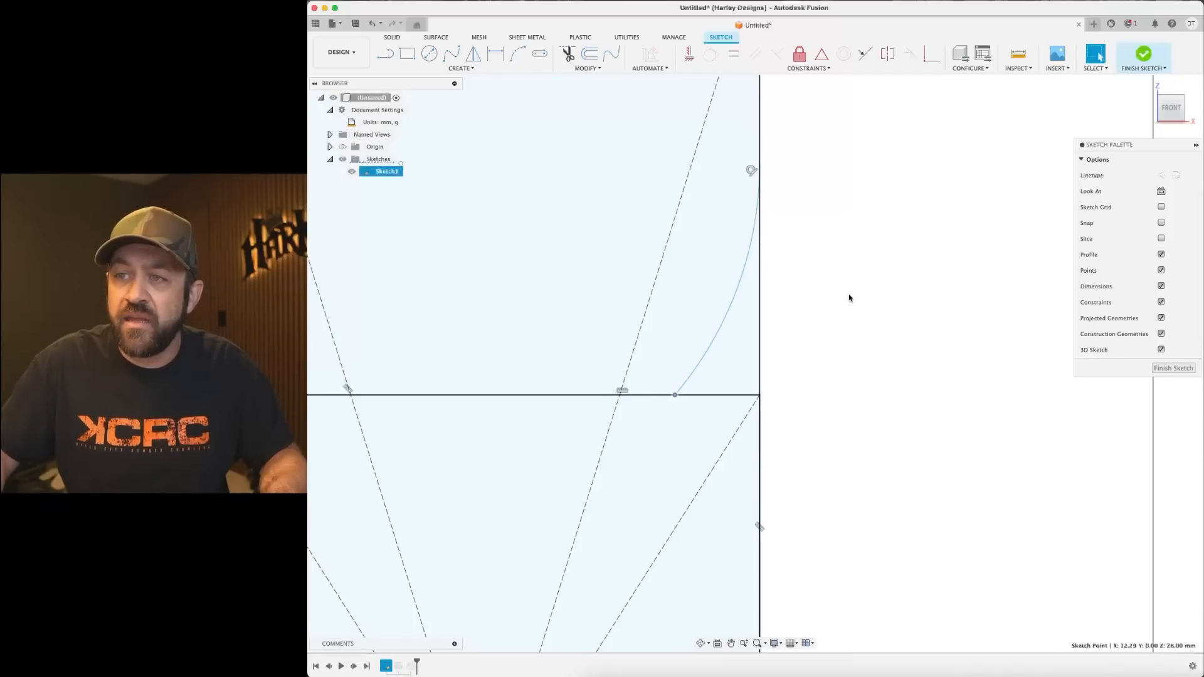
Sketch a vertical line about 3.4 mm long from the bore line up to the arc.
{"action": "left_click", "coordinate": [385, 54]}
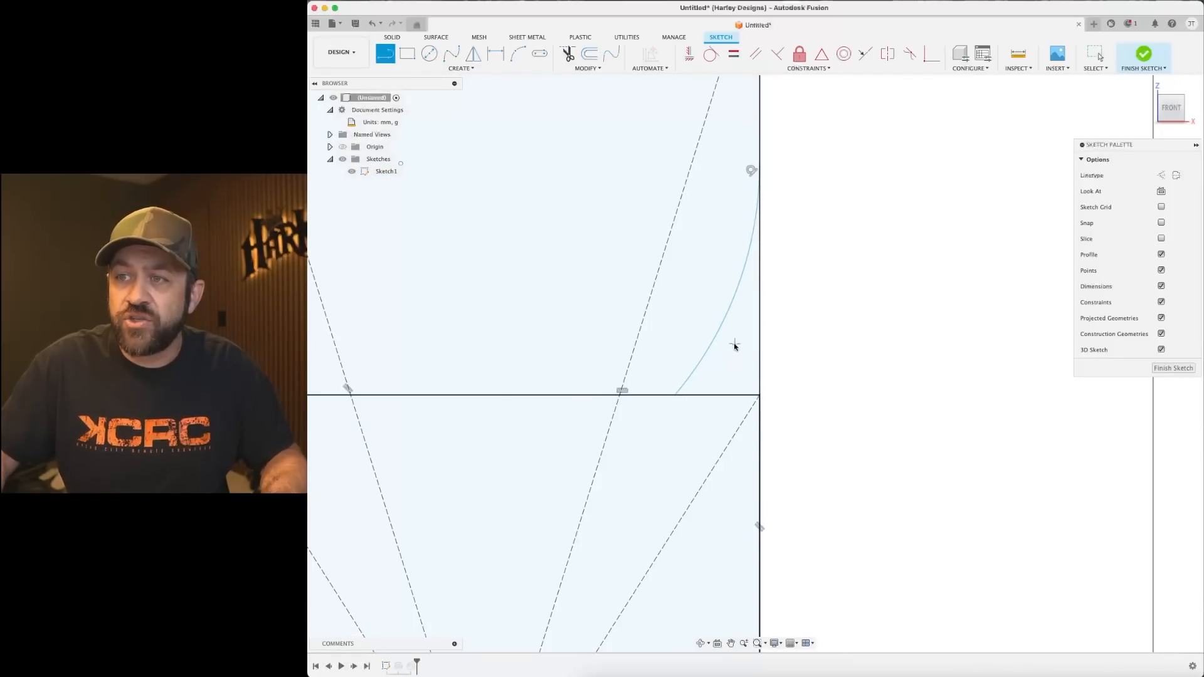
{"action": "left_click", "coordinate": [712, 396]}
{"action": "key", "text": "Escape"}
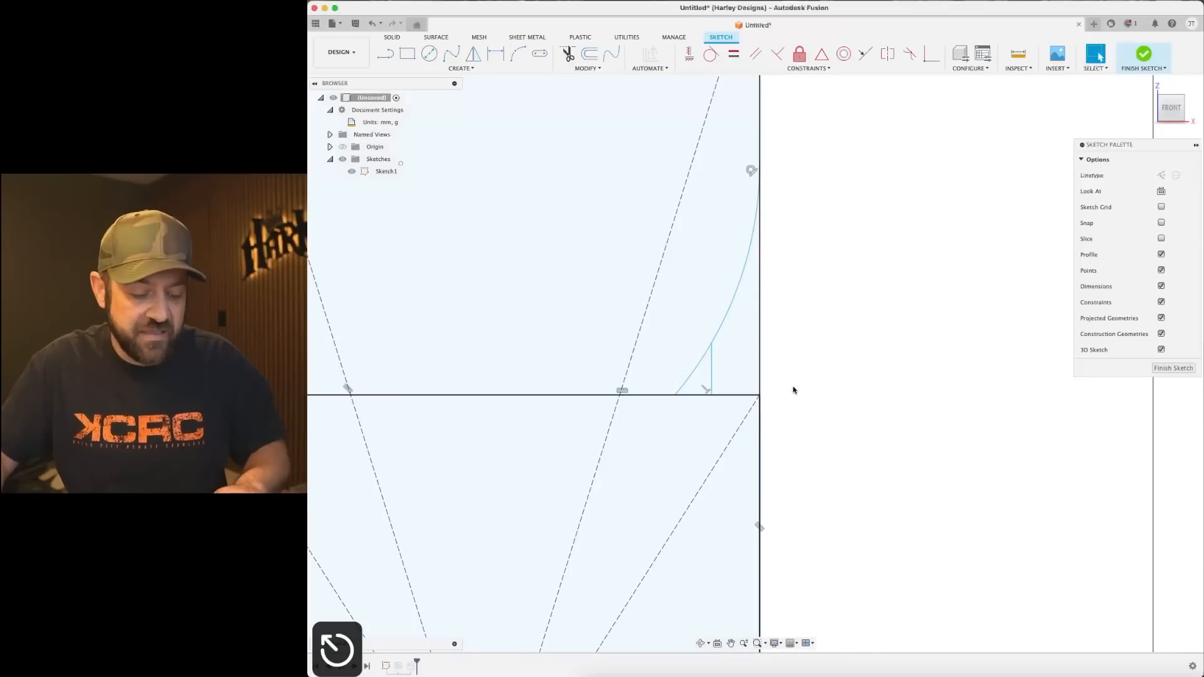
Dimension the short vertical line 3 mm from the right side edge and 4 mm in length.
{"action": "key", "text": "d"}
{"action": "left_click", "coordinate": [711, 376]}
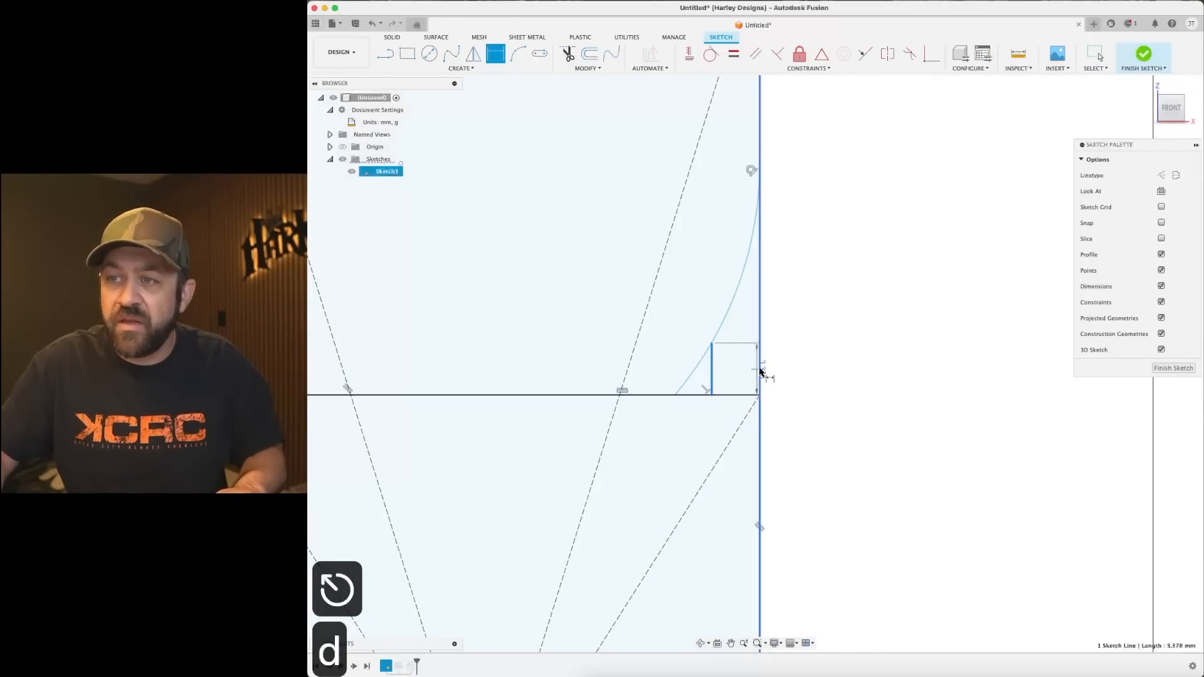
{"action": "left_click", "coordinate": [760, 372]}
{"action": "left_click", "coordinate": [813, 374]}
{"action": "type", "text": "3"}
{"action": "key", "text": "Return"}
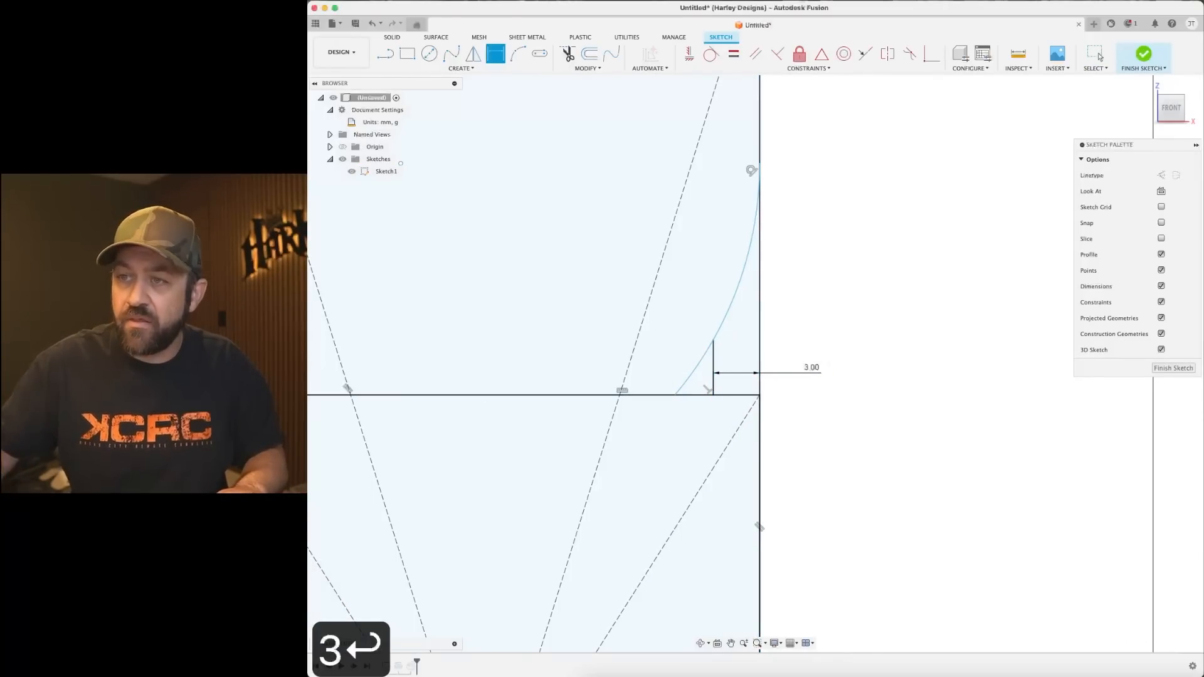
{"action": "left_click", "coordinate": [713, 356]}
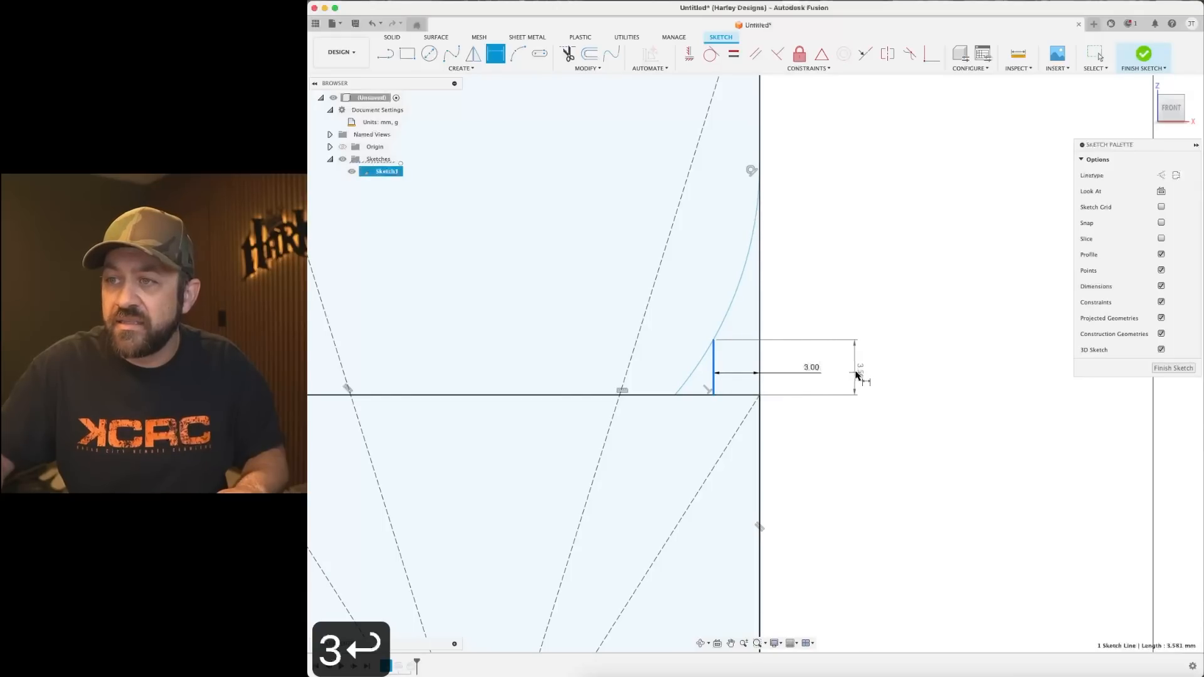
{"action": "left_click", "coordinate": [858, 376]}
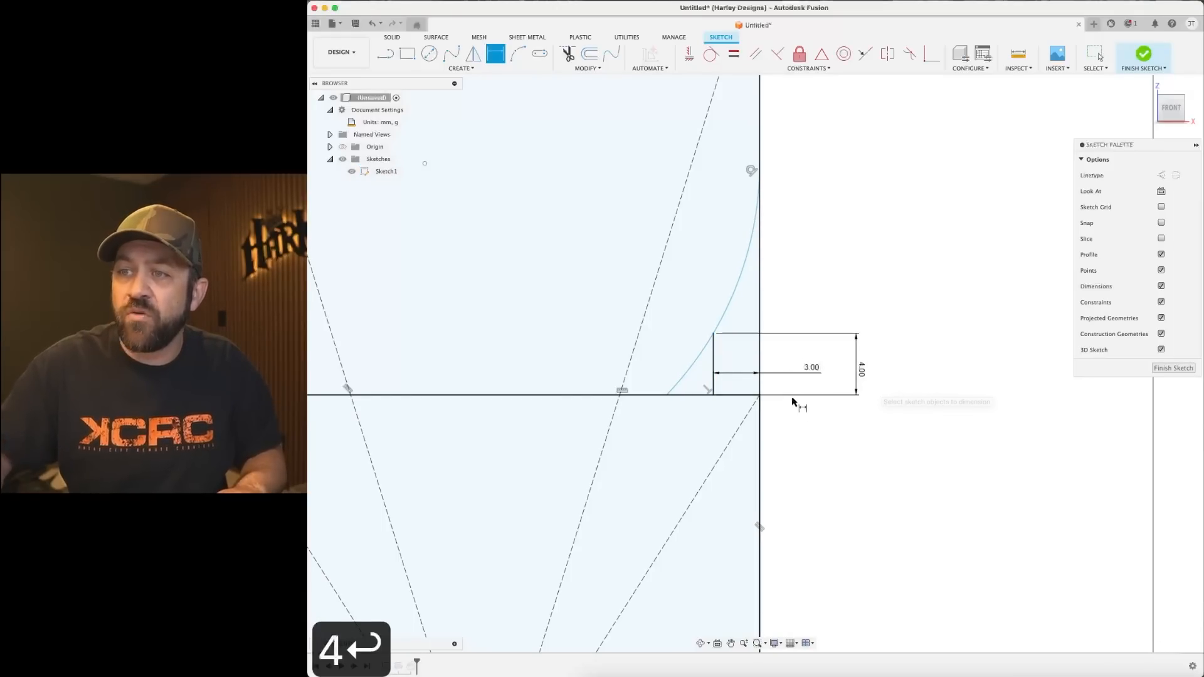
Dimension the tangent arc's radius to 22 mm.
{"action": "left_click", "coordinate": [746, 291]}
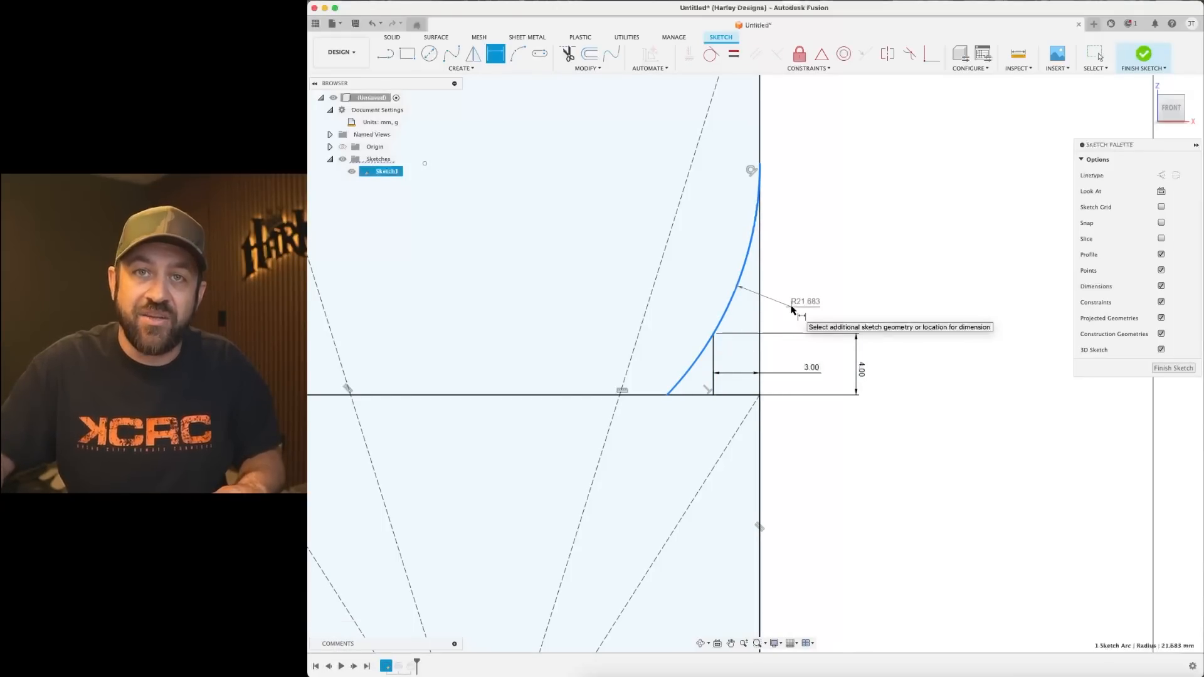
{"action": "left_click", "coordinate": [792, 309]}
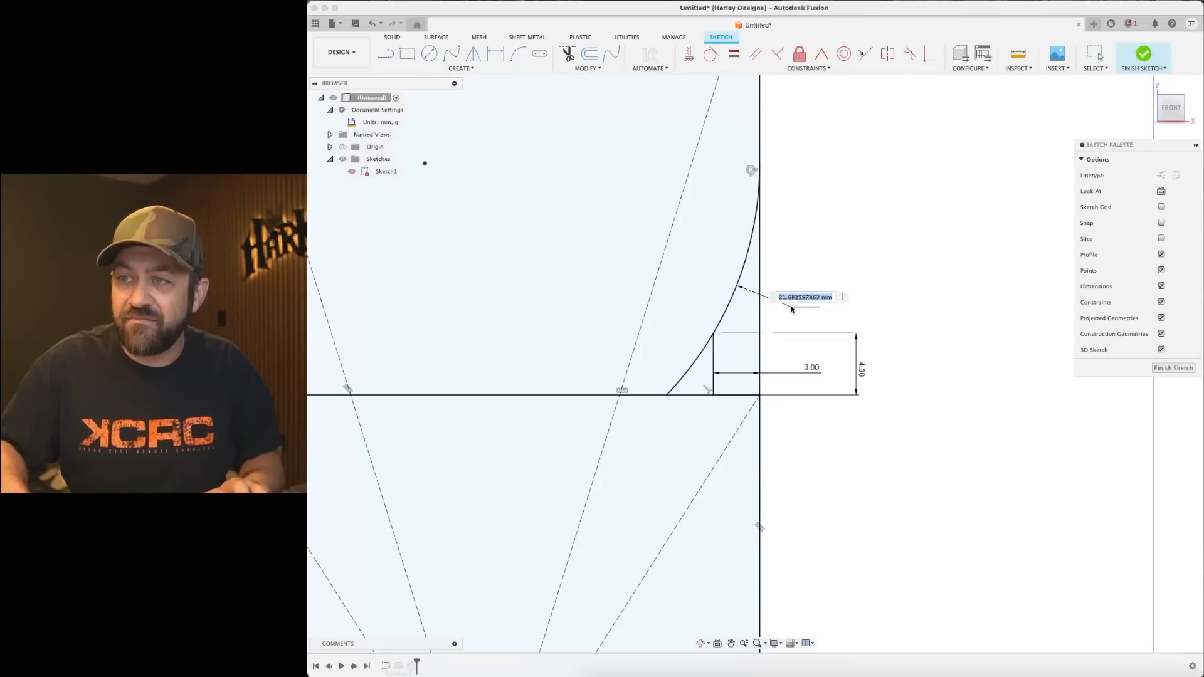
{"action": "type", "text": "22"}
{"action": "key", "text": "Return"}
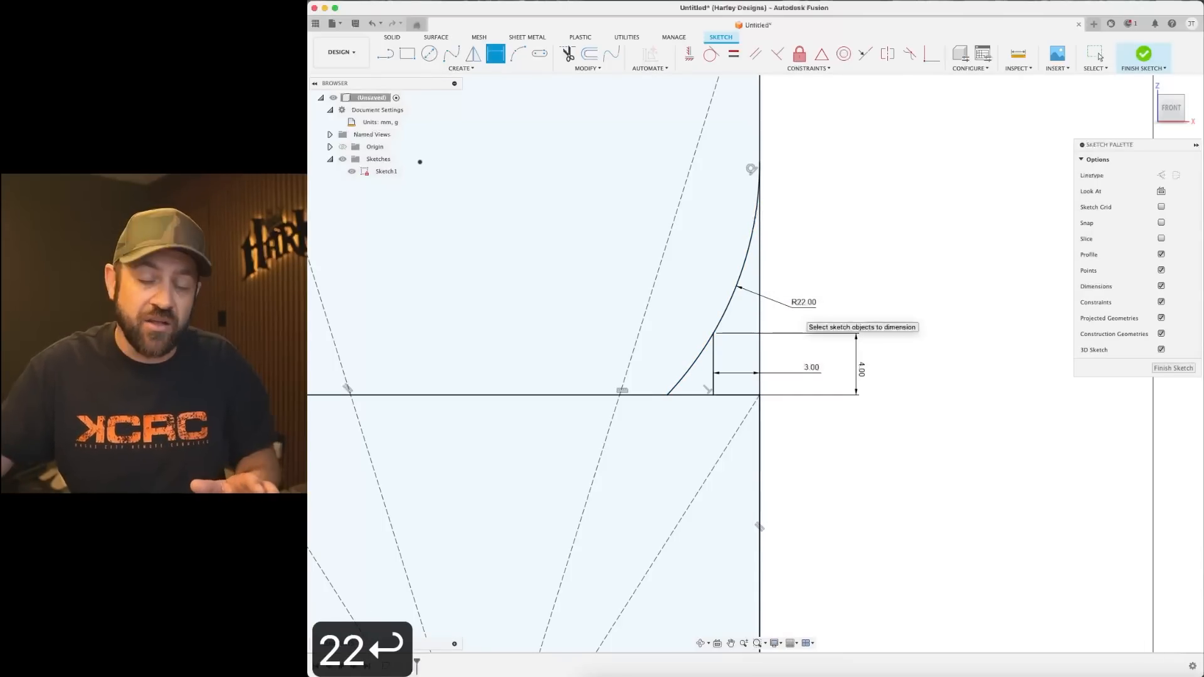
Sketch a slanted line about 13 mm long from the left side edge down to the upper bore line.
{"action": "scroll", "coordinate": [744, 290], "scroll_direction": "down", "scroll_amount": 5}
{"action": "scroll", "coordinate": [759, 314], "scroll_direction": "up", "scroll_amount": 3}
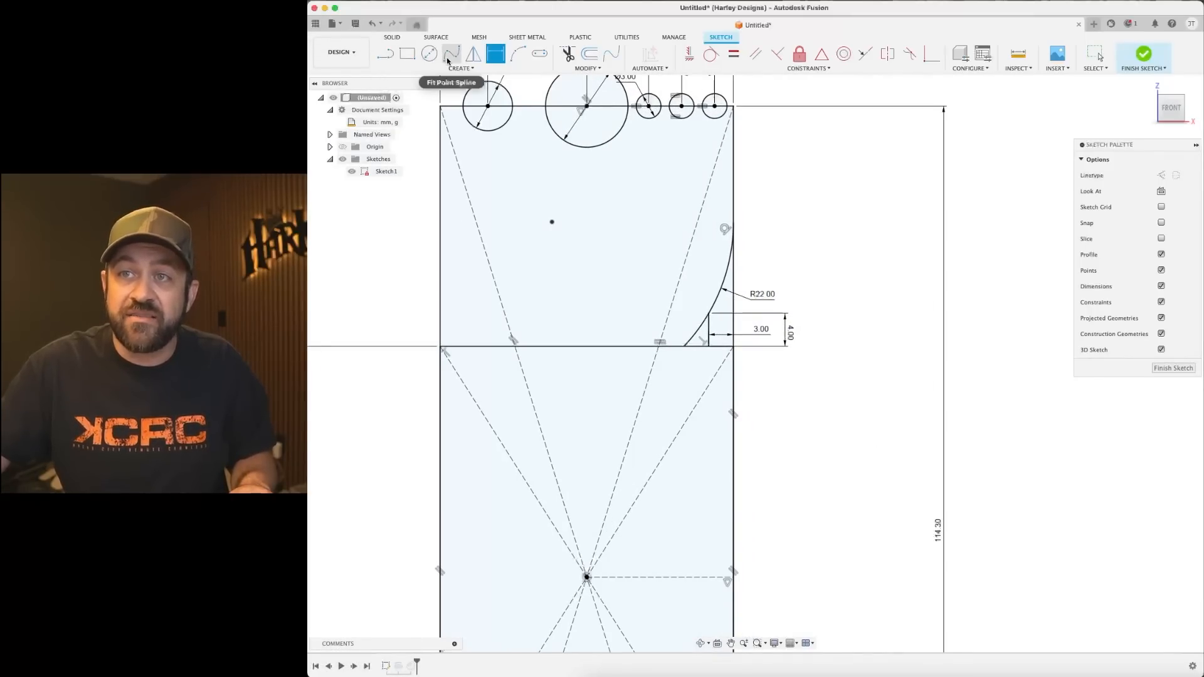
{"action": "left_click", "coordinate": [388, 56]}
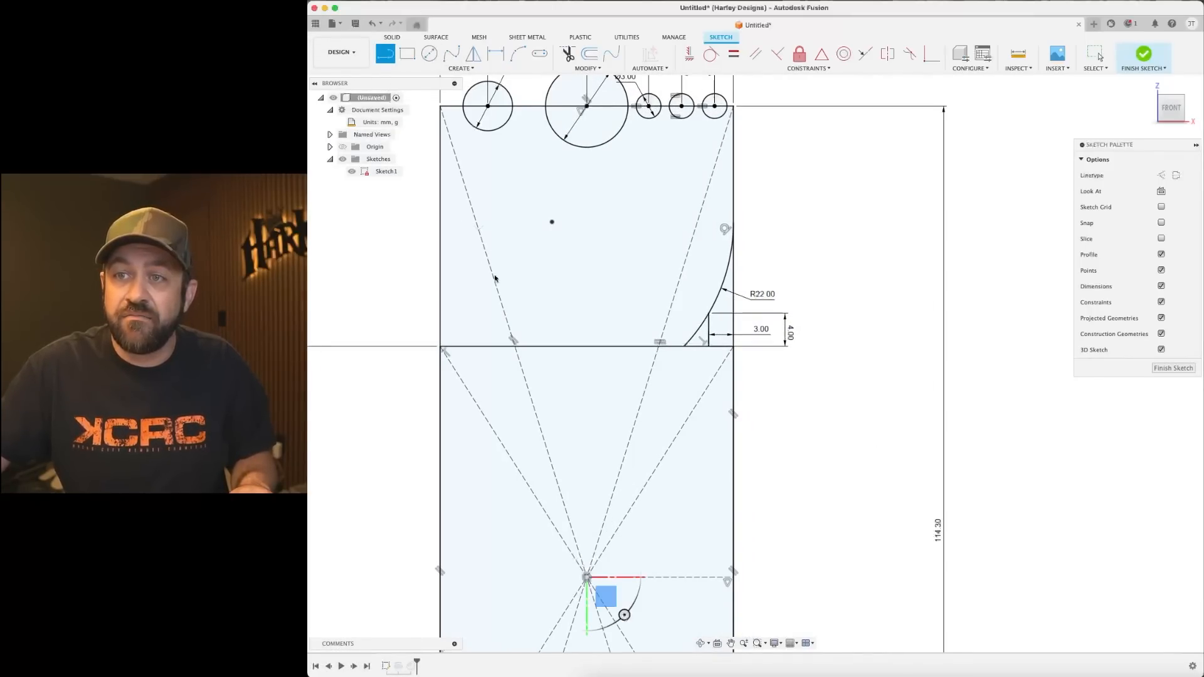
{"action": "left_click", "coordinate": [440, 242]}
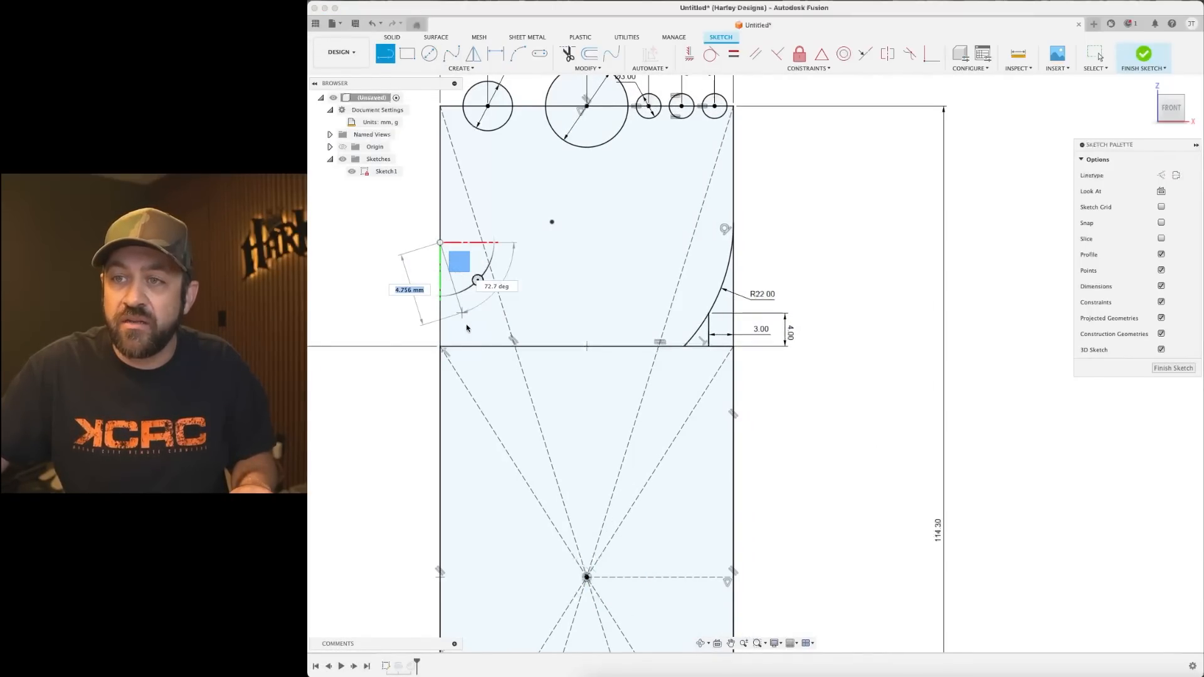
{"action": "scroll", "coordinate": [470, 343], "scroll_direction": "up", "scroll_amount": 2}
{"action": "left_click", "coordinate": [469, 348]}
{"action": "scroll", "coordinate": [482, 349], "scroll_direction": "down", "scroll_amount": 3}
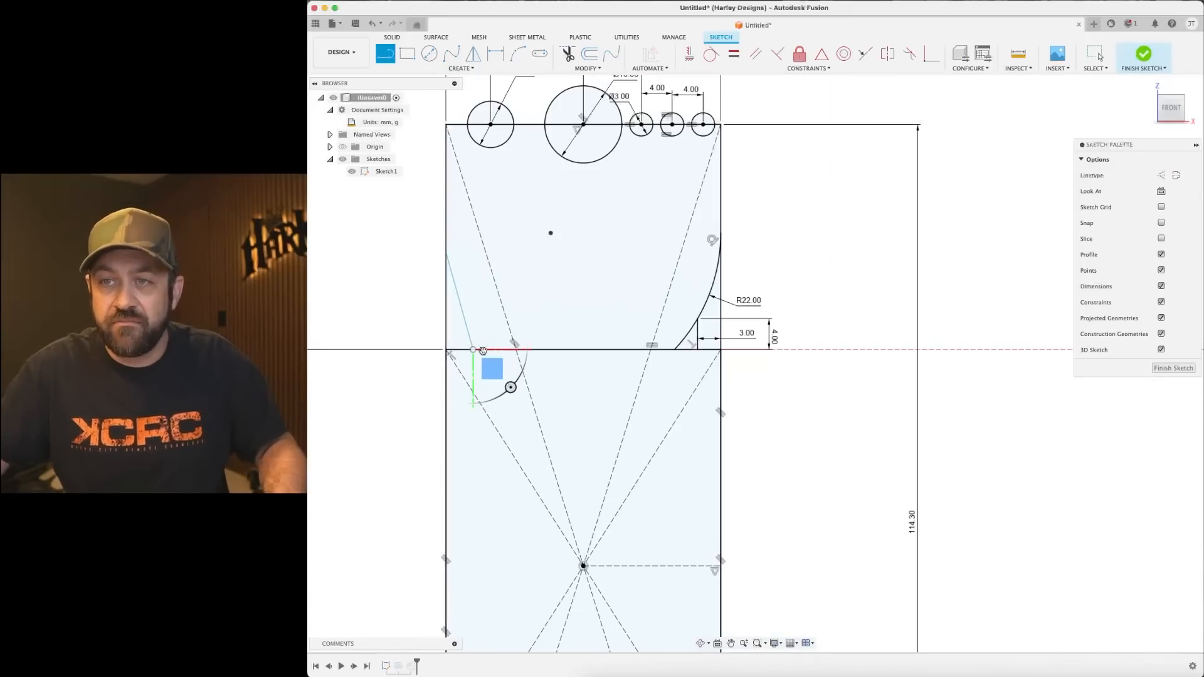
{"action": "key", "text": "Escape"}
Dimension the slanted line's lower endpoint 3.5 mm from the left side edge and the line's height 12.5 mm.
{"action": "key", "text": "d"}
{"action": "left_click", "coordinate": [422, 329]}
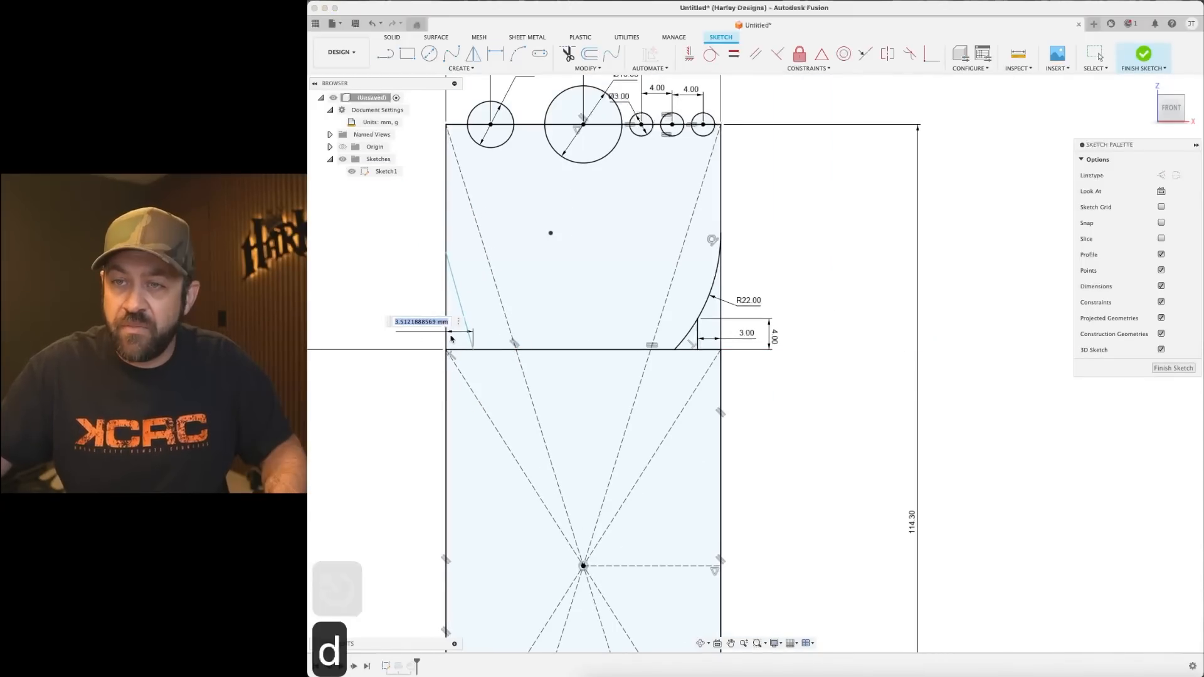
{"action": "type", "text": "3.5"}
{"action": "key", "text": "Return"}
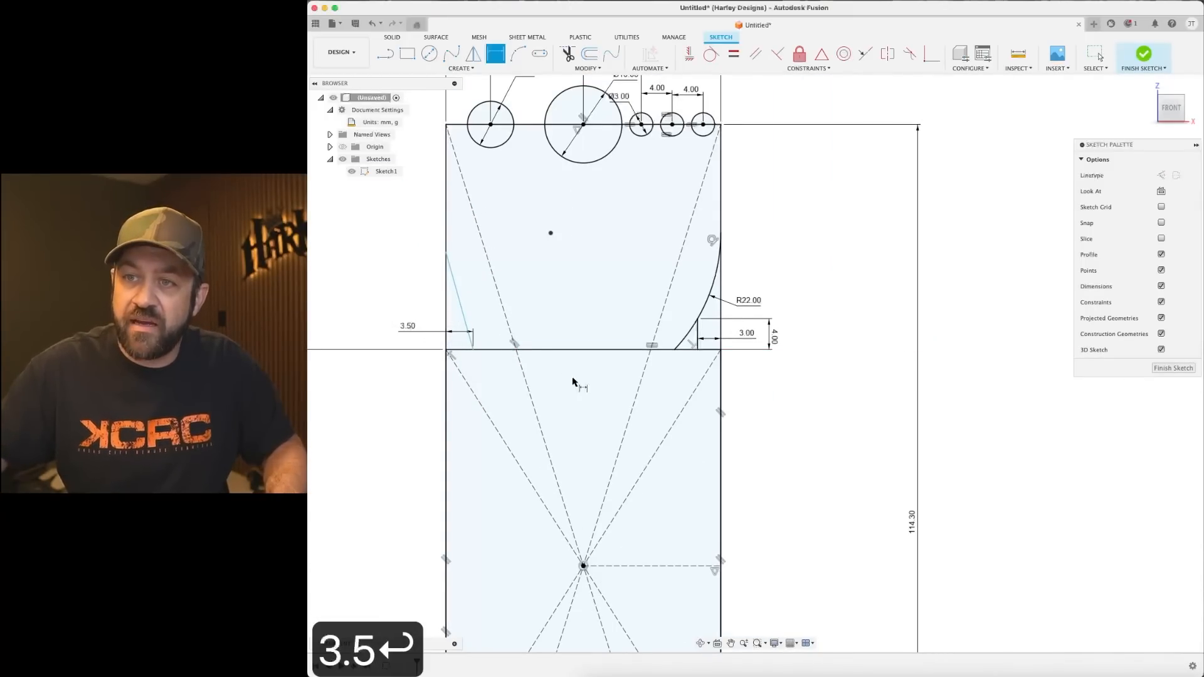
{"action": "left_click", "coordinate": [455, 293]}
{"action": "left_click", "coordinate": [371, 292]}
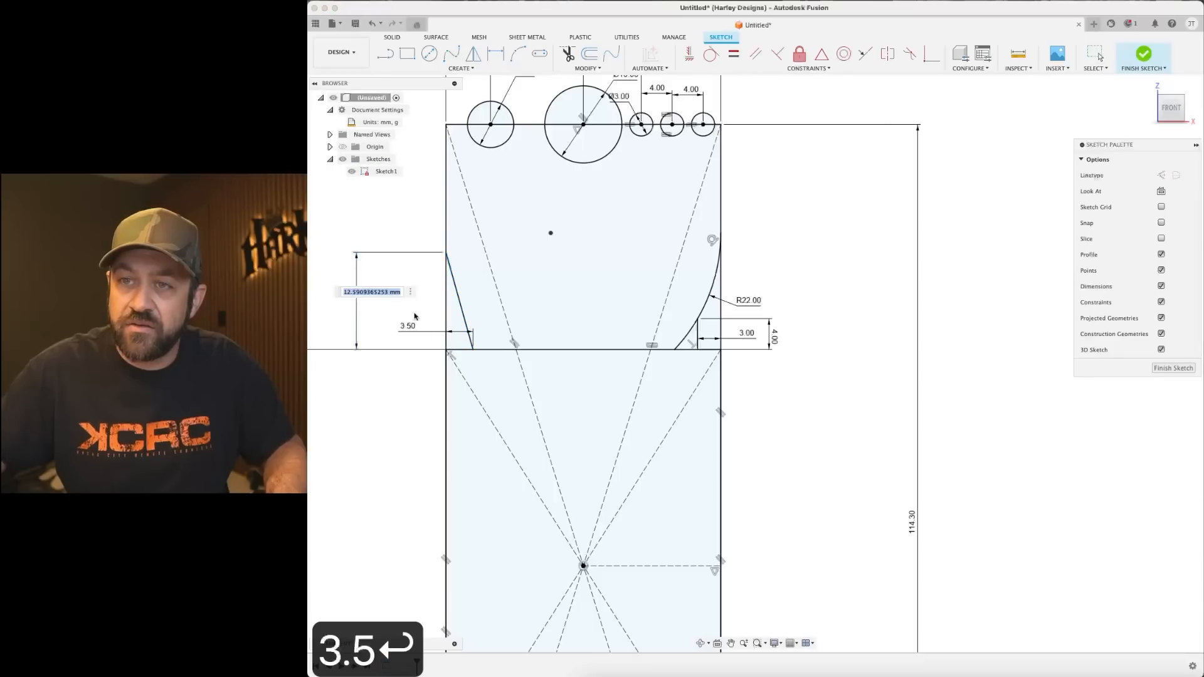
{"action": "type", "text": "12.5"}
{"action": "key", "text": "Return"}
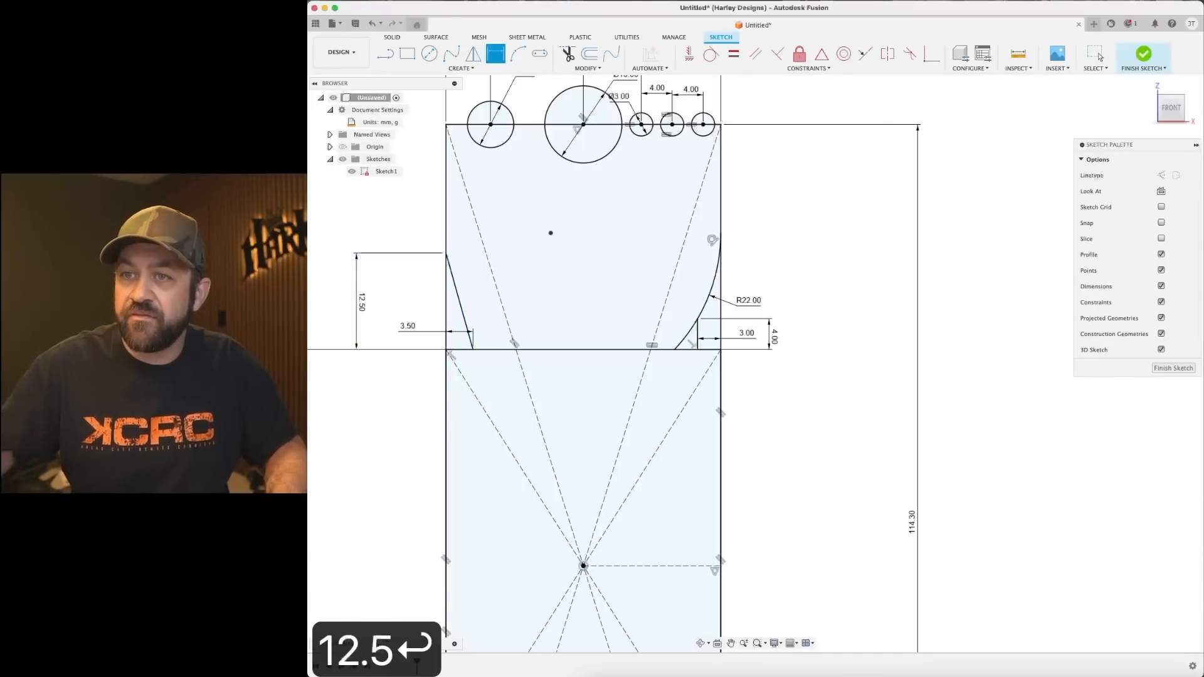
Set the slanted line's height to 8 mm and finish the sketch.
{"action": "double_click", "coordinate": [361, 303]}
{"action": "type", "text": "8="}
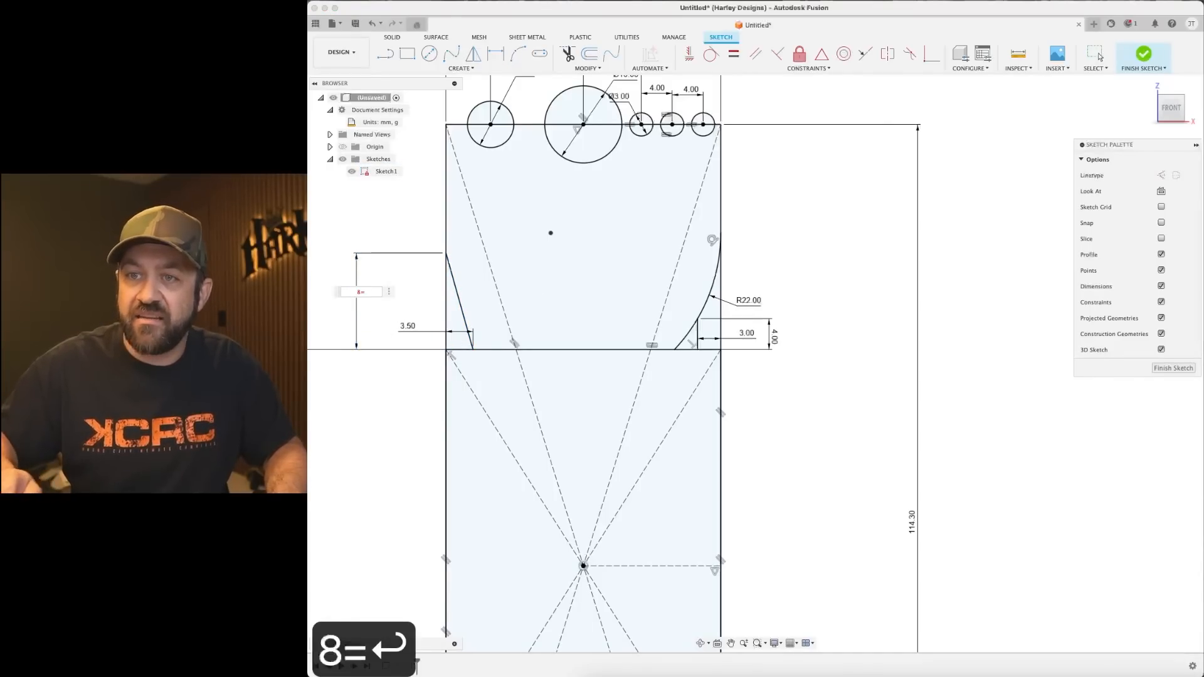
{"action": "key", "text": "BackSpace"}
{"action": "key", "text": "Return"}
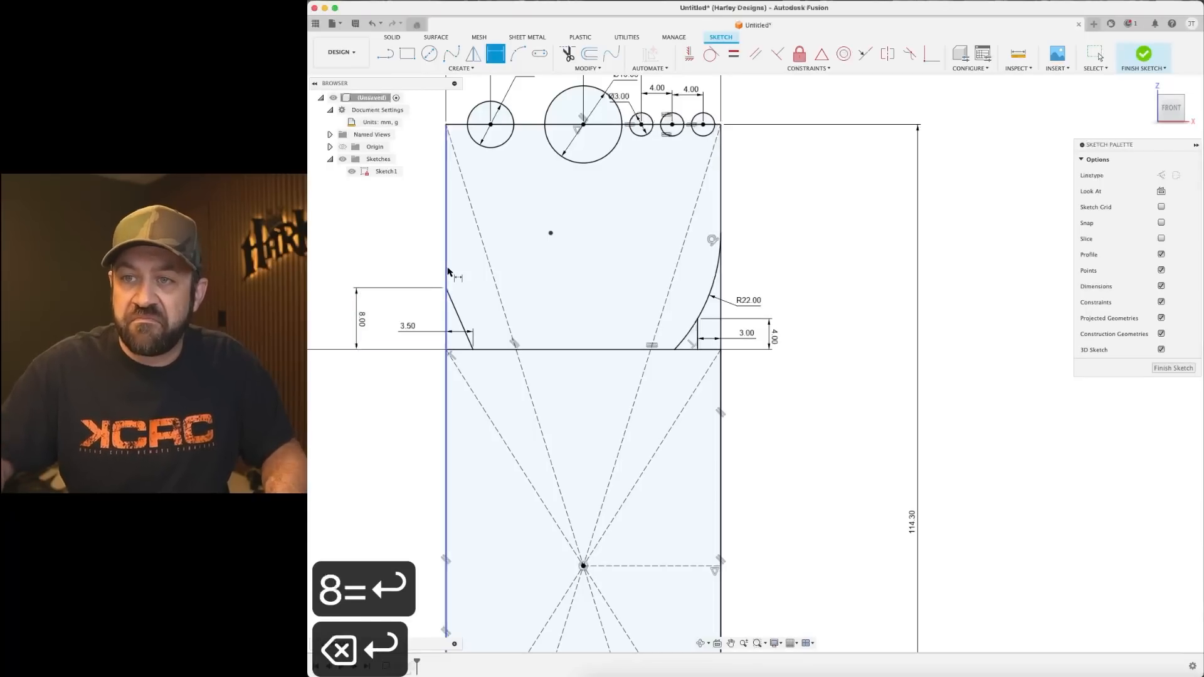
{"action": "left_click", "coordinate": [1144, 54]}
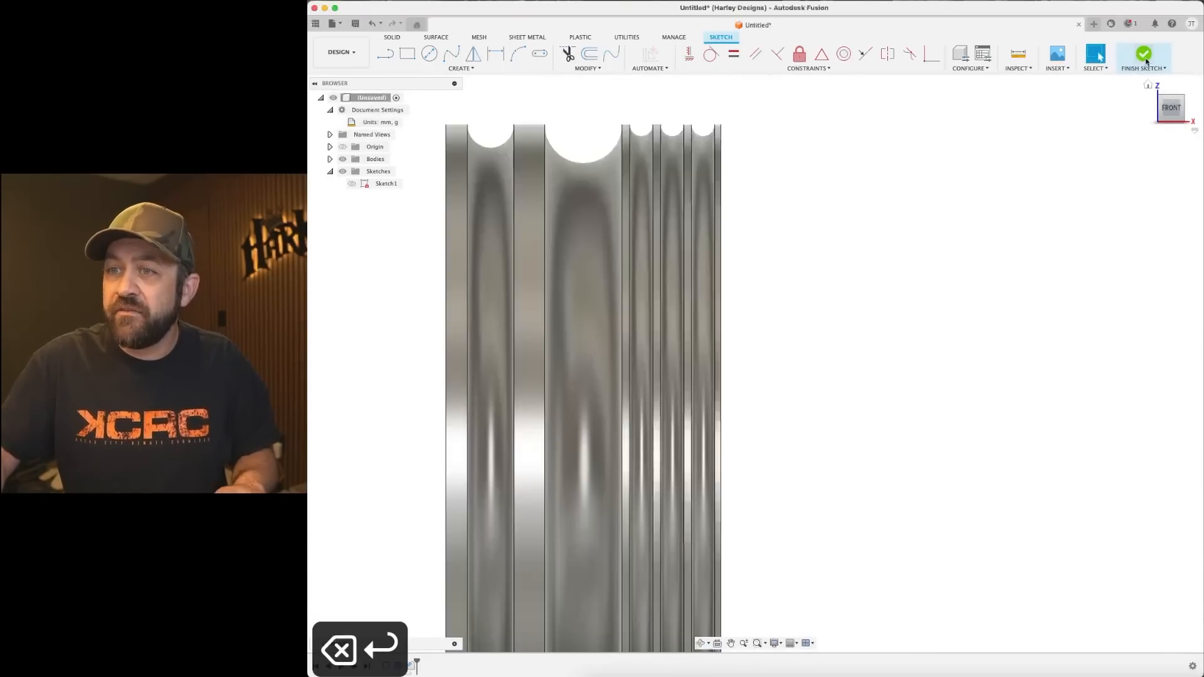
Delete the chamfer feature from the ring's bore.
{"action": "middle_click_drag", "start_coordinate": [707, 497], "coordinate": [675, 491], "text": "shift"}
{"action": "scroll", "coordinate": [840, 391], "scroll_direction": "down", "scroll_amount": 3}
{"action": "middle_click_drag", "start_coordinate": [837, 427], "coordinate": [743, 354]}
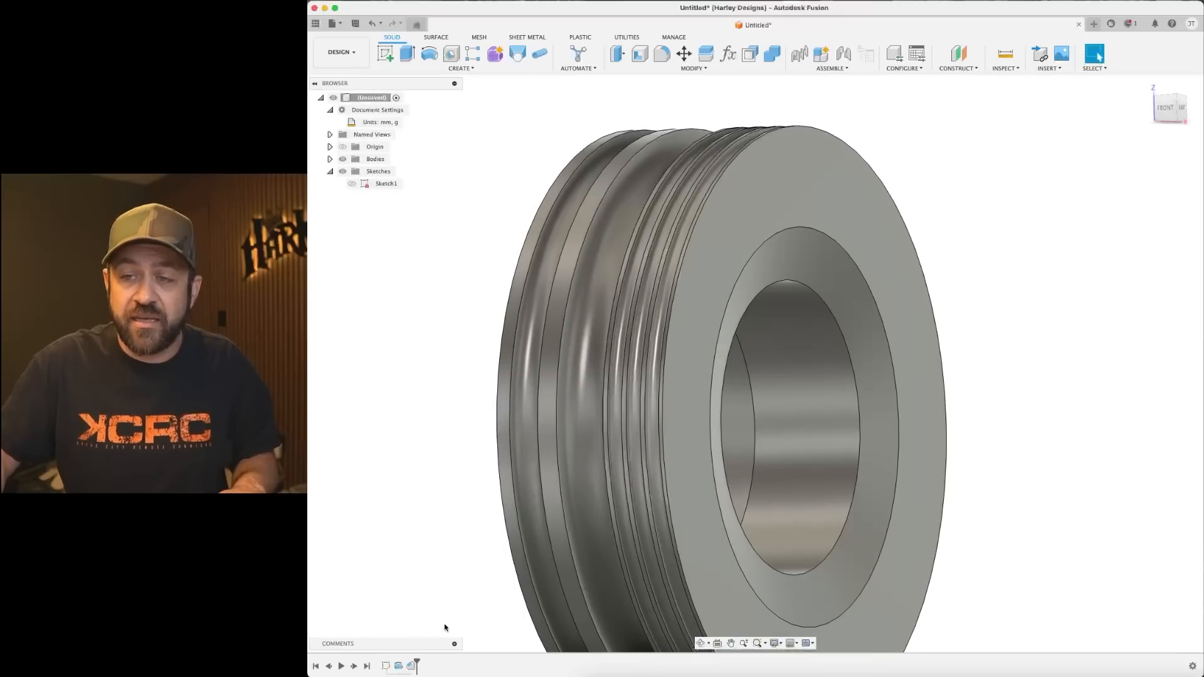
{"action": "right_click", "coordinate": [412, 668]}
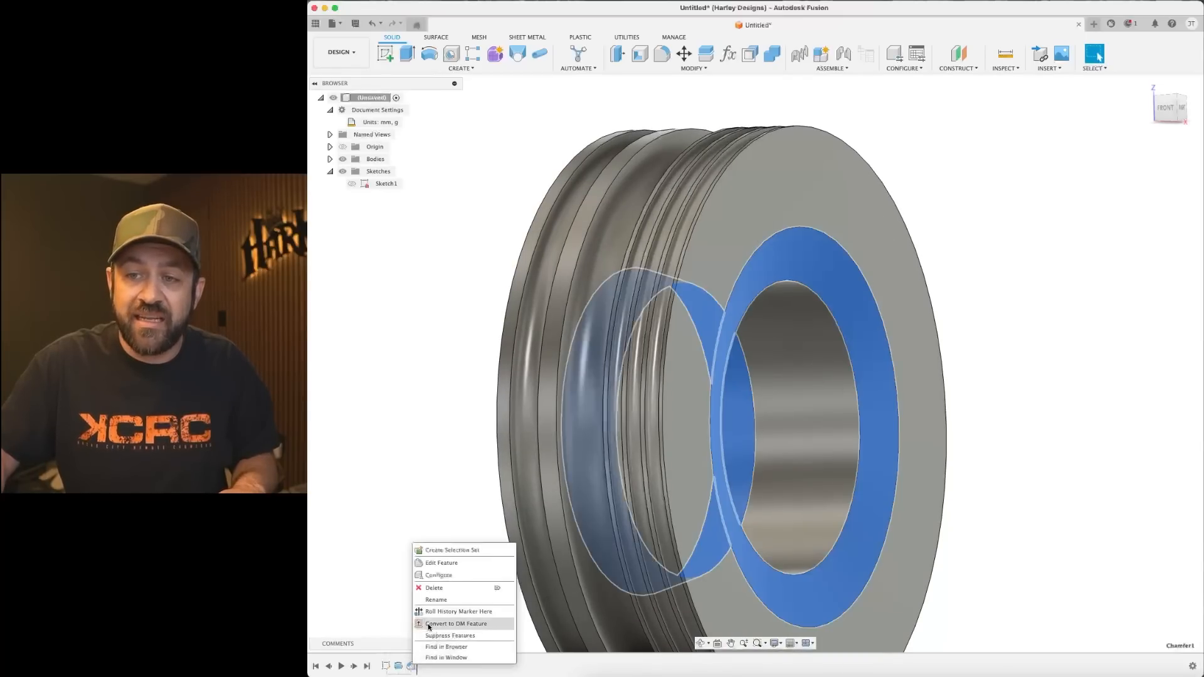
{"action": "left_click", "coordinate": [435, 589]}
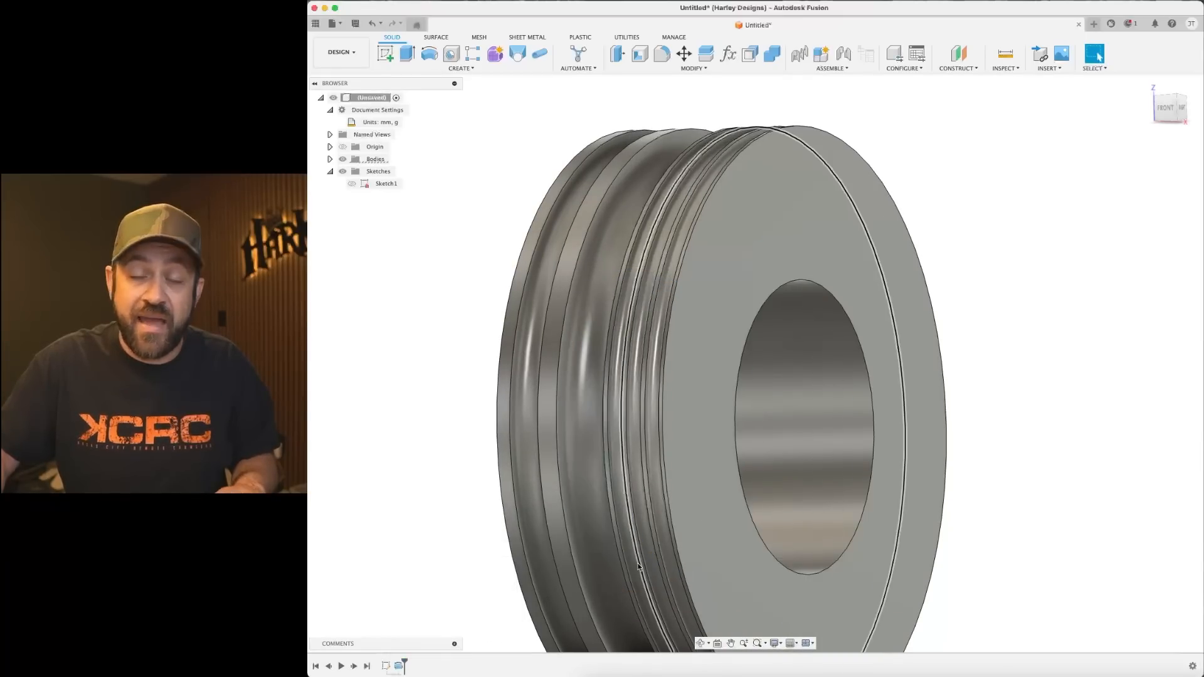
{"action": "right_click", "coordinate": [399, 665]}
{"action": "left_click", "coordinate": [423, 553]}
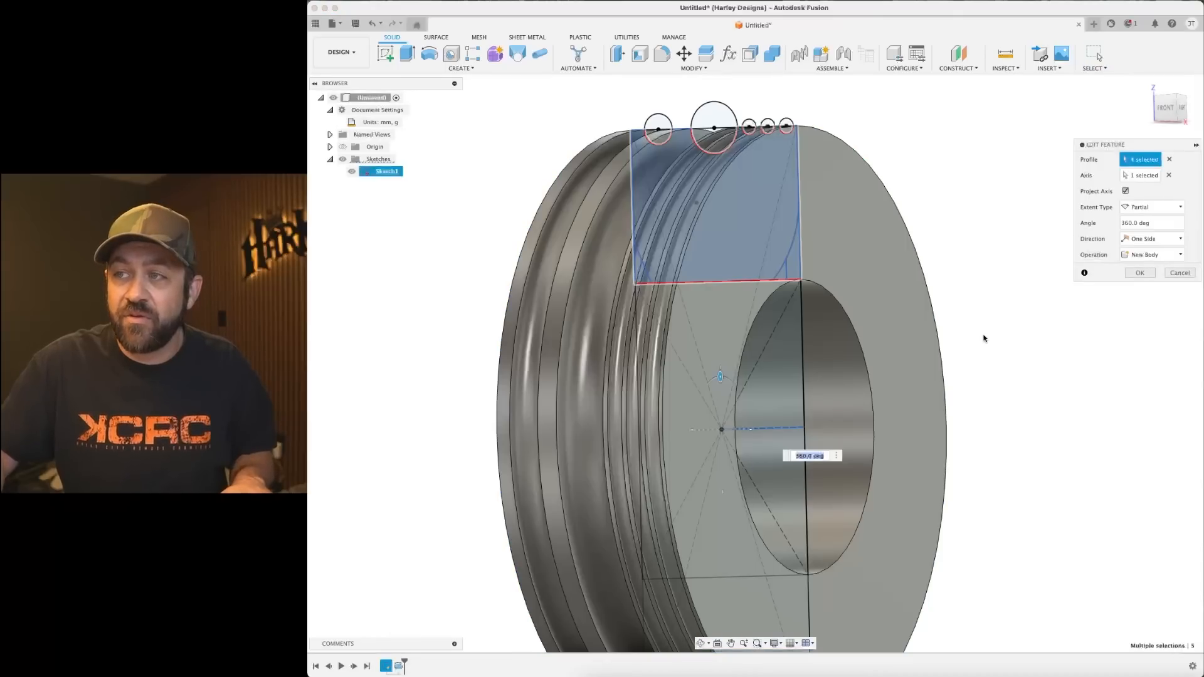
{"action": "left_click", "coordinate": [1169, 160]}
{"action": "left_click", "coordinate": [697, 234]}
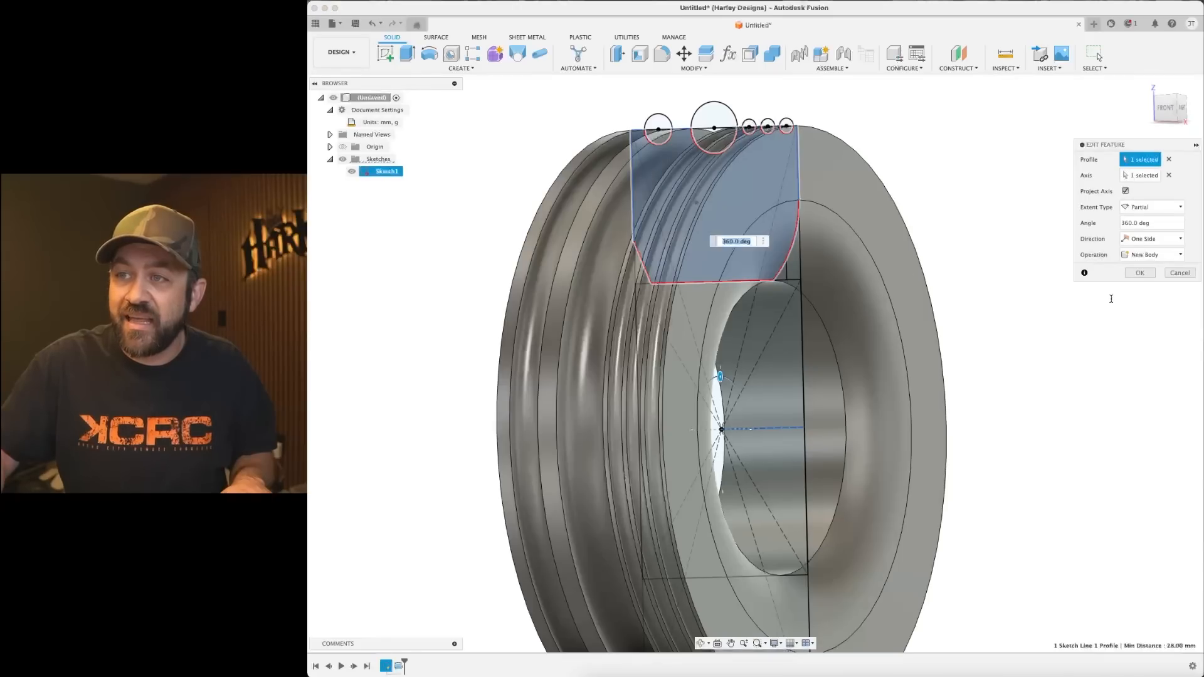
{"action": "scroll", "coordinate": [804, 268], "scroll_direction": "up", "scroll_amount": 5}
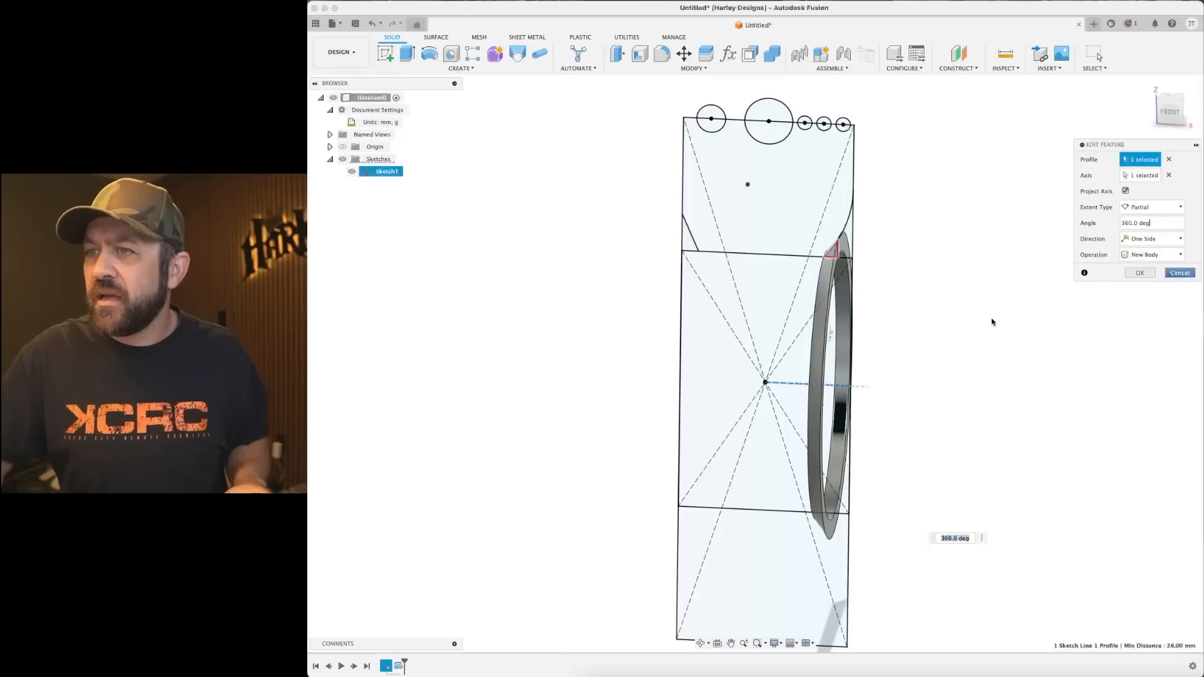
{"action": "key", "text": "Return"}
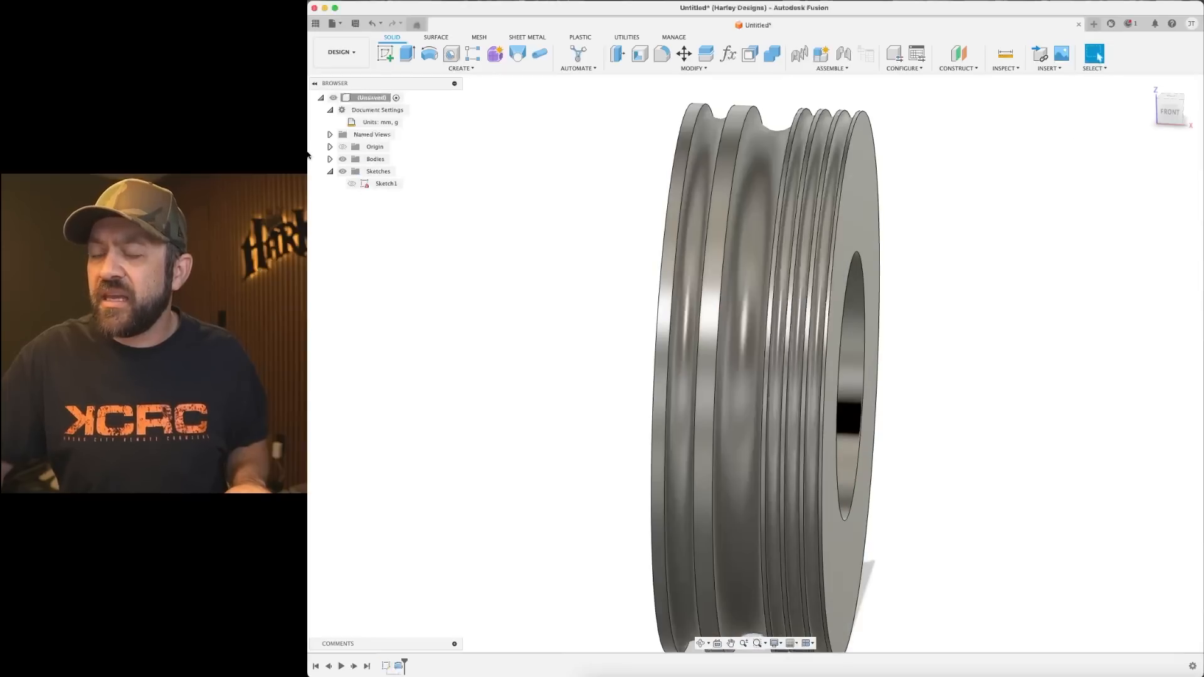
Reopen the ring's sketch, trim the arc's lower tail beyond the short vertical line, and finish the sketch.
{"action": "right_click", "coordinate": [384, 183]}
{"action": "left_click", "coordinate": [408, 229]}
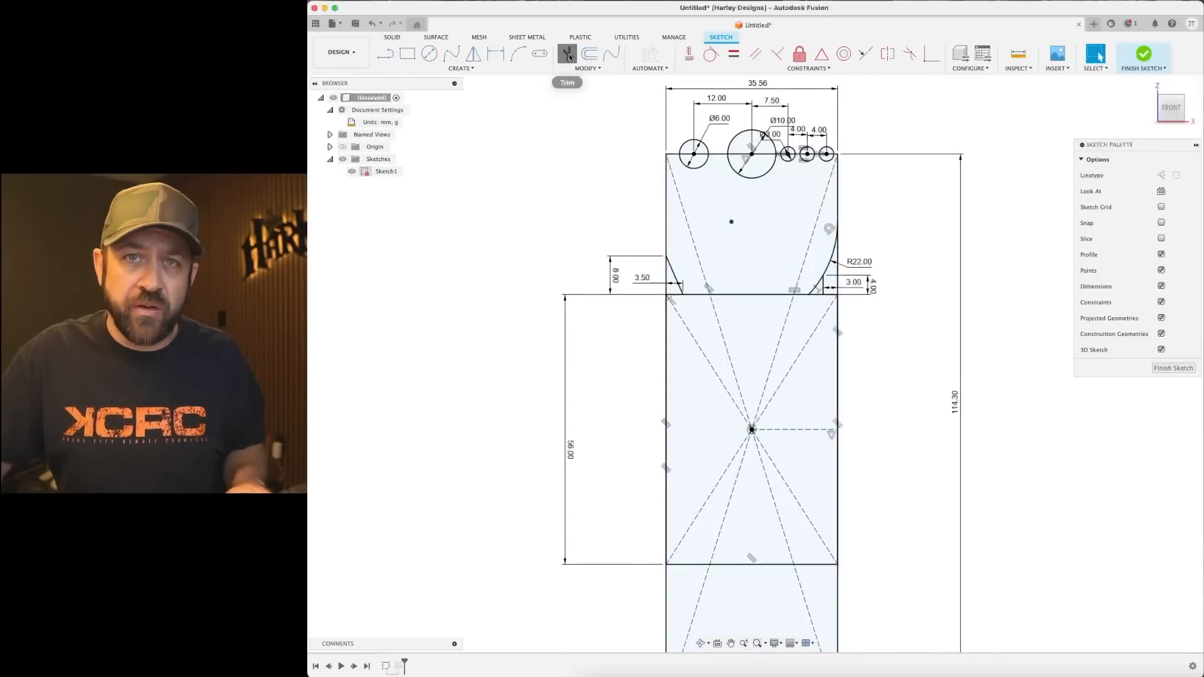
{"action": "left_click", "coordinate": [569, 57]}
{"action": "scroll", "coordinate": [822, 291], "scroll_direction": "up", "scroll_amount": 5}
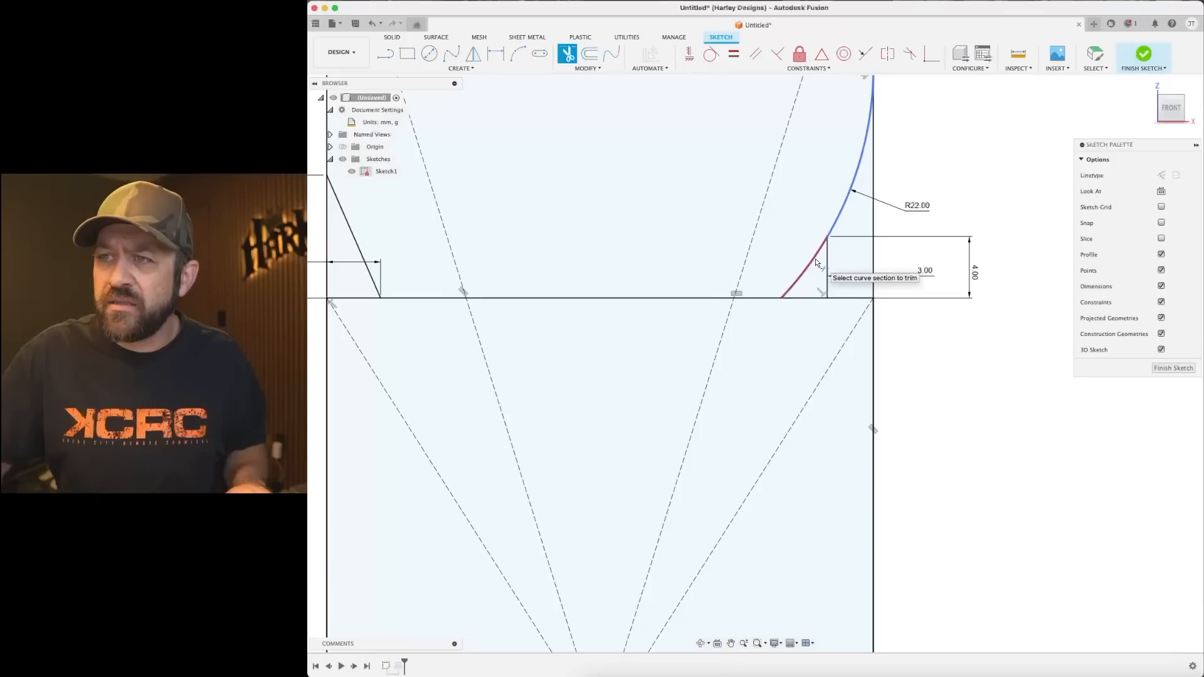
{"action": "left_click", "coordinate": [815, 259]}
{"action": "left_click", "coordinate": [1141, 55]}
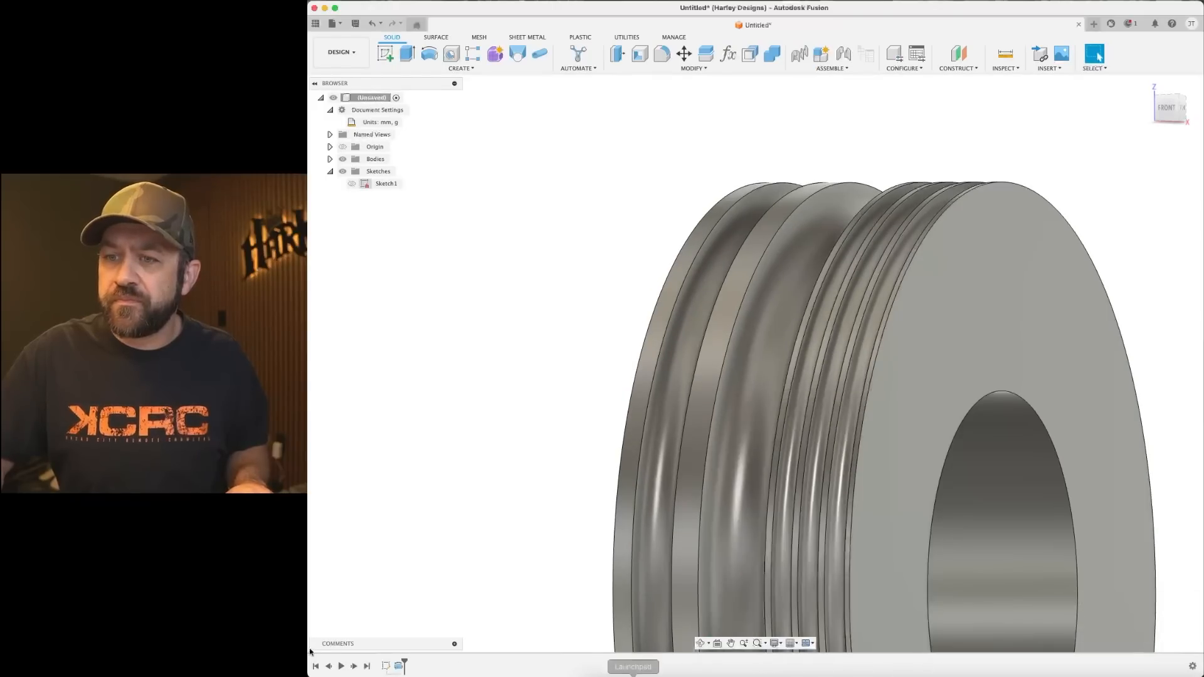
Edit the revolve so its profile is only the main upper region bounded by the slanted line, trimmed arc and short vertical line.
{"action": "right_click", "coordinate": [399, 664]}
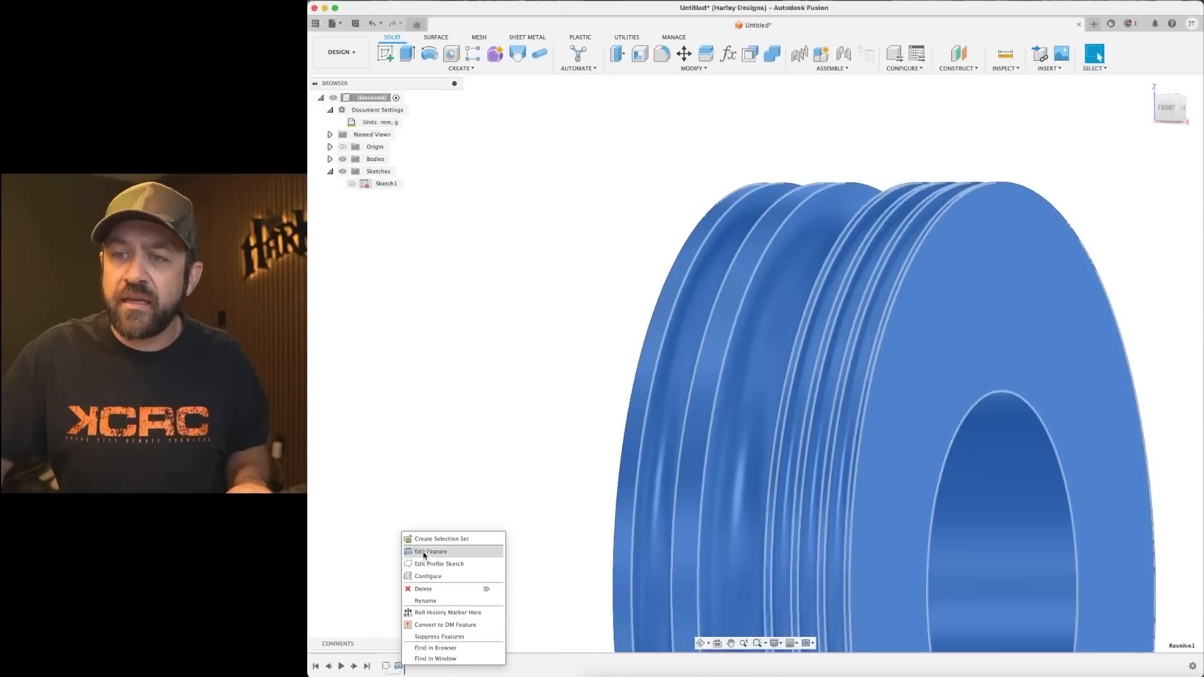
{"action": "left_click", "coordinate": [424, 557]}
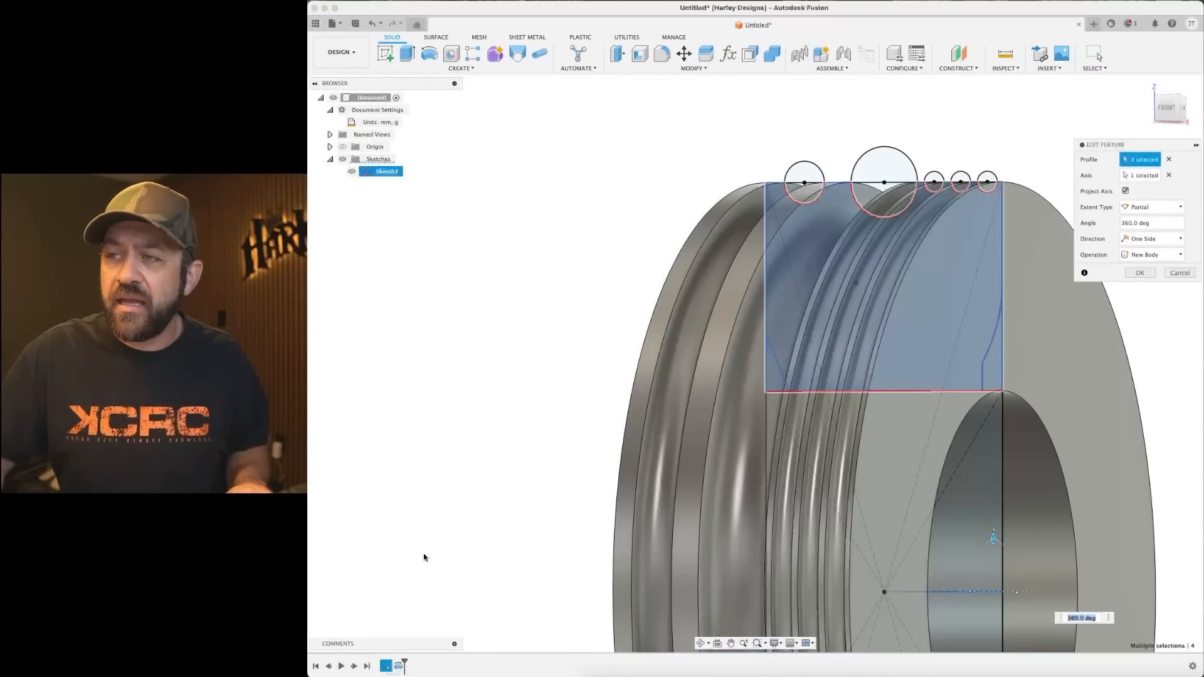
{"action": "left_click", "coordinate": [1169, 159]}
{"action": "left_click", "coordinate": [891, 314]}
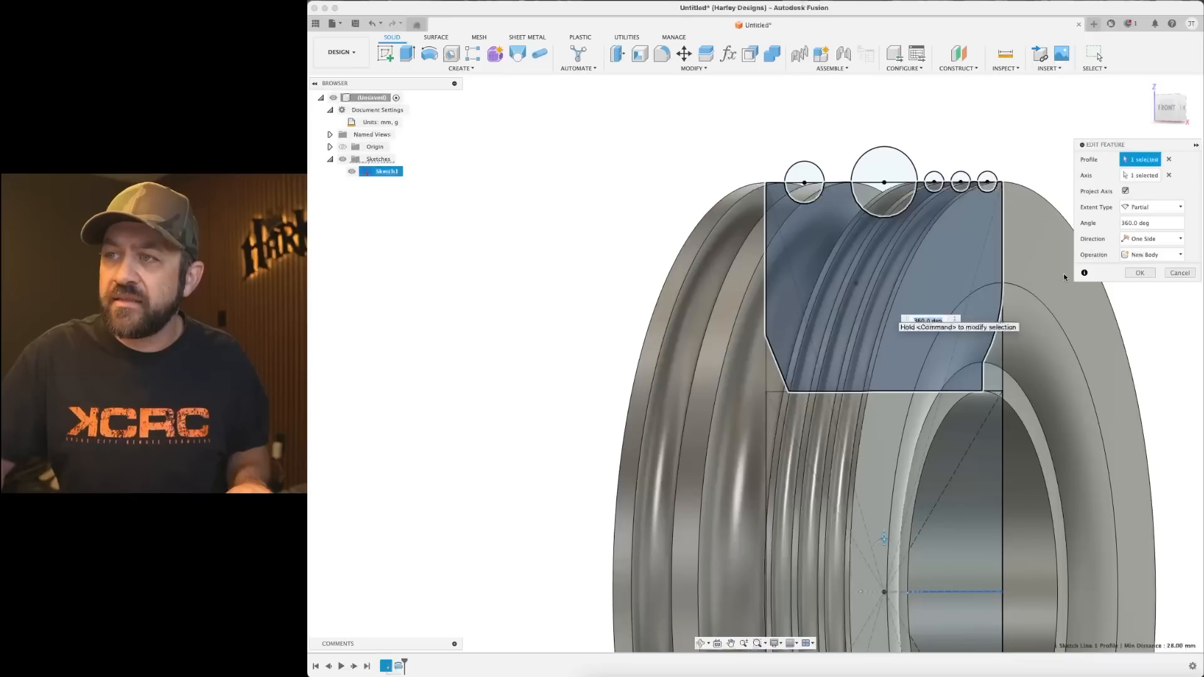
{"action": "left_click", "coordinate": [1140, 273]}
{"action": "middle_click_drag", "start_coordinate": [979, 290], "coordinate": [887, 186]}
{"action": "scroll", "coordinate": [907, 199], "scroll_direction": "up", "scroll_amount": 4}
{"action": "scroll", "coordinate": [891, 226], "scroll_direction": "down", "scroll_amount": 5}
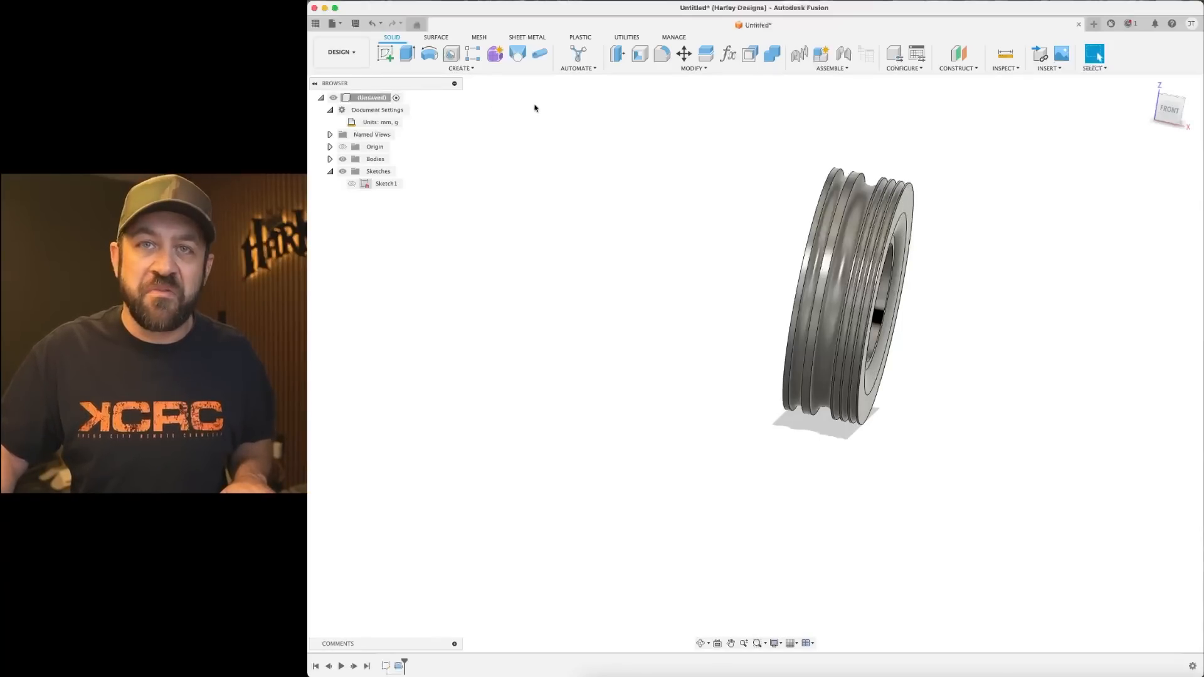
Start a new sketch on the flat side face surrounding the ring's curved bore recess.
{"action": "left_click", "coordinate": [386, 55]}
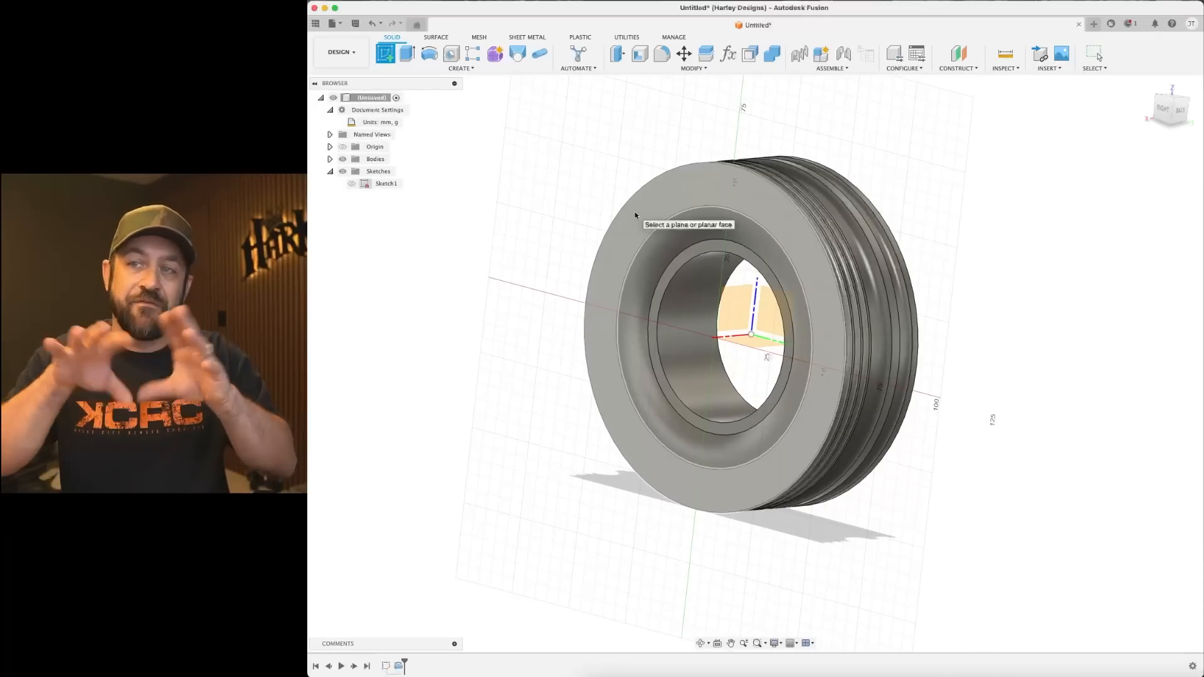
{"action": "left_click", "coordinate": [648, 210]}
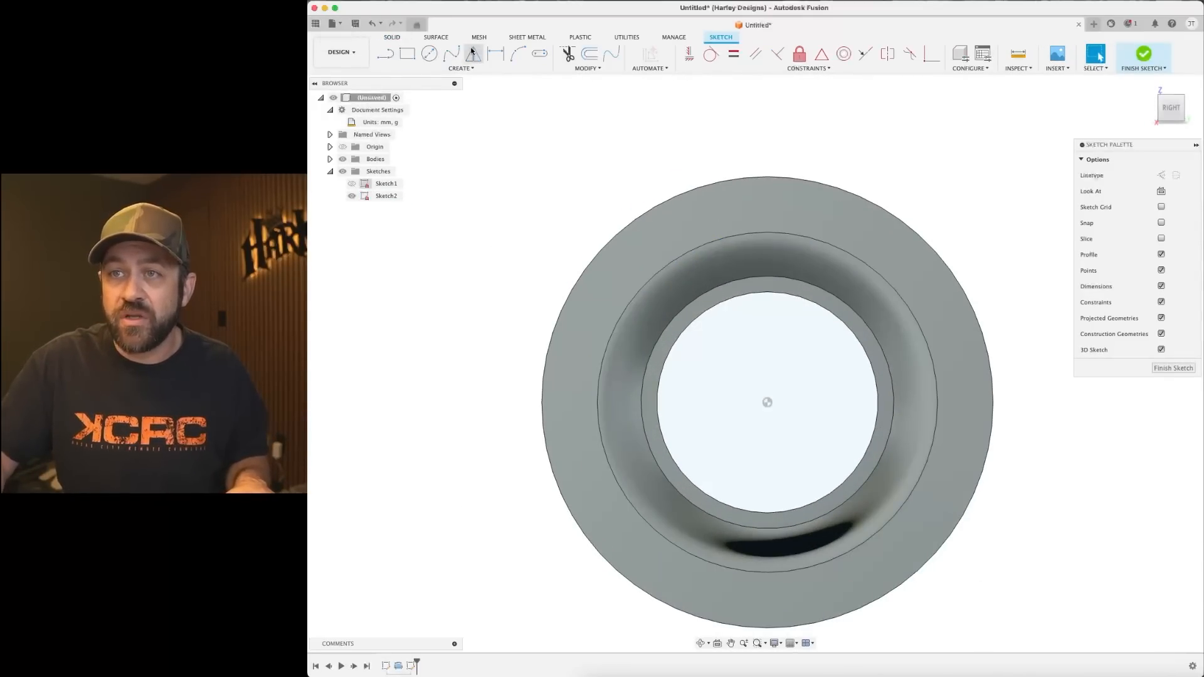
{"action": "left_click", "coordinate": [469, 67]}
{"action": "mouse_move", "coordinate": [416, 145]}
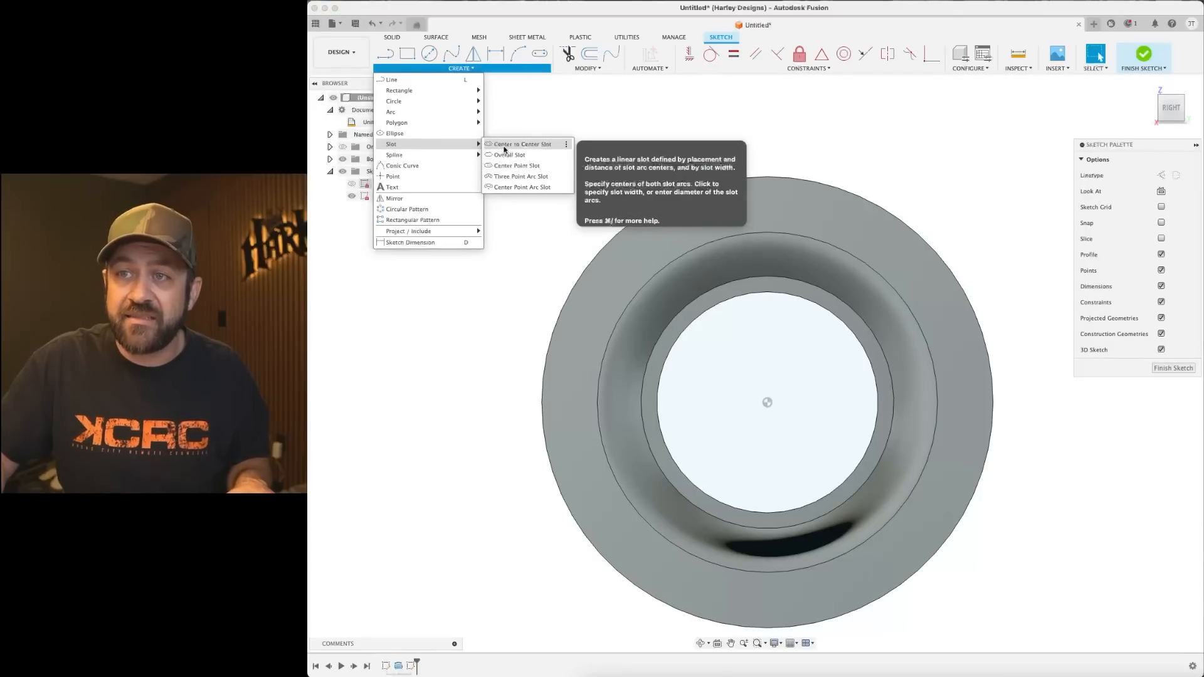
{"action": "left_click", "coordinate": [427, 55]}
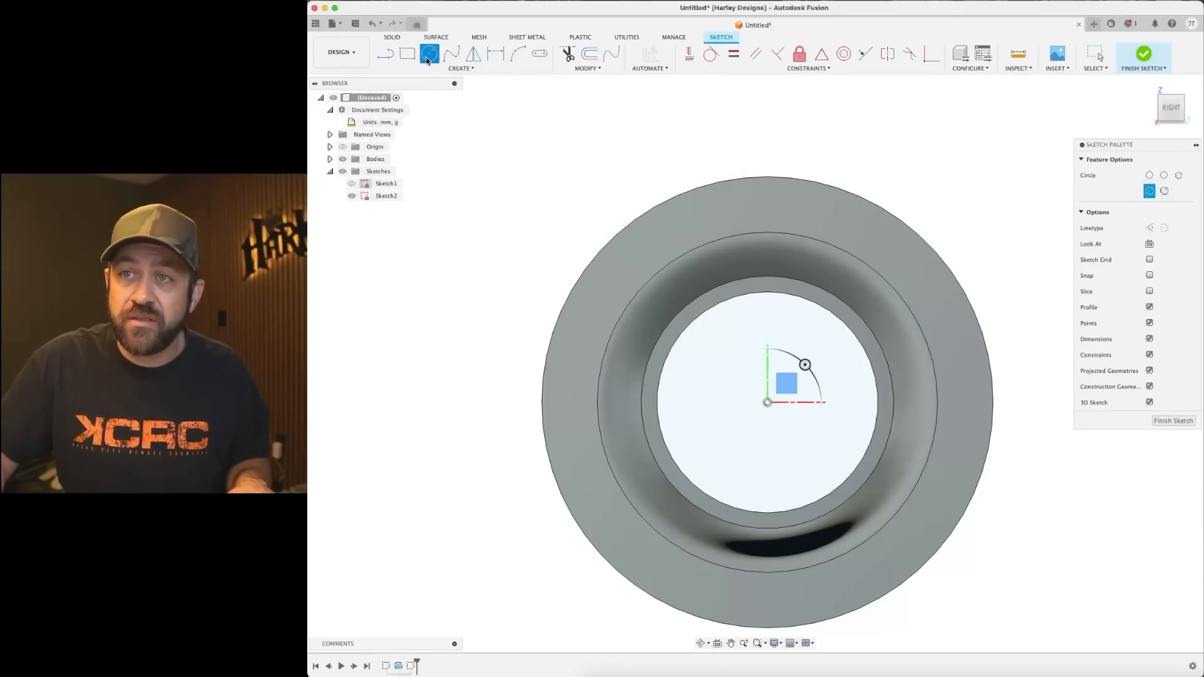
Draw a vertical construction line from the ring's centre up to the middle of the flat side face.
{"action": "scroll", "coordinate": [808, 231], "scroll_direction": "up", "scroll_amount": 4}
{"action": "key", "text": "l"}
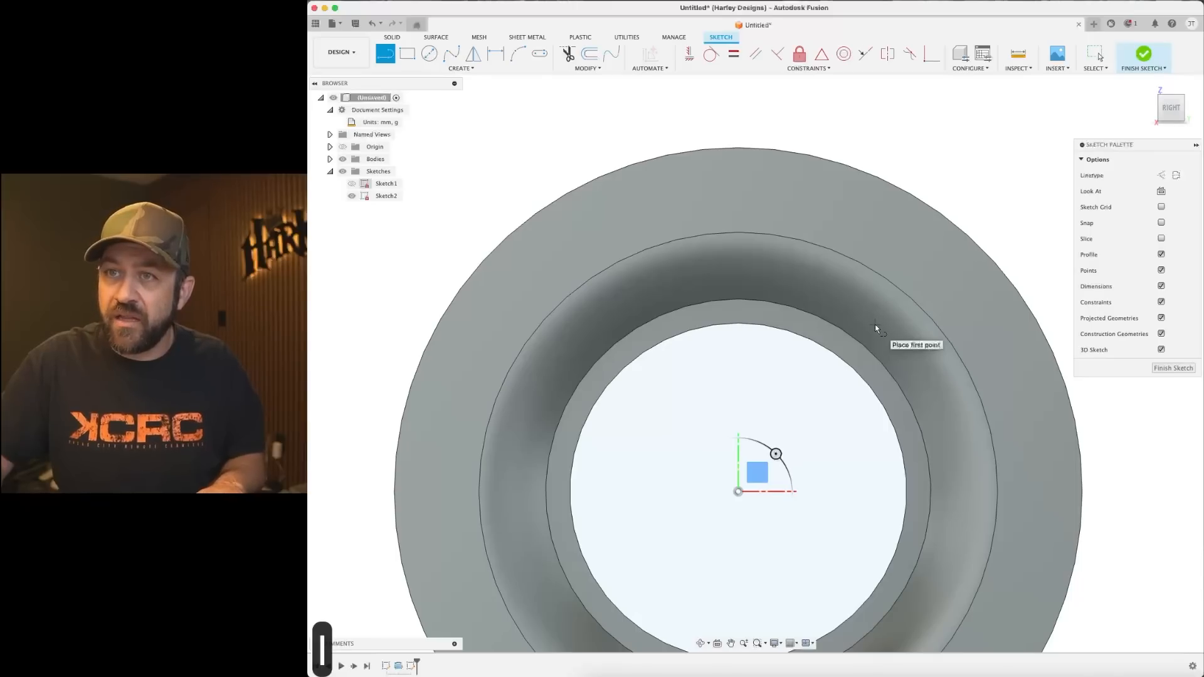
{"action": "key", "text": "x"}
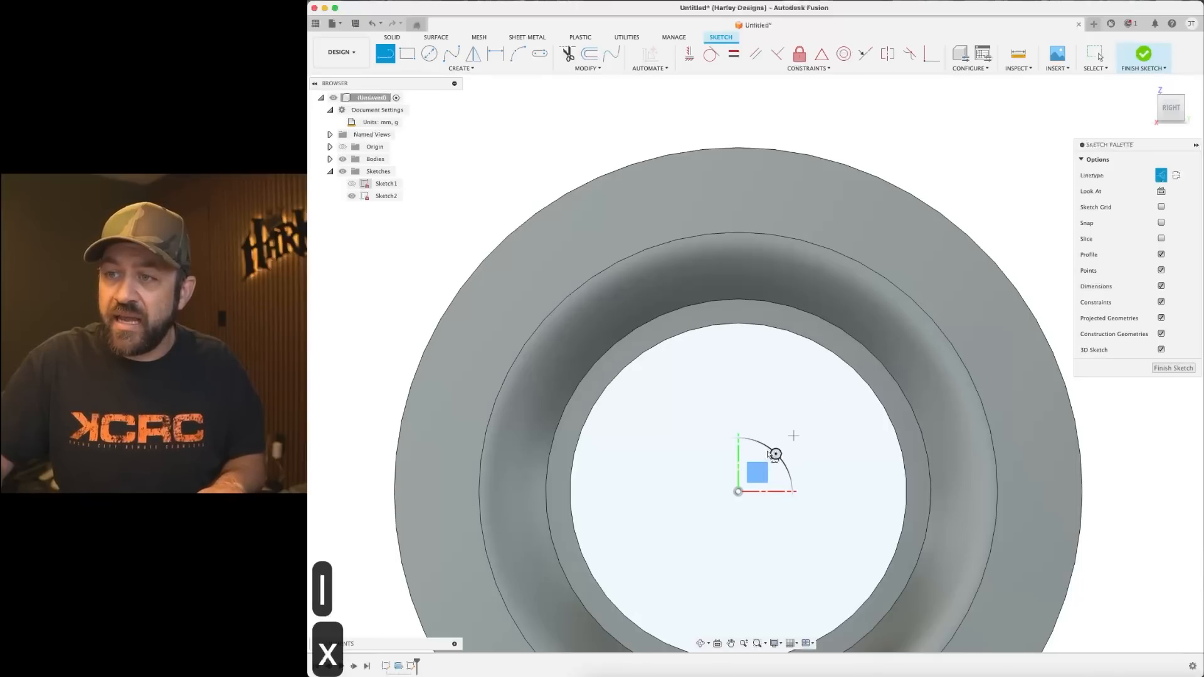
{"action": "left_click", "coordinate": [738, 490]}
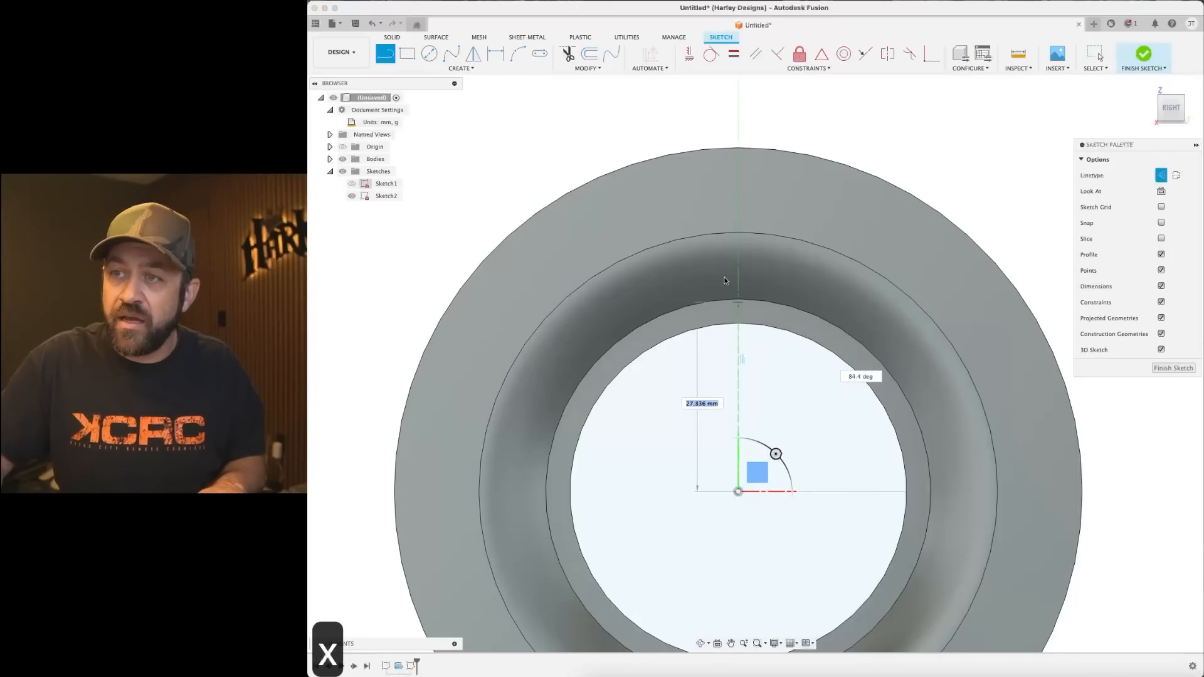
{"action": "left_click", "coordinate": [738, 207]}
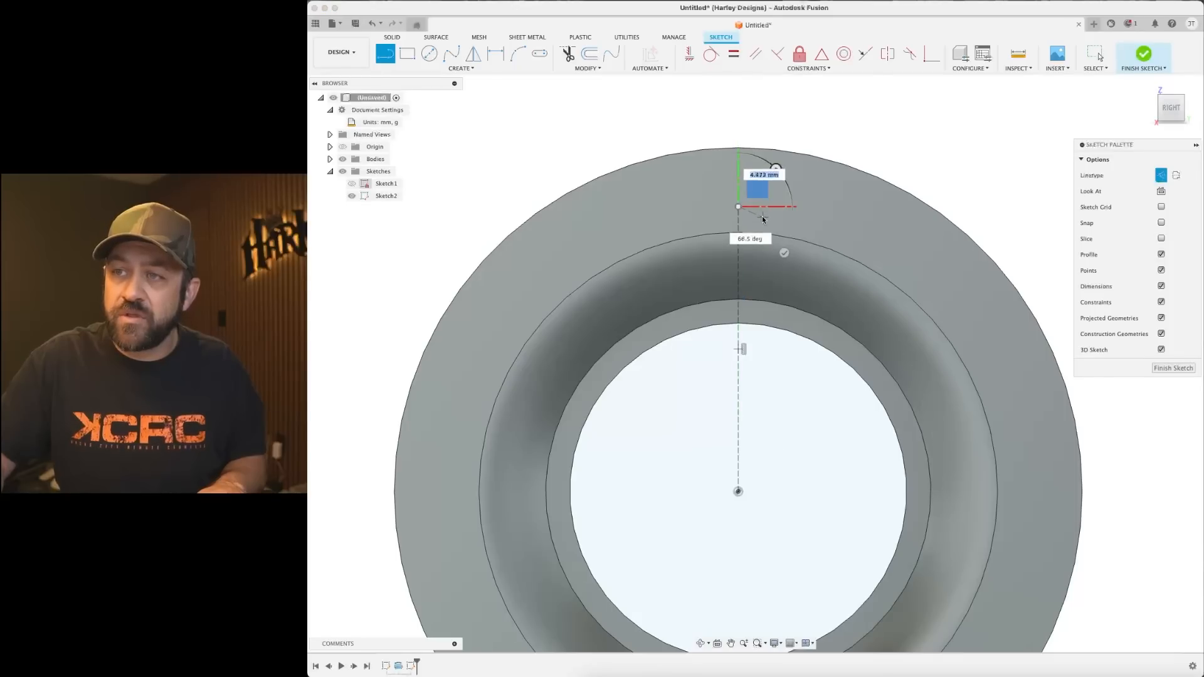
{"action": "key", "text": "Escape"}
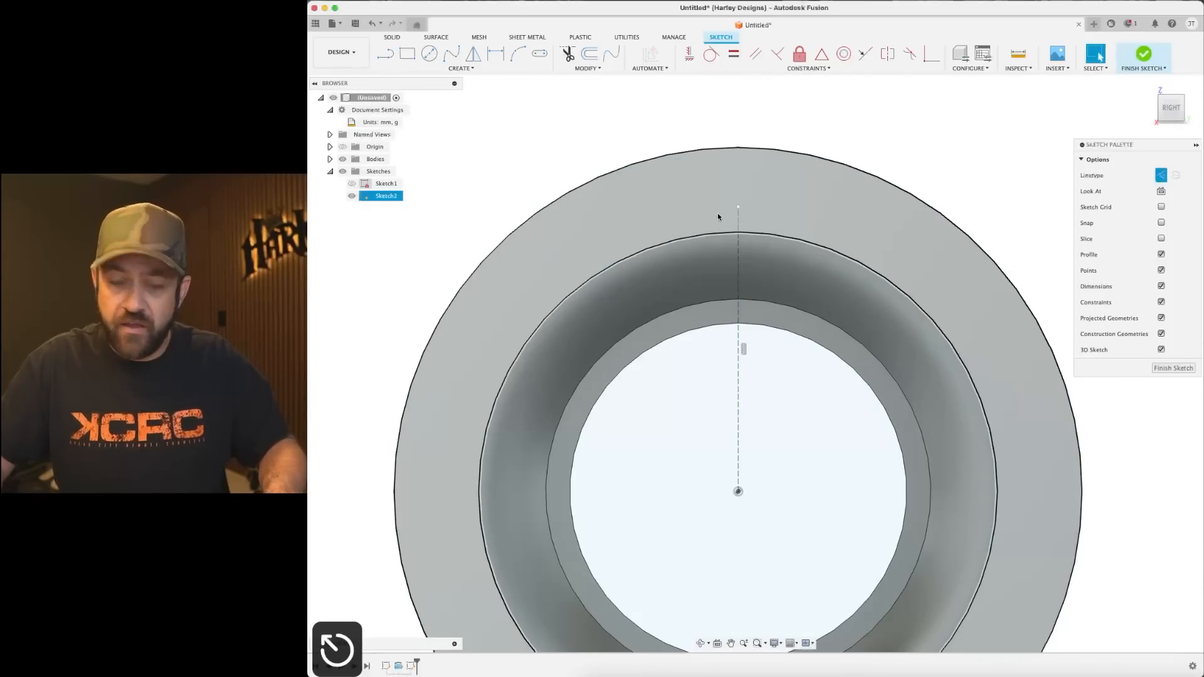
Draw a centre-diameter circle about 7.2 mm across on the upper end of the construction line.
{"action": "key", "text": "c"}
{"action": "scroll", "coordinate": [744, 189], "scroll_direction": "up", "scroll_amount": 5}
{"action": "key", "text": "x"}
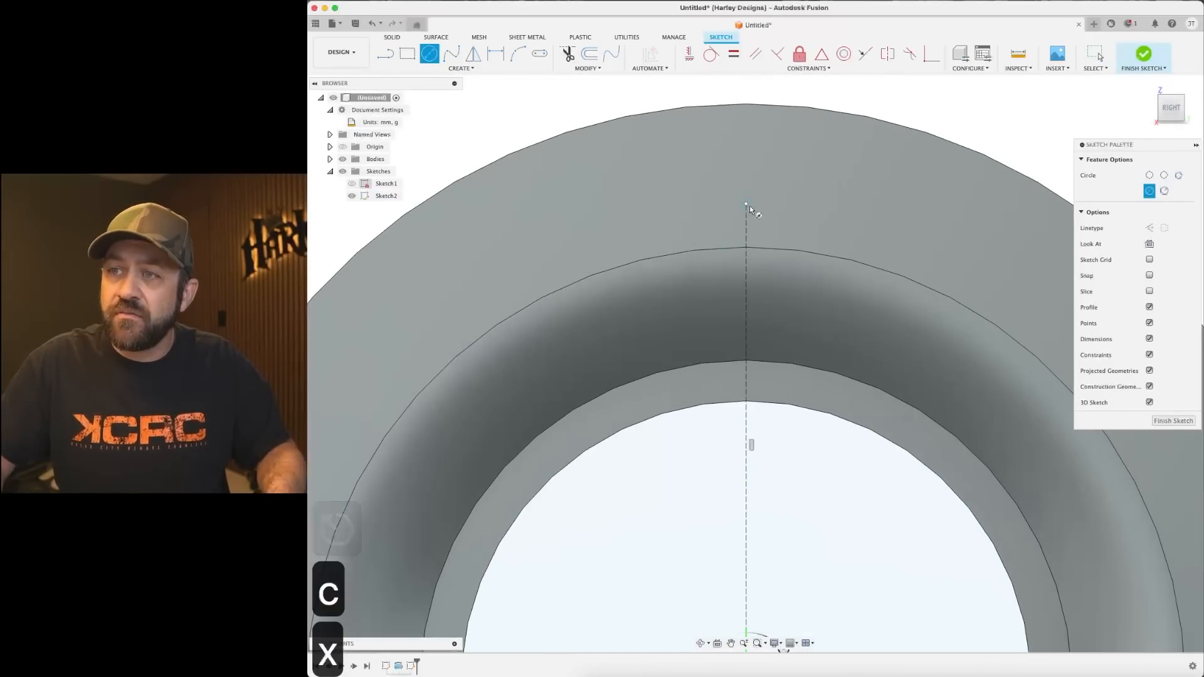
{"action": "left_click", "coordinate": [747, 204]}
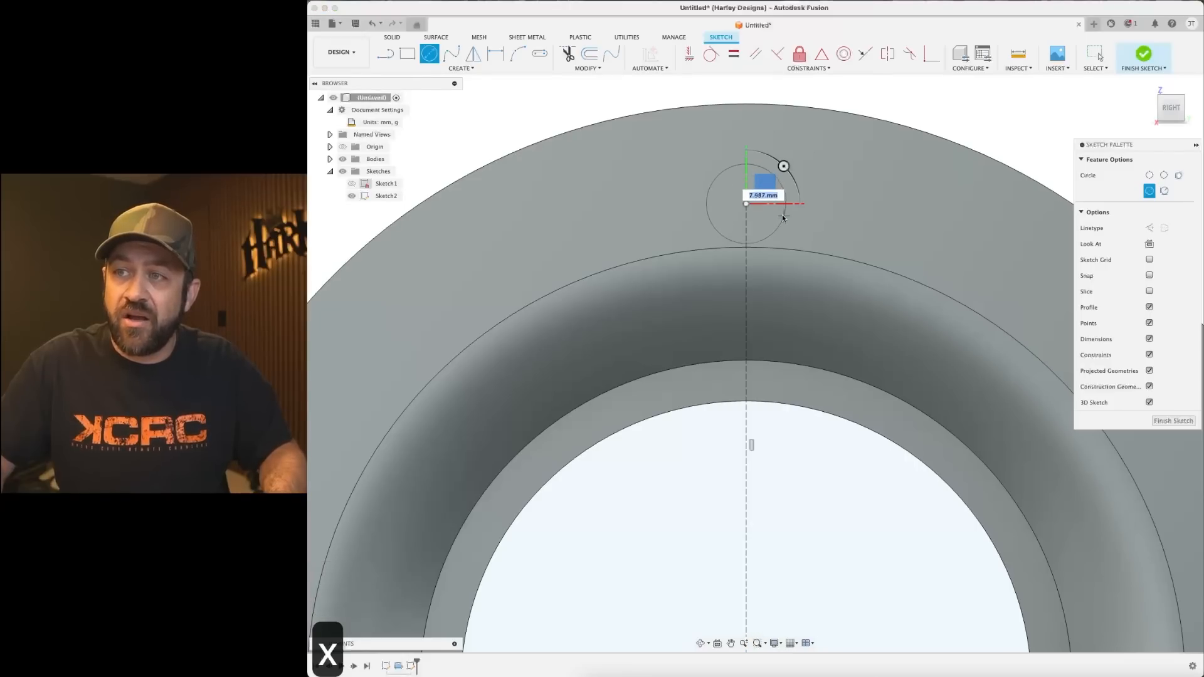
{"action": "left_click", "coordinate": [784, 222]}
{"action": "scroll", "coordinate": [785, 223], "scroll_direction": "down", "scroll_amount": 3}
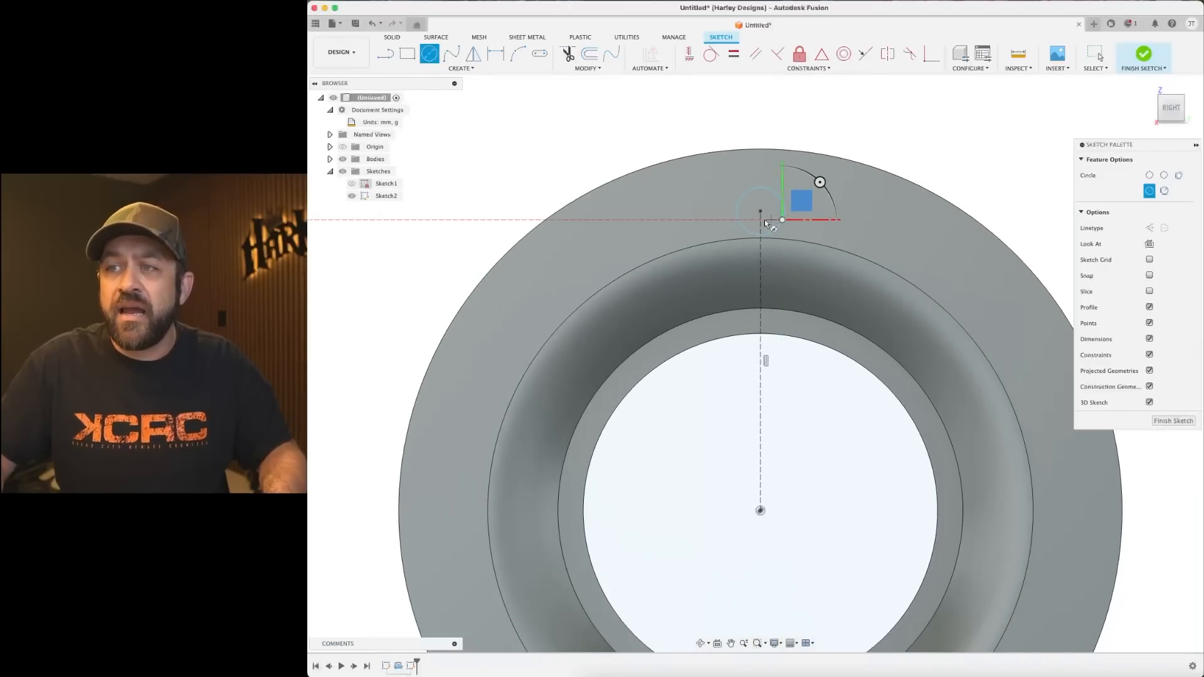
{"action": "key", "text": "Escape"}
Compare the circle's position with the ring's outer grooves and set the visual style to Wireframe, looking straight at the side face.
{"action": "left_click", "coordinate": [755, 186]}
{"action": "mouse_move", "coordinate": [755, 186]}
{"action": "middle_mouse_down", "text": "shift"}
{"action": "mouse_move", "coordinate": [792, 190]}
{"action": "mouse_move", "coordinate": [569, 155]}
{"action": "middle_mouse_up", "text": "shift"}
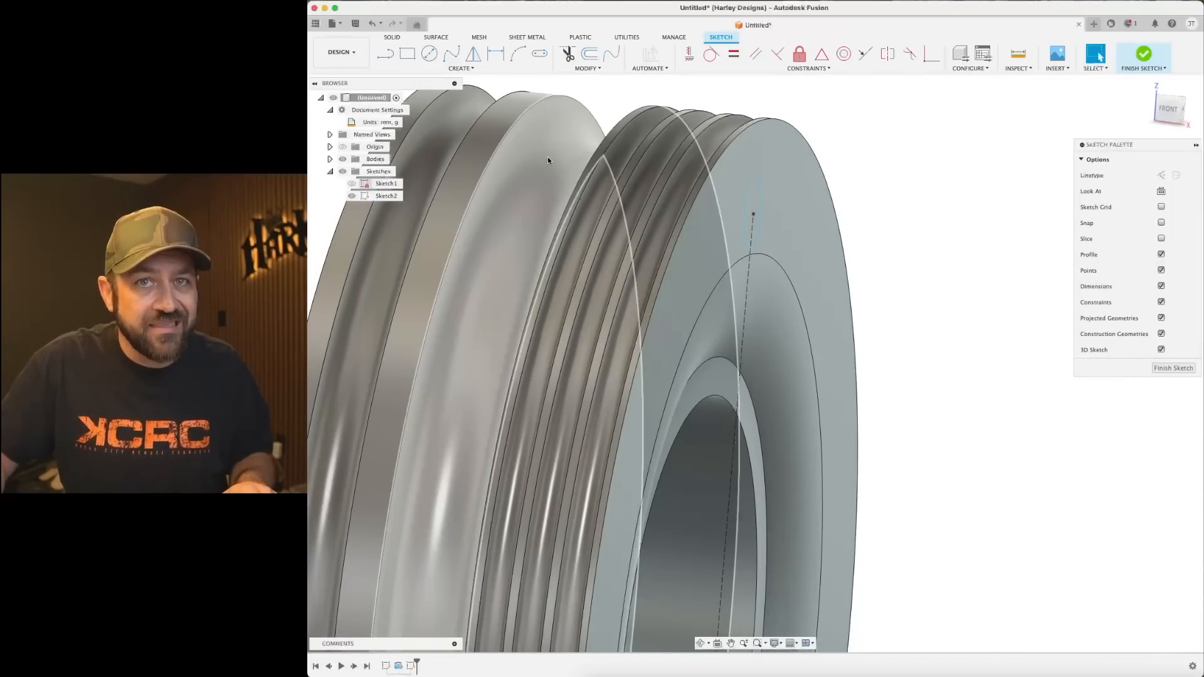
{"action": "left_click", "coordinate": [547, 160]}
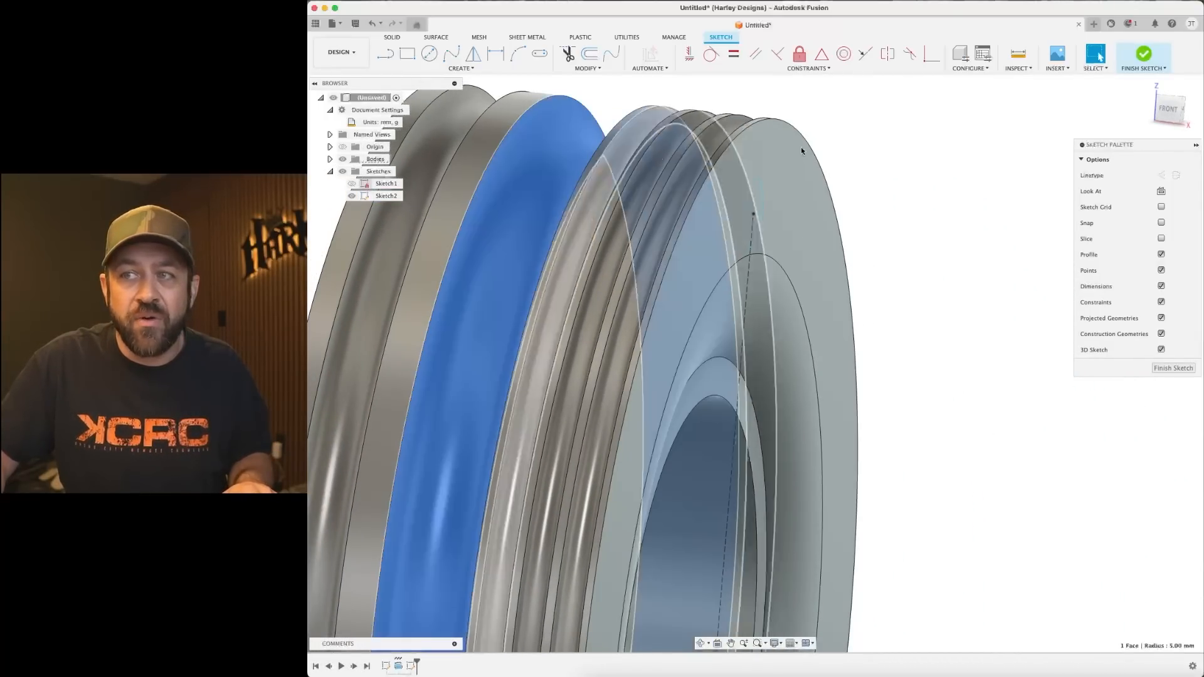
{"action": "left_click", "coordinate": [961, 176]}
{"action": "middle_click_drag", "start_coordinate": [828, 183], "coordinate": [792, 177], "text": "shift"}
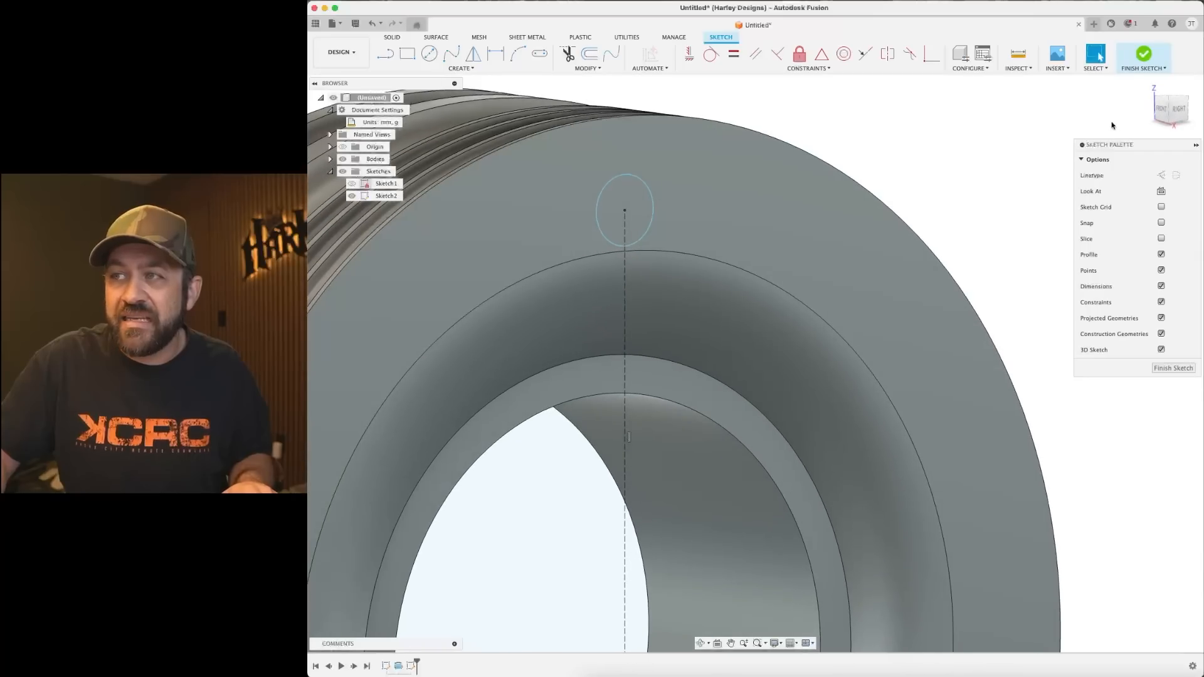
{"action": "left_click", "coordinate": [1177, 111]}
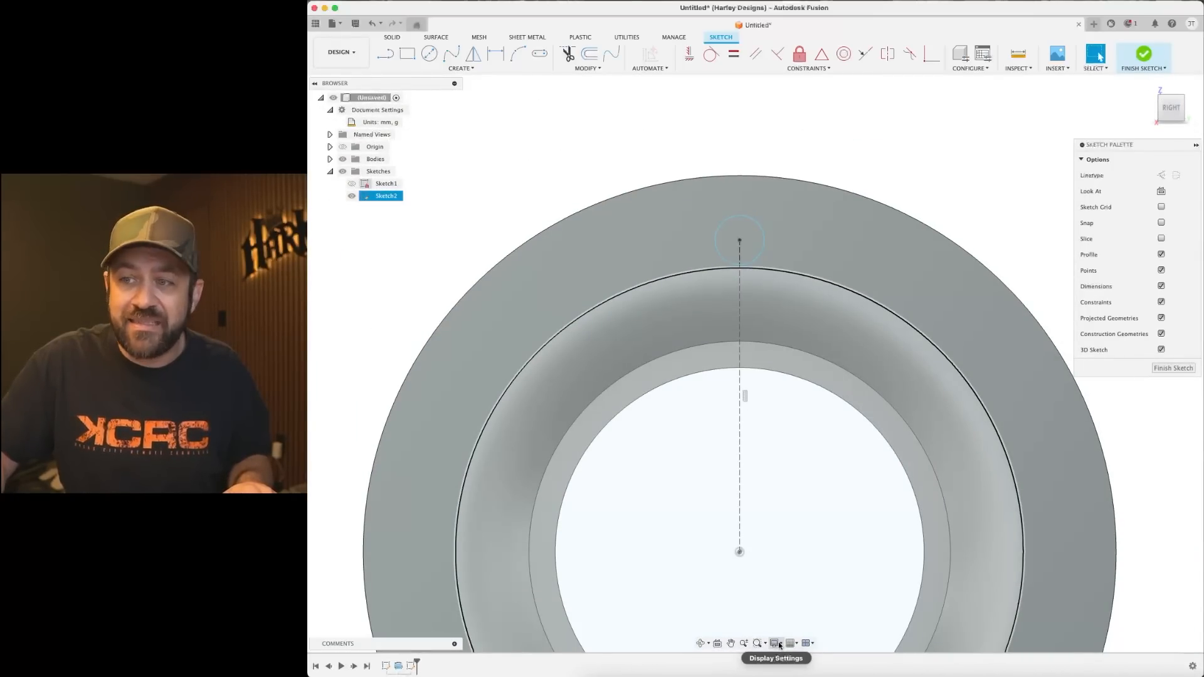
{"action": "left_click", "coordinate": [775, 644]}
{"action": "mouse_move", "coordinate": [834, 565]}
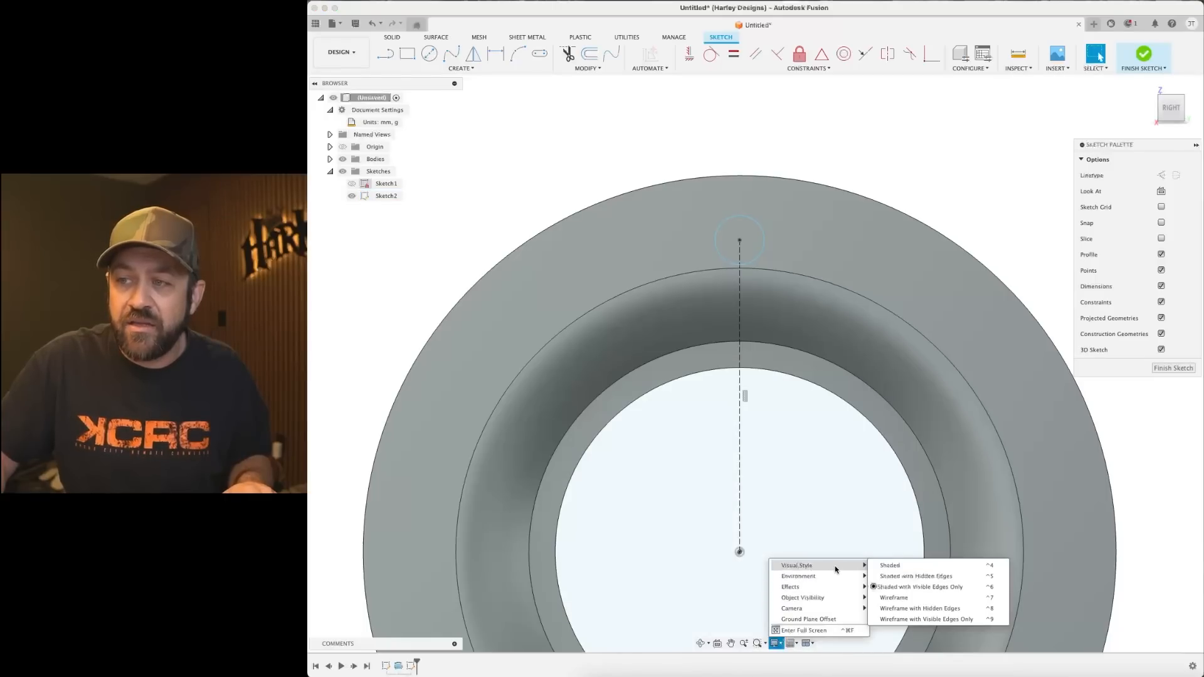
{"action": "left_click", "coordinate": [902, 597]}
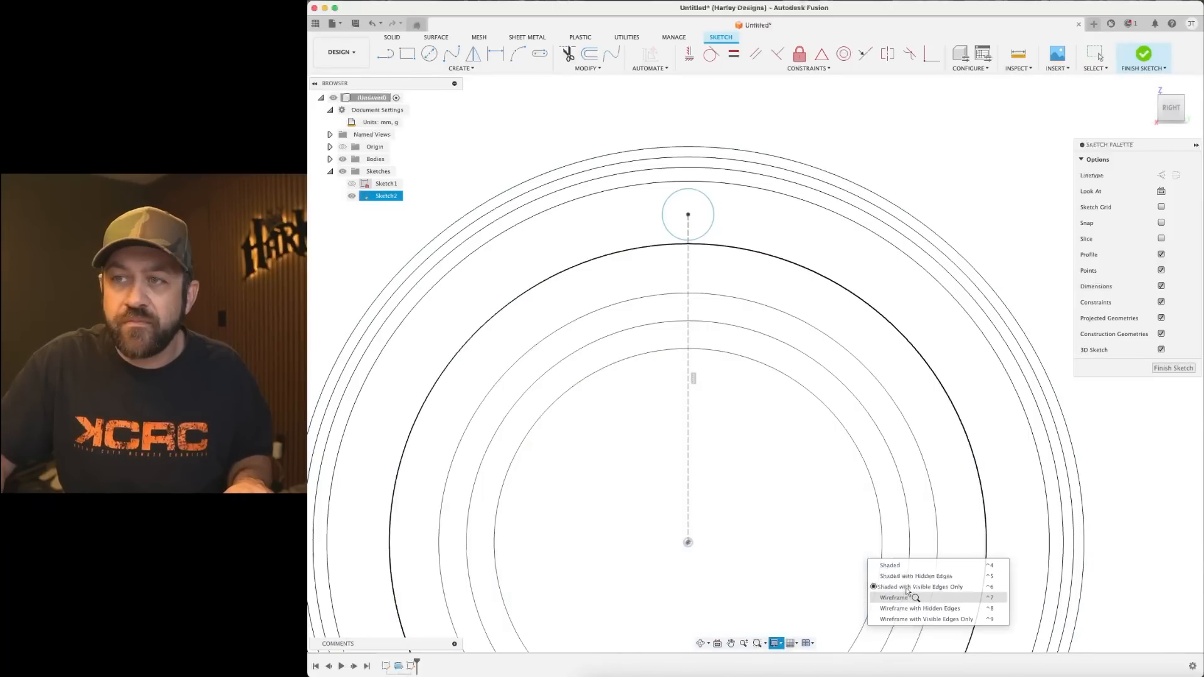
Examine the clearance between the circle, the groove edges and the recess edge in the wireframe model.
{"action": "scroll", "coordinate": [680, 216], "scroll_direction": "down", "scroll_amount": 4}
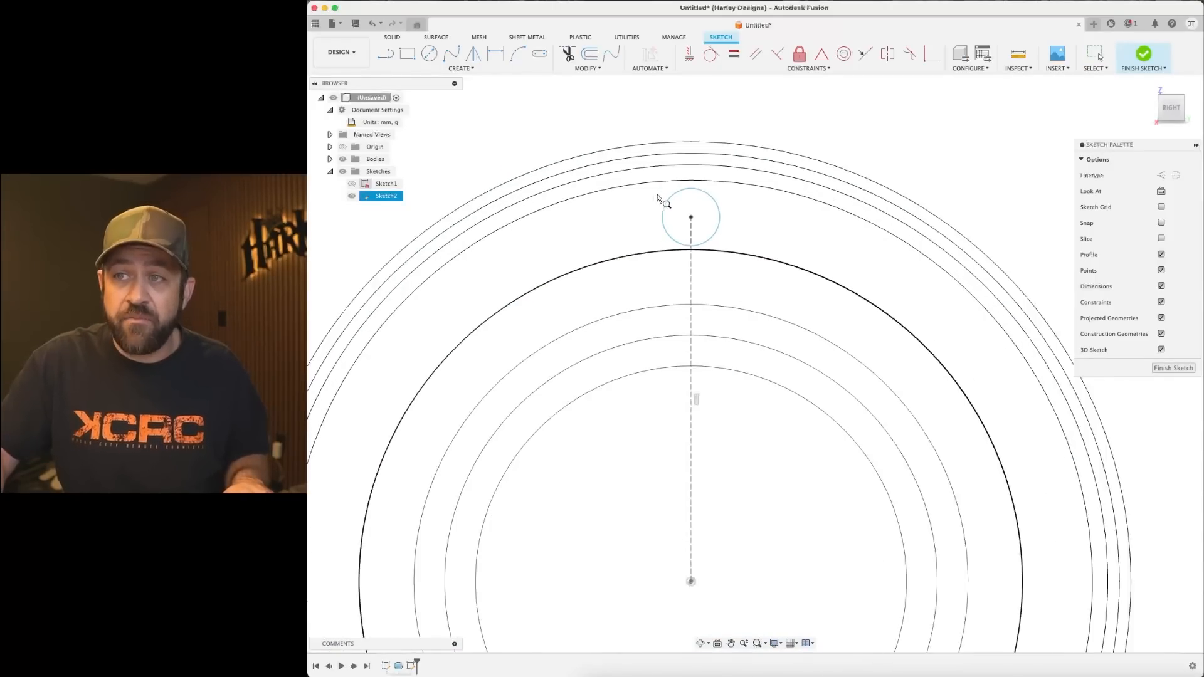
{"action": "scroll", "coordinate": [693, 191], "scroll_direction": "up", "scroll_amount": 3}
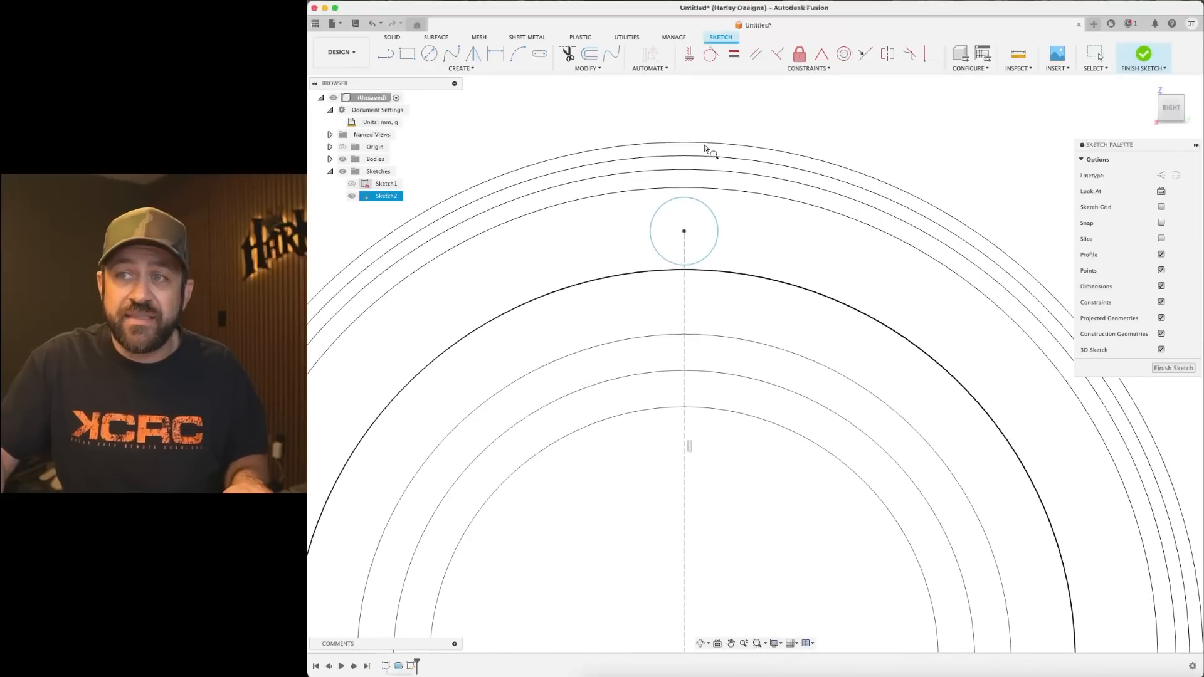
{"action": "scroll", "coordinate": [714, 198], "scroll_direction": "down", "scroll_amount": 3}
{"action": "middle_click_drag", "start_coordinate": [713, 229], "coordinate": [792, 237], "text": "shift"}
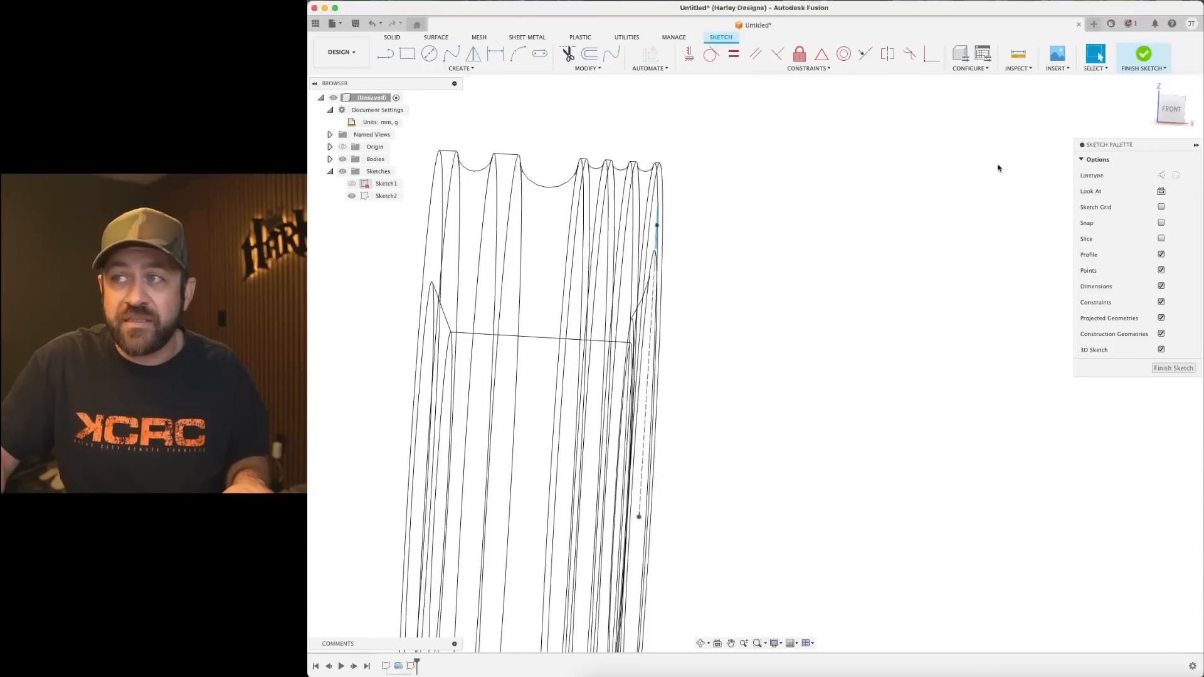
{"action": "mouse_move", "coordinate": [906, 183]}
{"action": "middle_mouse_down", "text": "shift"}
{"action": "mouse_move", "coordinate": [877, 178]}
{"action": "mouse_move", "coordinate": [903, 178]}
{"action": "middle_mouse_up", "text": "shift"}
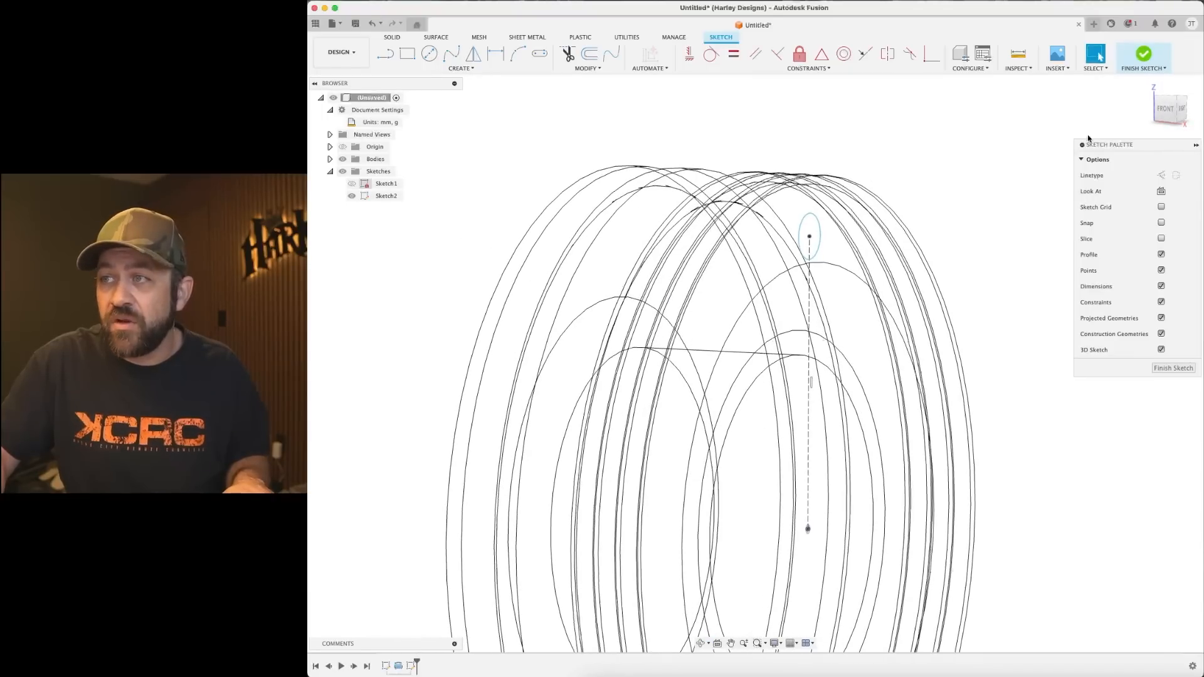
{"action": "left_click", "coordinate": [1184, 116]}
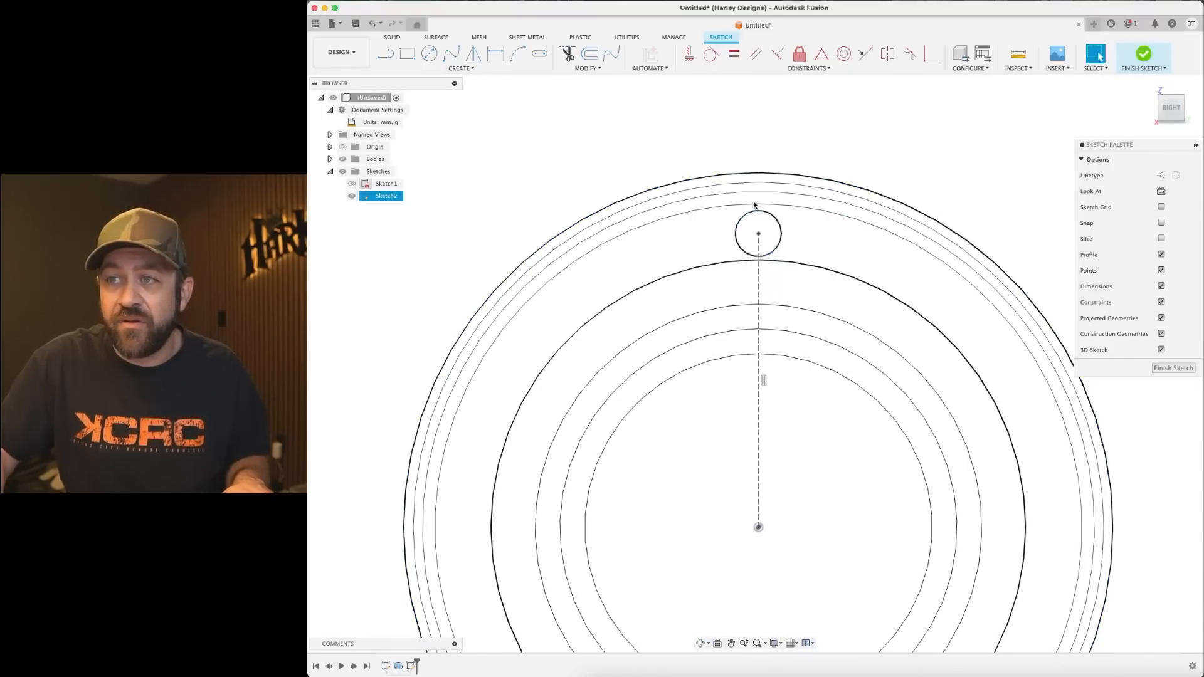
{"action": "scroll", "coordinate": [757, 207], "scroll_direction": "up", "scroll_amount": 2}
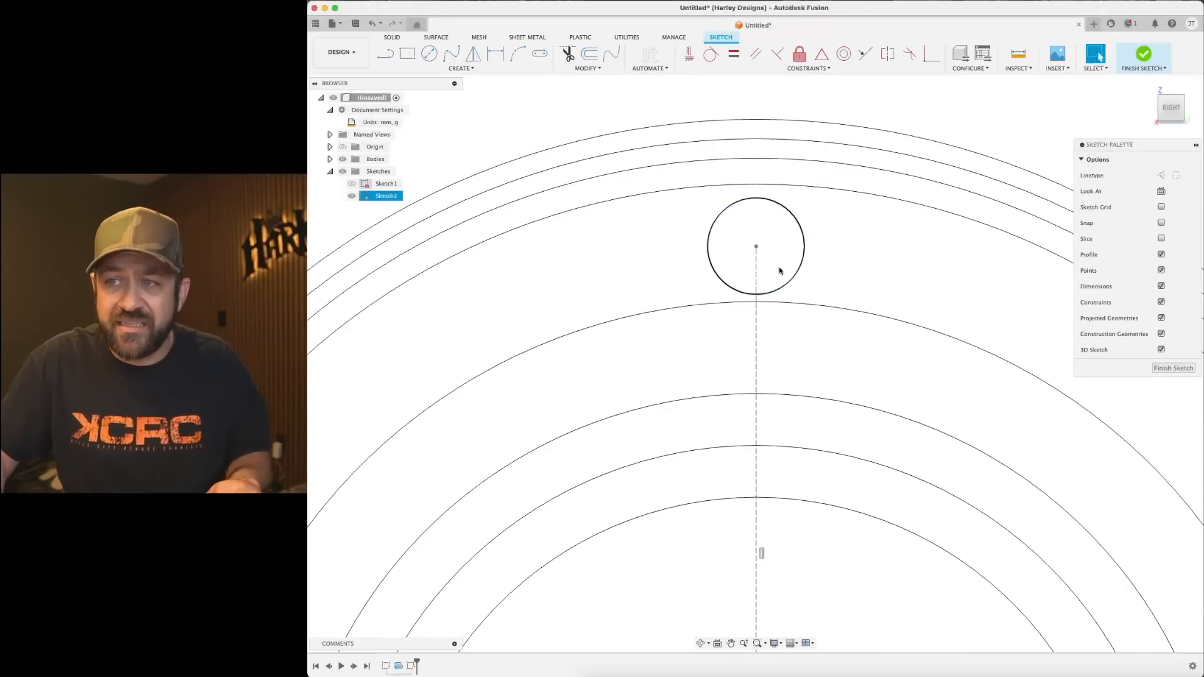
Shift the circle slightly down towards the ring's centre and make it tangent to the outer edge of the bore recess.
{"action": "left_click", "coordinate": [757, 251]}
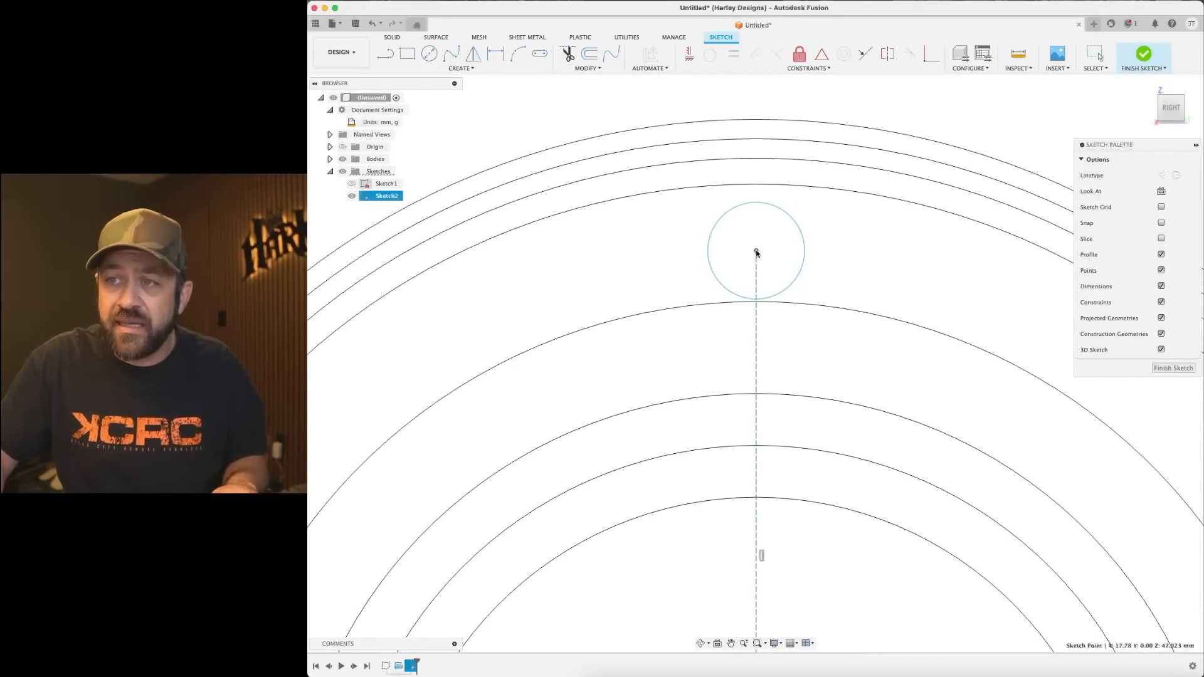
{"action": "scroll", "coordinate": [756, 253], "scroll_direction": "down", "scroll_amount": 2}
{"action": "left_click", "coordinate": [814, 125]}
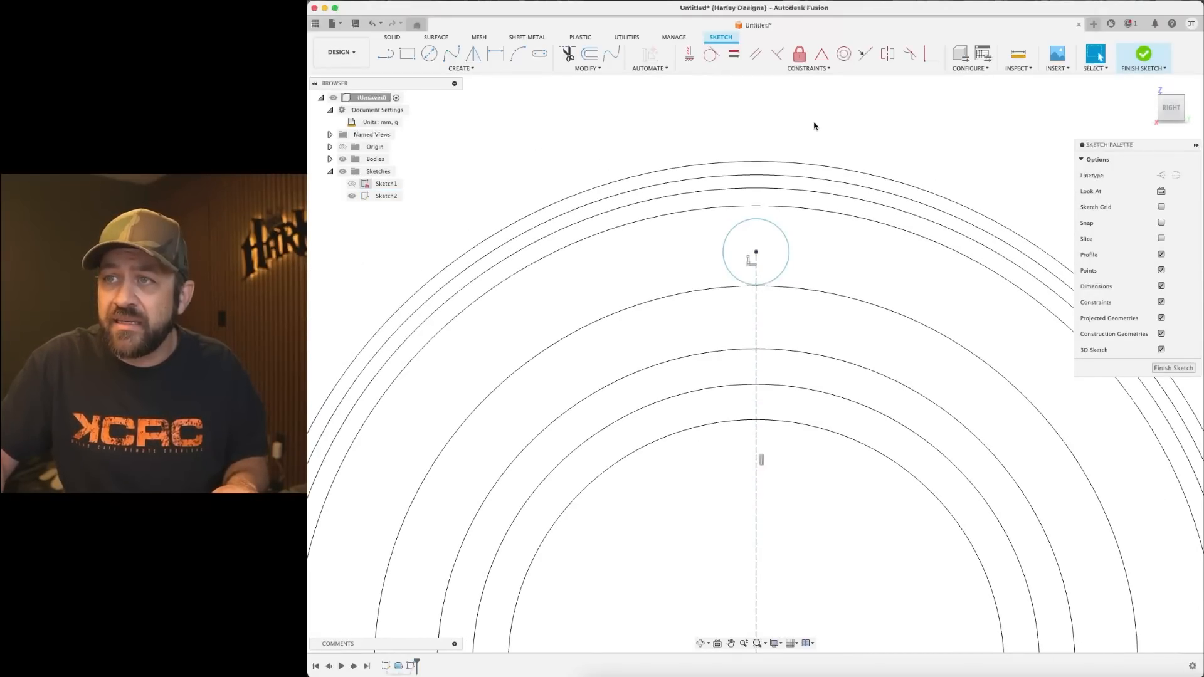
{"action": "left_click", "coordinate": [715, 58]}
{"action": "left_click", "coordinate": [790, 290]}
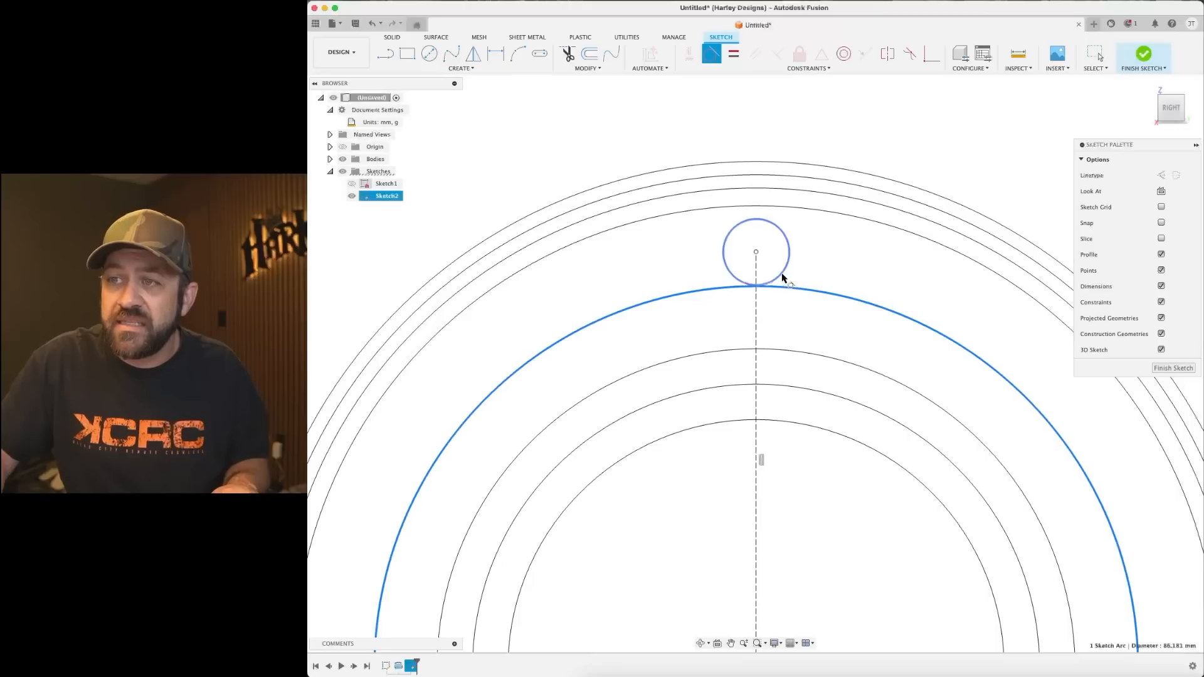
{"action": "key", "text": "Escape"}
Dimension the circle's diameter to 7 mm and finish the sketch.
{"action": "scroll", "coordinate": [771, 264], "scroll_direction": "up", "scroll_amount": 3}
{"action": "key", "text": "d"}
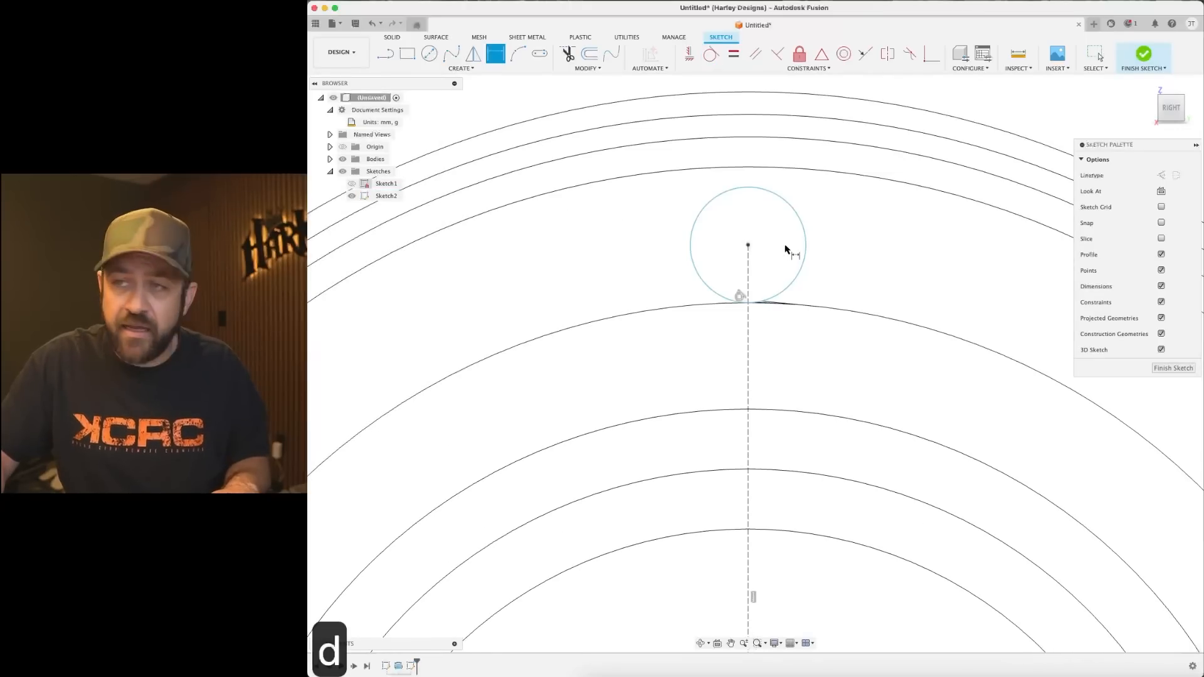
{"action": "left_click", "coordinate": [805, 238]}
{"action": "scroll", "coordinate": [800, 231], "scroll_direction": "down", "scroll_amount": 2}
{"action": "left_click", "coordinate": [869, 129]}
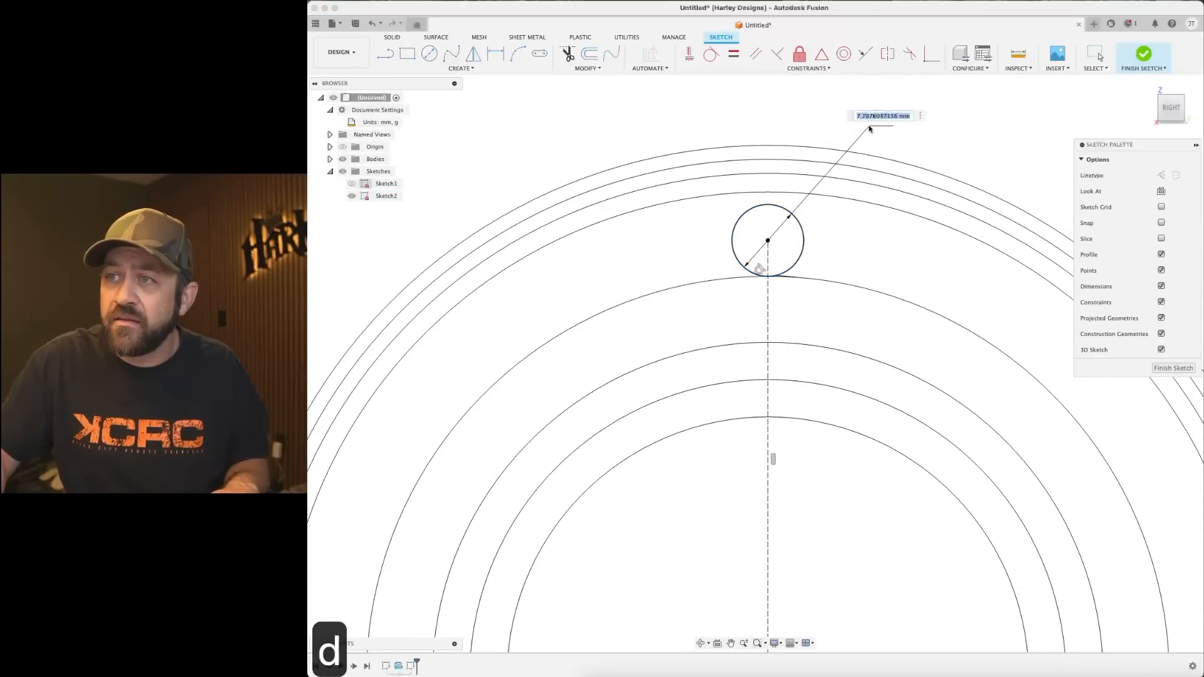
{"action": "type", "text": "7"}
{"action": "key", "text": "Return"}
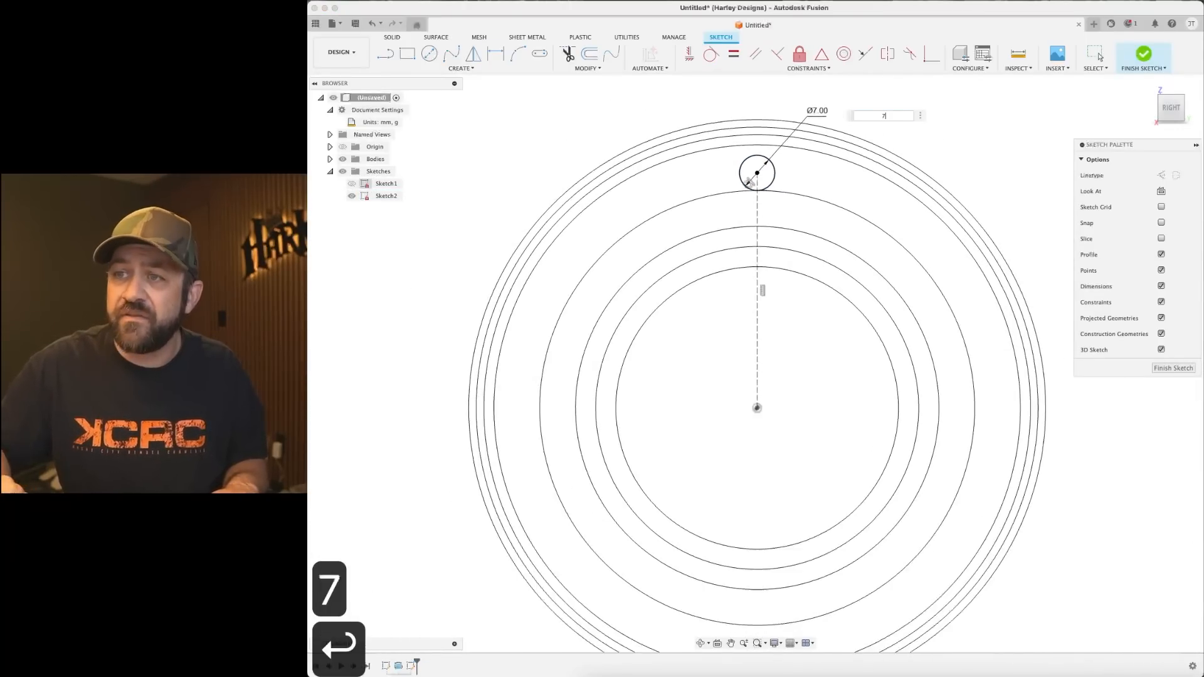
{"action": "left_click", "coordinate": [1143, 54]}
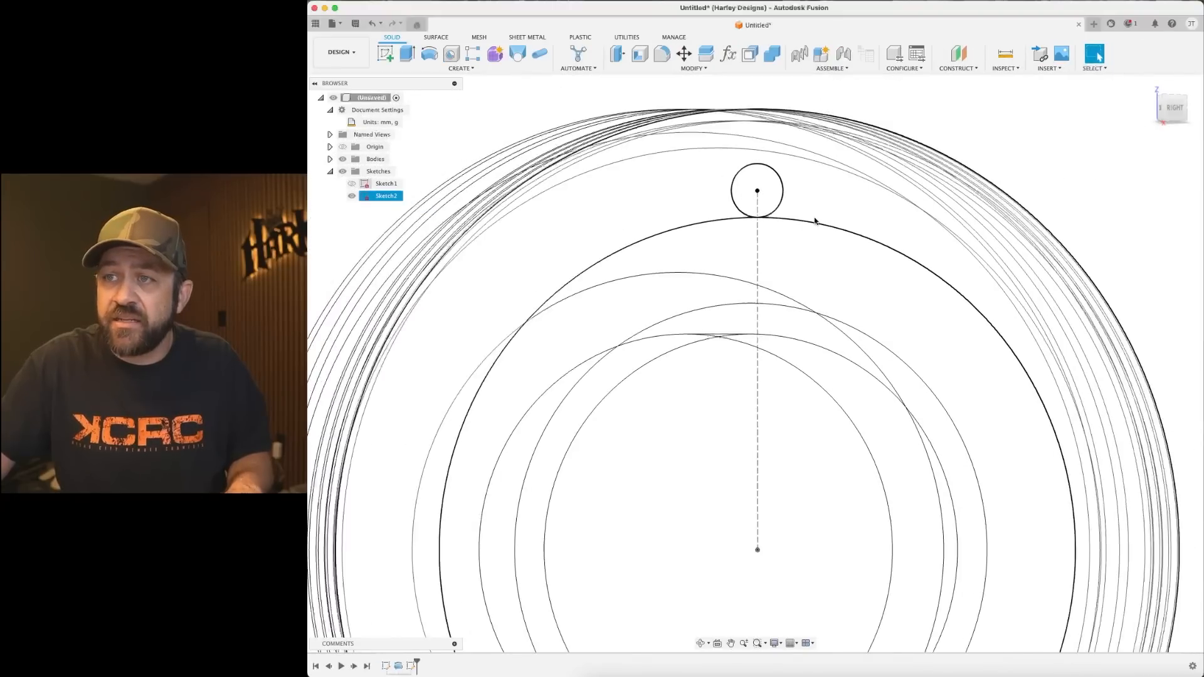
Set the visual style to Shaded with Visible Edges Only.
{"action": "left_click", "coordinate": [775, 645]}
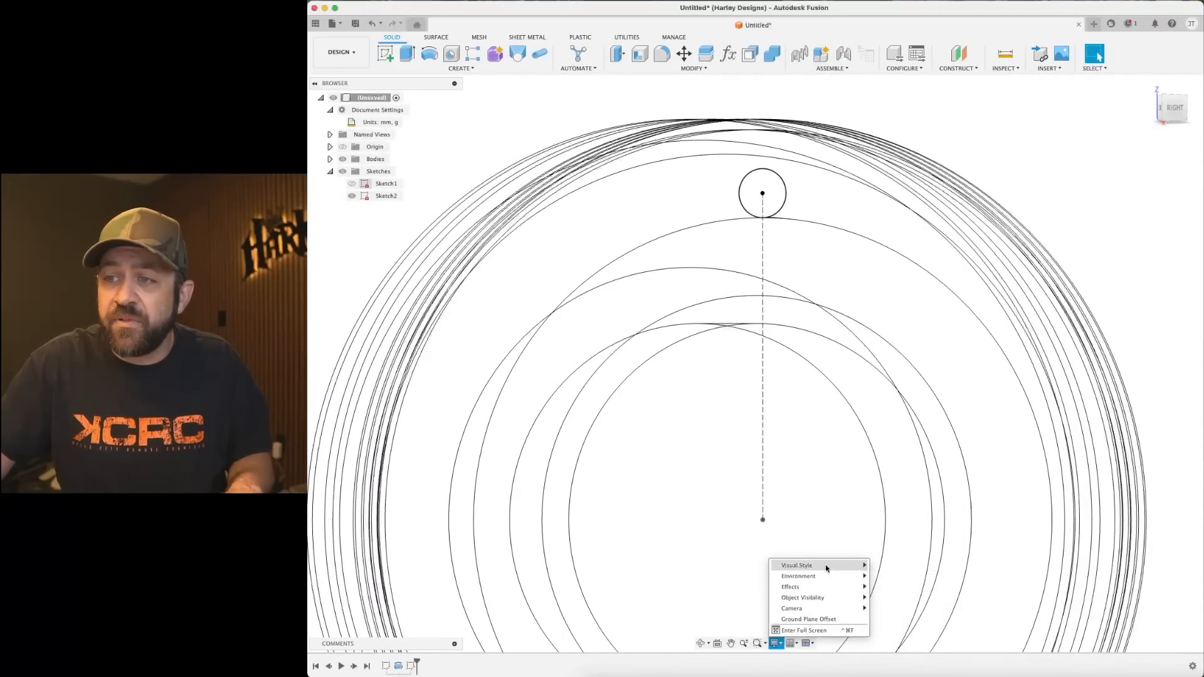
{"action": "mouse_move", "coordinate": [825, 565]}
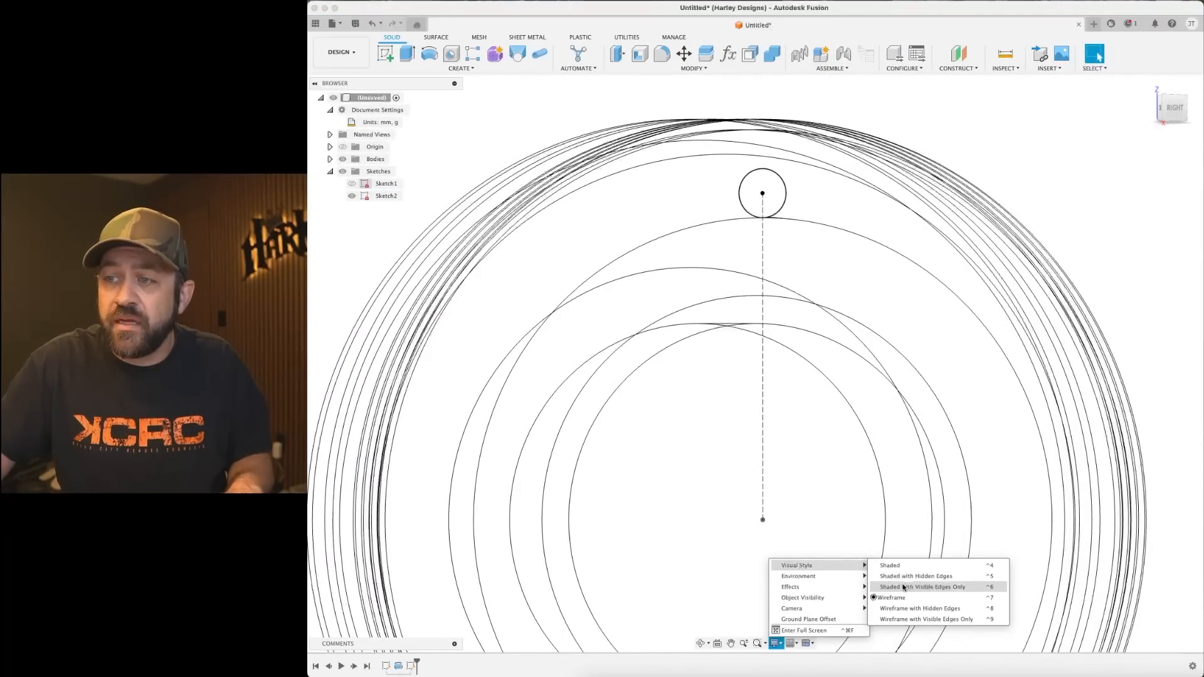
{"action": "left_click", "coordinate": [905, 588]}
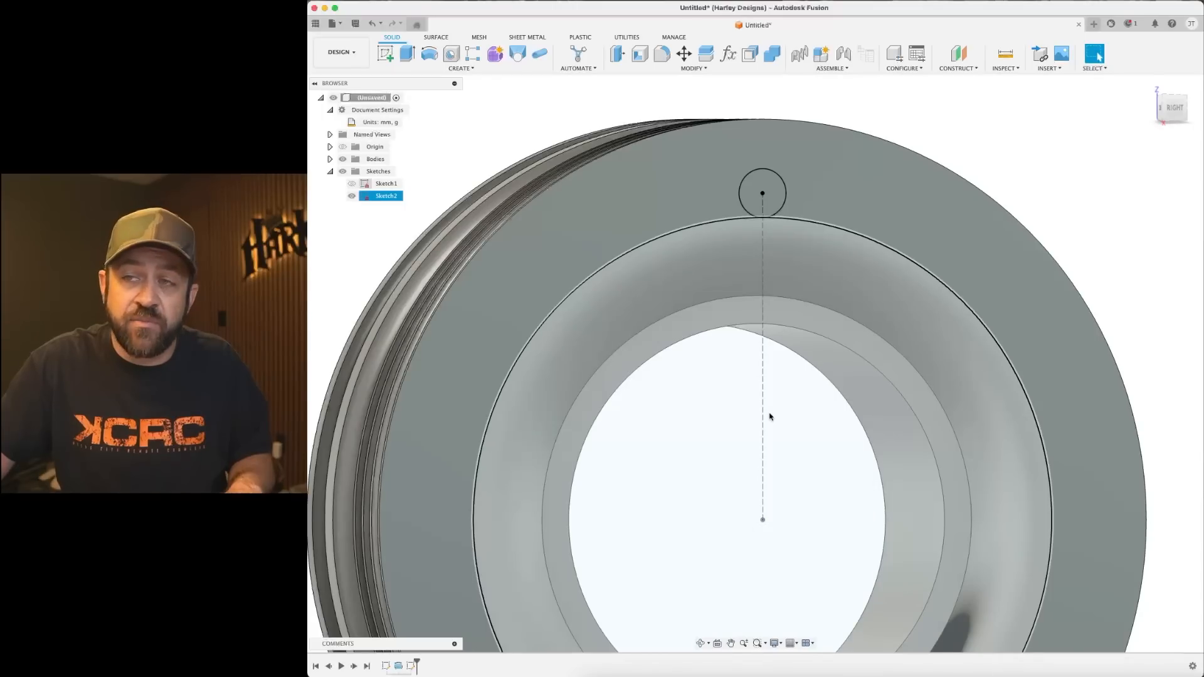
Extrude the 7 mm circle as a cut through the ring's full width to the opposite side face.
{"action": "scroll", "coordinate": [770, 417], "scroll_direction": "down", "scroll_amount": 3}
{"action": "middle_click_drag", "start_coordinate": [771, 395], "coordinate": [792, 299], "text": "shift"}
{"action": "scroll", "coordinate": [792, 296], "scroll_direction": "up", "scroll_amount": 4}
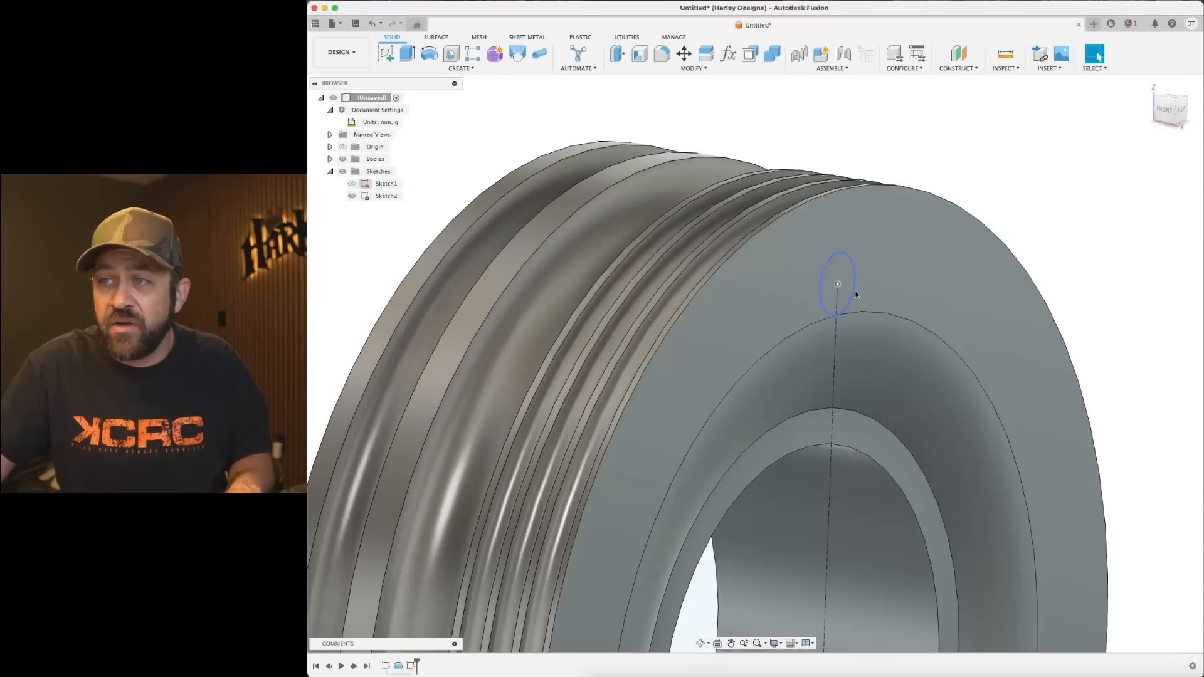
{"action": "key", "text": "e"}
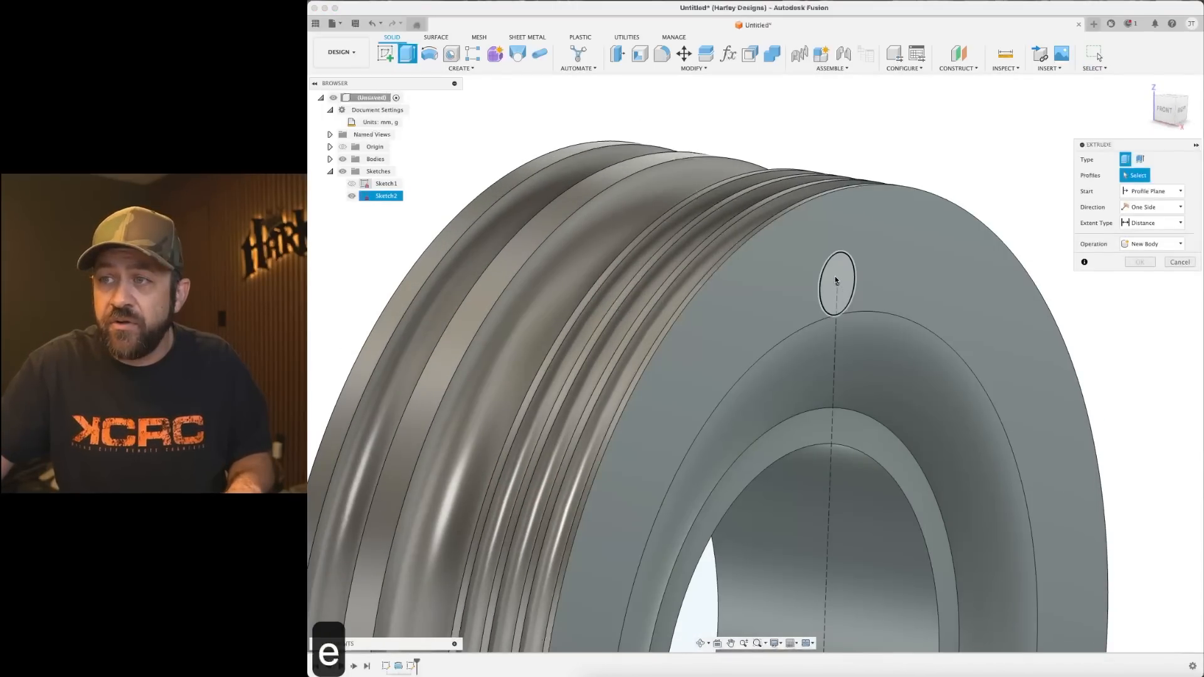
{"action": "left_click", "coordinate": [836, 281]}
{"action": "scroll", "coordinate": [706, 285], "scroll_direction": "down", "scroll_amount": 3}
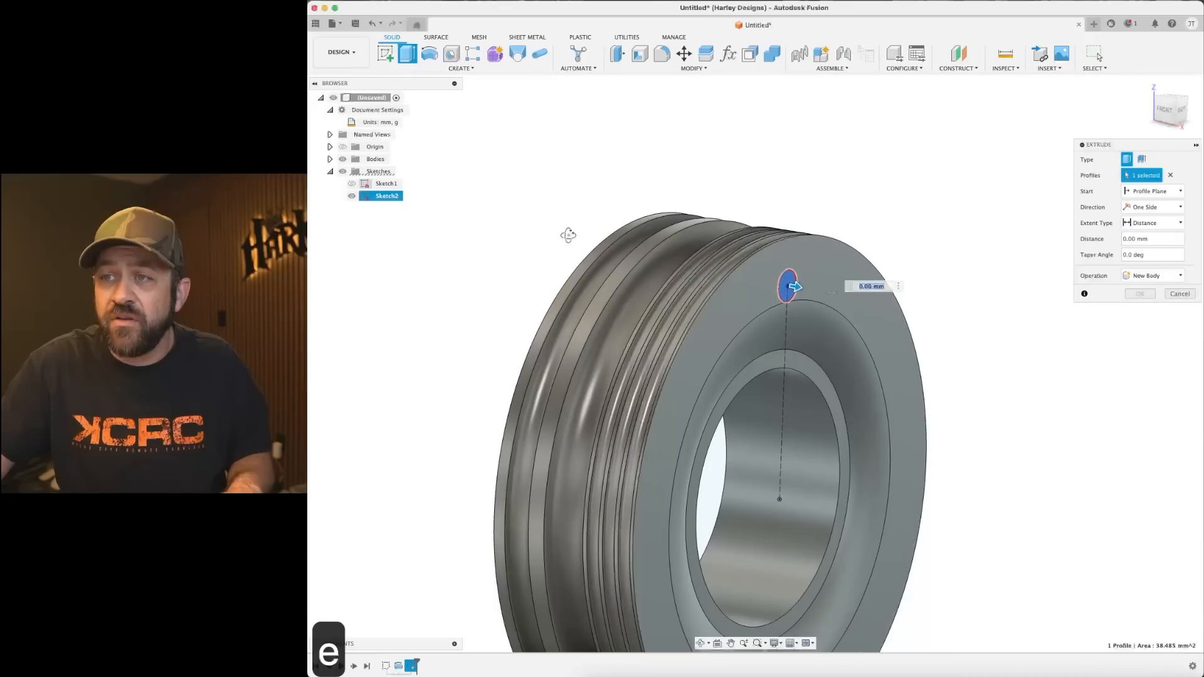
{"action": "middle_click_drag", "start_coordinate": [568, 235], "coordinate": [627, 242], "text": "shift"}
{"action": "left_click", "coordinate": [527, 259]}
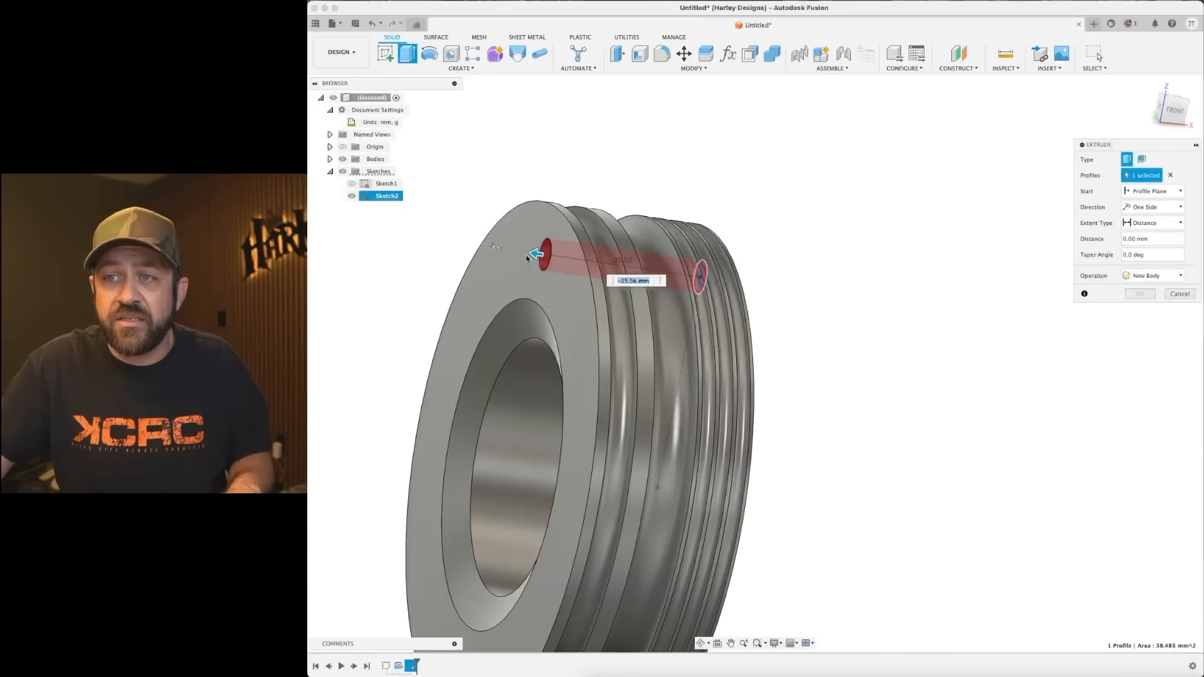
{"action": "scroll", "coordinate": [536, 251], "scroll_direction": "up", "scroll_amount": 3}
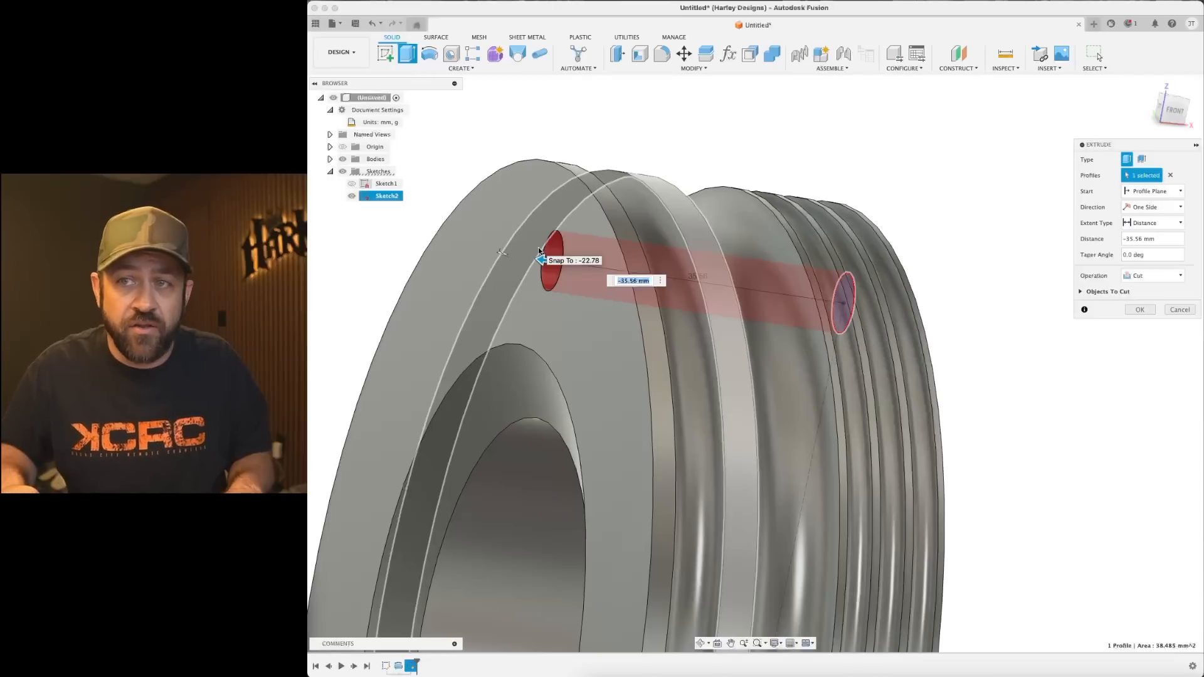
{"action": "key", "text": "Return"}
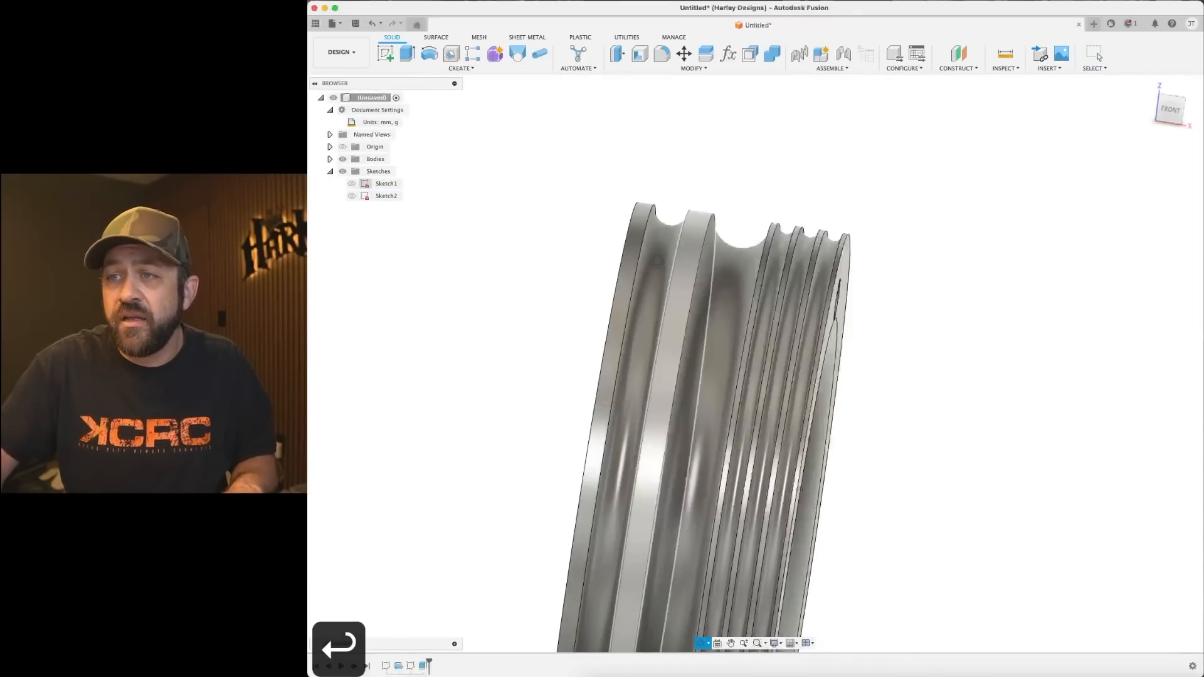
{"action": "middle_click_drag", "start_coordinate": [657, 260], "coordinate": [612, 264], "text": "shift"}
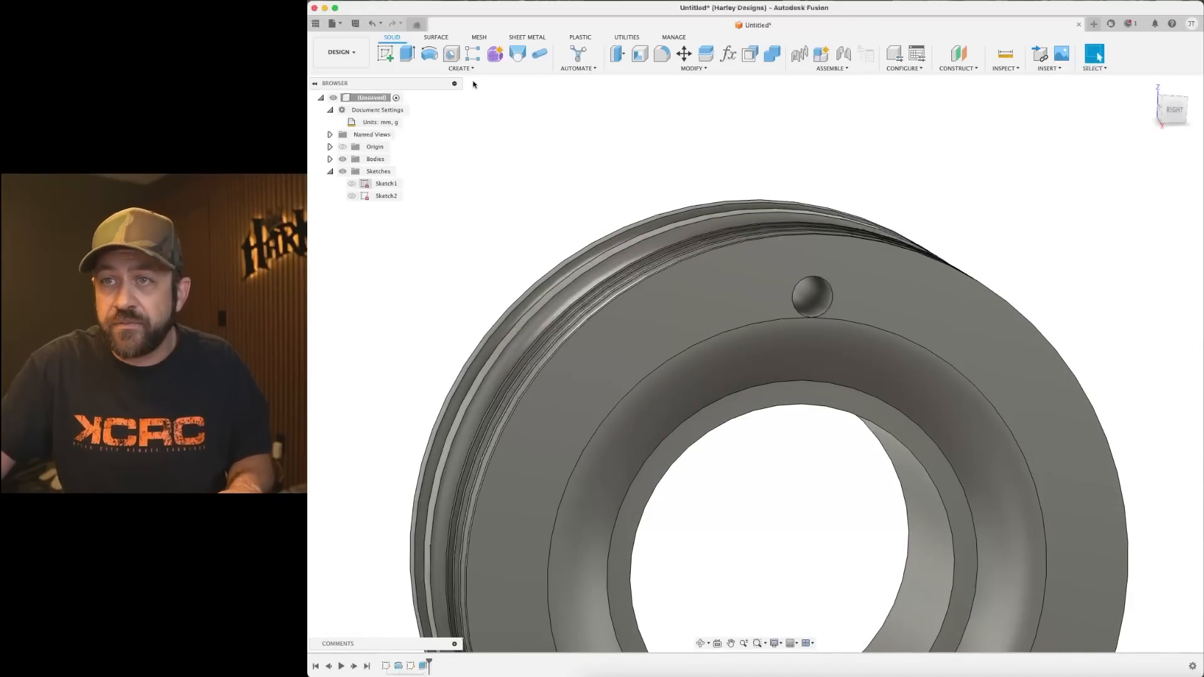
Chamfer the hole's edges on both side faces with an equal distance of 1.5 mm.
{"action": "scroll", "coordinate": [762, 333], "scroll_direction": "up", "scroll_amount": 4}
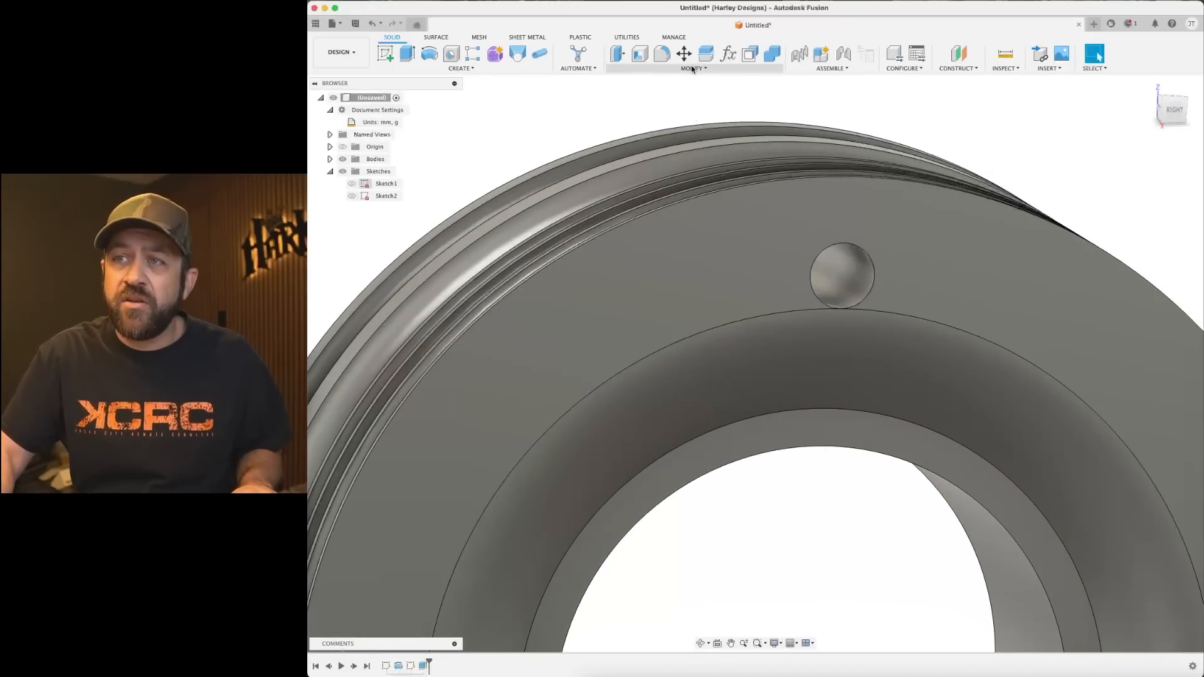
{"action": "left_click", "coordinate": [692, 69]}
{"action": "left_click", "coordinate": [646, 101]}
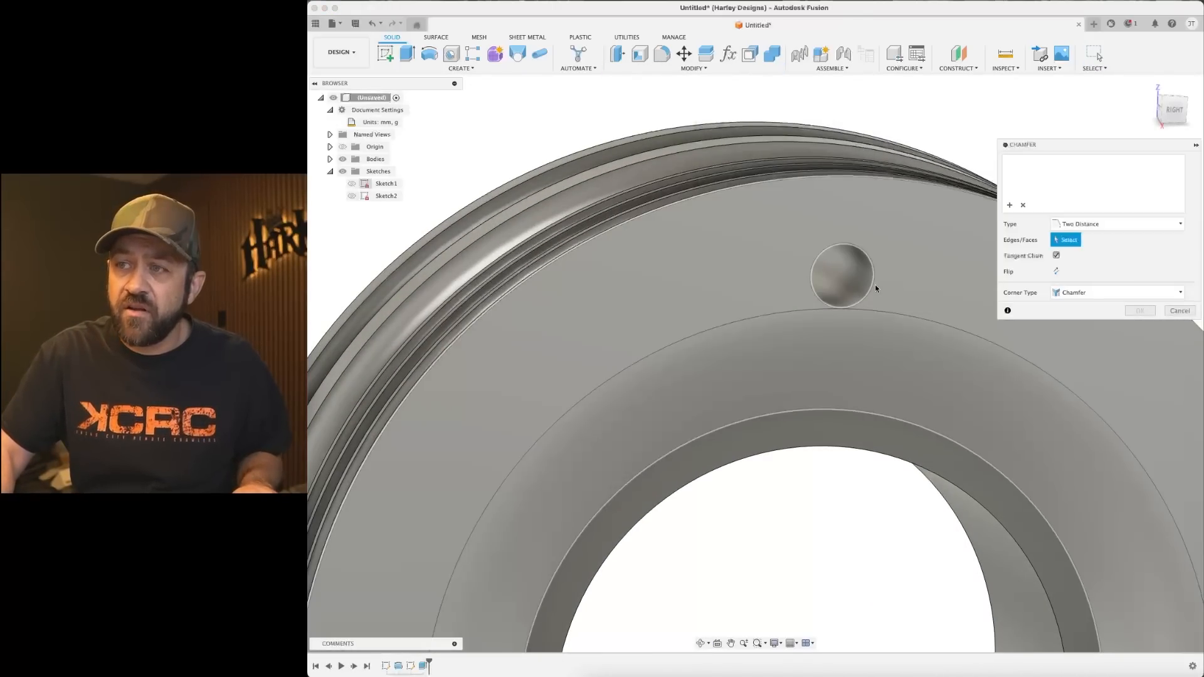
{"action": "left_click", "coordinate": [873, 284]}
{"action": "middle_click_drag", "start_coordinate": [876, 287], "coordinate": [839, 237], "text": "shift"}
{"action": "left_click", "coordinate": [616, 226]}
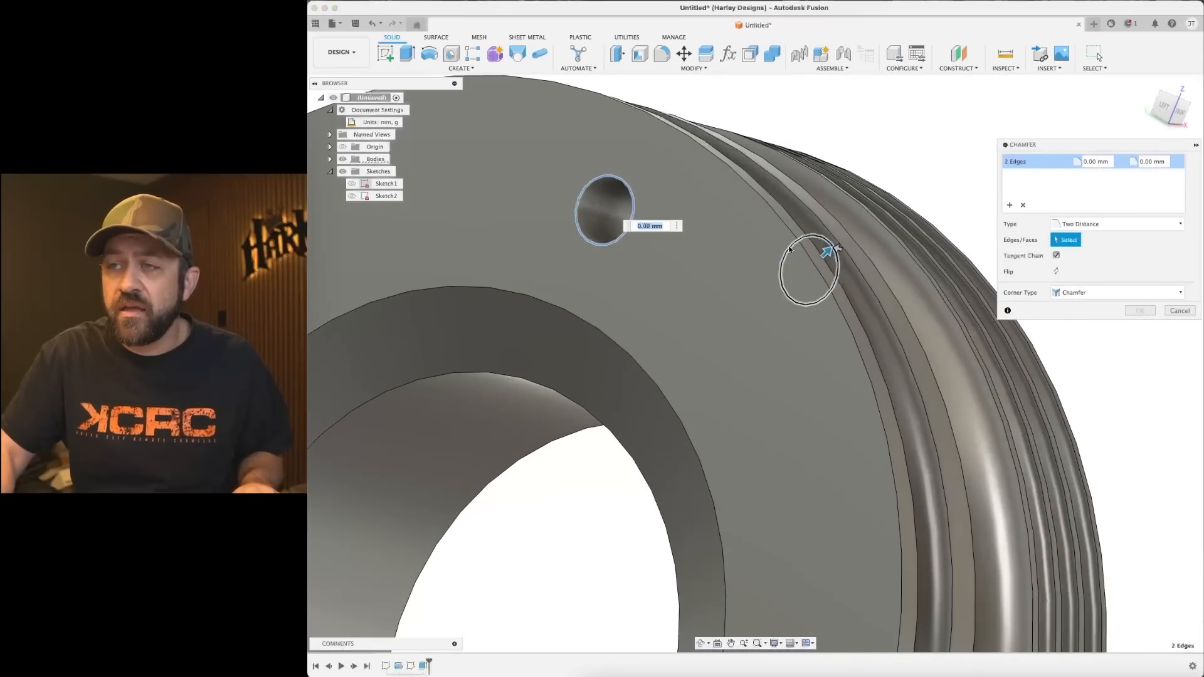
{"action": "middle_click_drag", "start_coordinate": [616, 227], "coordinate": [988, 249], "text": "shift"}
{"action": "left_click", "coordinate": [1129, 226]}
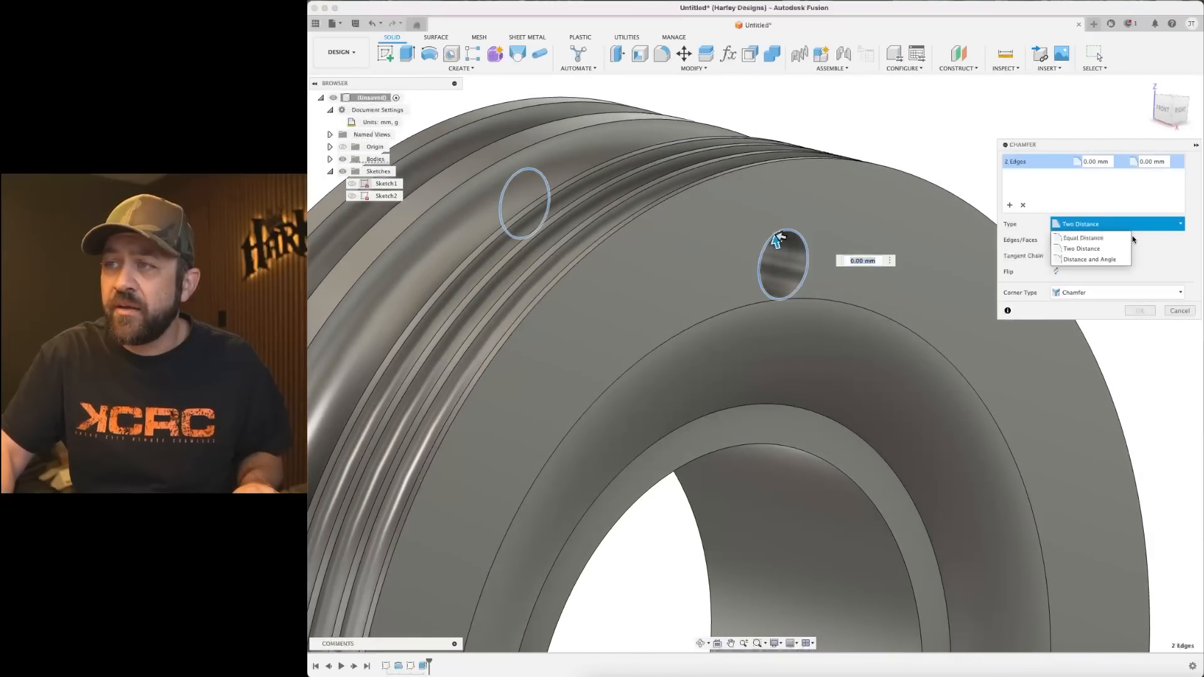
{"action": "left_click", "coordinate": [1121, 241]}
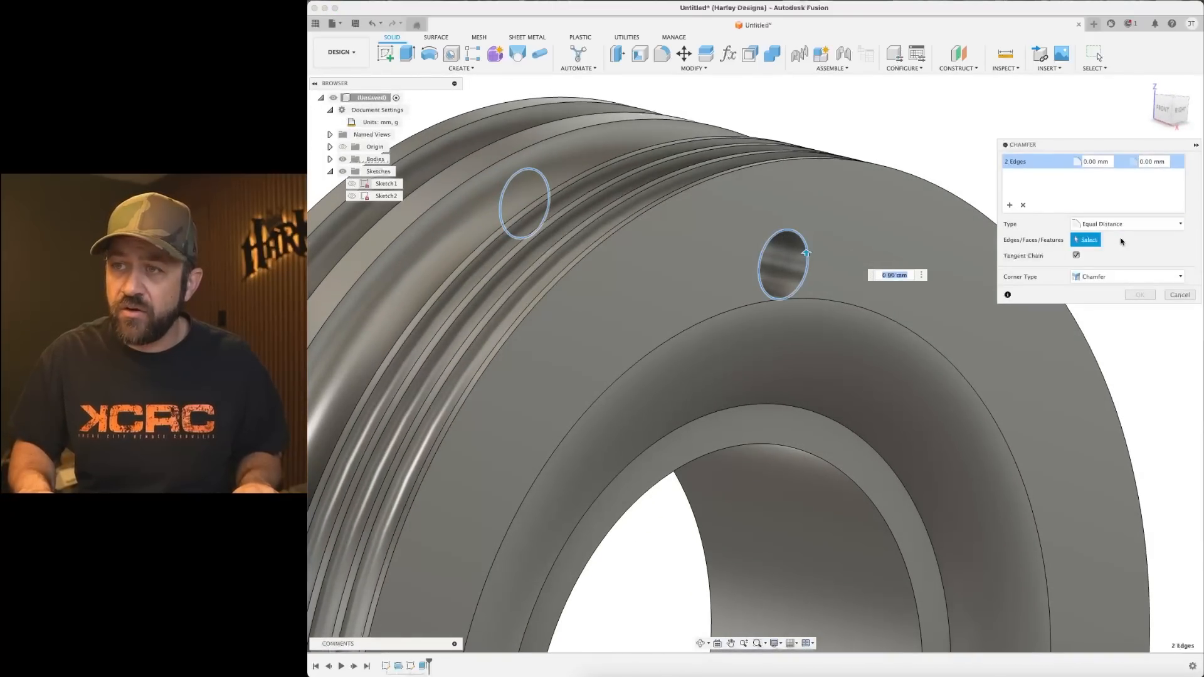
{"action": "type", "text": "1.5"}
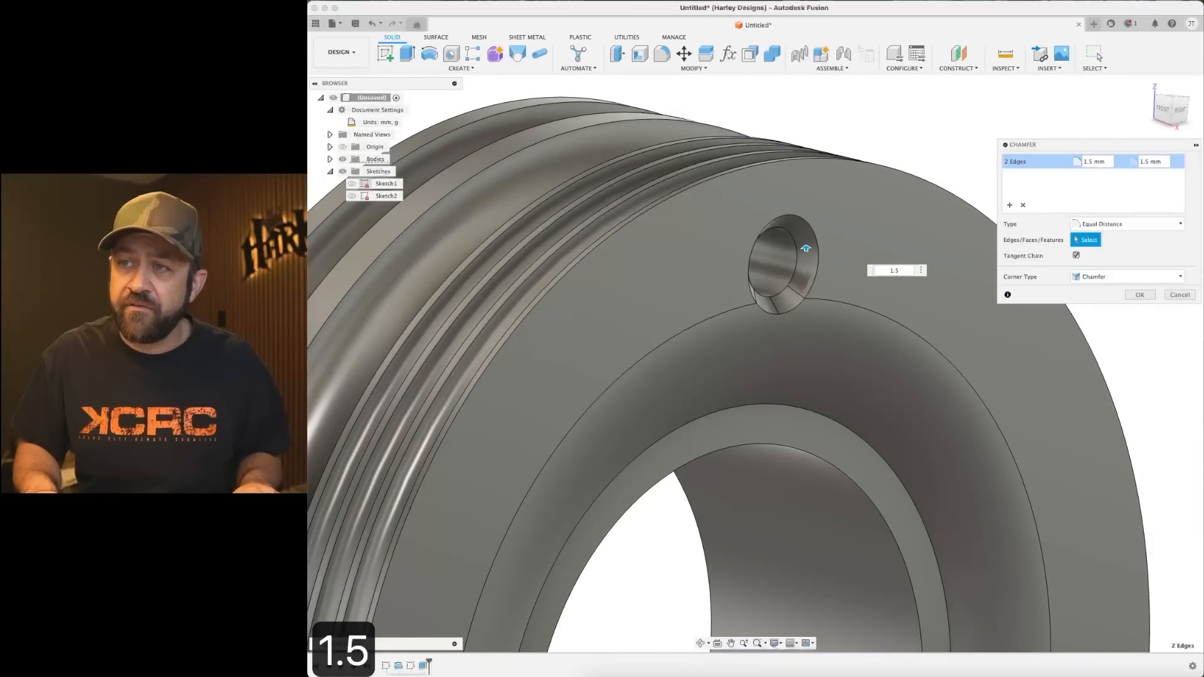
{"action": "key", "text": "Return"}
Start a circular pattern with the object type Features and select the hole cut and its chamfer.
{"action": "left_click", "coordinate": [1180, 111]}
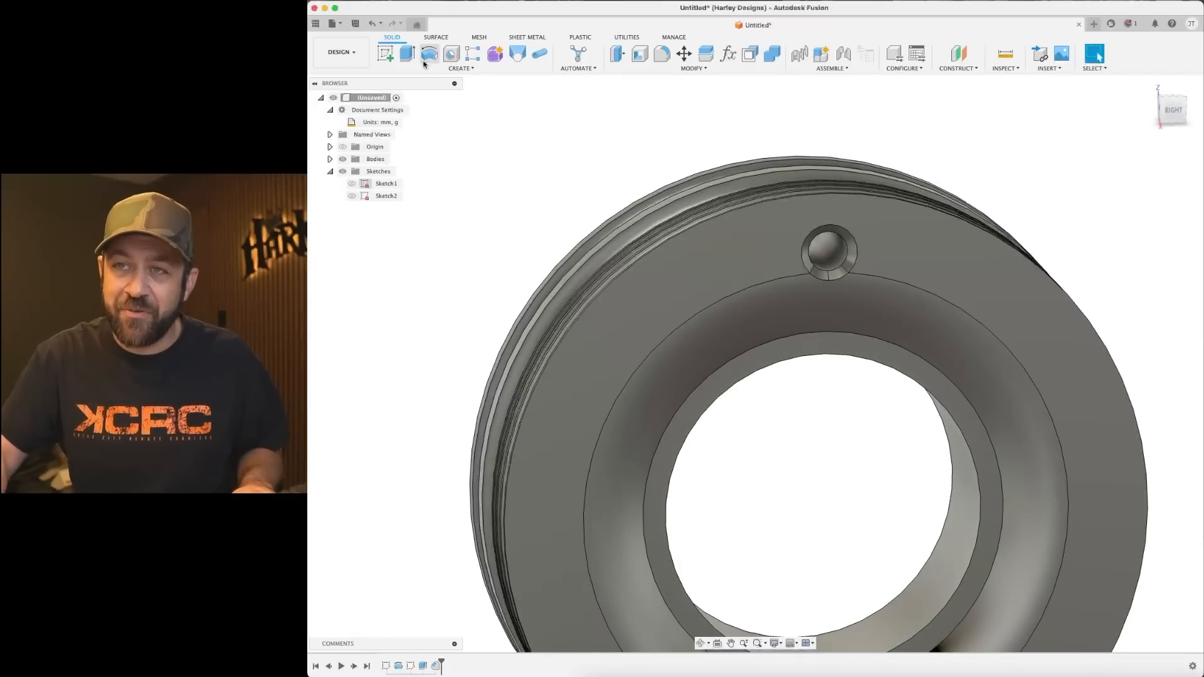
{"action": "left_click", "coordinate": [460, 68]}
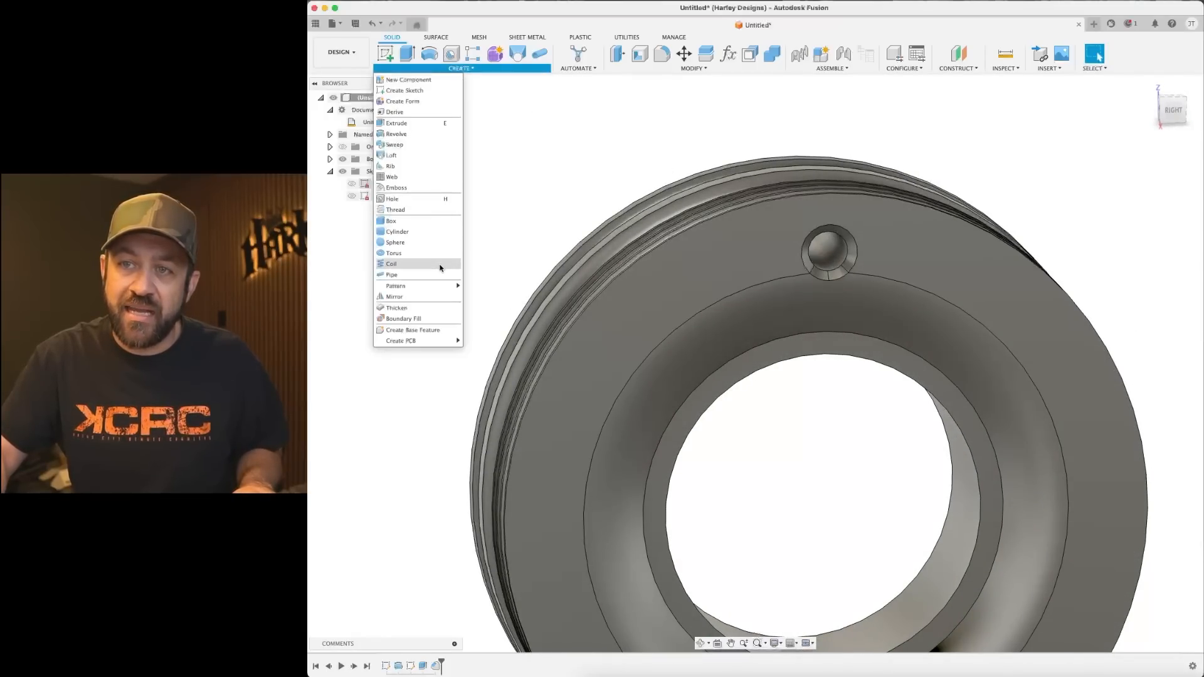
{"action": "mouse_move", "coordinate": [441, 286]}
{"action": "left_click", "coordinate": [494, 296]}
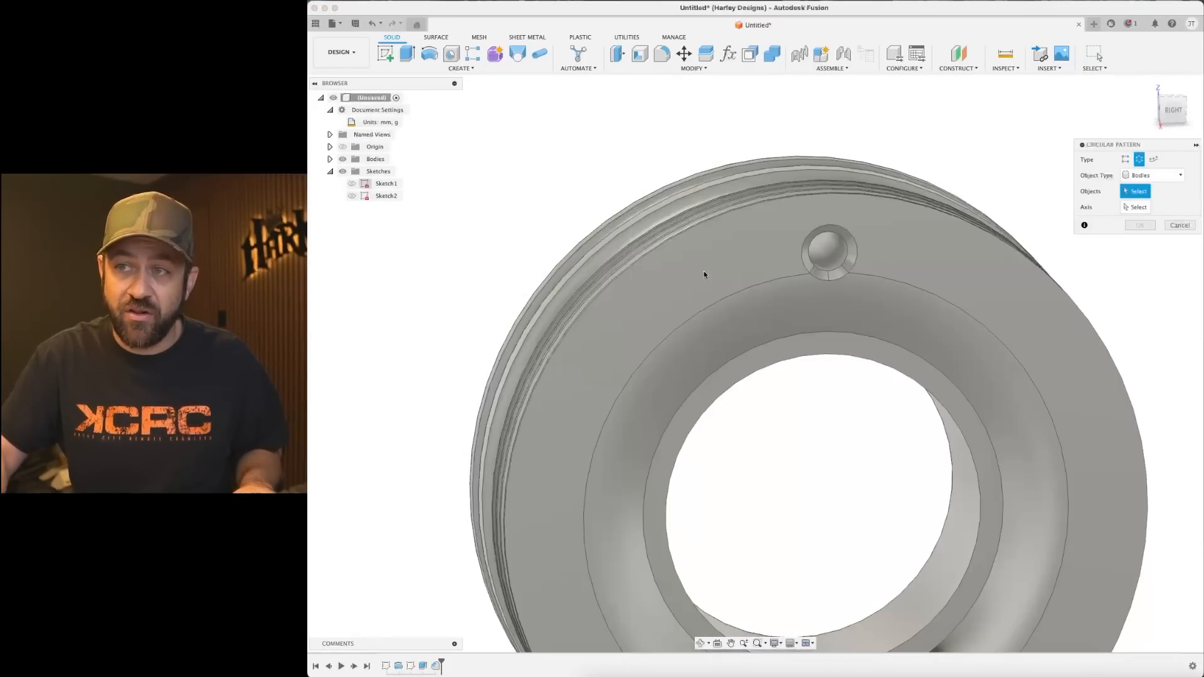
{"action": "left_click", "coordinate": [1159, 178]}
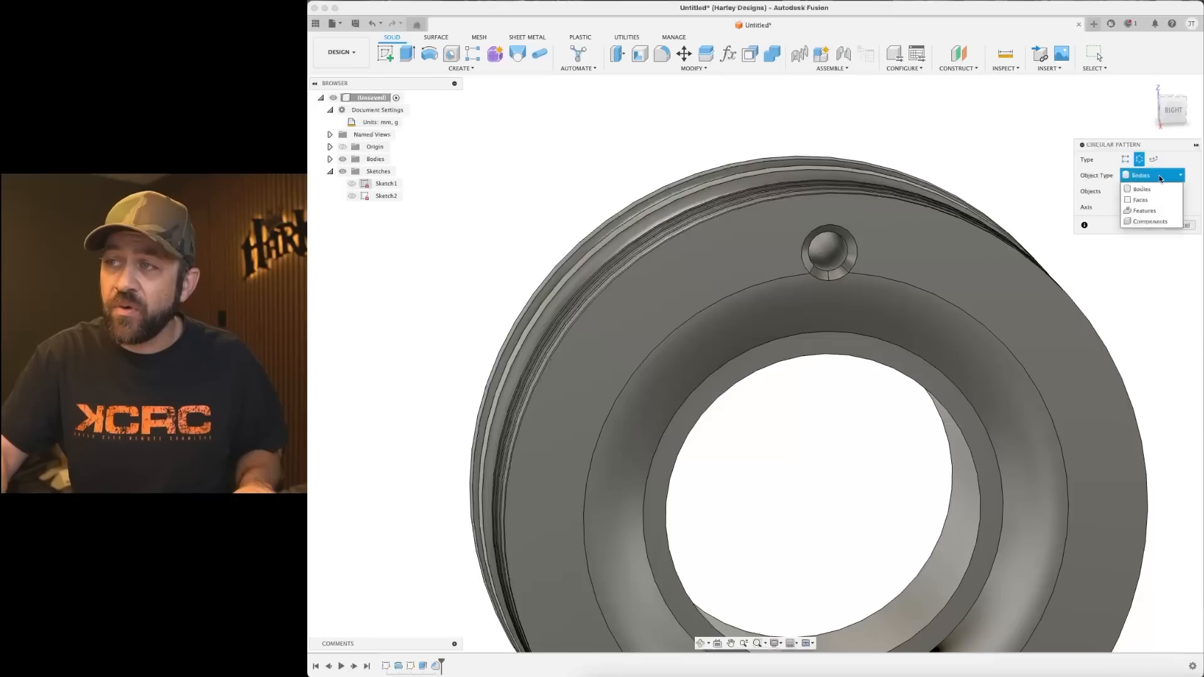
{"action": "left_click", "coordinate": [1159, 211]}
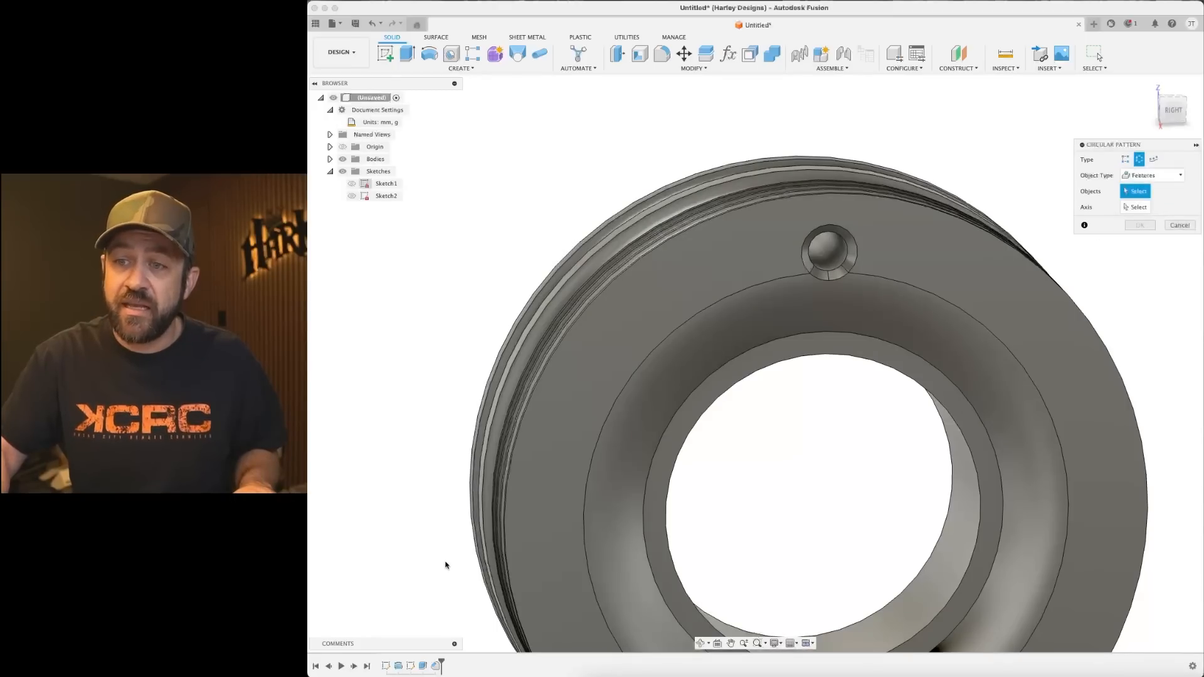
{"action": "scroll", "coordinate": [852, 263], "scroll_direction": "up", "scroll_amount": 5}
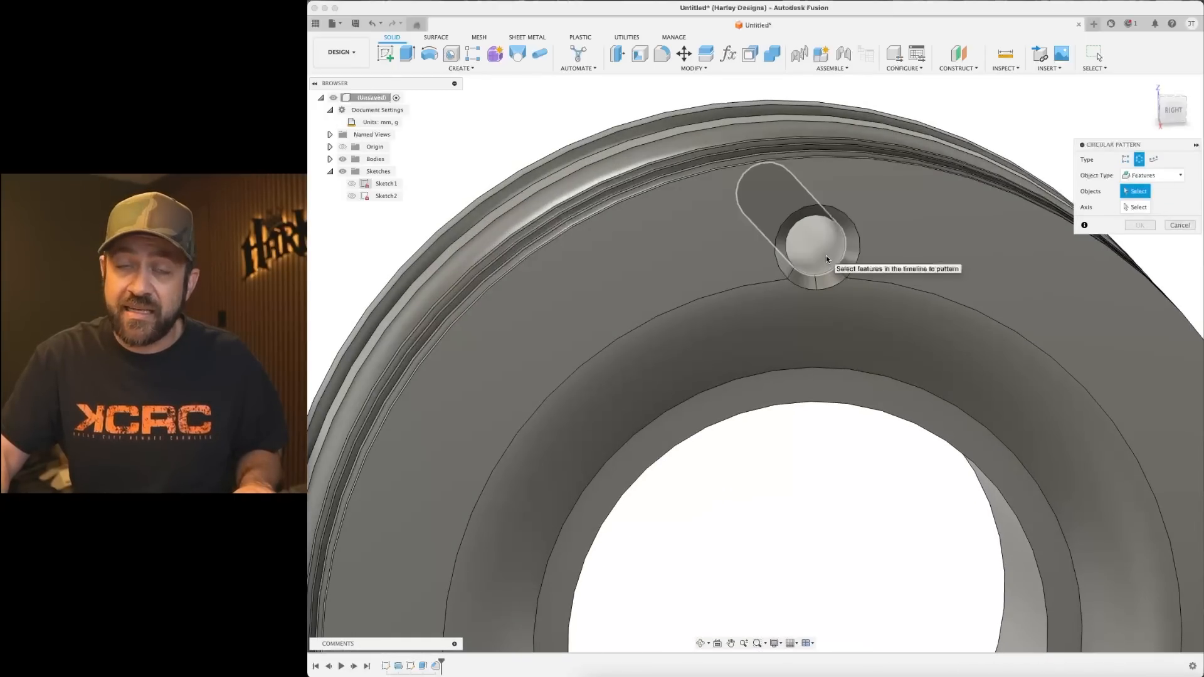
{"action": "left_click", "coordinate": [826, 255]}
{"action": "scroll", "coordinate": [837, 248], "scroll_direction": "up", "scroll_amount": 4}
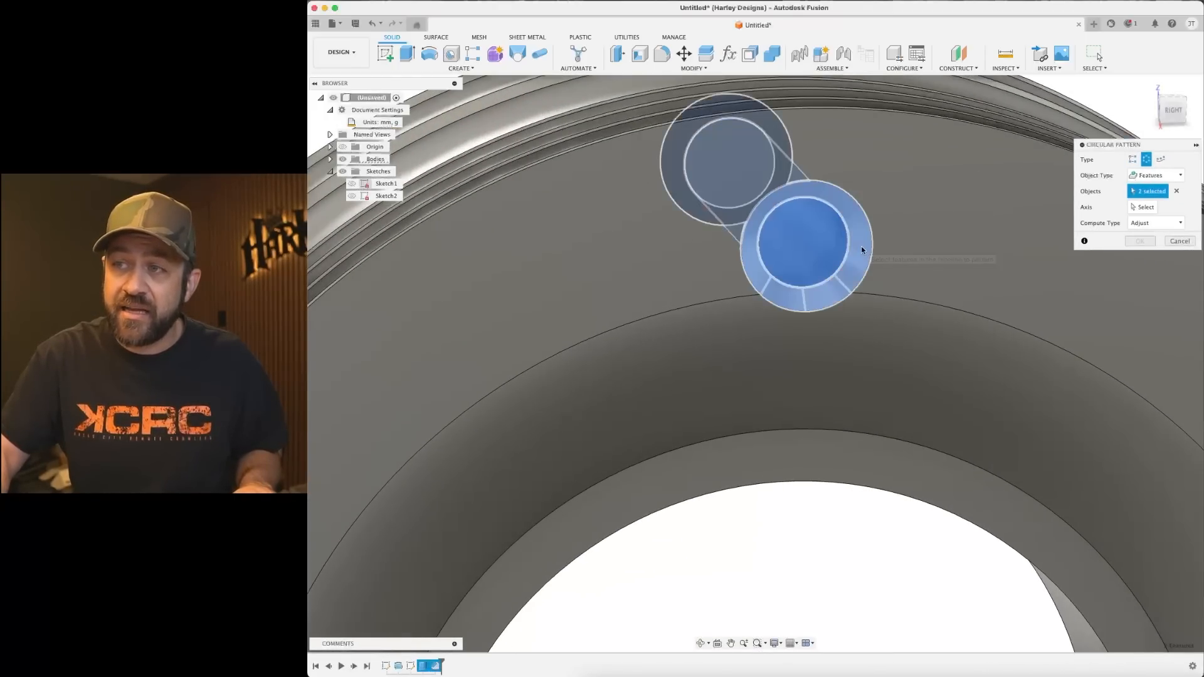
{"action": "scroll", "coordinate": [860, 249], "scroll_direction": "down", "scroll_amount": 5}
{"action": "middle_click_drag", "start_coordinate": [848, 254], "coordinate": [744, 215], "text": "shift"}
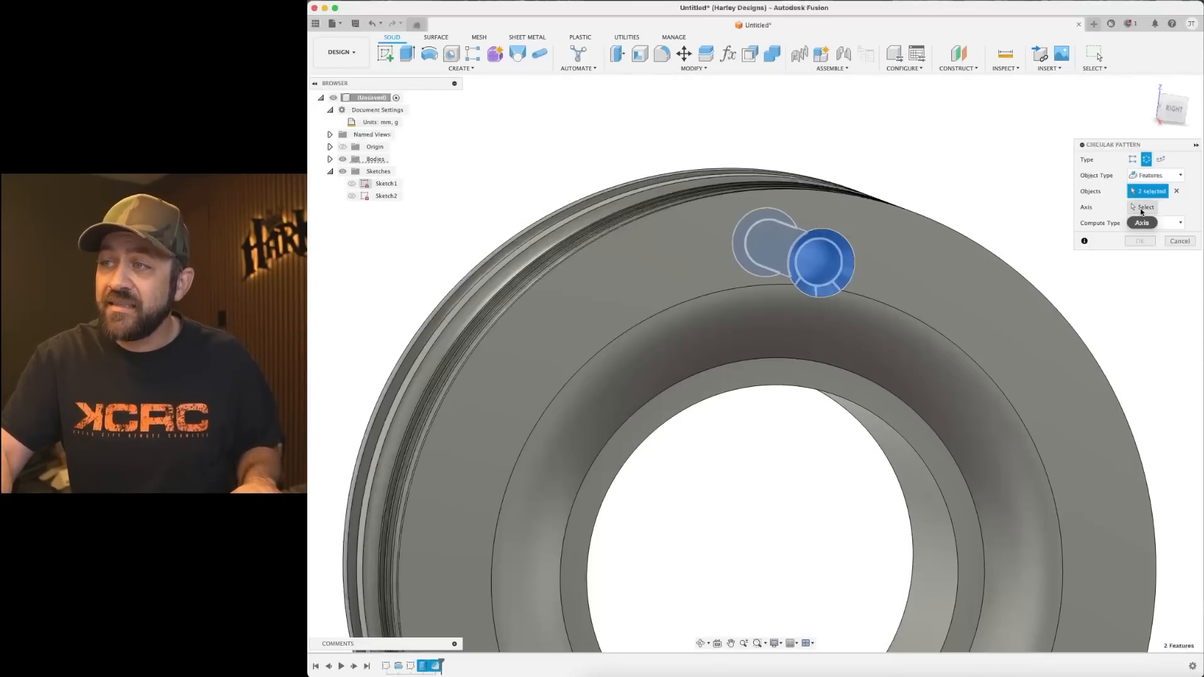
Use the ring's bore as the pattern axis and create 12 instances over the full circle.
{"action": "left_click", "coordinate": [1141, 210]}
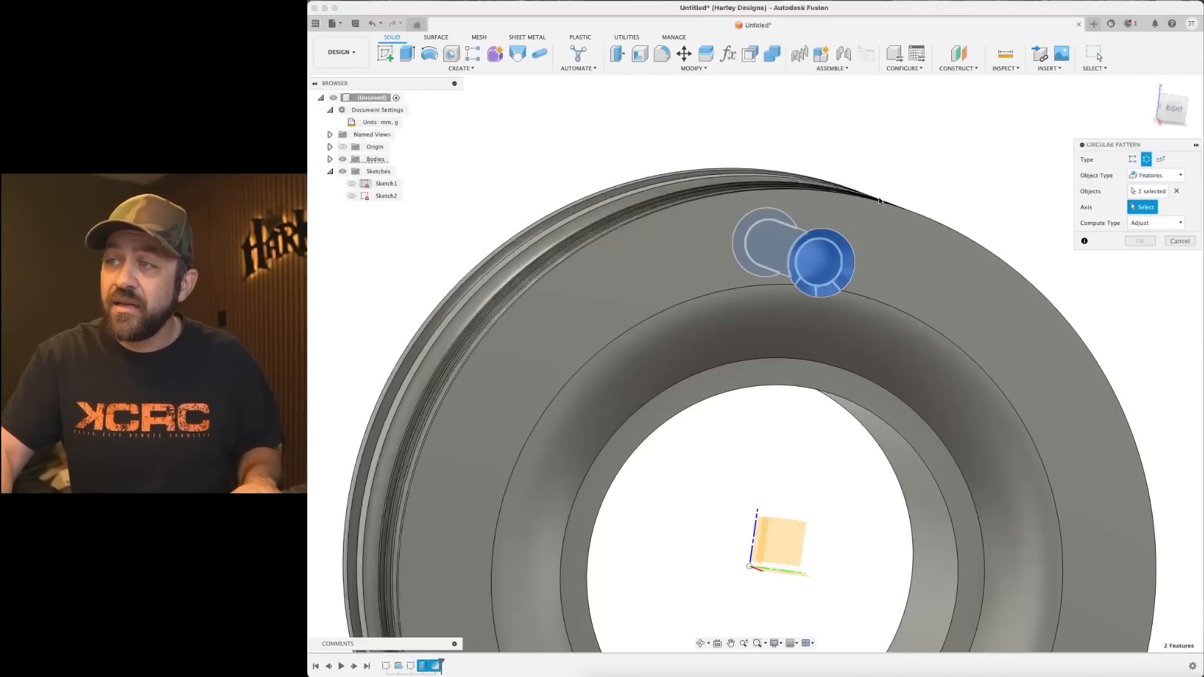
{"action": "scroll", "coordinate": [885, 198], "scroll_direction": "down", "scroll_amount": 5}
{"action": "middle_click_drag", "start_coordinate": [771, 433], "coordinate": [795, 444], "text": "shift"}
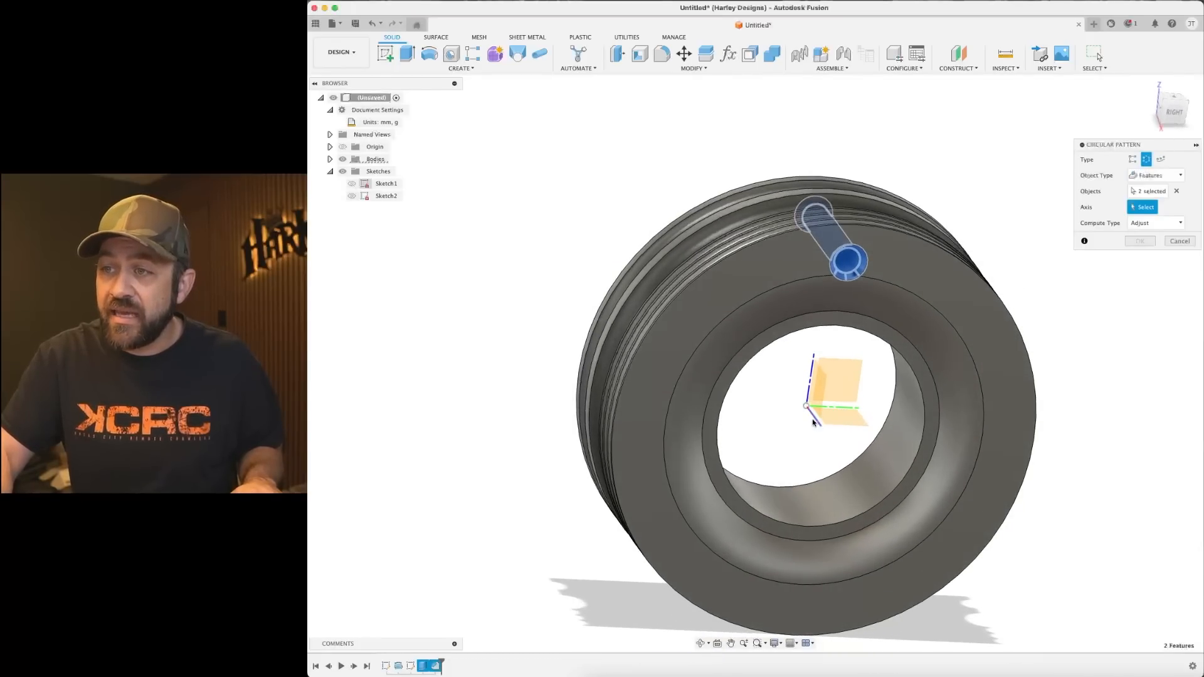
{"action": "left_click", "coordinate": [840, 491]}
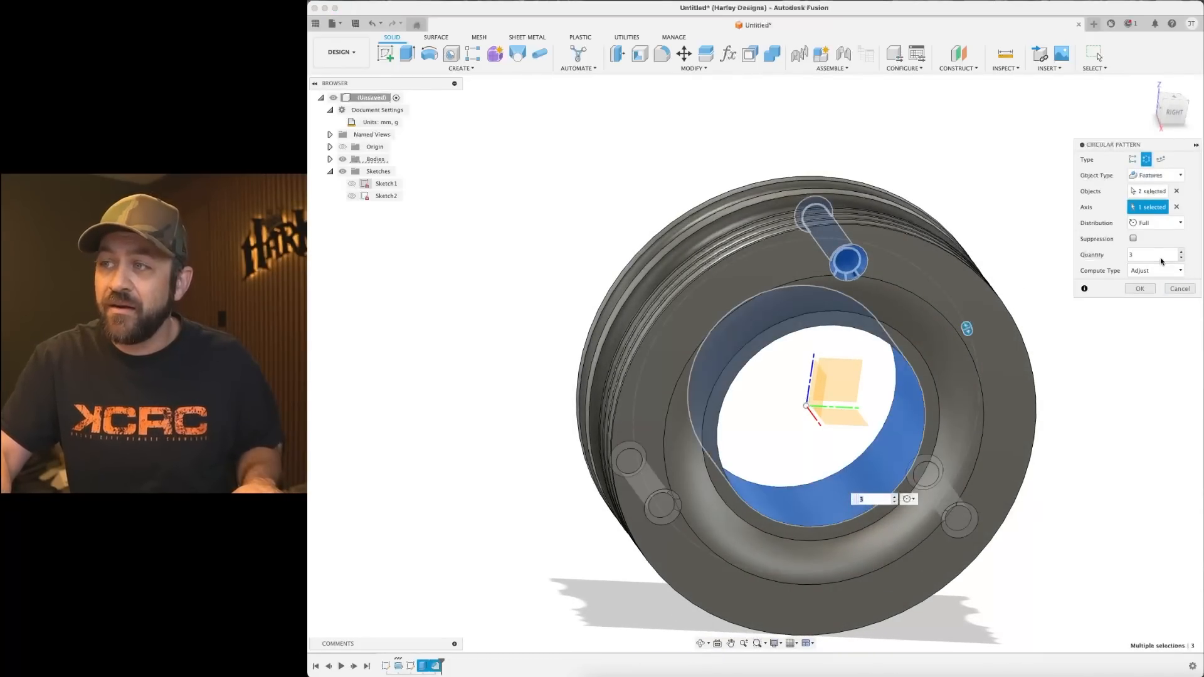
{"action": "type", "text": "12"}
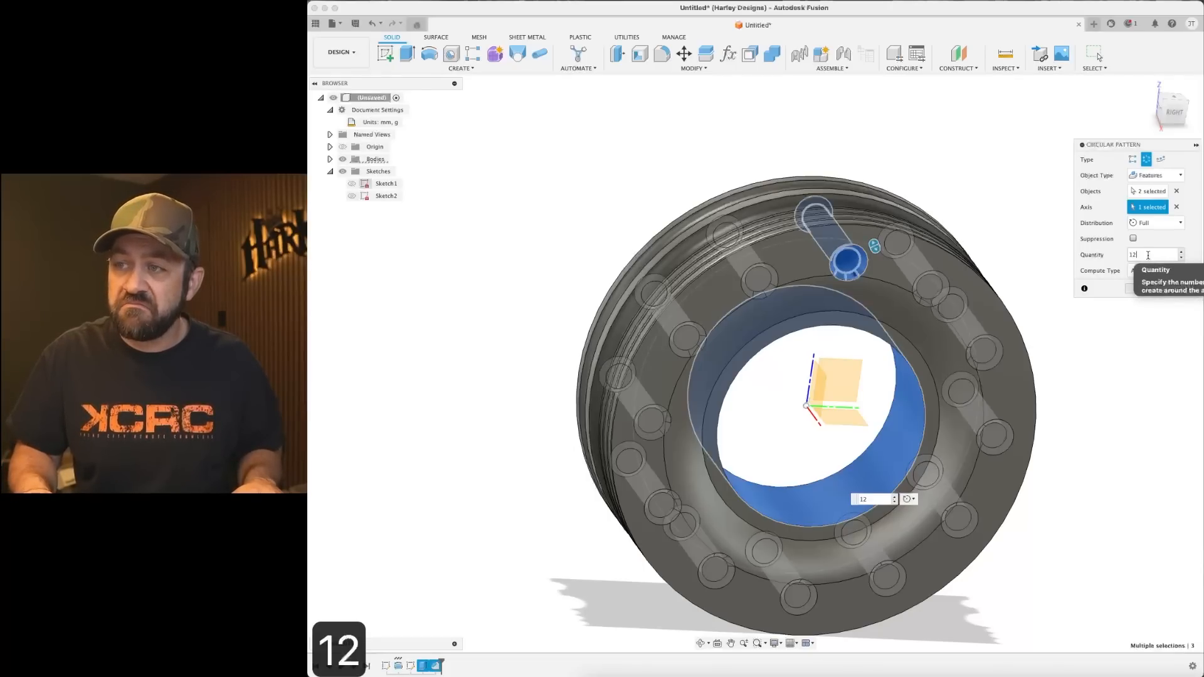
{"action": "key", "text": "Return"}
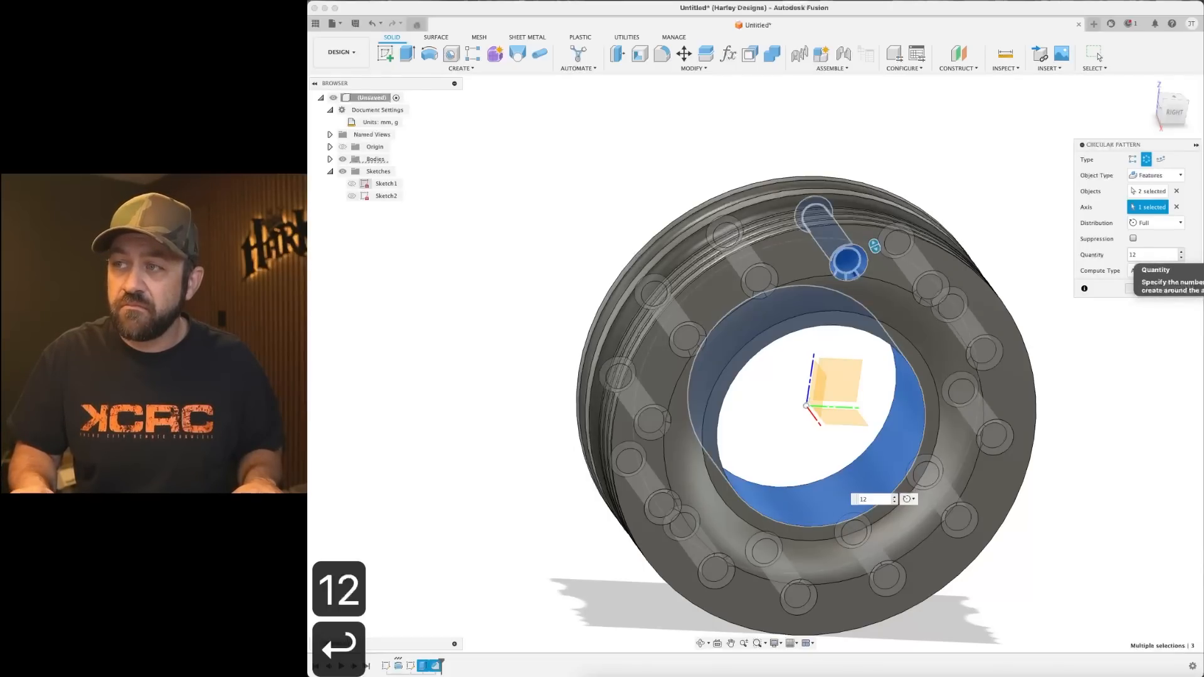
Examine the spacing of the chamfered holes around the ring from several angles.
{"action": "scroll", "coordinate": [847, 291], "scroll_direction": "up", "scroll_amount": 5}
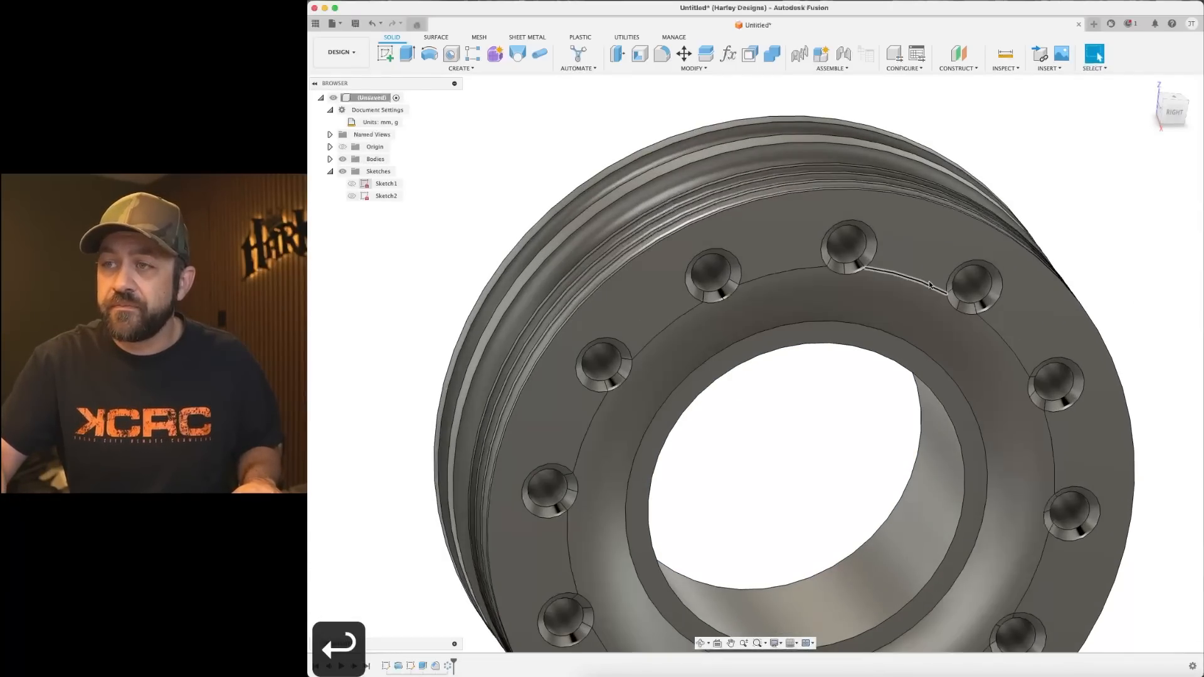
{"action": "middle_click_drag", "start_coordinate": [847, 290], "coordinate": [896, 264], "text": "shift"}
{"action": "scroll", "coordinate": [893, 269], "scroll_direction": "down", "scroll_amount": 5}
{"action": "mouse_move", "coordinate": [890, 332]}
{"action": "middle_mouse_down"}
{"action": "mouse_move", "coordinate": [861, 280]}
{"action": "mouse_move", "coordinate": [849, 309]}
{"action": "mouse_move", "coordinate": [895, 321]}
{"action": "middle_mouse_up"}
{"action": "scroll", "coordinate": [848, 311], "scroll_direction": "up", "scroll_amount": 5}
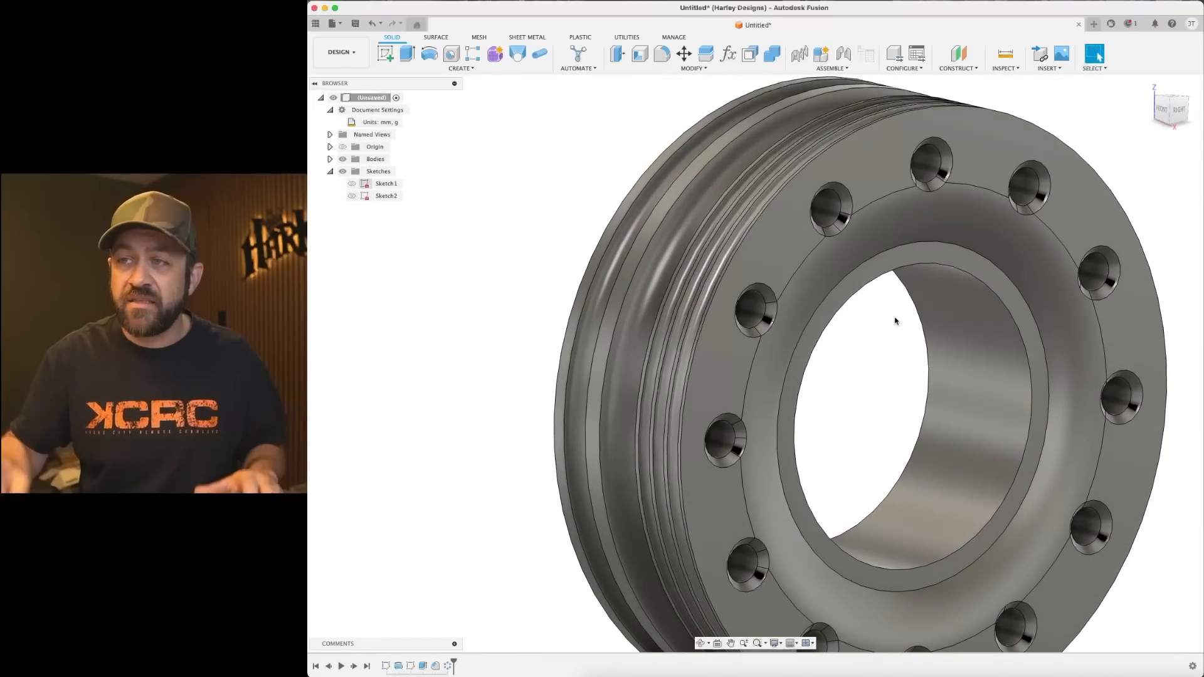
{"action": "scroll", "coordinate": [897, 191], "scroll_direction": "down", "scroll_amount": 4}
{"action": "scroll", "coordinate": [898, 191], "scroll_direction": "up", "scroll_amount": 3}
{"action": "middle_click_drag", "start_coordinate": [901, 198], "coordinate": [871, 205], "text": "shift"}
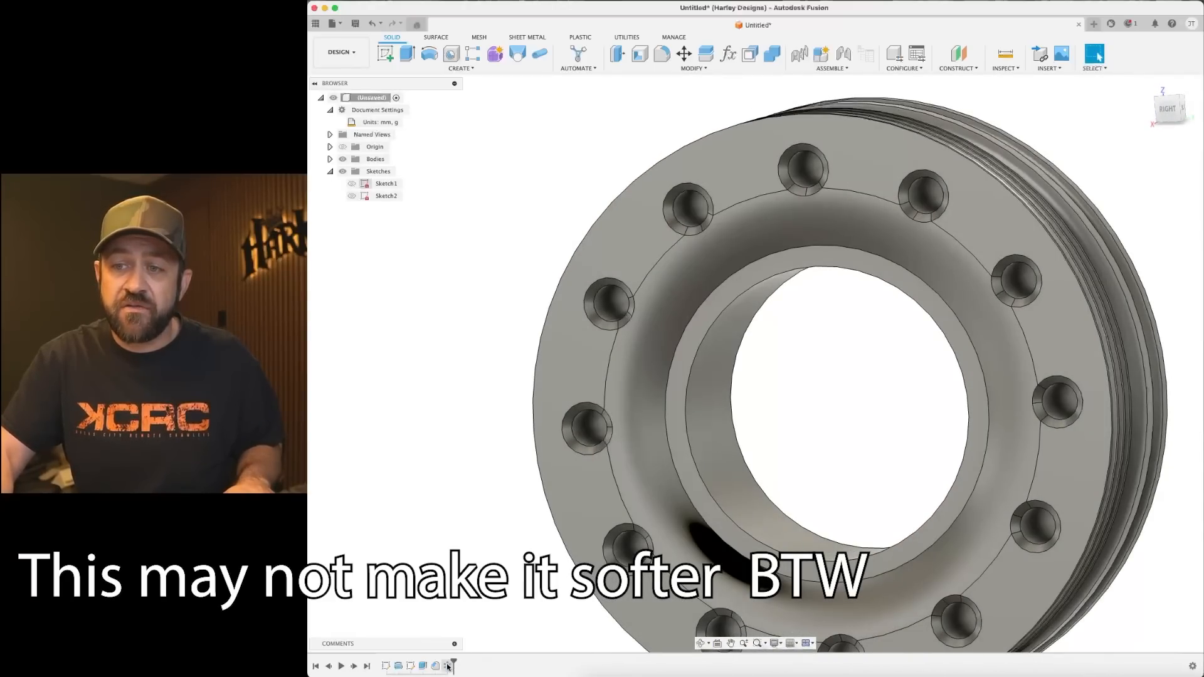
Edit the circular pattern of the chamfered holes and set its quantity to 16.
{"action": "right_click", "coordinate": [448, 666]}
{"action": "left_click", "coordinate": [488, 560]}
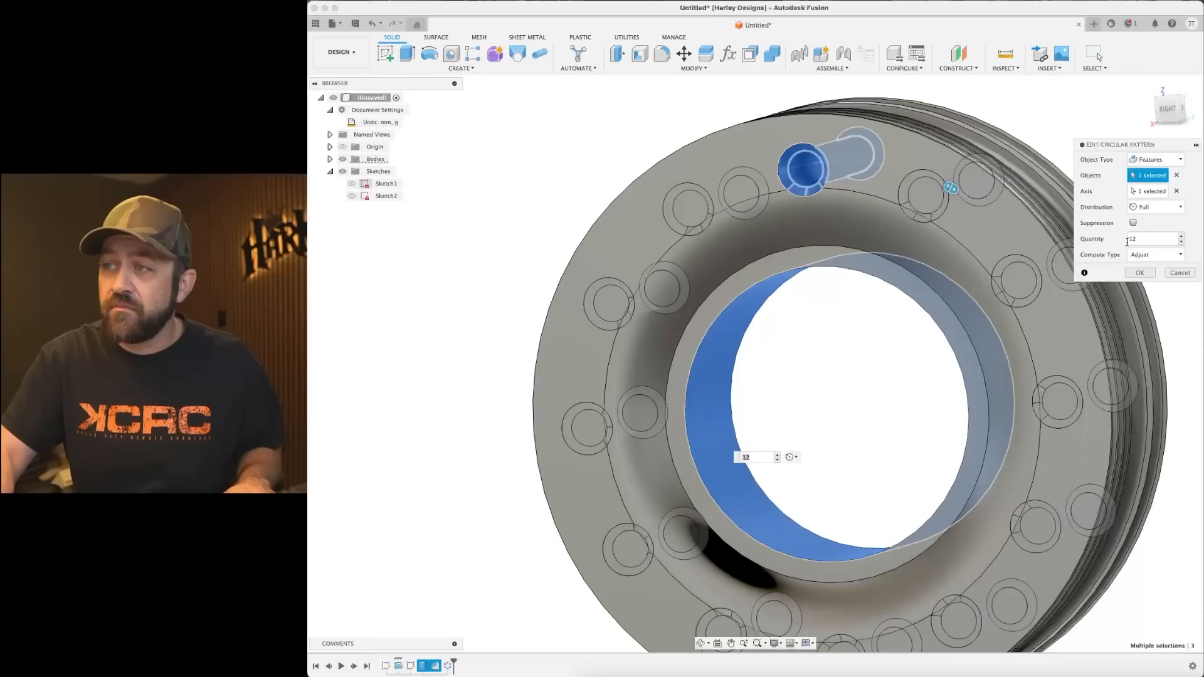
{"action": "type", "text": "6"}
{"action": "key", "text": "Return"}
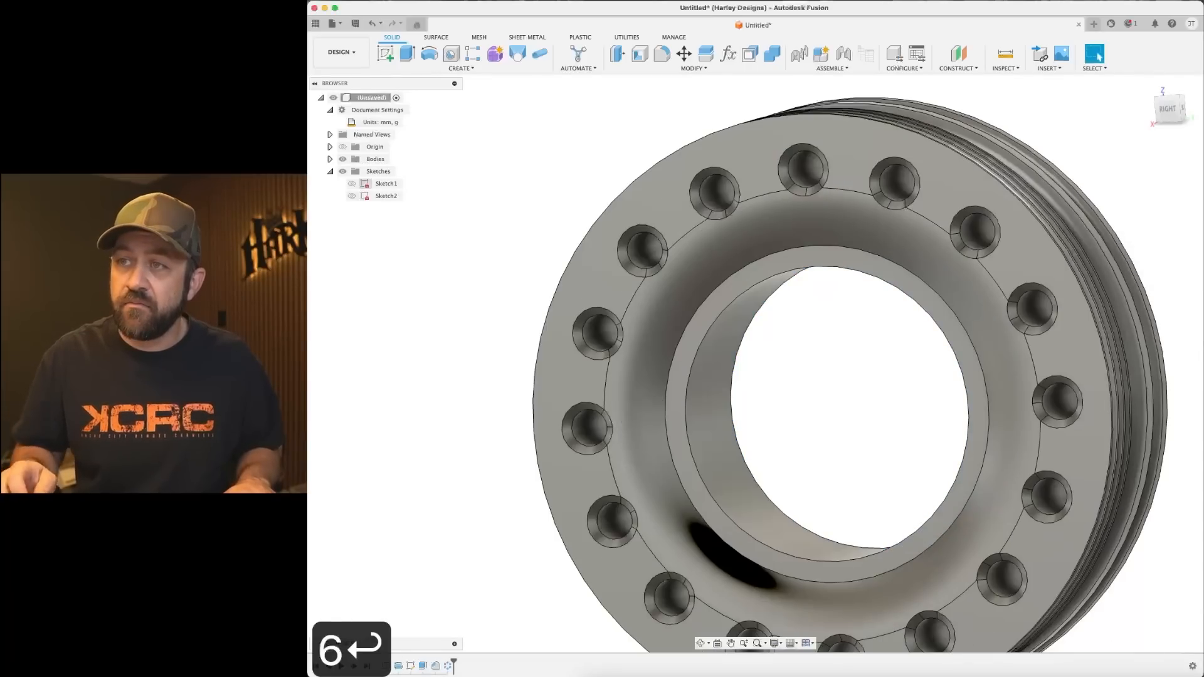
Examine the patterned holes against the bore recess edge and the grooved outer profile.
{"action": "scroll", "coordinate": [728, 412], "scroll_direction": "down", "scroll_amount": 5}
{"action": "middle_click_drag", "start_coordinate": [733, 393], "coordinate": [756, 384], "text": "shift"}
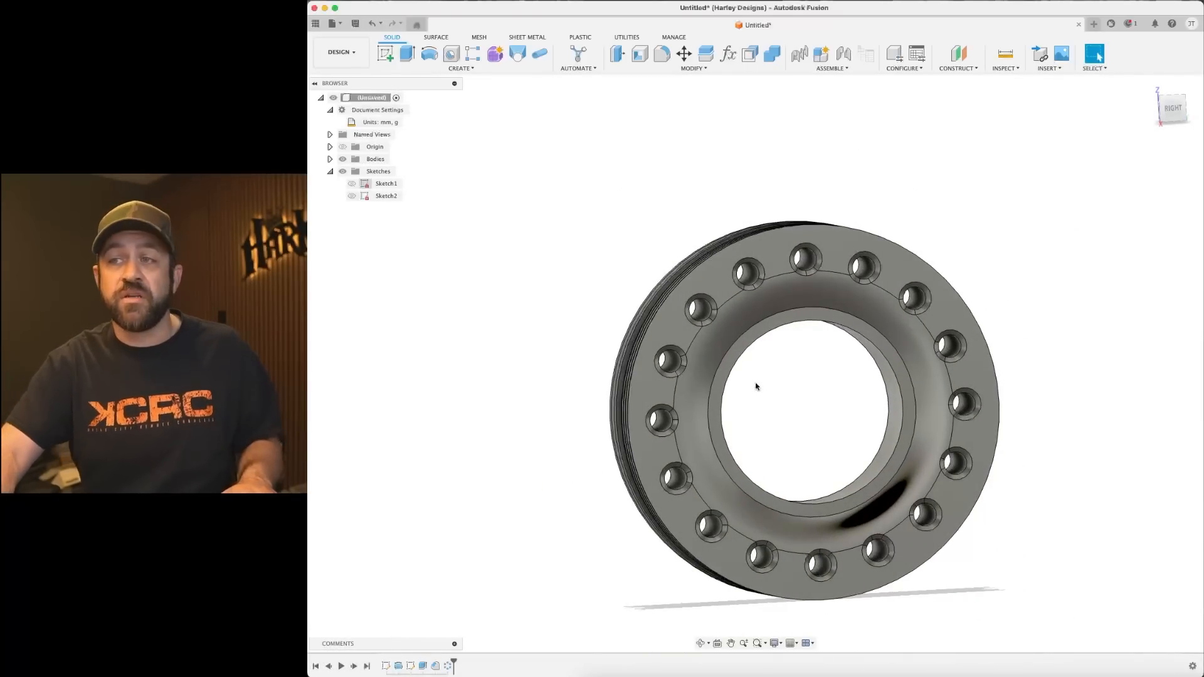
{"action": "scroll", "coordinate": [809, 333], "scroll_direction": "up", "scroll_amount": 5}
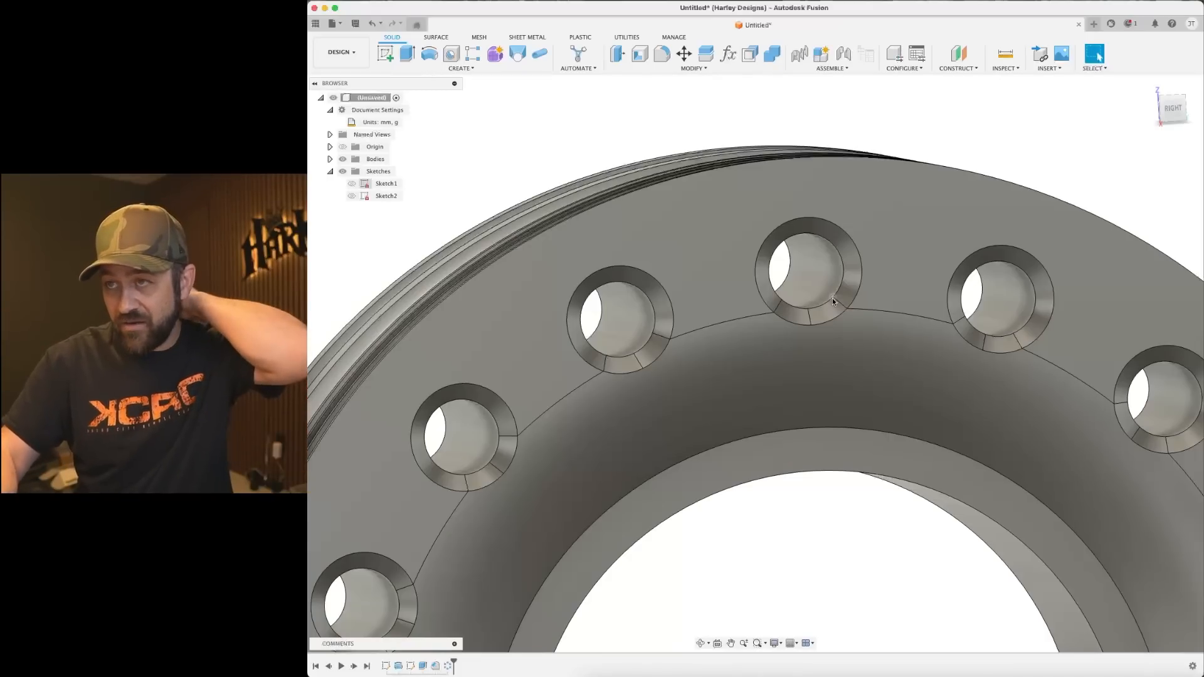
{"action": "scroll", "coordinate": [644, 283], "scroll_direction": "down", "scroll_amount": 6}
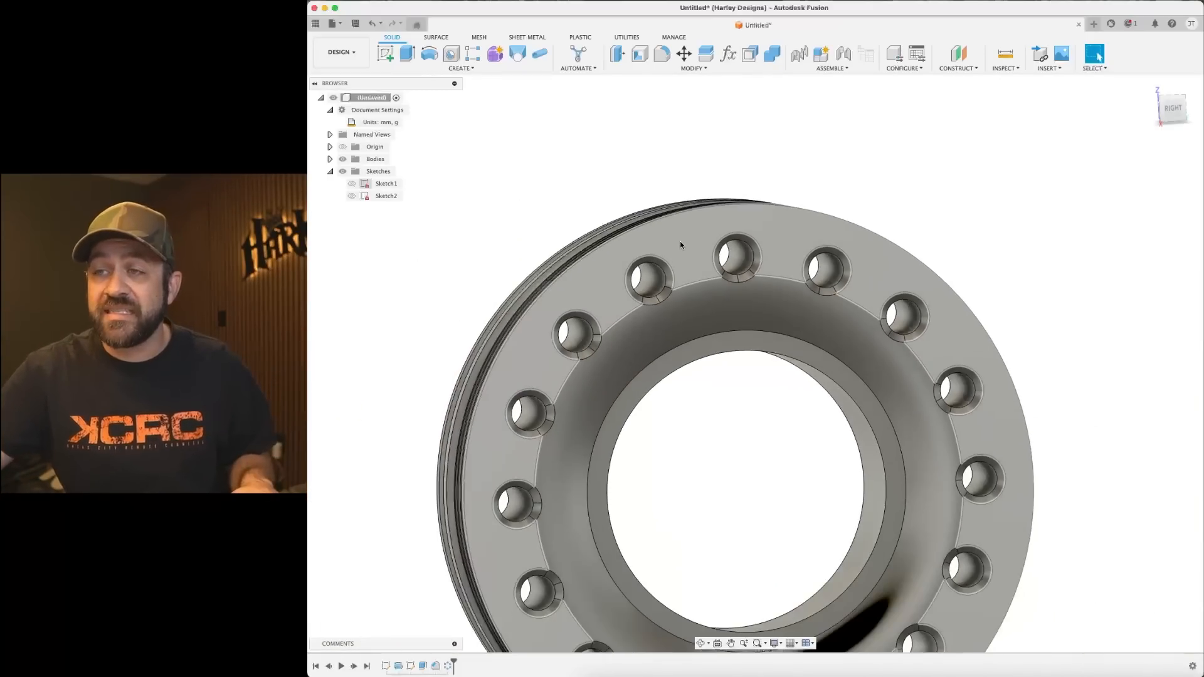
{"action": "middle_click_drag", "start_coordinate": [645, 282], "coordinate": [667, 254], "text": "shift"}
{"action": "scroll", "coordinate": [666, 255], "scroll_direction": "up", "scroll_amount": 8}
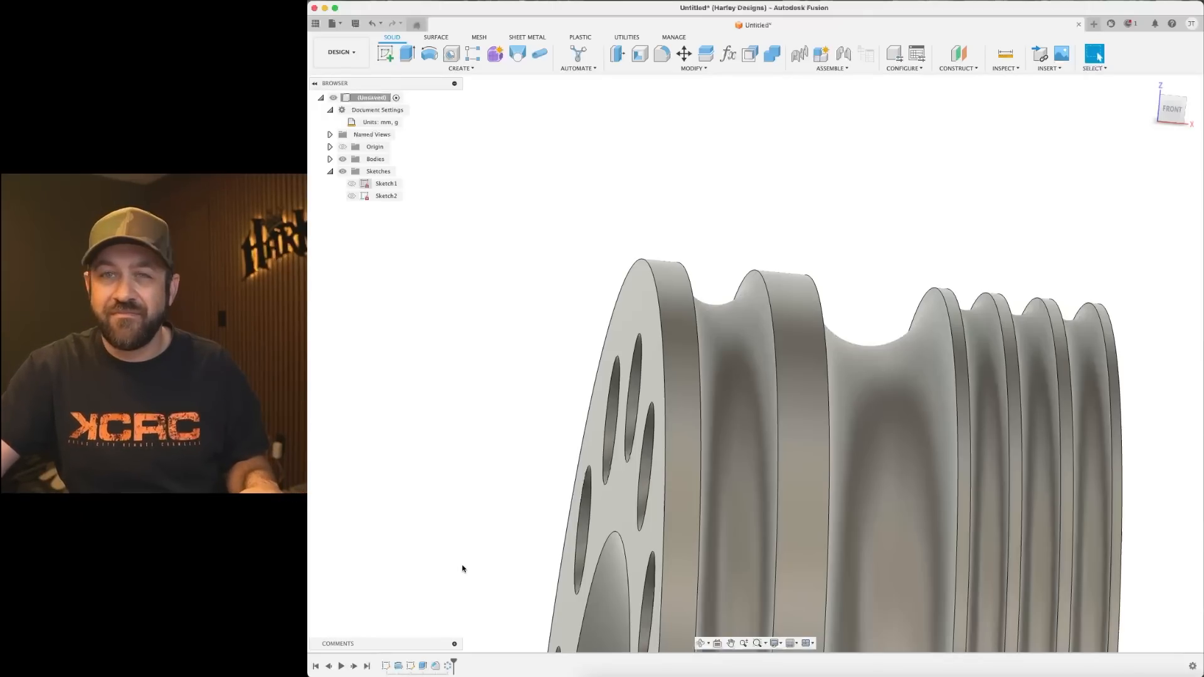
Edit the ring's profile sketch and set the spacing between the 6 mm and 10 mm groove circles to 10 mm.
{"action": "scroll", "coordinate": [823, 357], "scroll_direction": "down", "scroll_amount": 5}
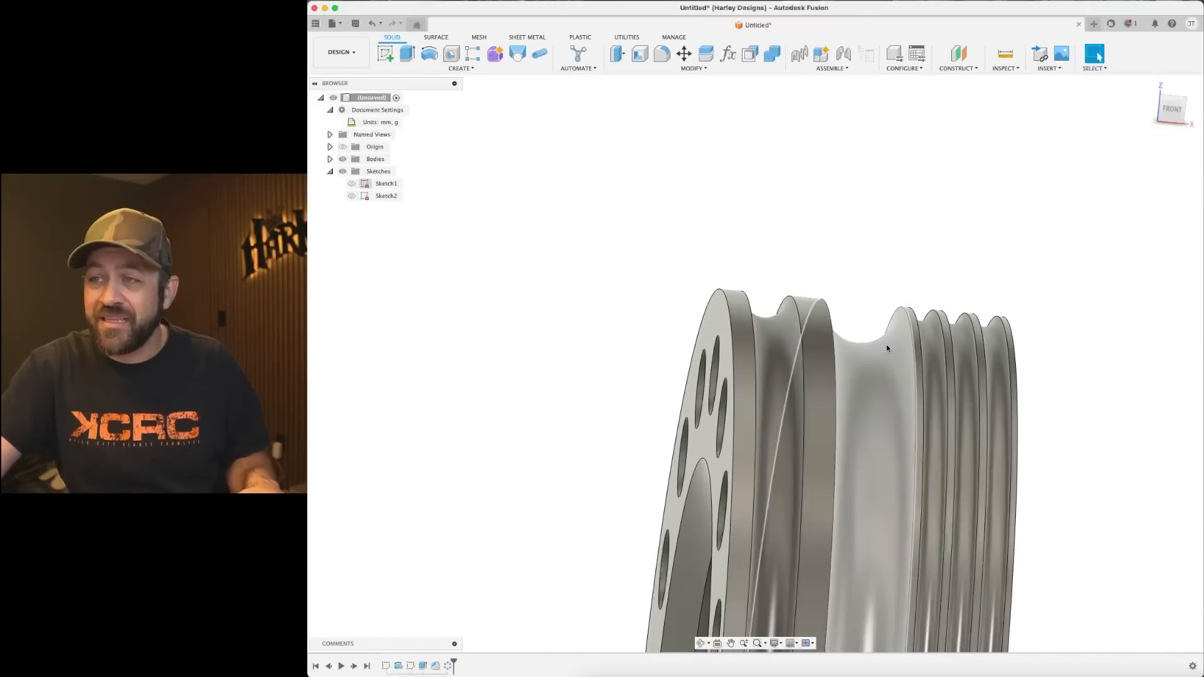
{"action": "middle_click_drag", "start_coordinate": [881, 343], "coordinate": [893, 351], "text": "shift"}
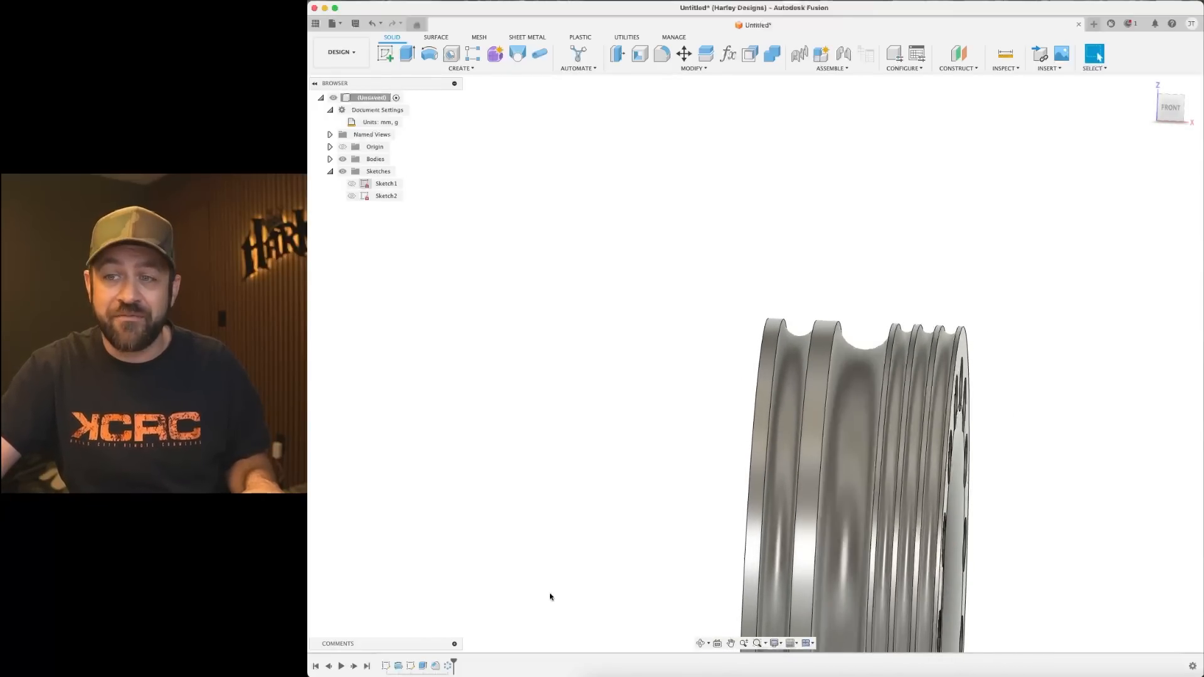
{"action": "right_click", "coordinate": [387, 666]}
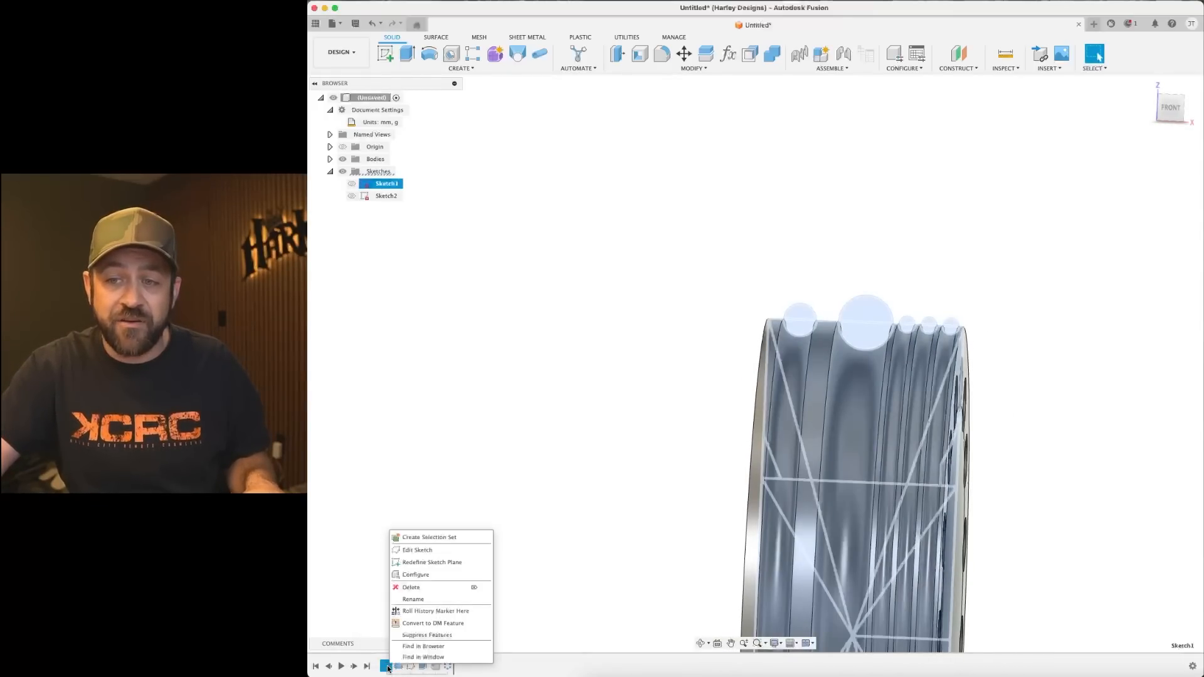
{"action": "left_click", "coordinate": [429, 552]}
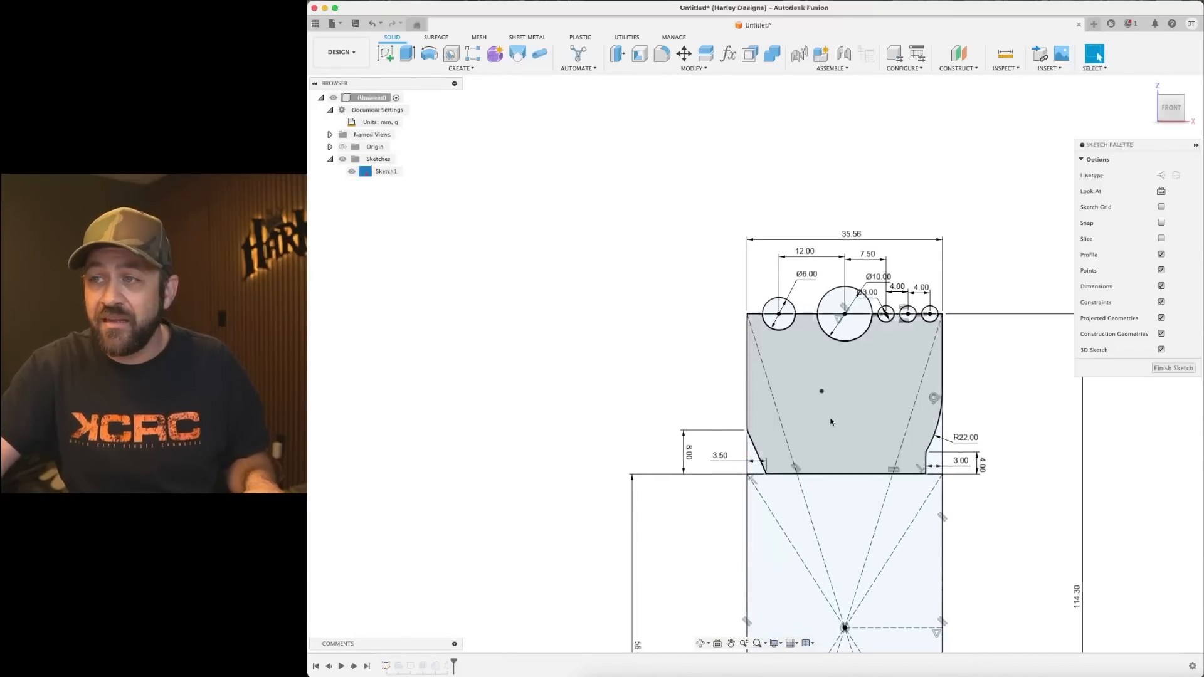
{"action": "double_click", "coordinate": [812, 212]}
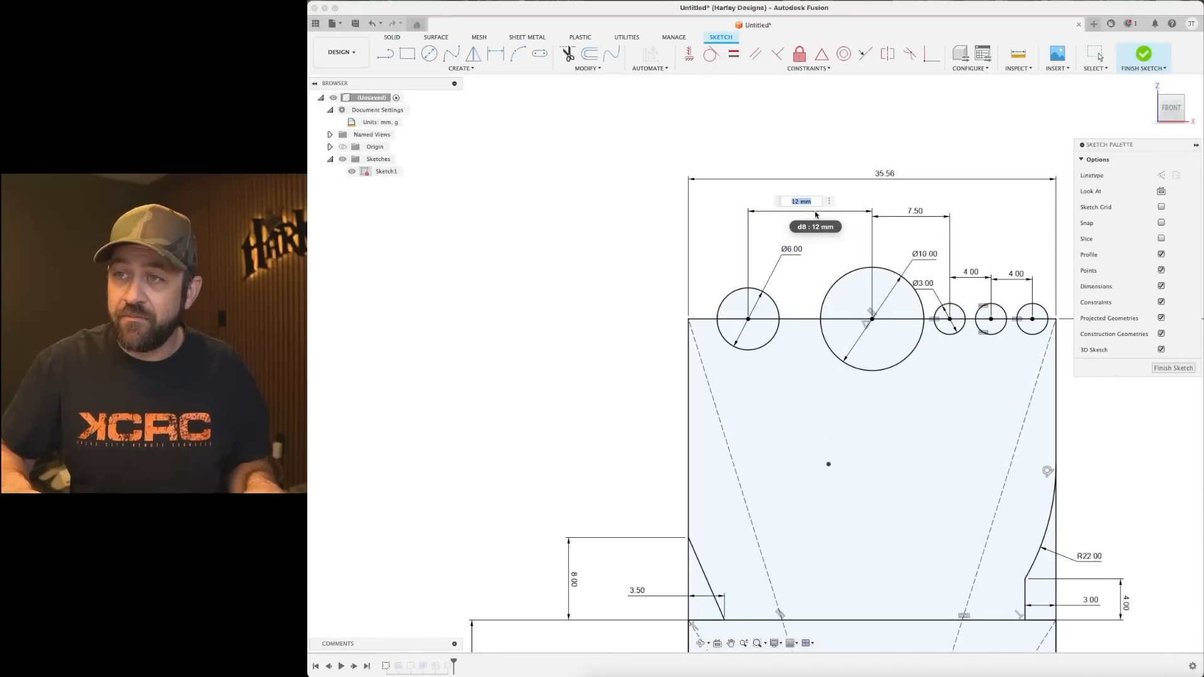
{"action": "type", "text": "10"}
{"action": "key", "text": "Return"}
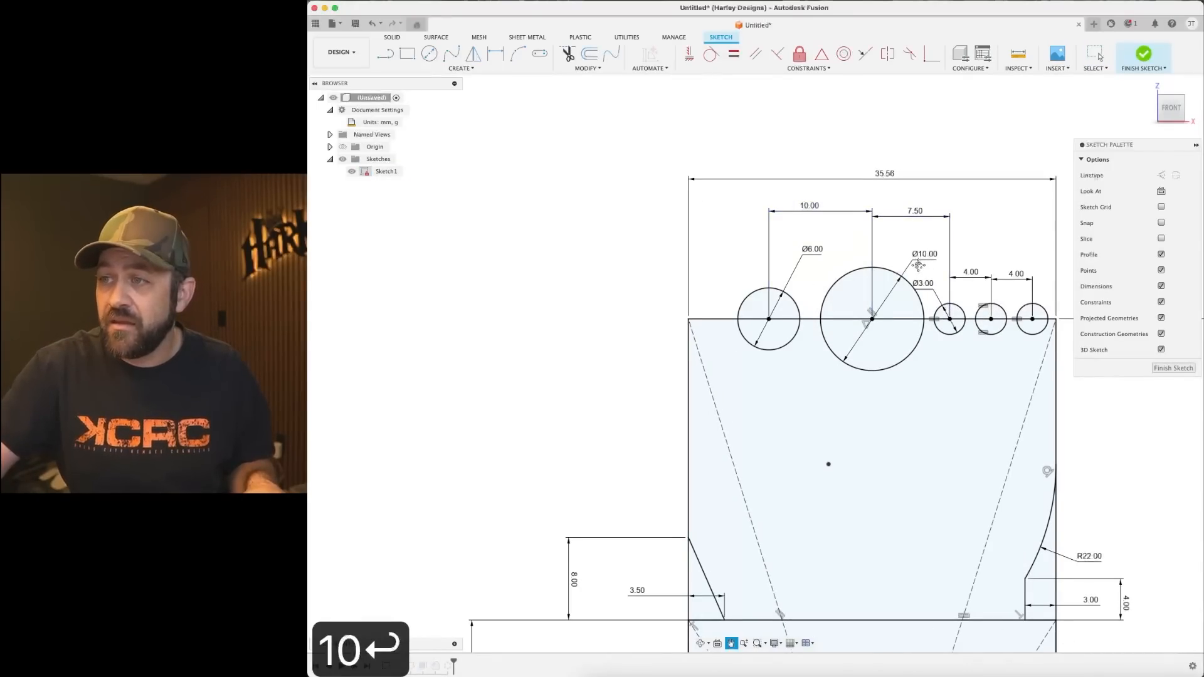
Delete the midpoint constraint on the 10 mm circle's centre and shift the groove circles about 1.2 mm along the outer edge, towards the 6 mm circle's side.
{"action": "middle_click_drag", "start_coordinate": [918, 265], "coordinate": [794, 240]}
{"action": "scroll", "coordinate": [790, 275], "scroll_direction": "up", "scroll_amount": 3}
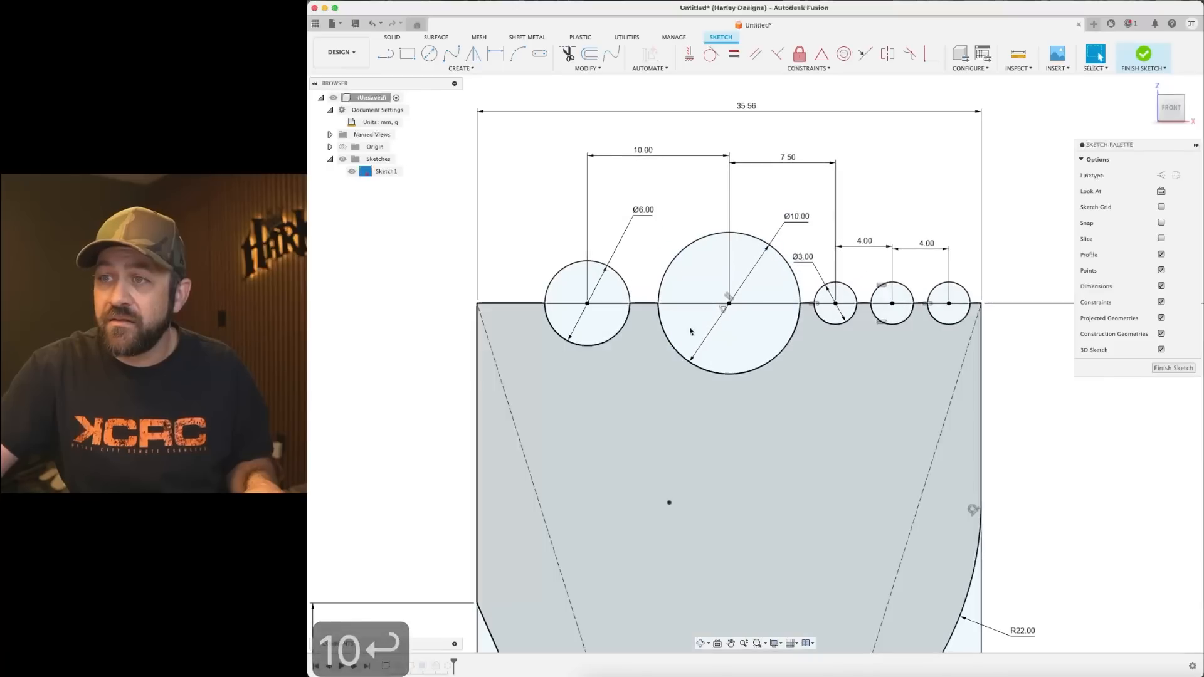
{"action": "scroll", "coordinate": [690, 331], "scroll_direction": "up", "scroll_amount": 3}
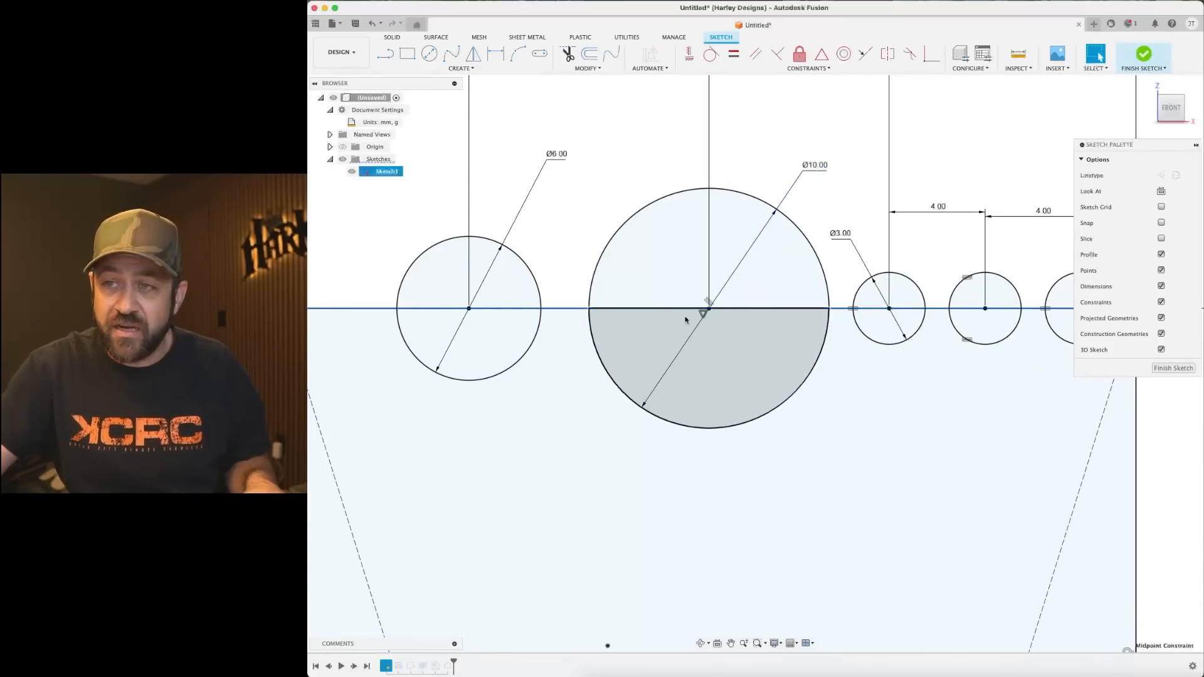
{"action": "scroll", "coordinate": [685, 320], "scroll_direction": "up", "scroll_amount": 4}
{"action": "scroll", "coordinate": [762, 355], "scroll_direction": "down", "scroll_amount": 2}
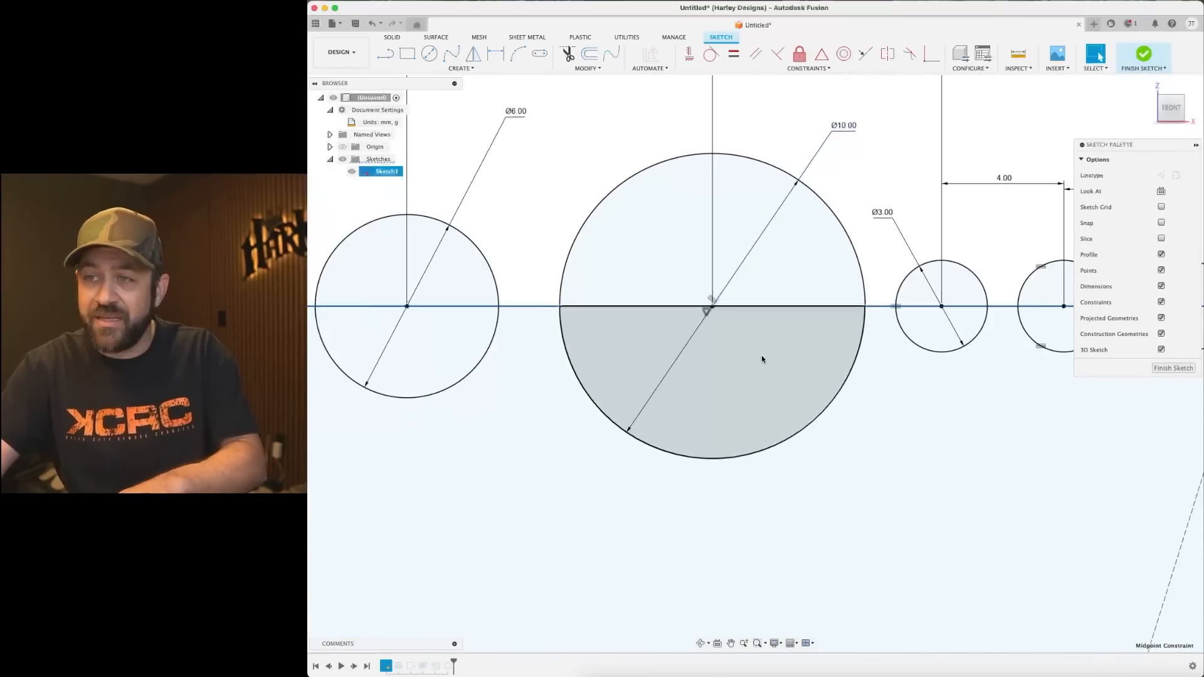
{"action": "key", "text": "BackSpace"}
{"action": "scroll", "coordinate": [762, 356], "scroll_direction": "down", "scroll_amount": 3}
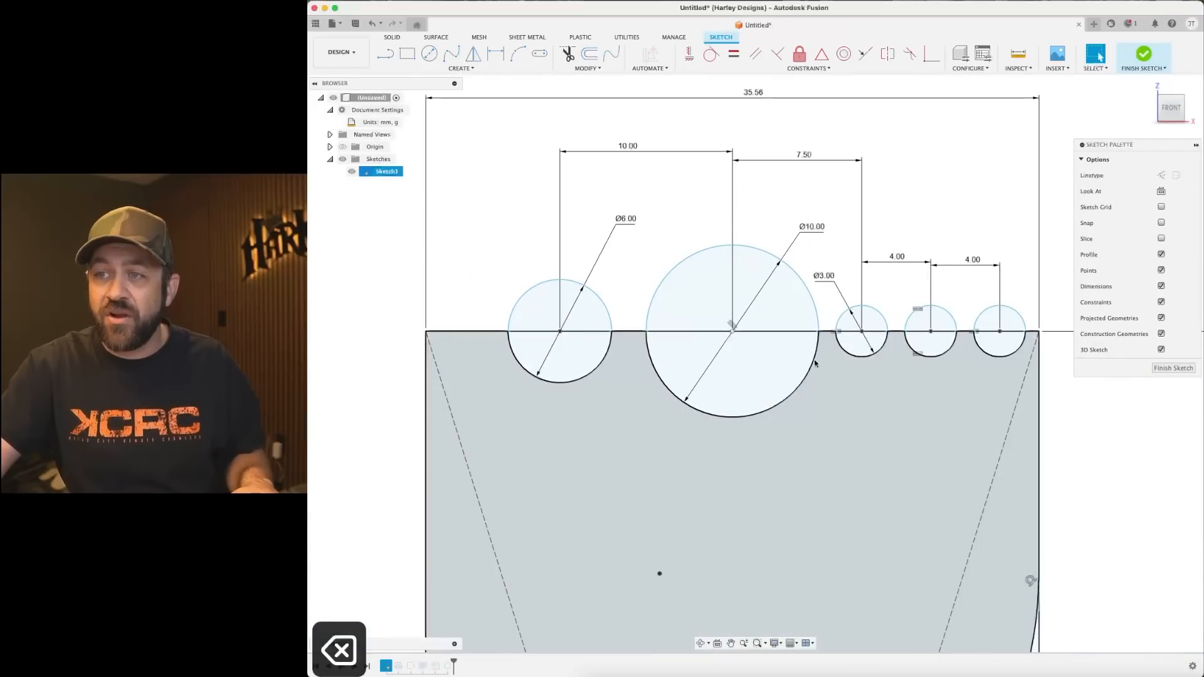
{"action": "left_click_drag", "start_coordinate": [733, 334], "coordinate": [712, 335]}
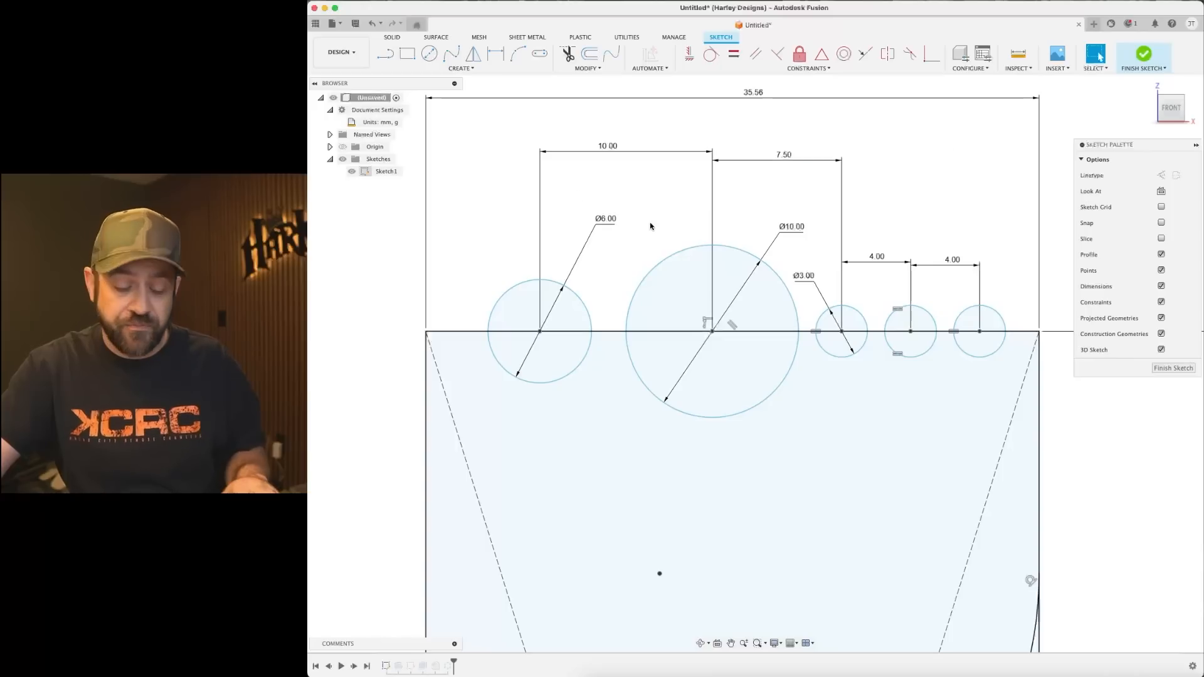
Draw a vertical construction line from the sketch origin to the midpoint of the profile's outer edge.
{"action": "scroll", "coordinate": [587, 238], "scroll_direction": "down", "scroll_amount": 5}
{"action": "key", "text": "d"}
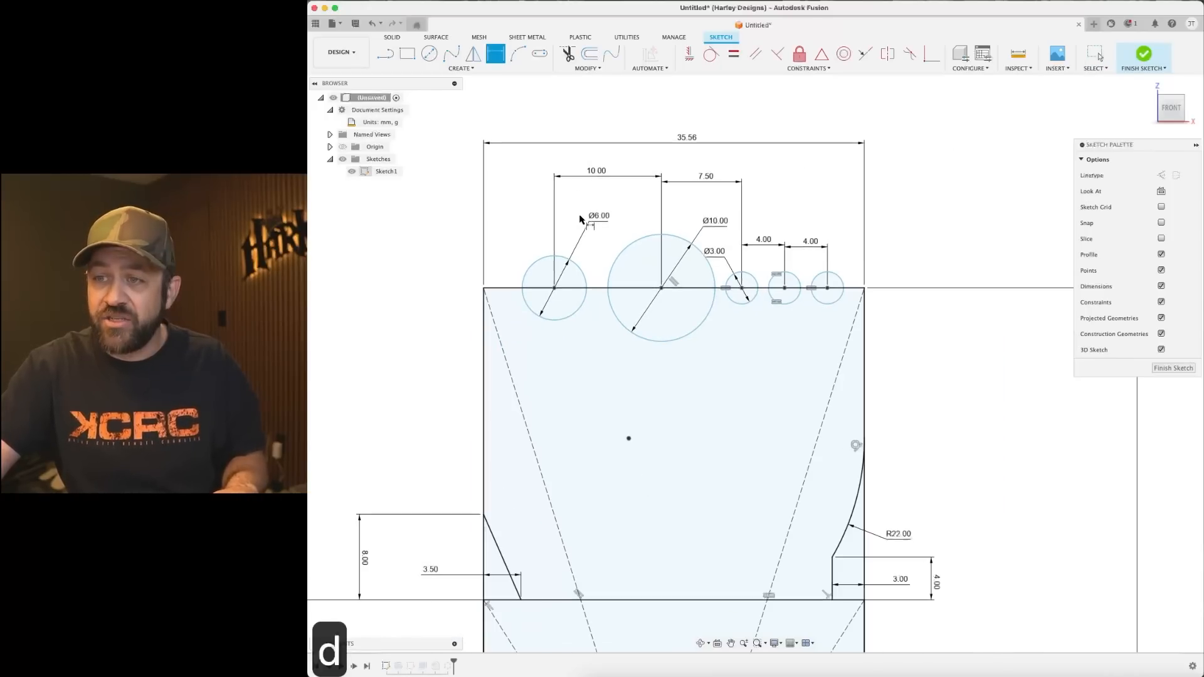
{"action": "scroll", "coordinate": [604, 255], "scroll_direction": "down", "scroll_amount": 3}
{"action": "key", "text": "l"}
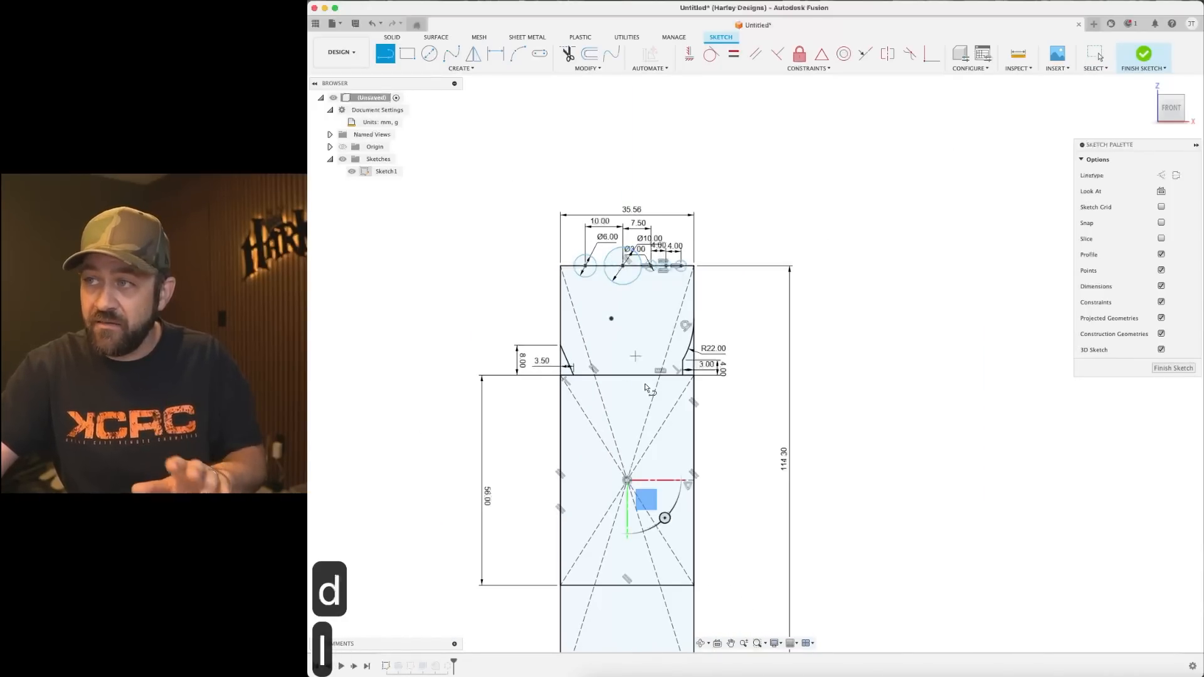
{"action": "key", "text": "x"}
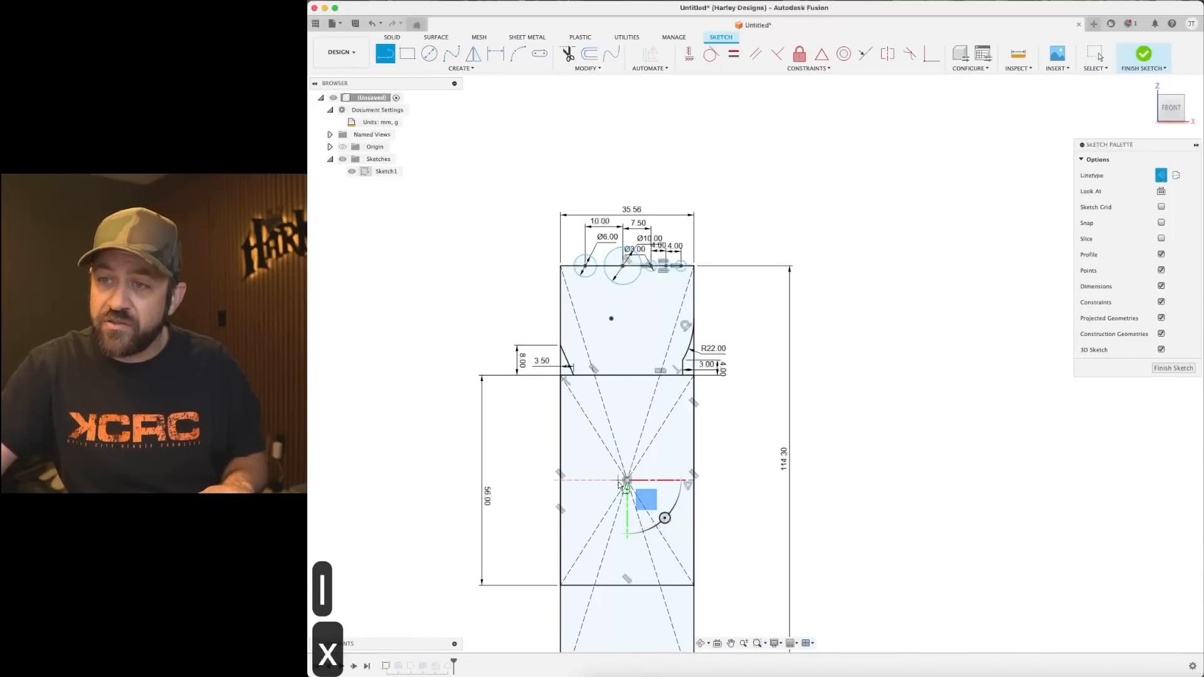
{"action": "left_click", "coordinate": [627, 480]}
{"action": "scroll", "coordinate": [633, 213], "scroll_direction": "up", "scroll_amount": 5}
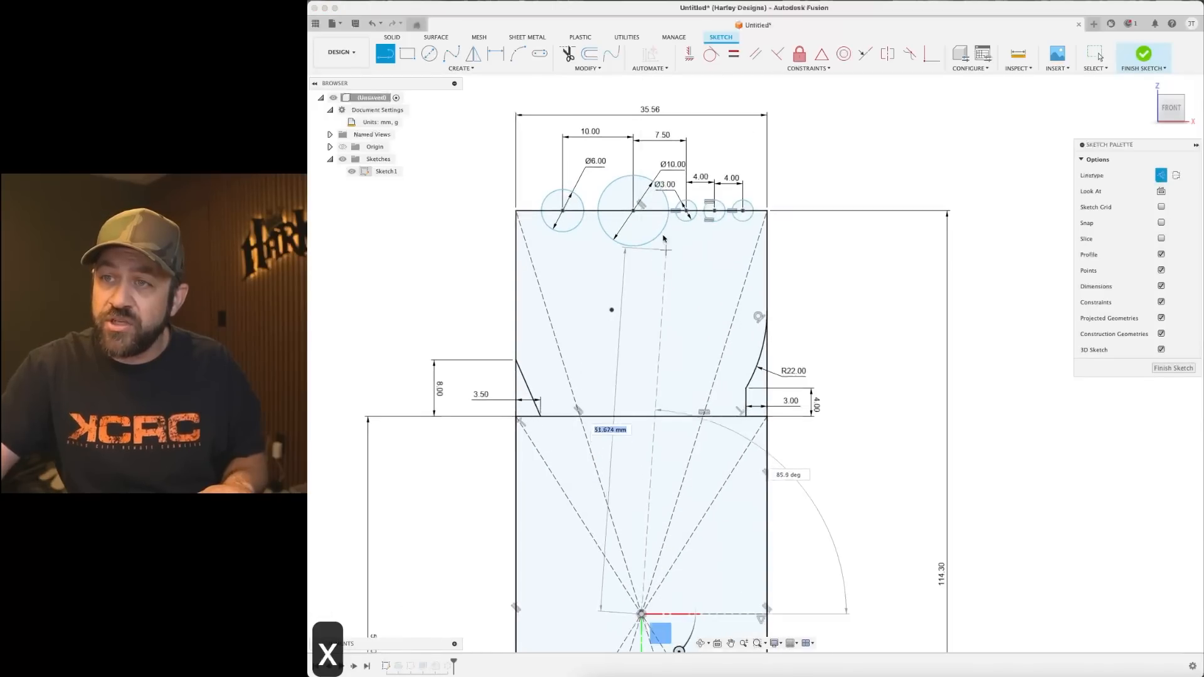
{"action": "left_click", "coordinate": [634, 204]}
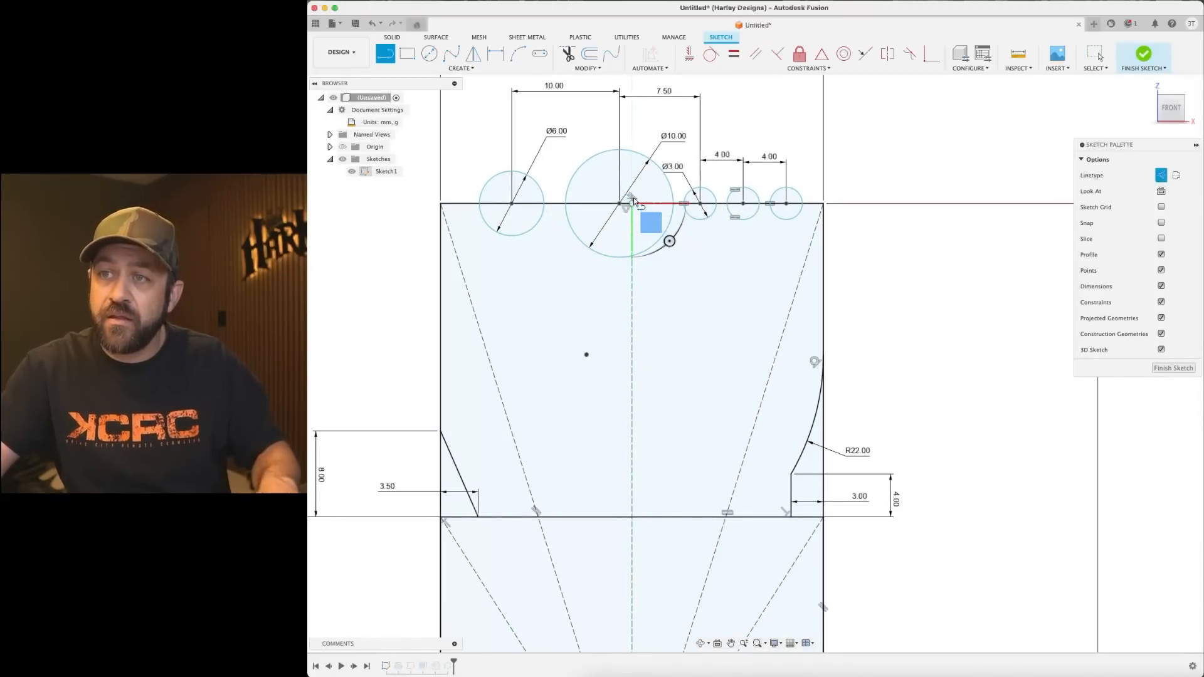
{"action": "scroll", "coordinate": [633, 198], "scroll_direction": "up", "scroll_amount": 3}
{"action": "key", "text": "Escape"}
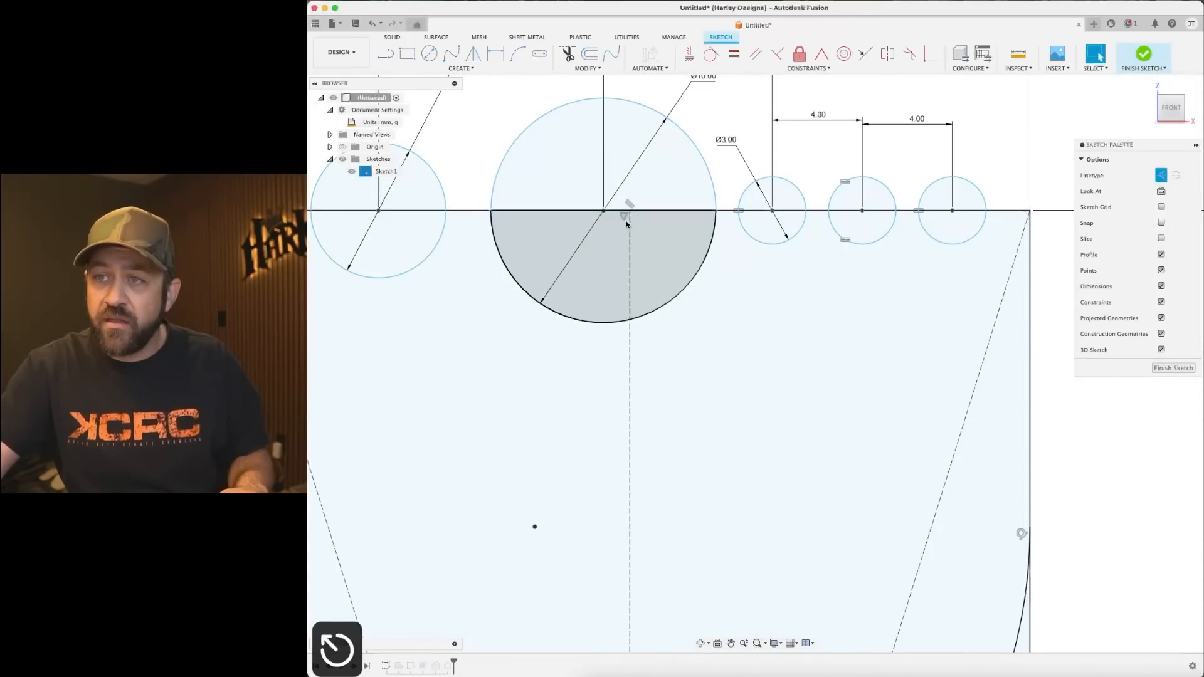
Dimension the offset between the 10 mm circle's centre and the construction line's upper end as 1.5 mm.
{"action": "key", "text": "d"}
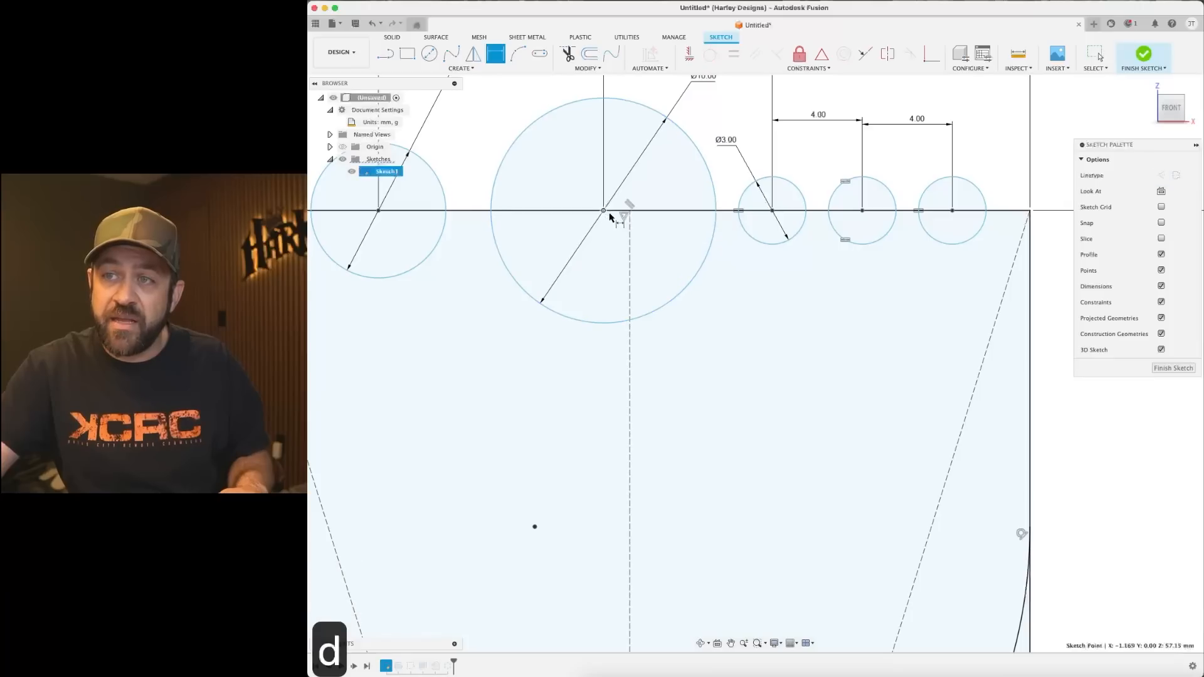
{"action": "left_click", "coordinate": [629, 212]}
{"action": "scroll", "coordinate": [657, 182], "scroll_direction": "down", "scroll_amount": 2}
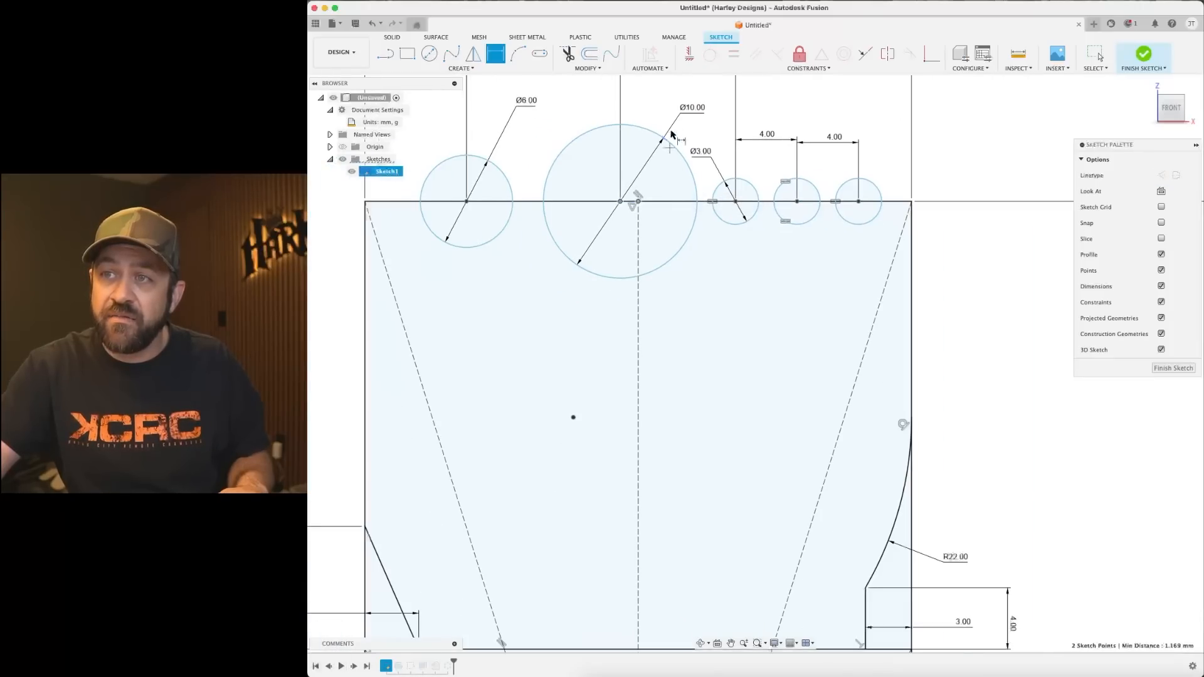
{"action": "left_click", "coordinate": [673, 122]}
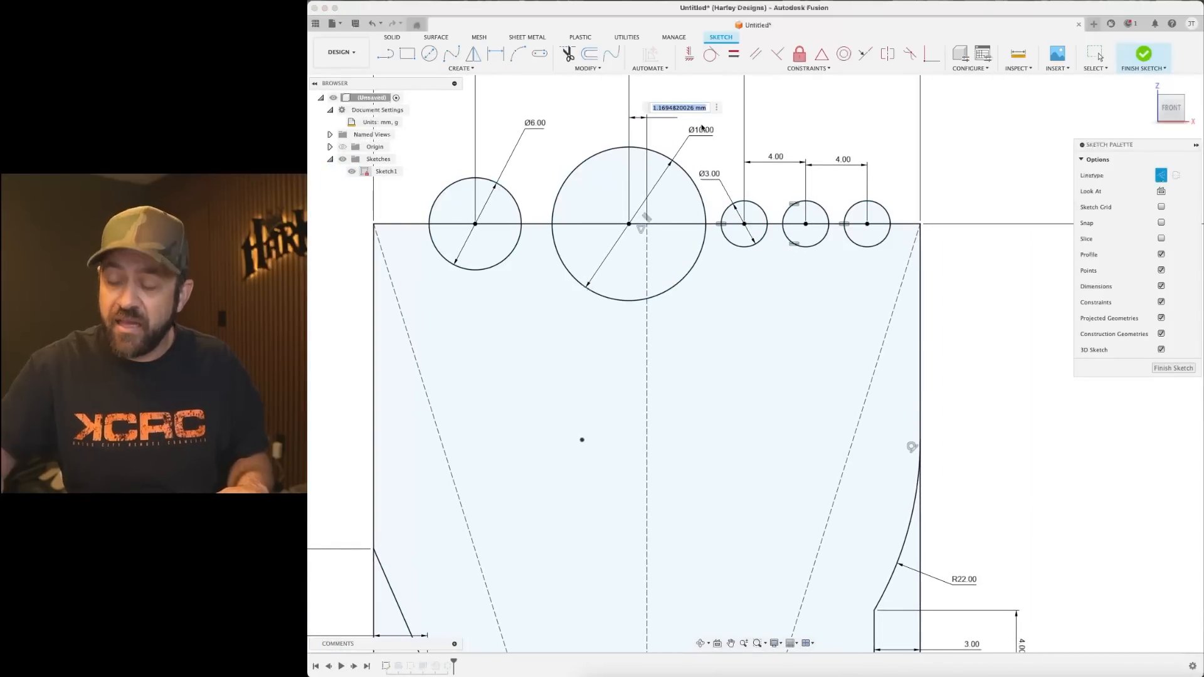
{"action": "type", "text": "1.2"}
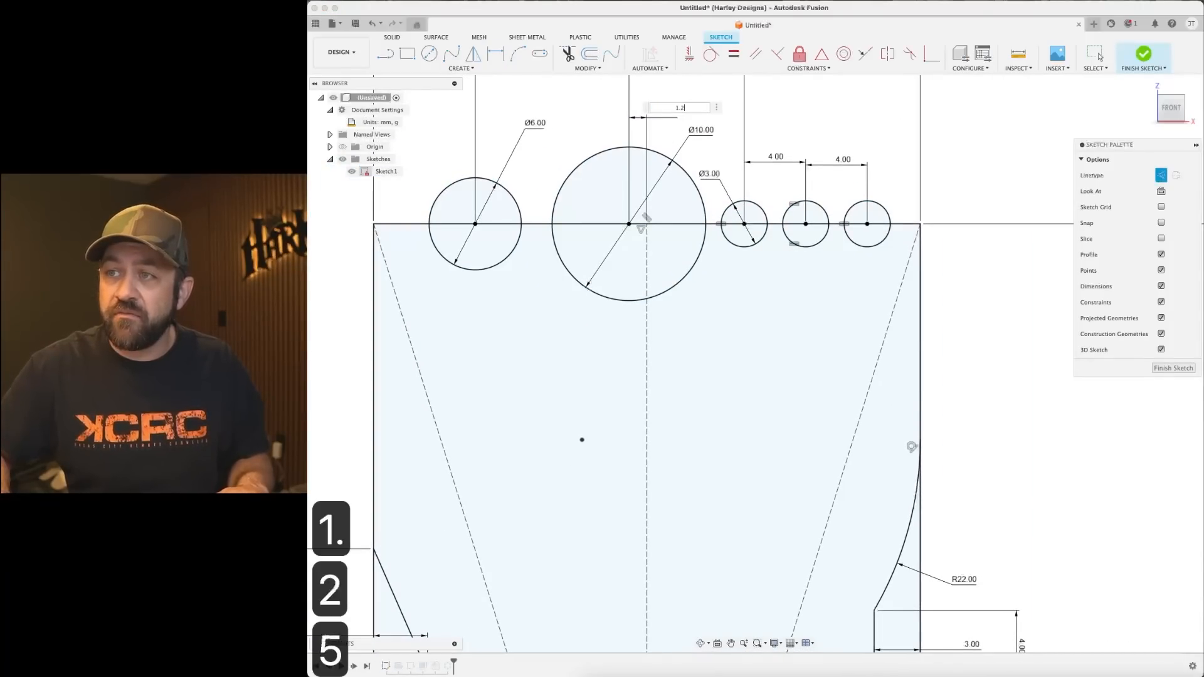
{"action": "type", "text": "5"}
{"action": "key", "text": "BackSpace"}
{"action": "key", "text": "BackSpace"}
{"action": "type", "text": "5"}
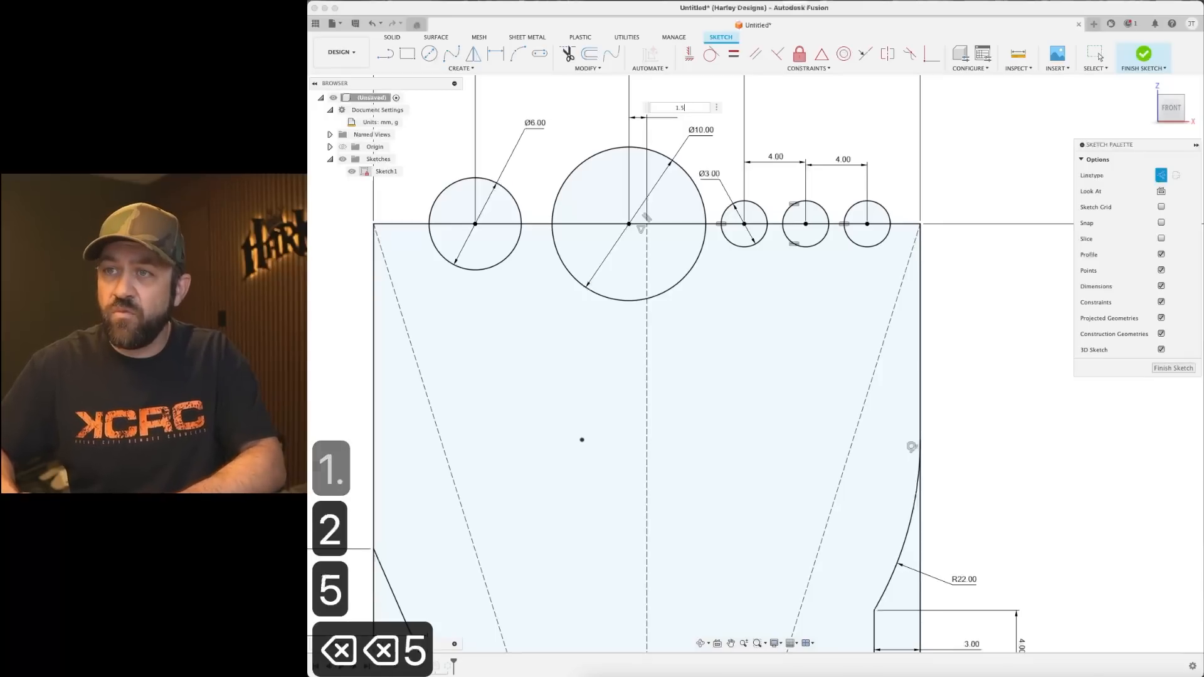
{"action": "key", "text": "Return"}
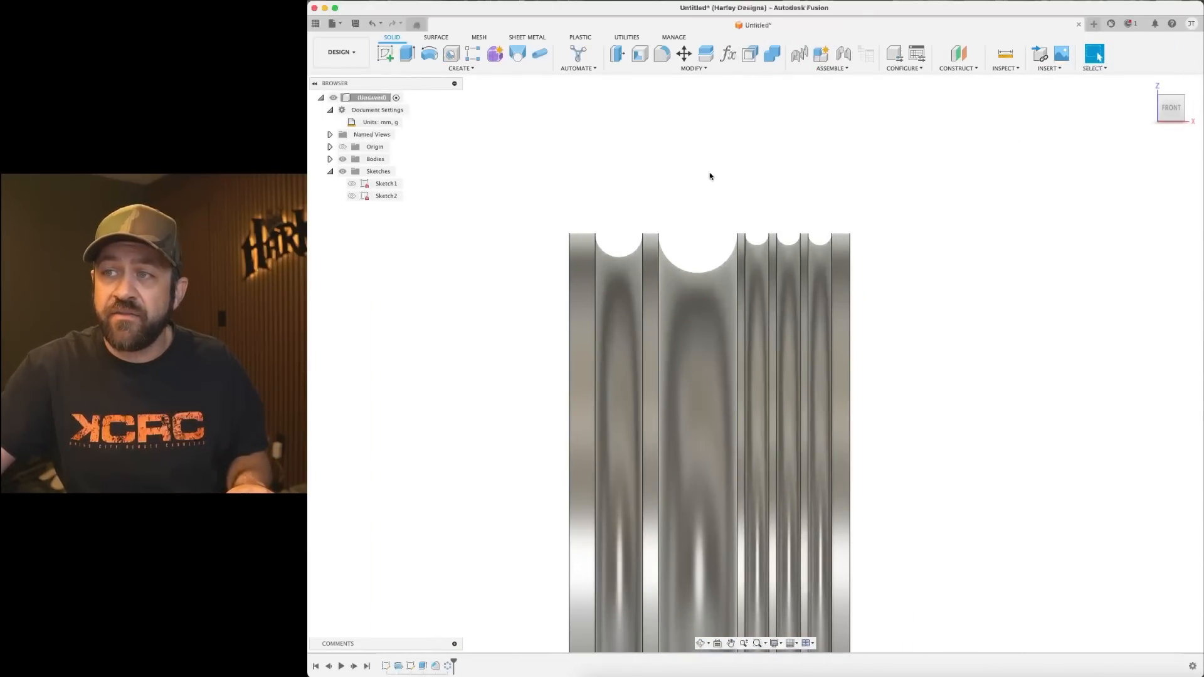
Chamfer both outer rim edges of the ring with an equal distance of 2 mm.
{"action": "left_click", "coordinate": [692, 67]}
{"action": "left_click", "coordinate": [661, 106]}
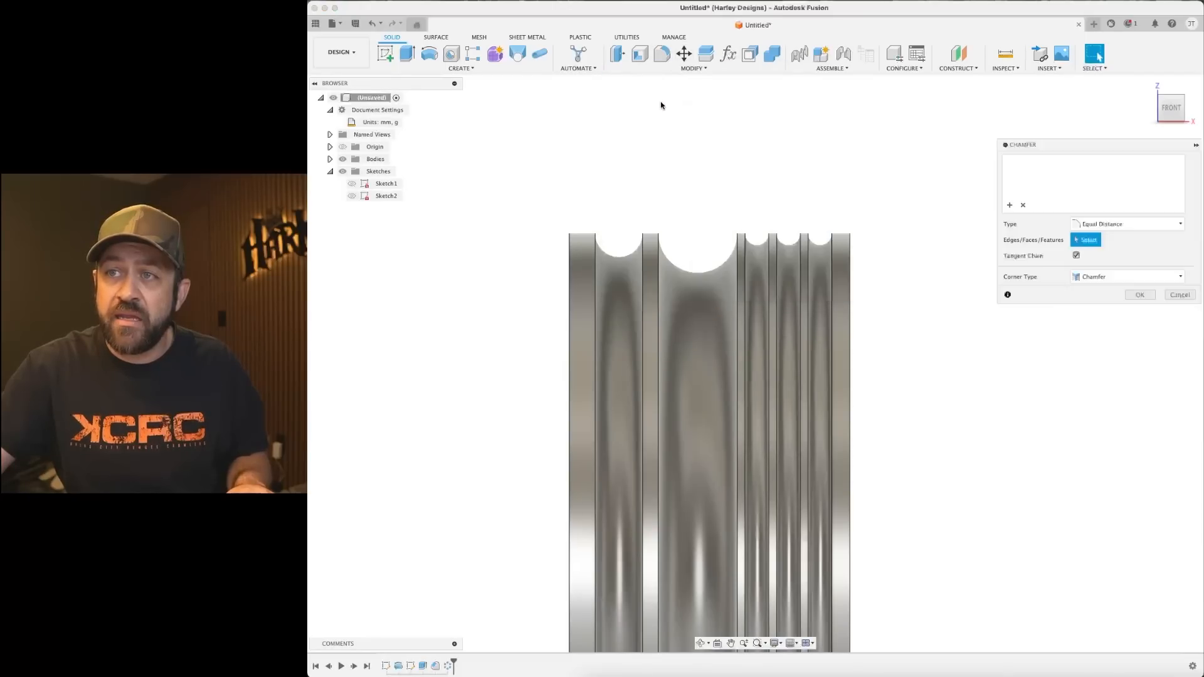
{"action": "left_click", "coordinate": [569, 238]}
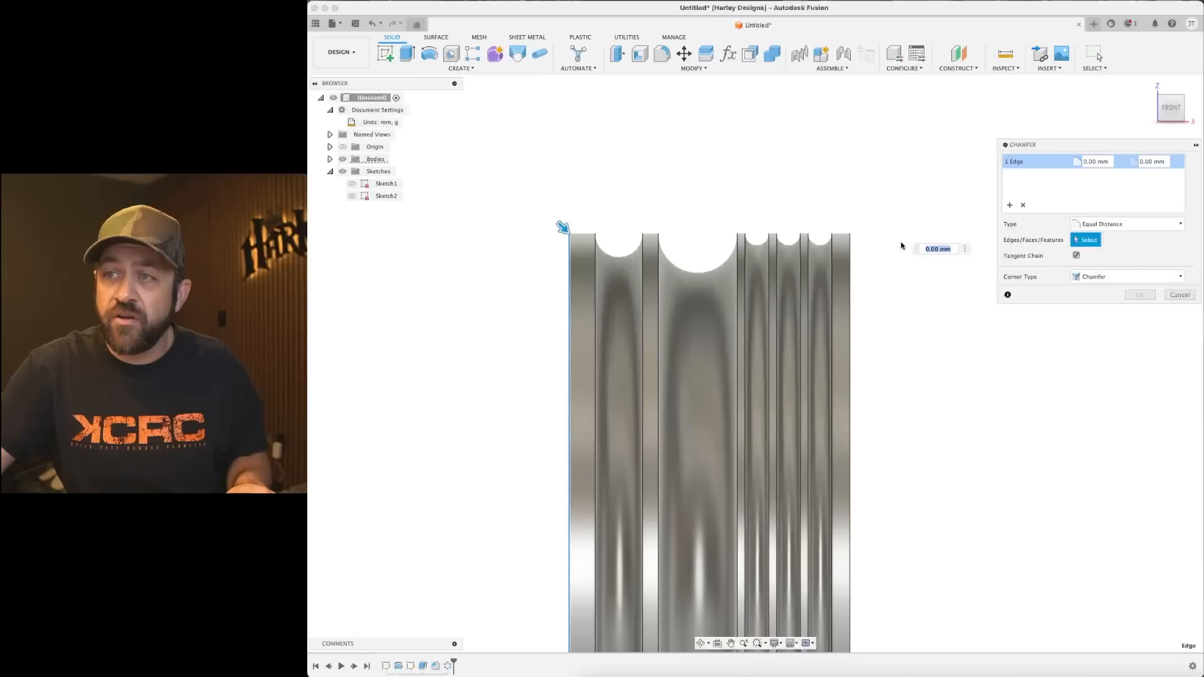
{"action": "left_click", "coordinate": [850, 242]}
{"action": "scroll", "coordinate": [857, 239], "scroll_direction": "up", "scroll_amount": 3}
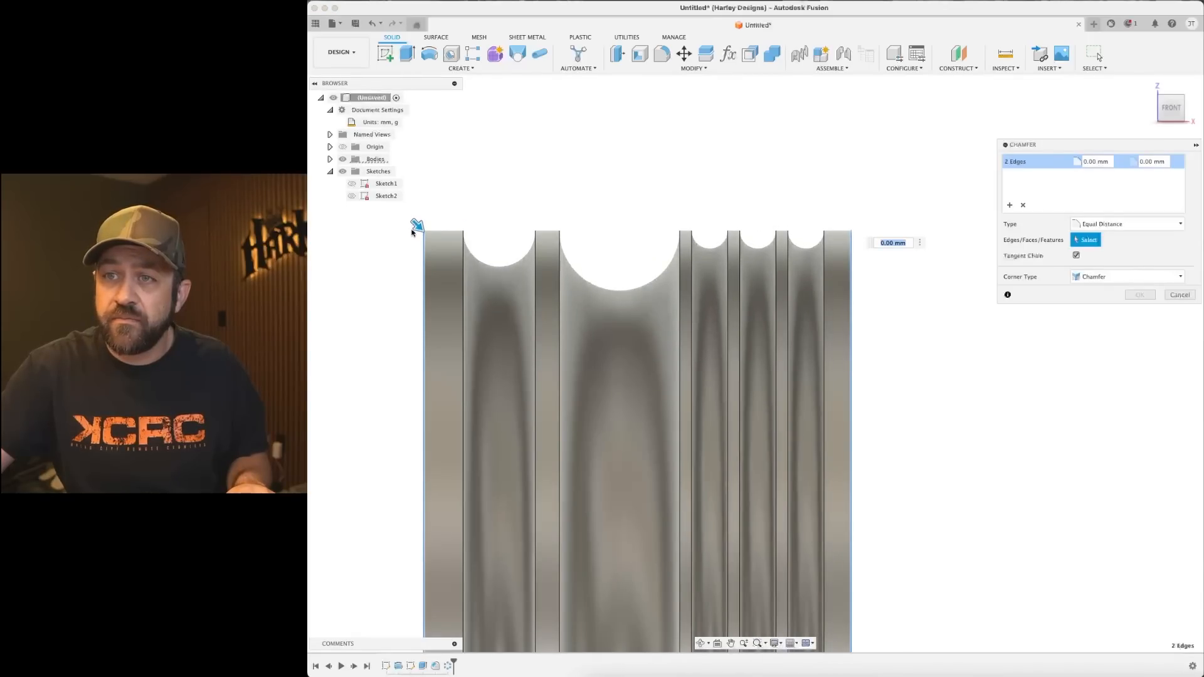
{"action": "left_click_drag", "start_coordinate": [415, 225], "coordinate": [428, 236]}
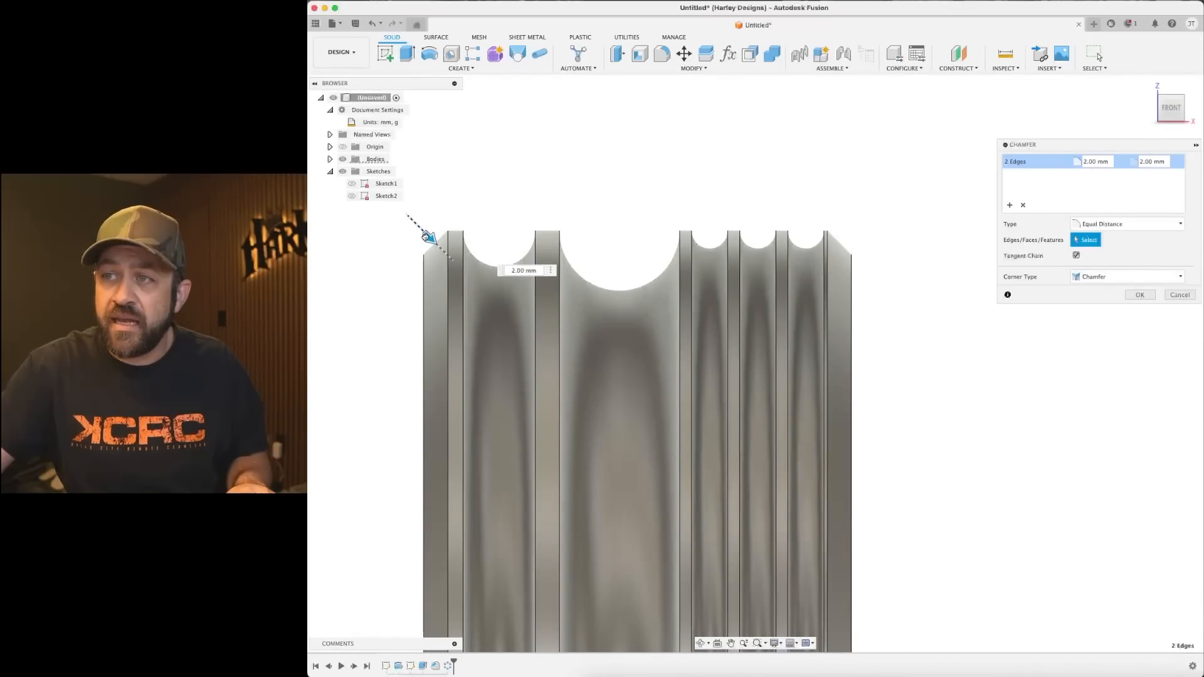
{"action": "key", "text": "Return"}
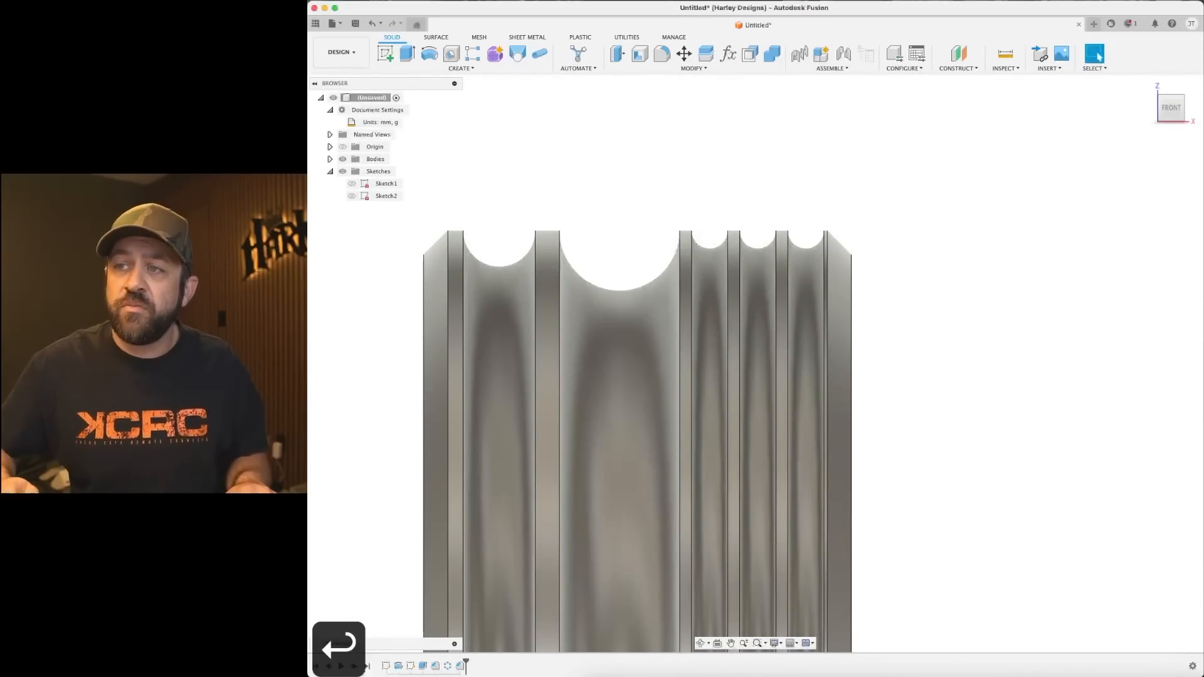
Examine the chamfered rims, outer grooves and patterned holes of the ring from several angles.
{"action": "scroll", "coordinate": [631, 228], "scroll_direction": "down", "scroll_amount": 3}
{"action": "middle_click_drag", "start_coordinate": [677, 250], "coordinate": [778, 288], "text": "shift"}
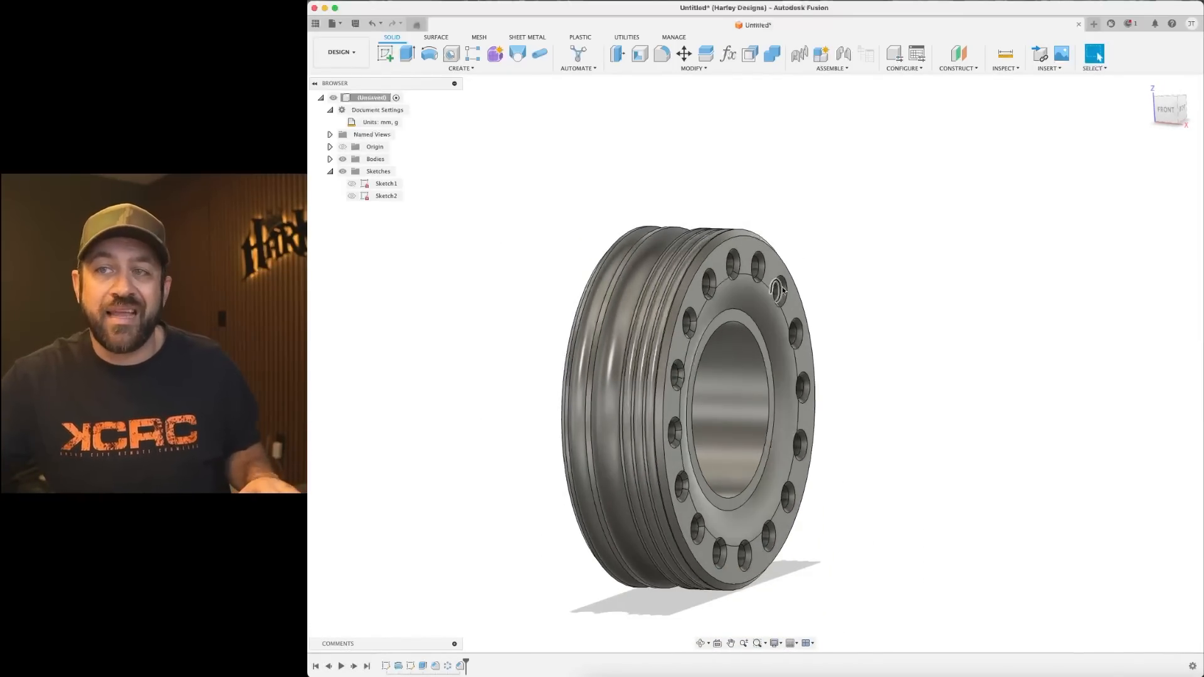
{"action": "scroll", "coordinate": [780, 241], "scroll_direction": "up", "scroll_amount": 5}
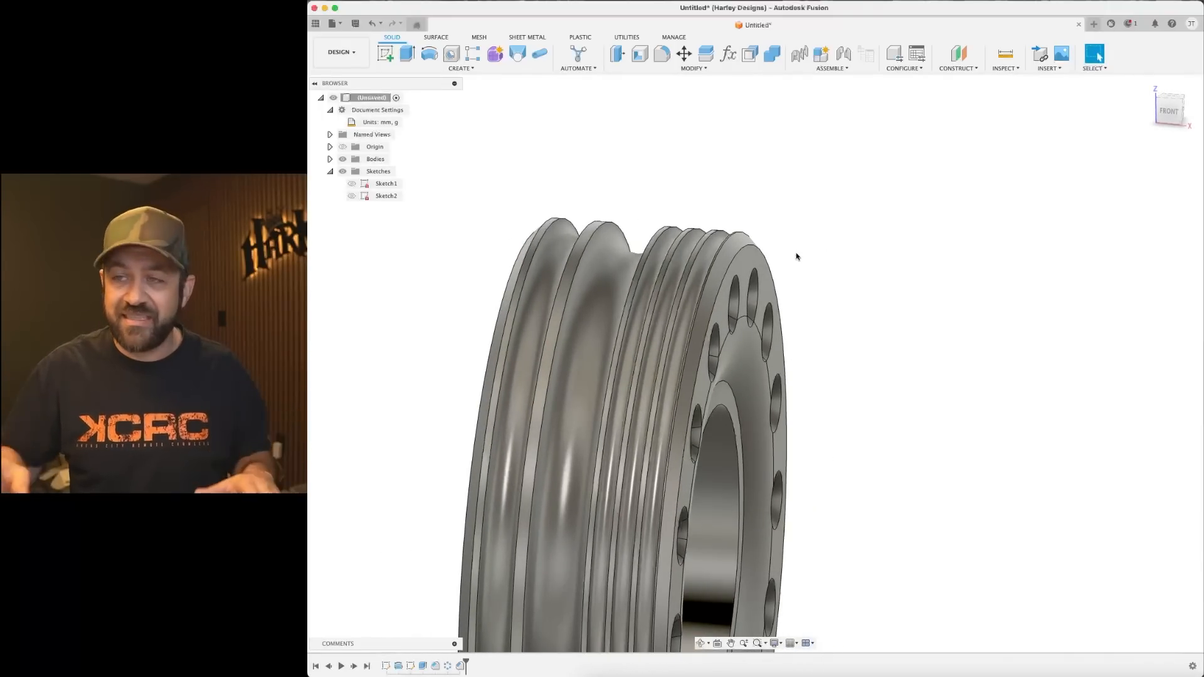
{"action": "scroll", "coordinate": [860, 251], "scroll_direction": "down", "scroll_amount": 5}
{"action": "middle_click_drag", "start_coordinate": [859, 226], "coordinate": [826, 306], "text": "shift"}
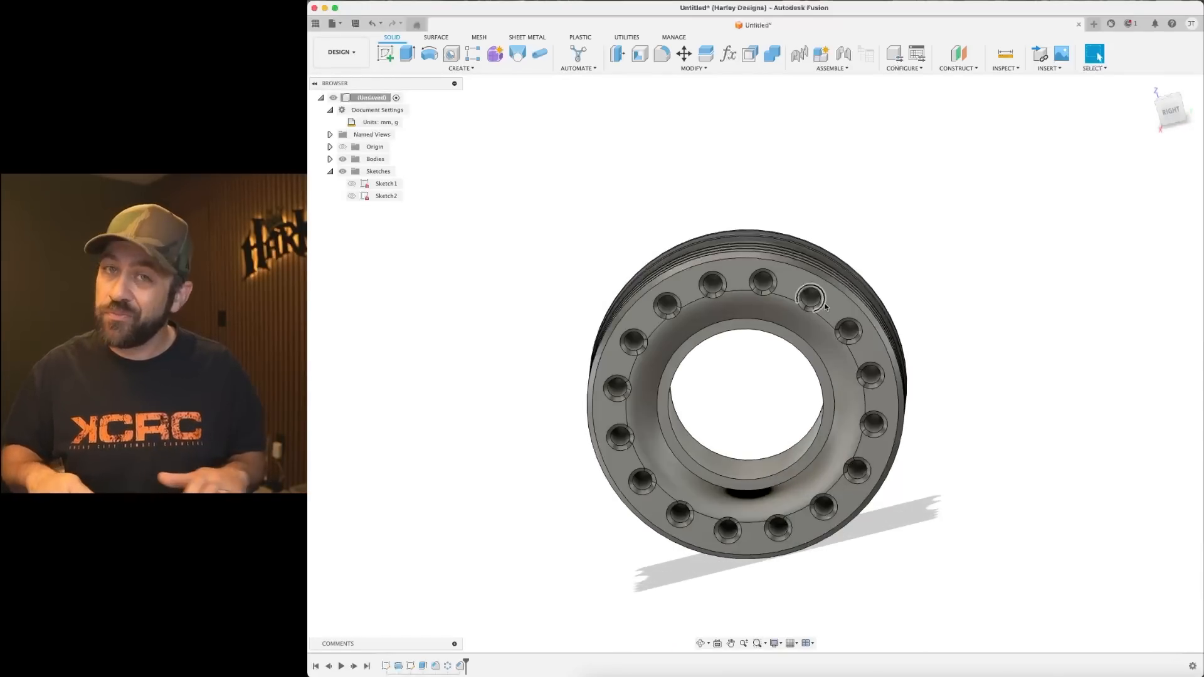
{"action": "middle_click_drag", "start_coordinate": [826, 307], "coordinate": [733, 315], "text": "shift"}
{"action": "scroll", "coordinate": [762, 279], "scroll_direction": "up", "scroll_amount": 5}
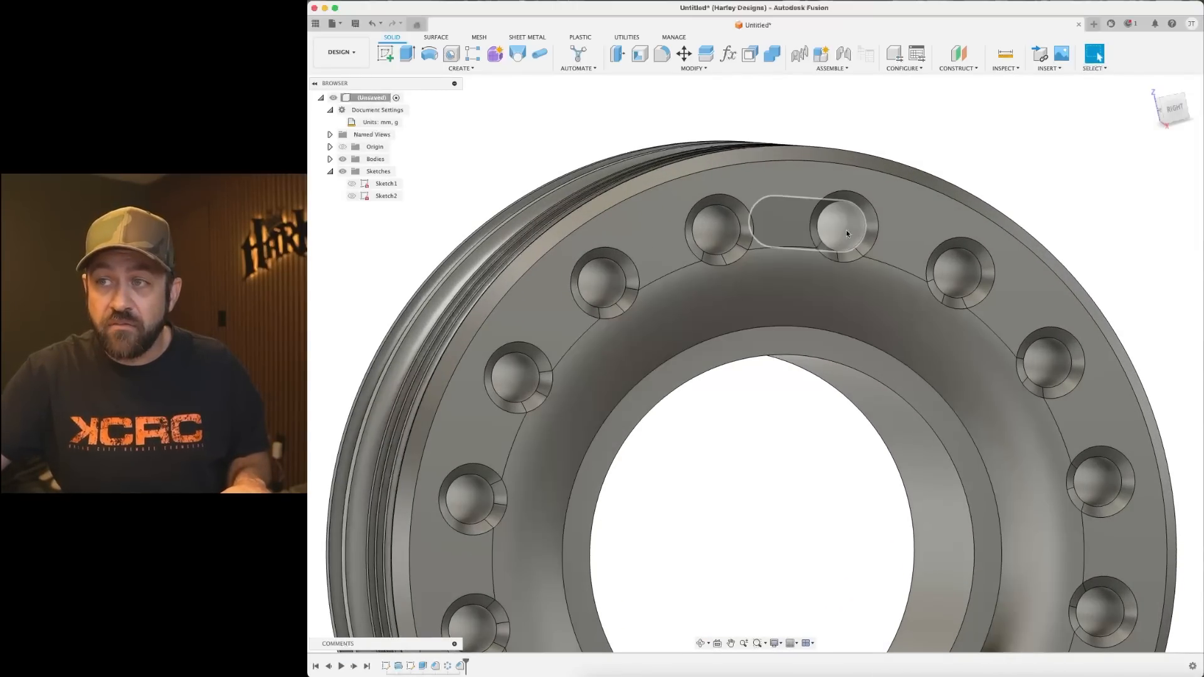
{"action": "scroll", "coordinate": [778, 298], "scroll_direction": "down", "scroll_amount": 5}
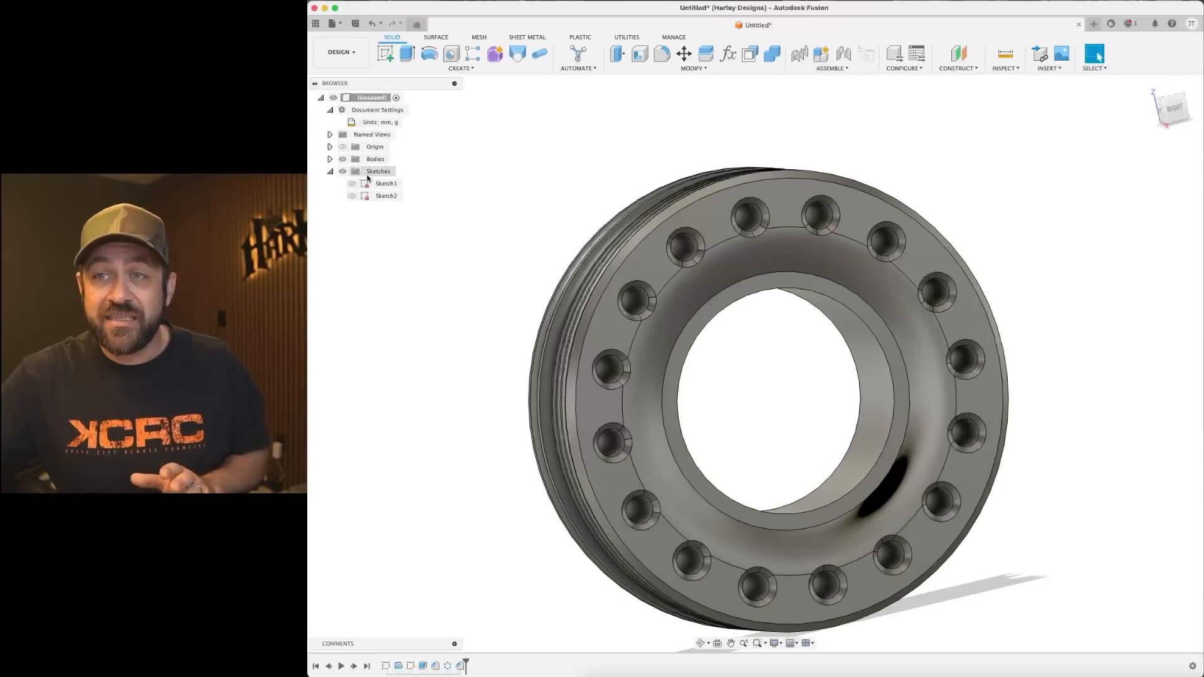
Export the ring body as a mesh in binary STL format with millimetre units.
{"action": "left_click", "coordinate": [330, 159]}
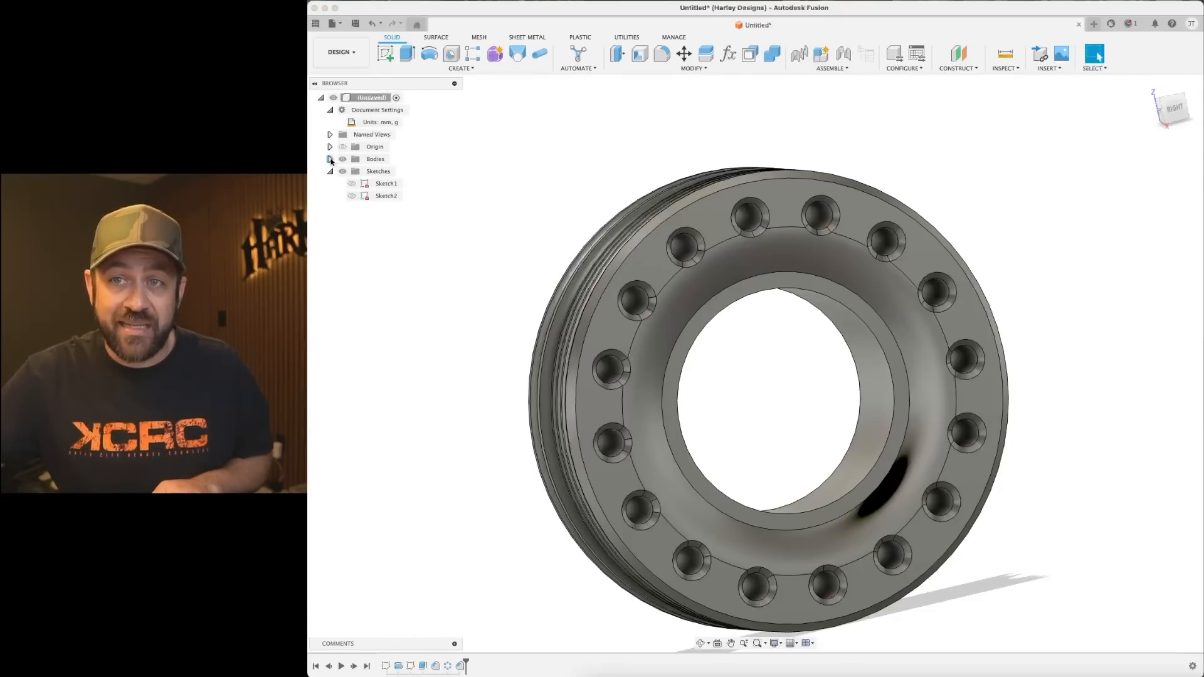
{"action": "left_click", "coordinate": [375, 171]}
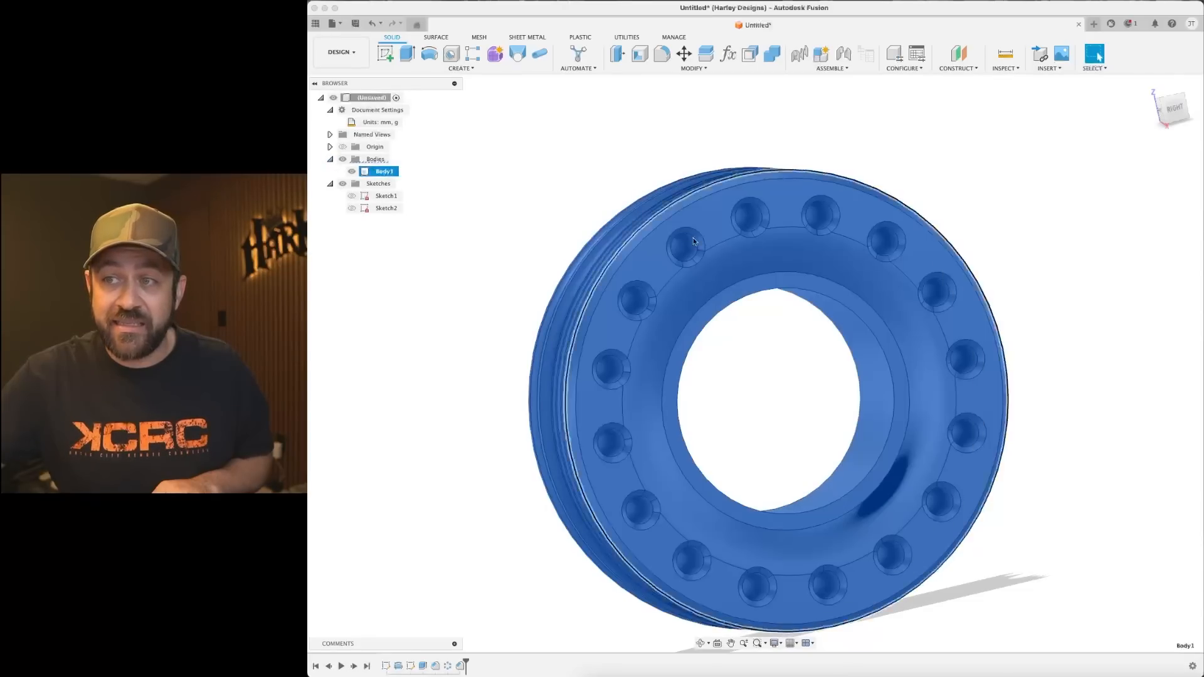
{"action": "right_click", "coordinate": [386, 174]}
{"action": "left_click", "coordinate": [424, 292]}
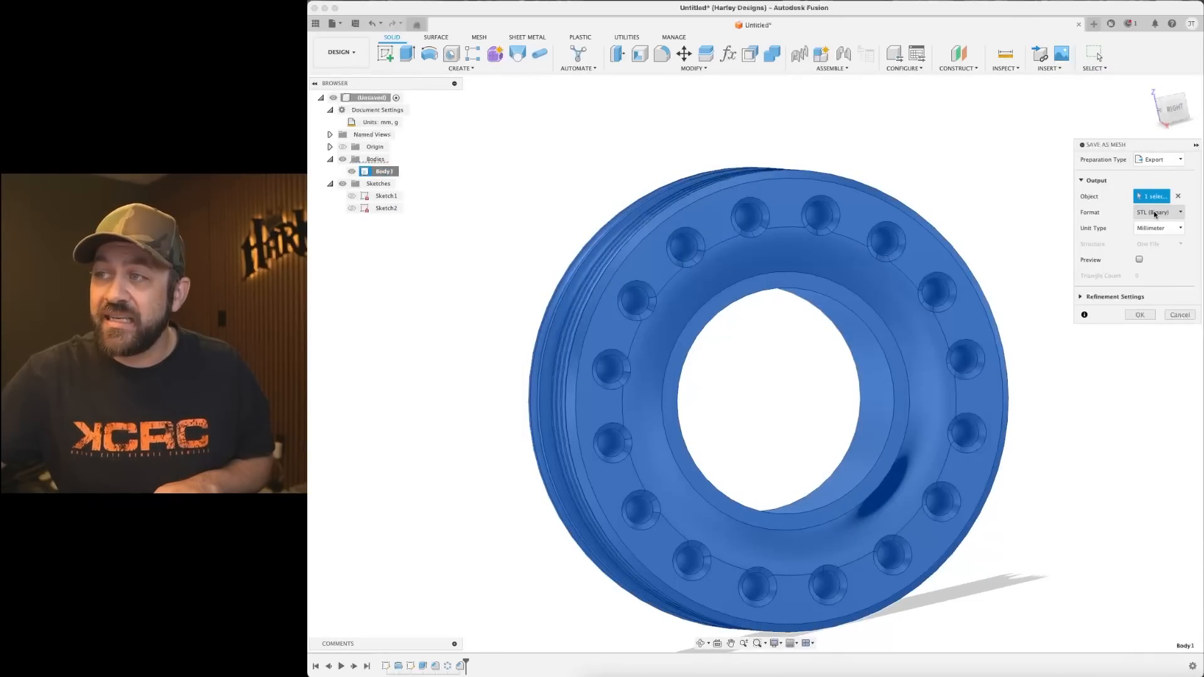
{"action": "left_click", "coordinate": [1155, 213]}
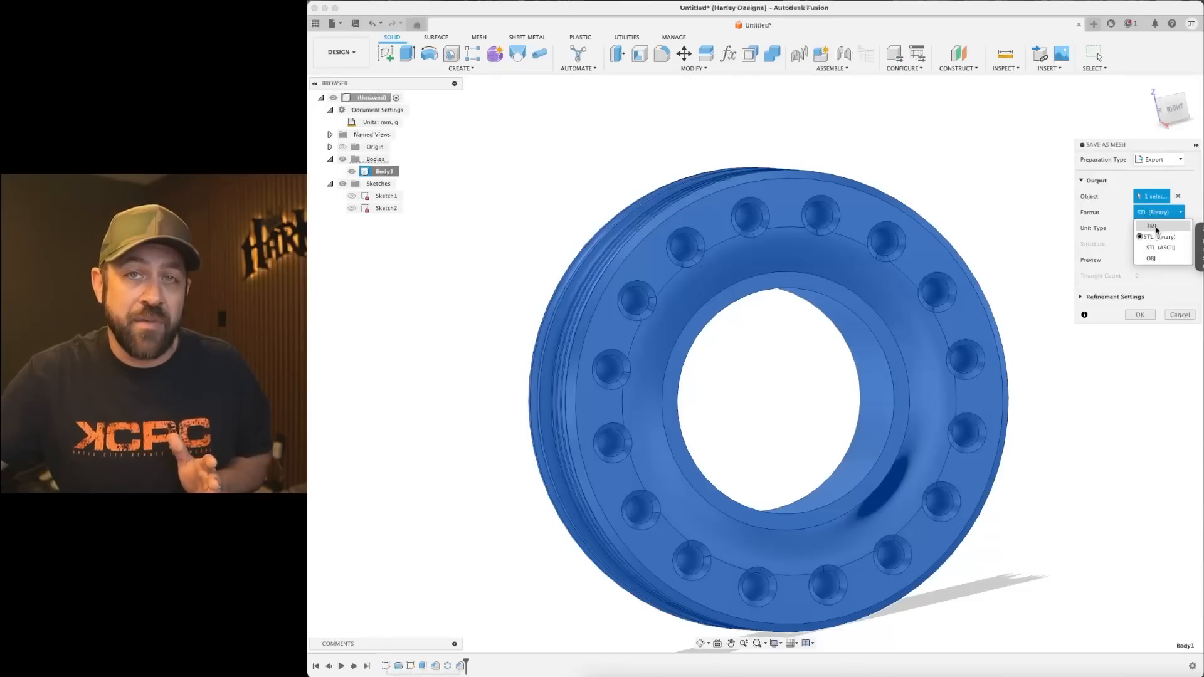
{"action": "left_click", "coordinate": [1154, 237]}
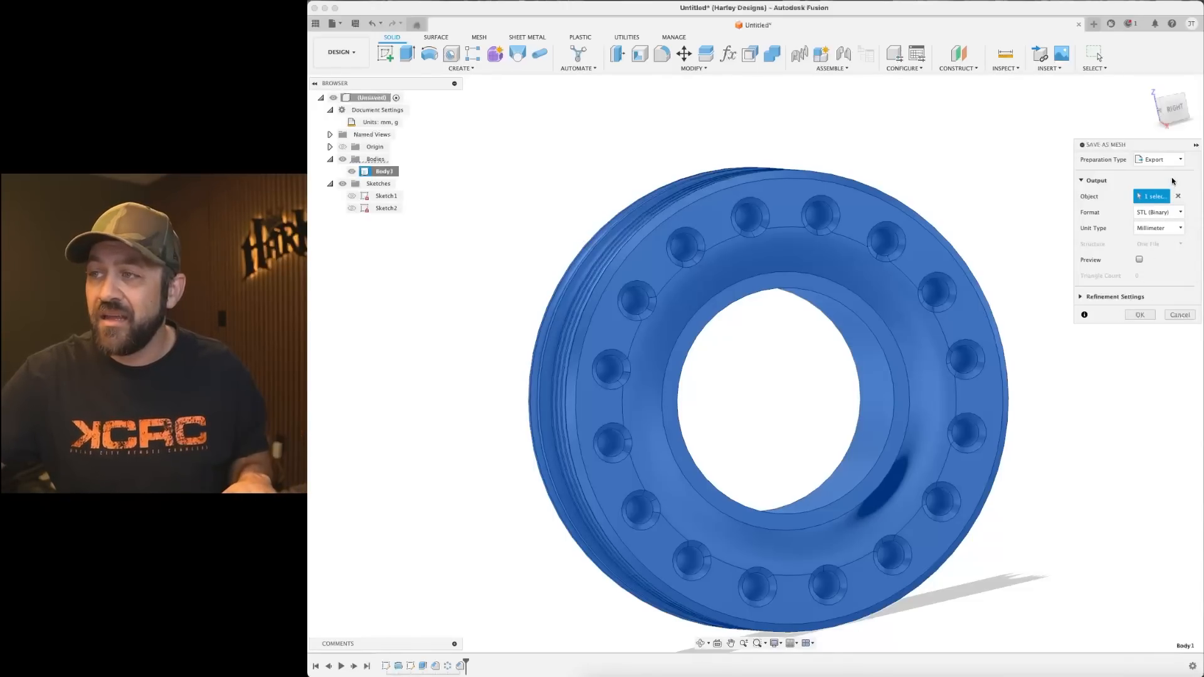
{"action": "left_click", "coordinate": [1138, 315]}
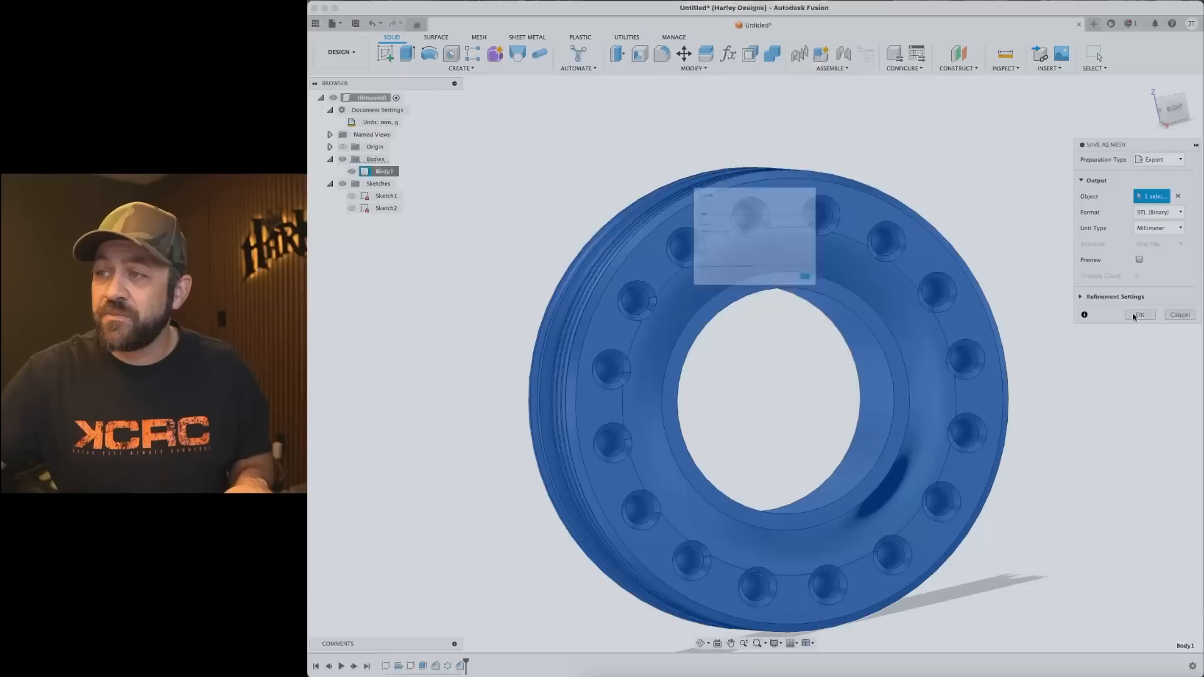
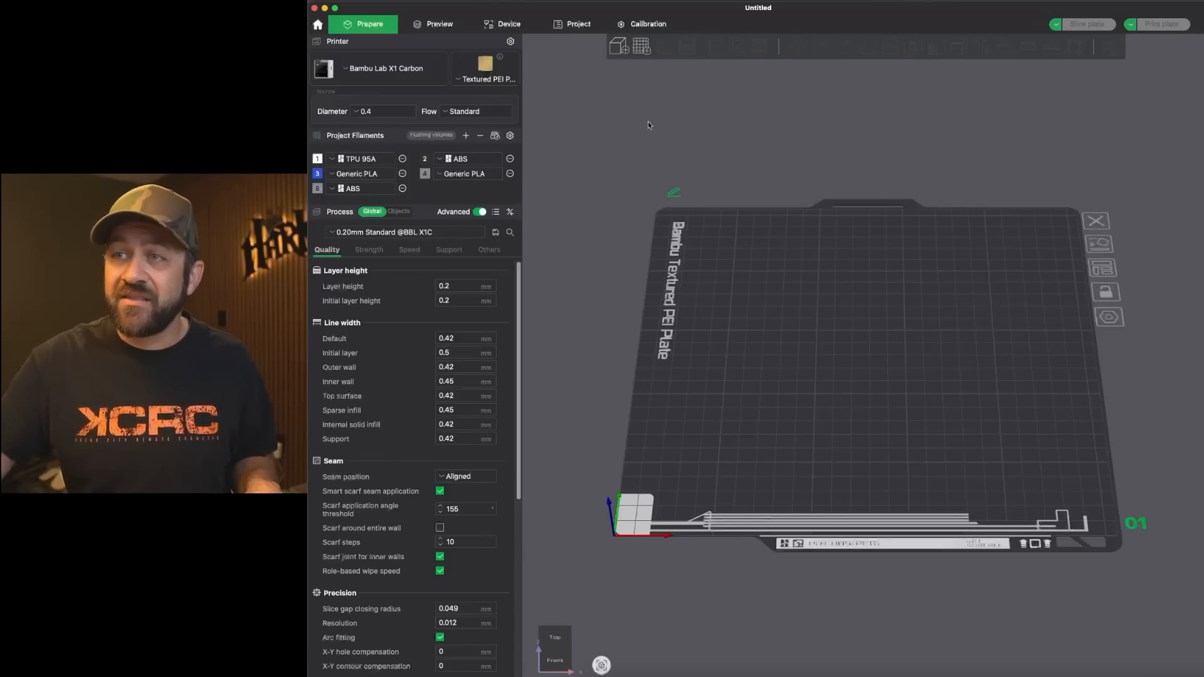
Switch to Bambu Studio and import TIRE INSERT.stl from the Downloads folder onto the build plate.
{"action": "left_click", "coordinate": [618, 46]}
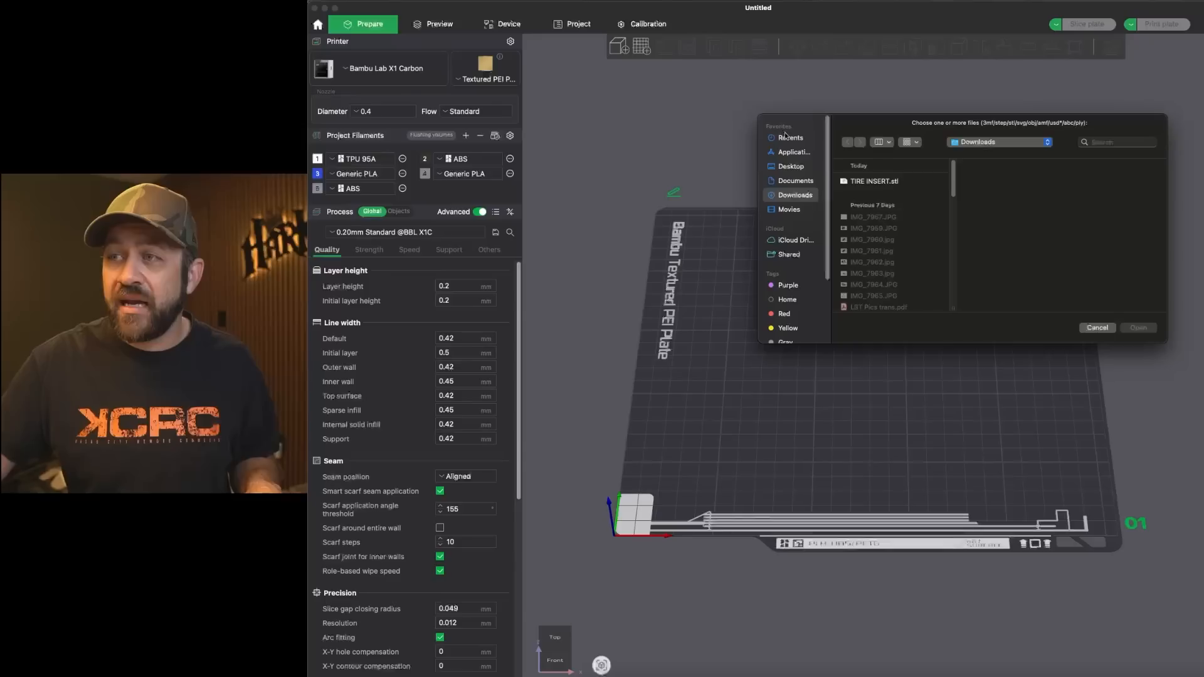
{"action": "left_click", "coordinate": [858, 181]}
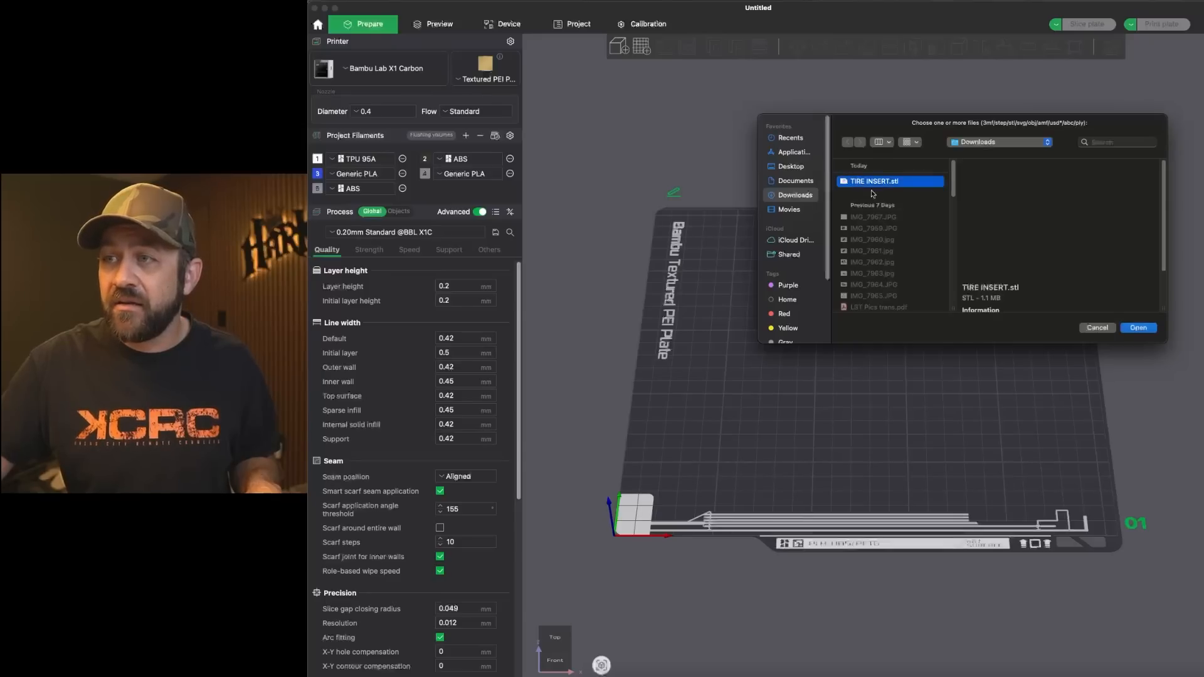
{"action": "left_click", "coordinate": [1138, 328]}
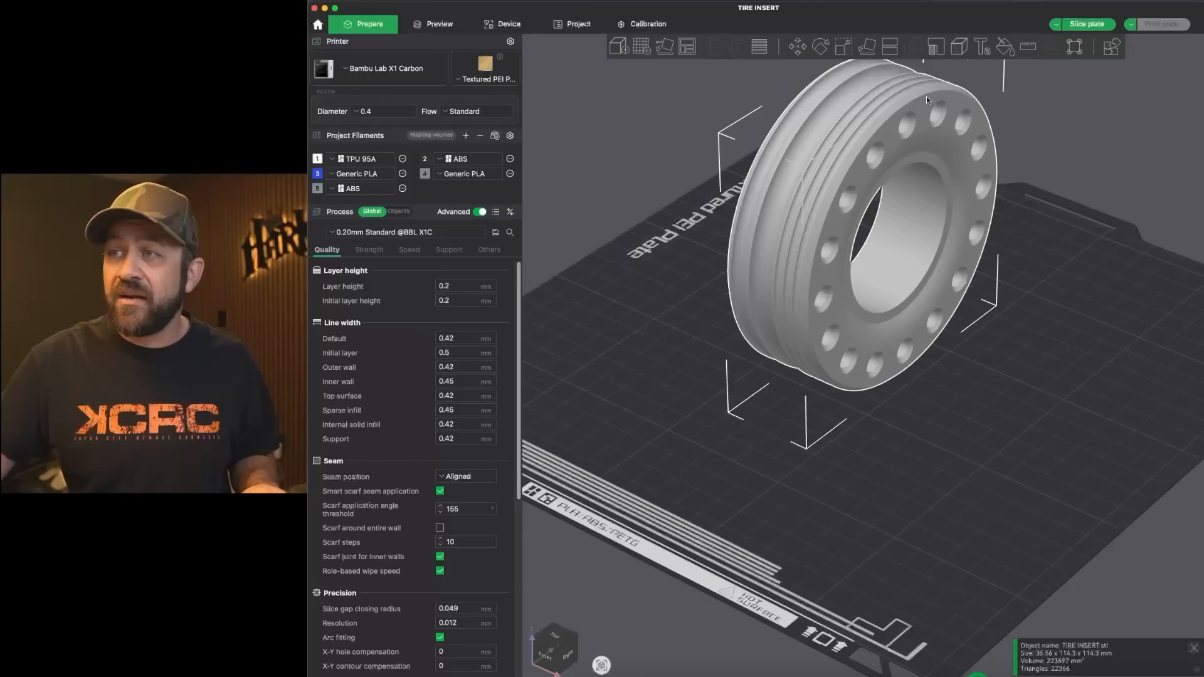
Lay the upright ring flat on the build plate, resting on its flat side face with the holes.
{"action": "left_click_drag", "start_coordinate": [671, 311], "coordinate": [724, 332]}
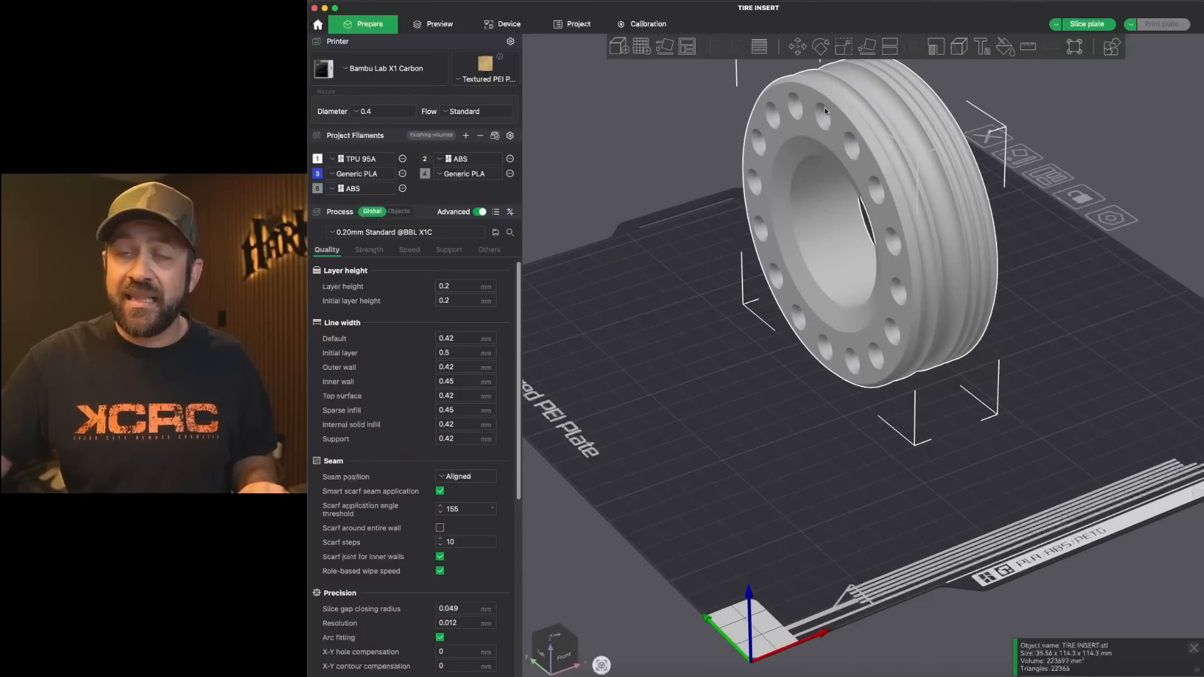
{"action": "left_click", "coordinate": [866, 48]}
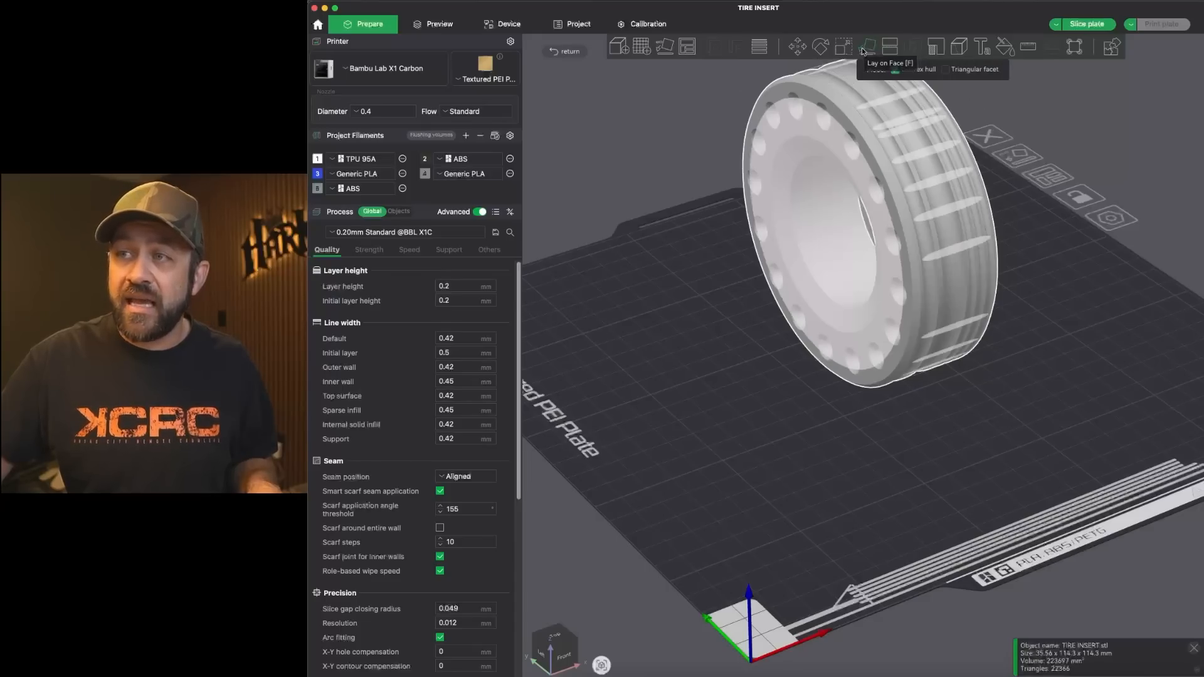
{"action": "left_click", "coordinate": [790, 123]}
{"action": "left_click", "coordinate": [761, 150]}
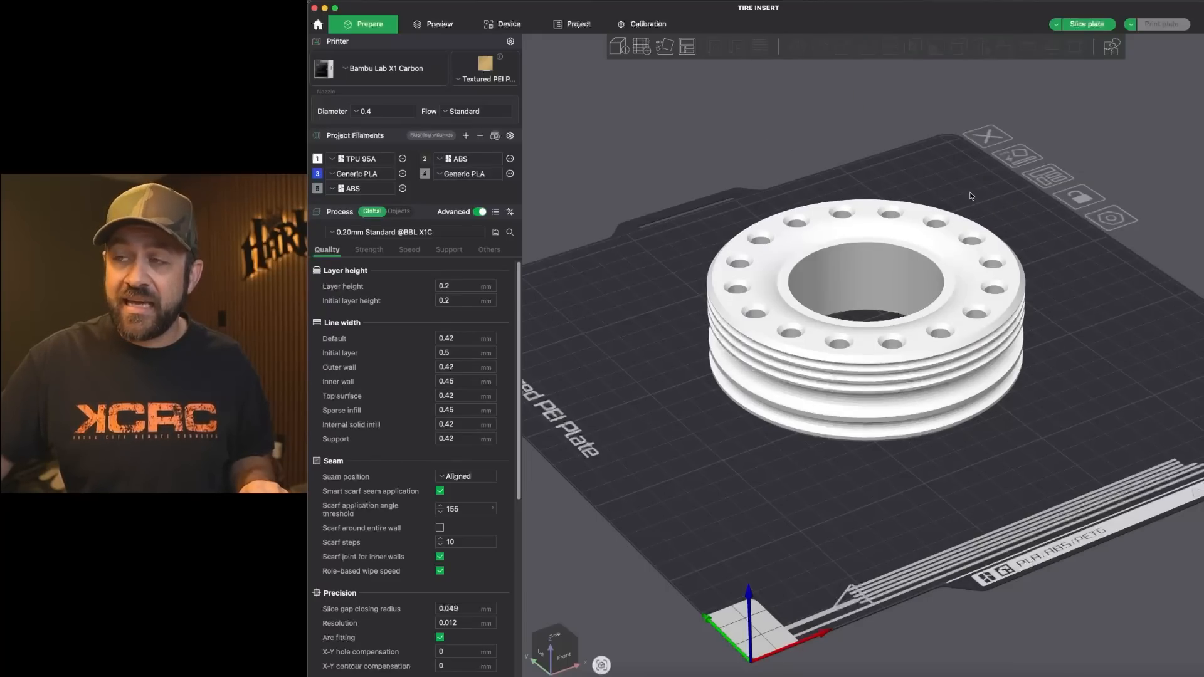
Set both the top shell layers and the bottom shell layers of the print to 0.
{"action": "left_click_drag", "start_coordinate": [970, 195], "coordinate": [927, 207]}
{"action": "scroll", "coordinate": [926, 207], "scroll_direction": "up", "scroll_amount": 10}
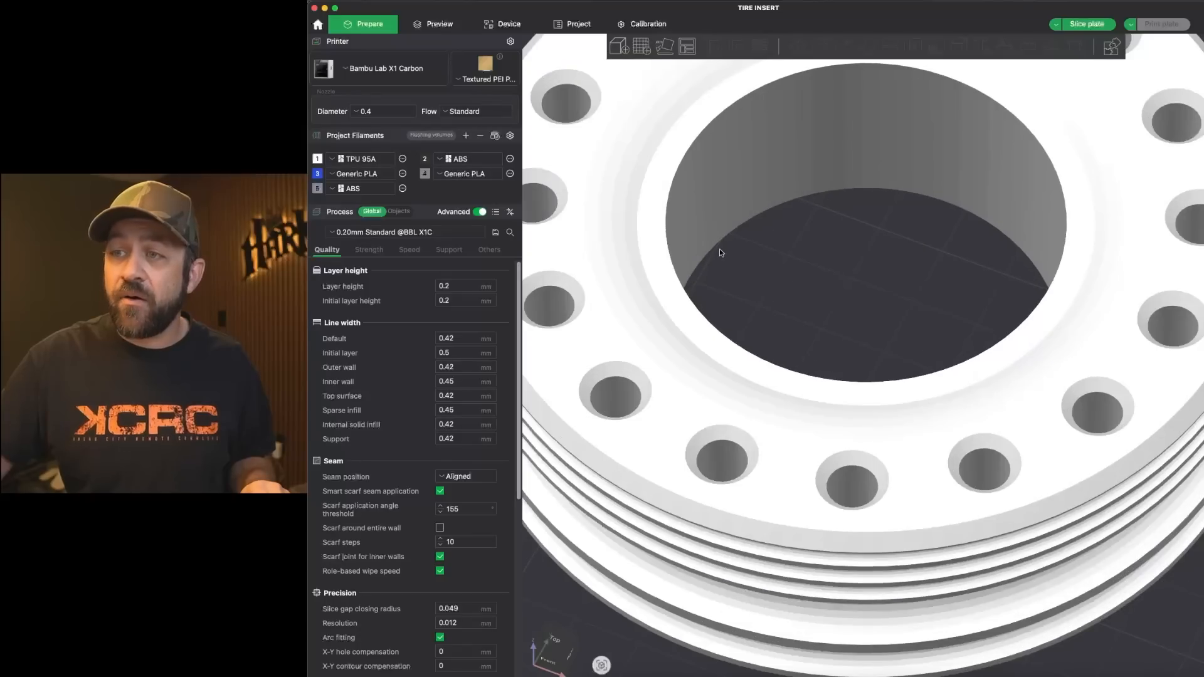
{"action": "scroll", "coordinate": [720, 248], "scroll_direction": "down", "scroll_amount": 6}
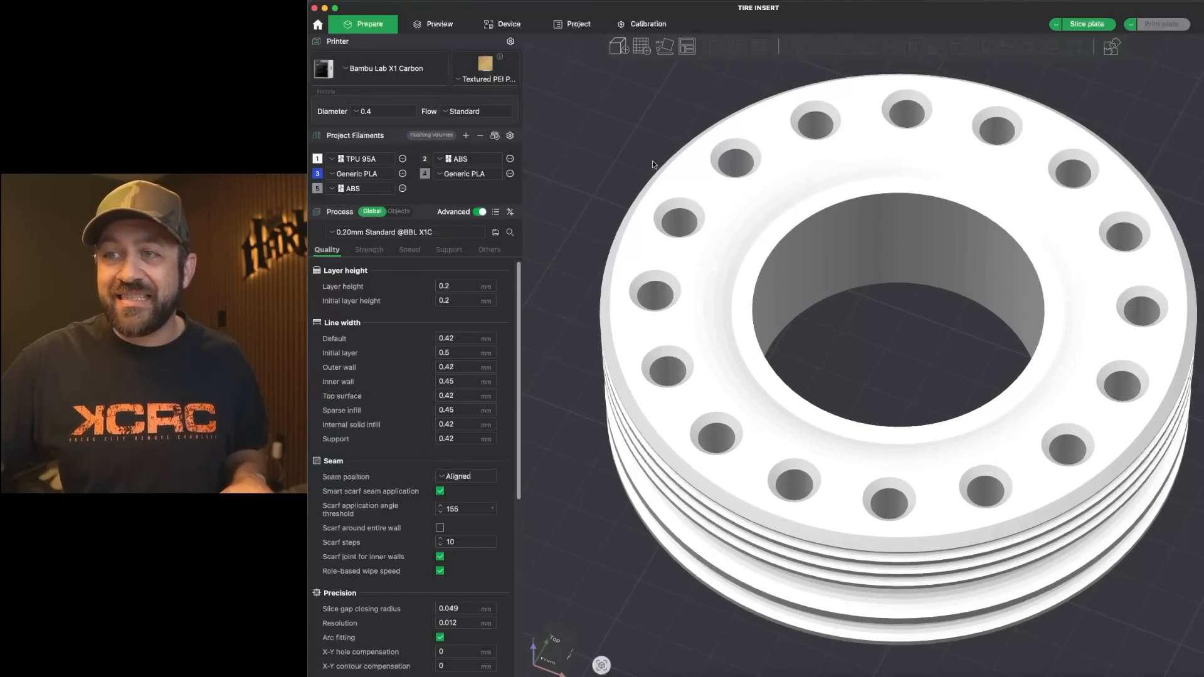
{"action": "mouse_move", "coordinate": [868, 326]}
{"action": "left_mouse_down"}
{"action": "mouse_move", "coordinate": [870, 261]}
{"action": "mouse_move", "coordinate": [868, 312]}
{"action": "left_mouse_up"}
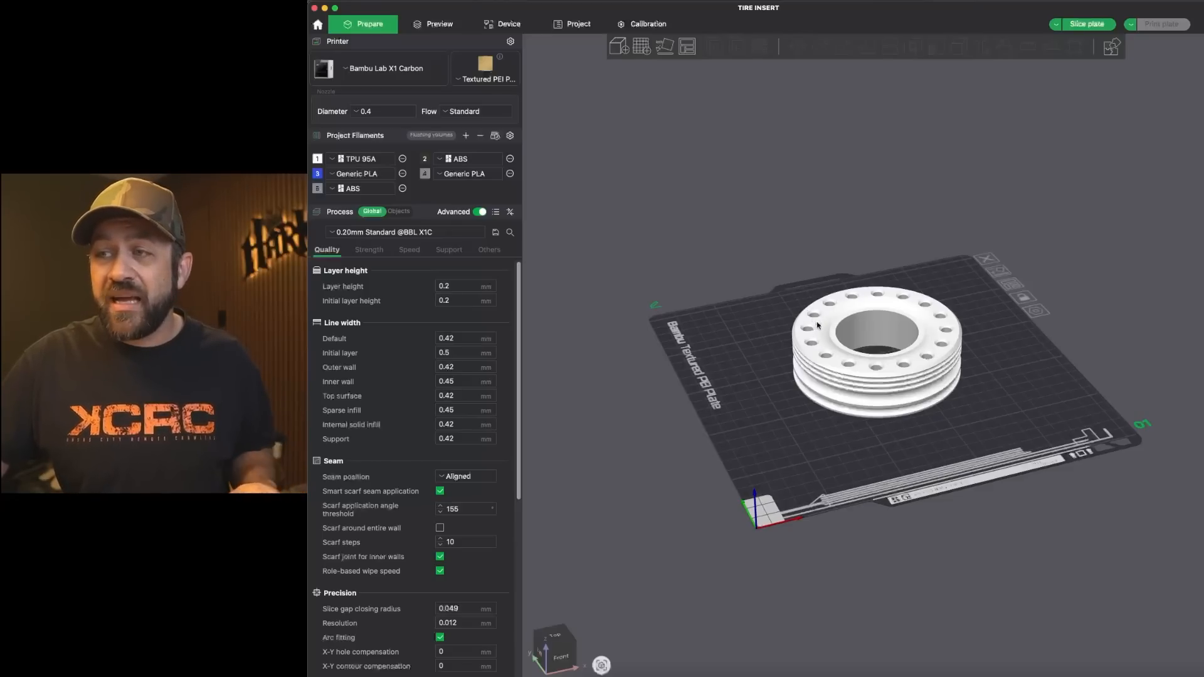
{"action": "scroll", "coordinate": [803, 326], "scroll_direction": "up", "scroll_amount": 10}
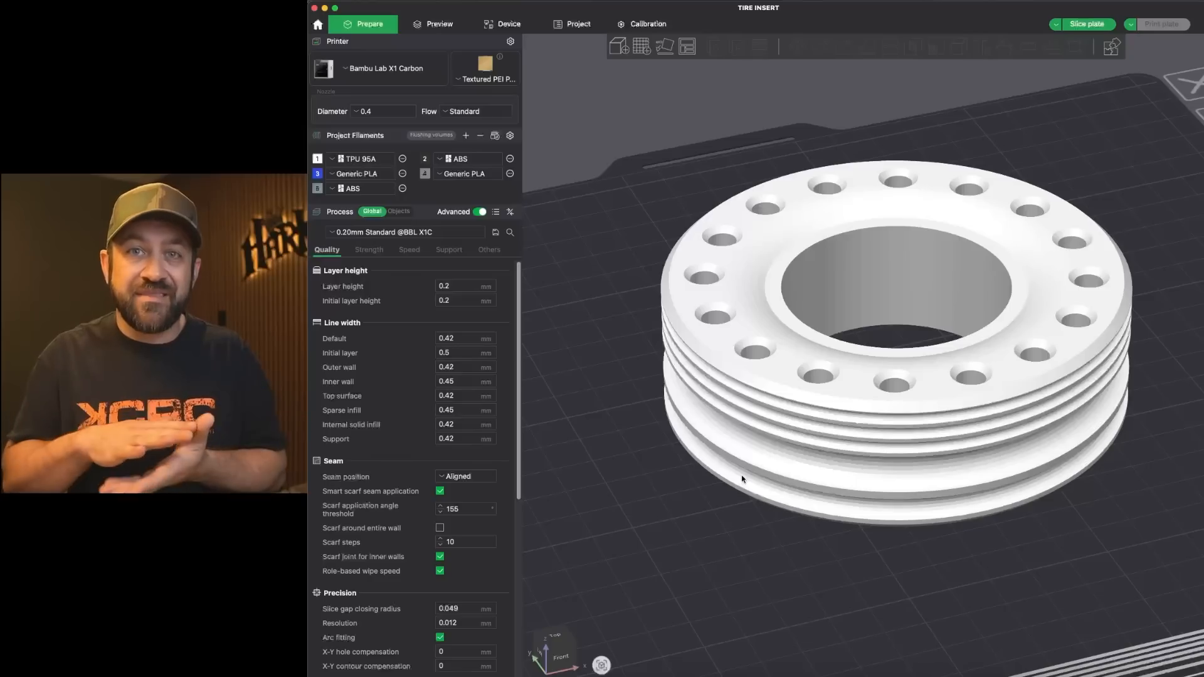
{"action": "left_click", "coordinate": [368, 249]}
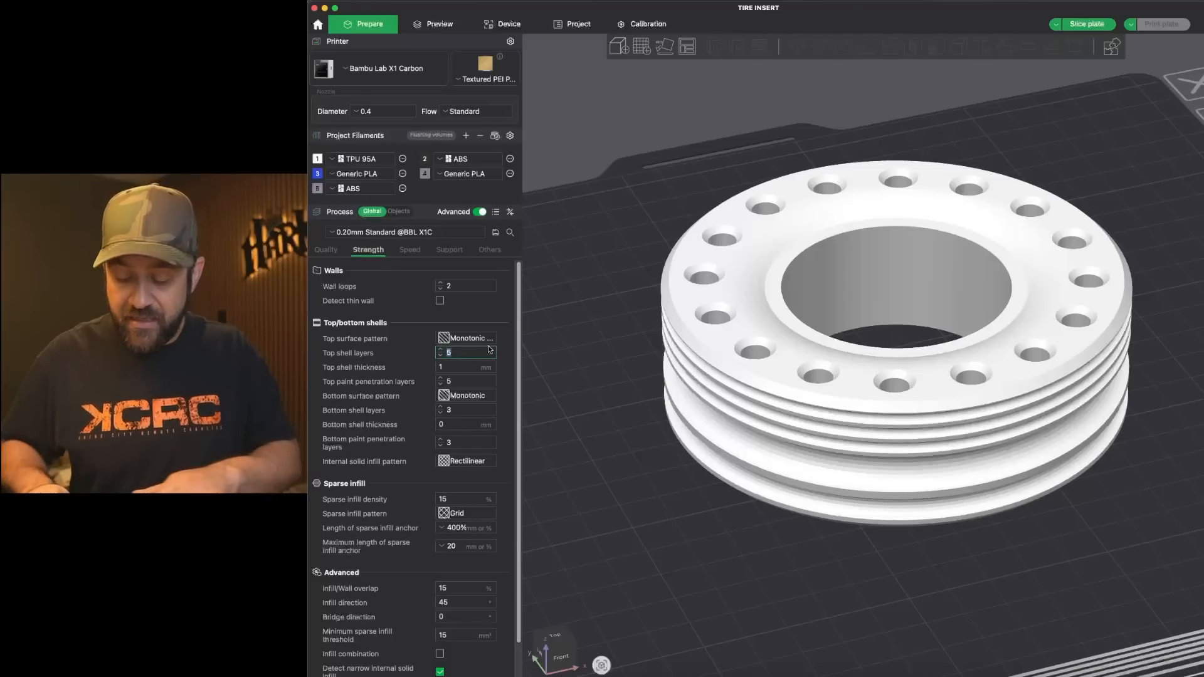
{"action": "type", "text": "0"}
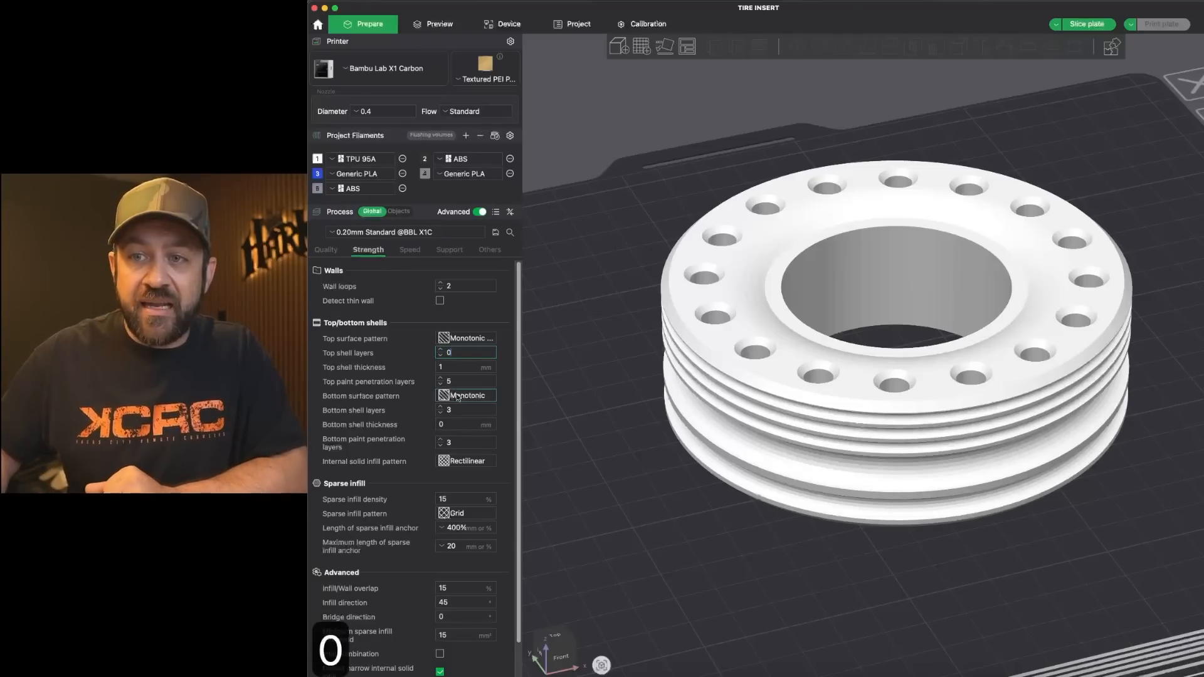
{"action": "left_click", "coordinate": [449, 410]}
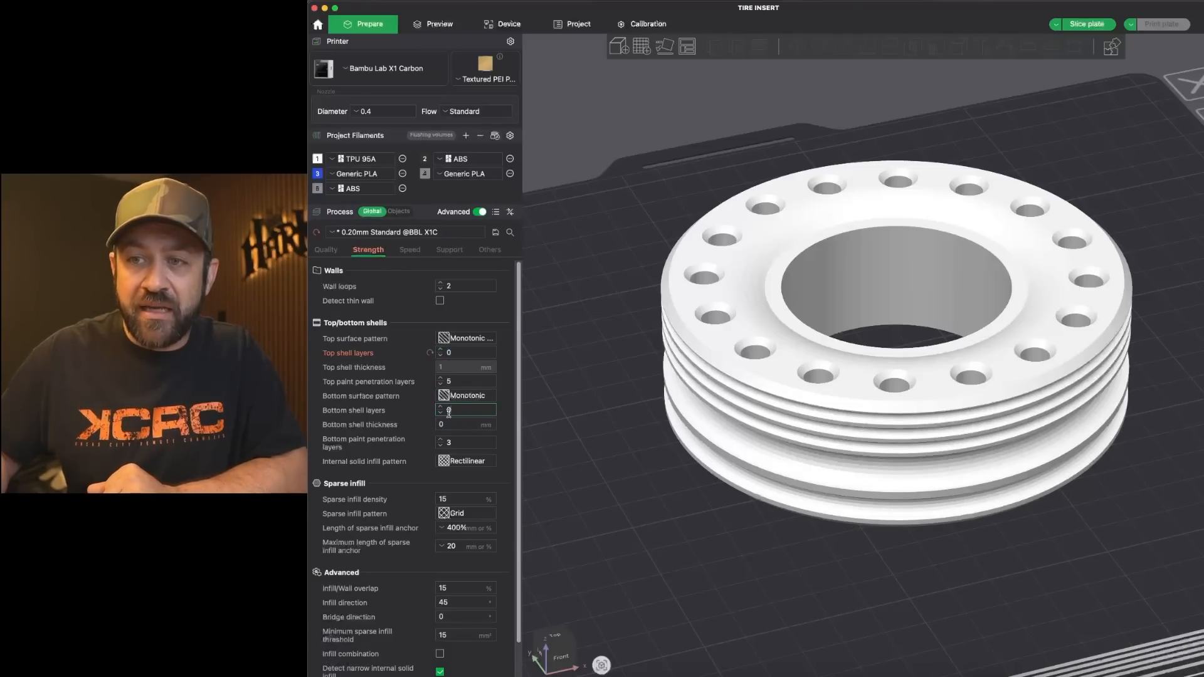
{"action": "type", "text": "0"}
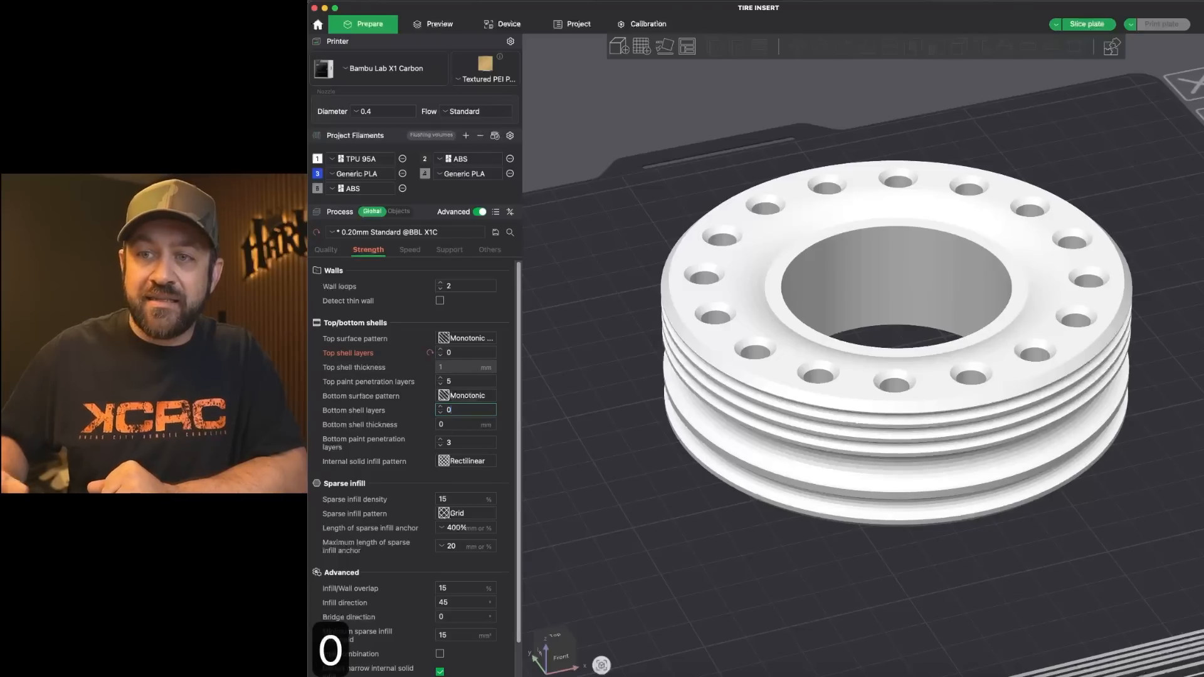
Set the sparse infill to 4% density with the Gyroid pattern and slice the plate.
{"action": "left_click", "coordinate": [456, 464]}
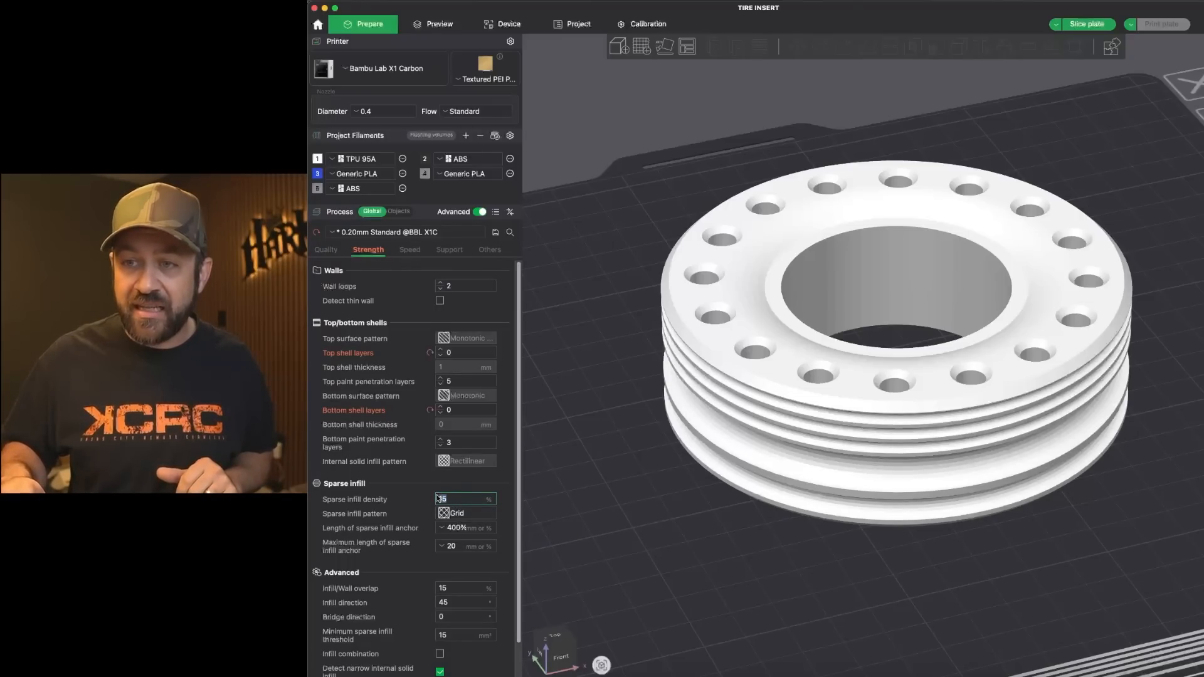
{"action": "type", "text": "4"}
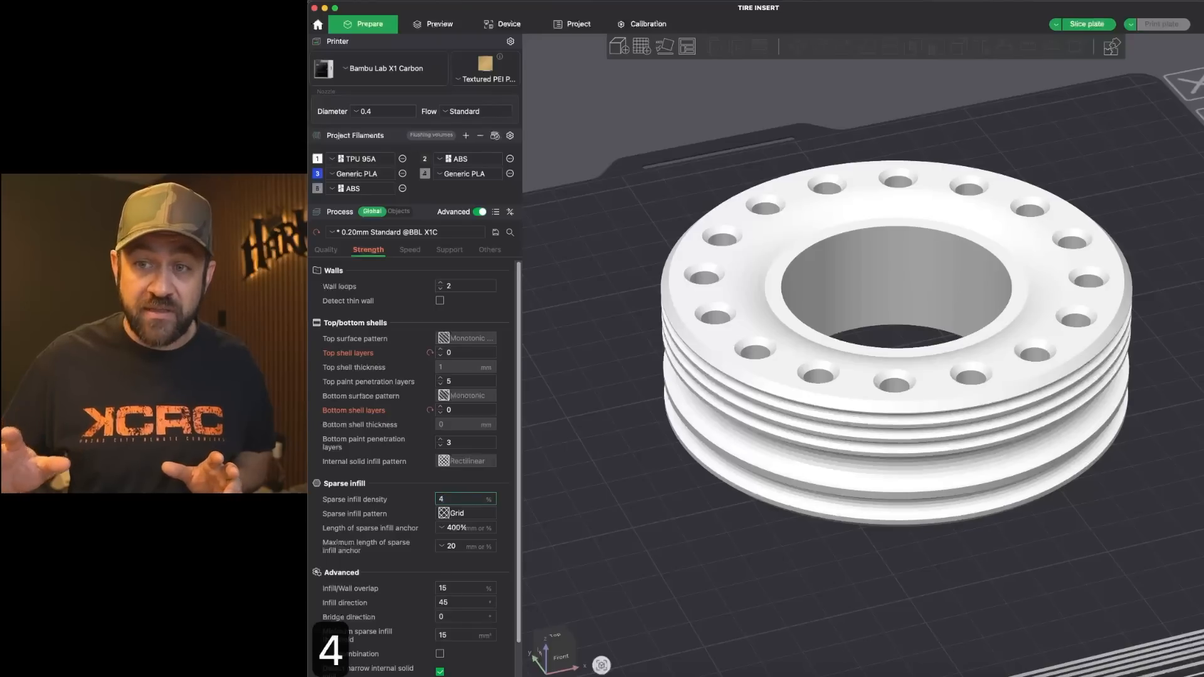
{"action": "left_click", "coordinate": [461, 513]}
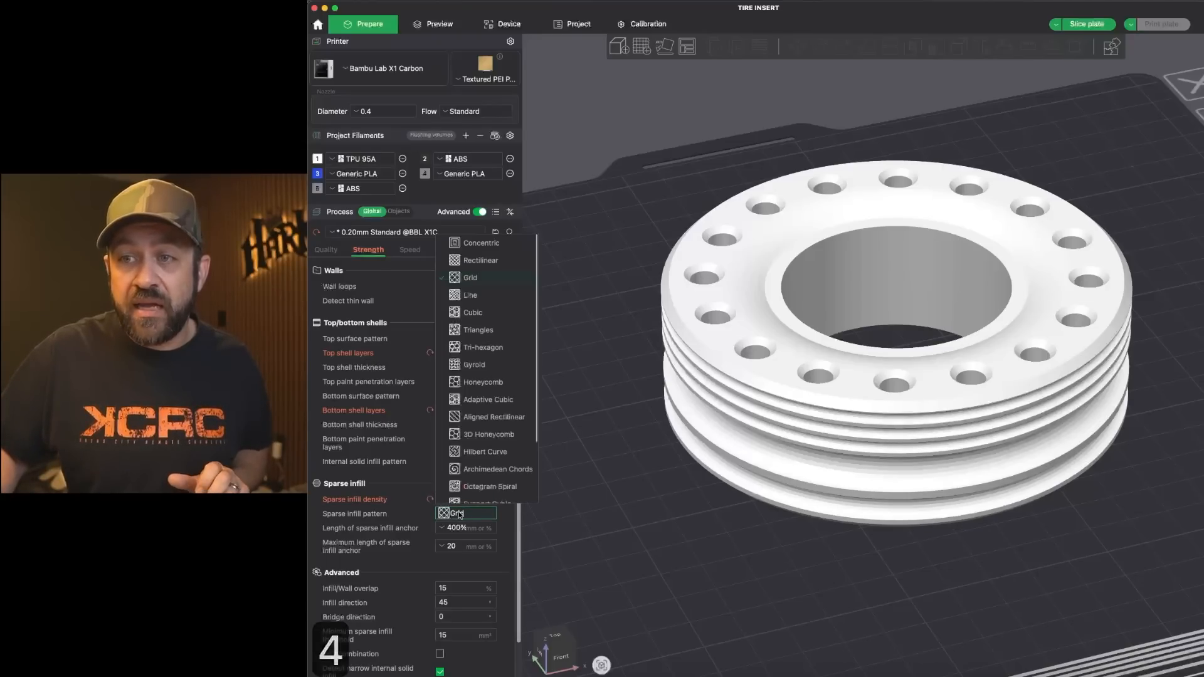
{"action": "left_click", "coordinate": [476, 365]}
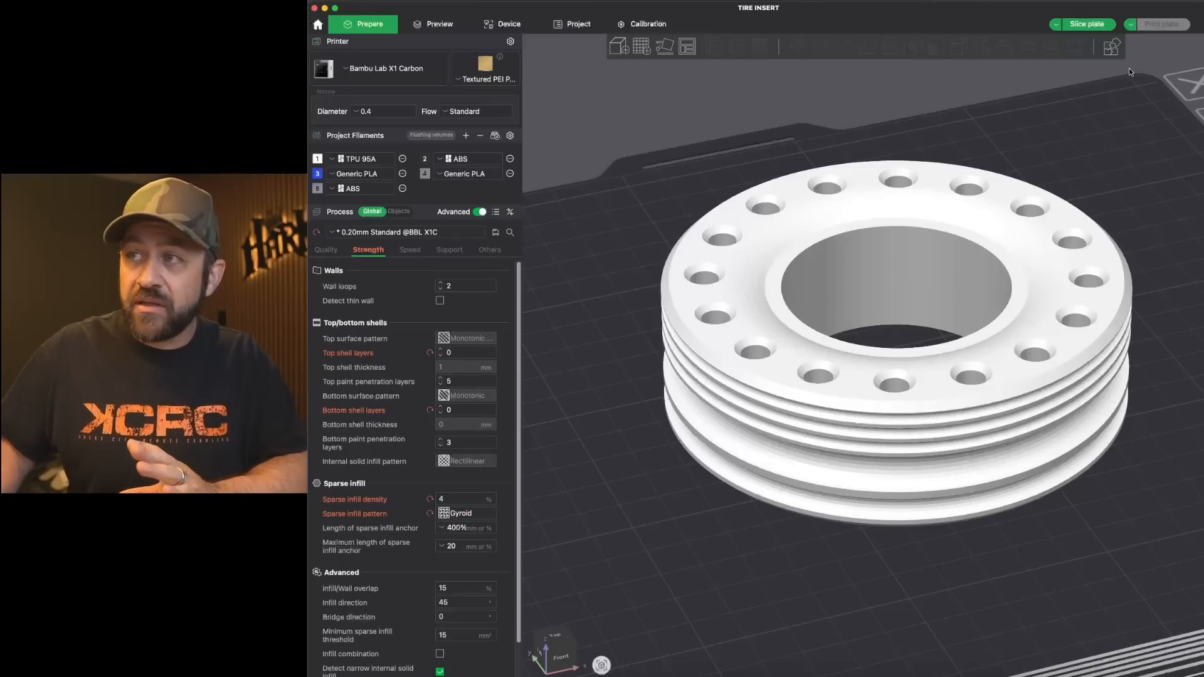
{"action": "left_click", "coordinate": [1088, 25]}
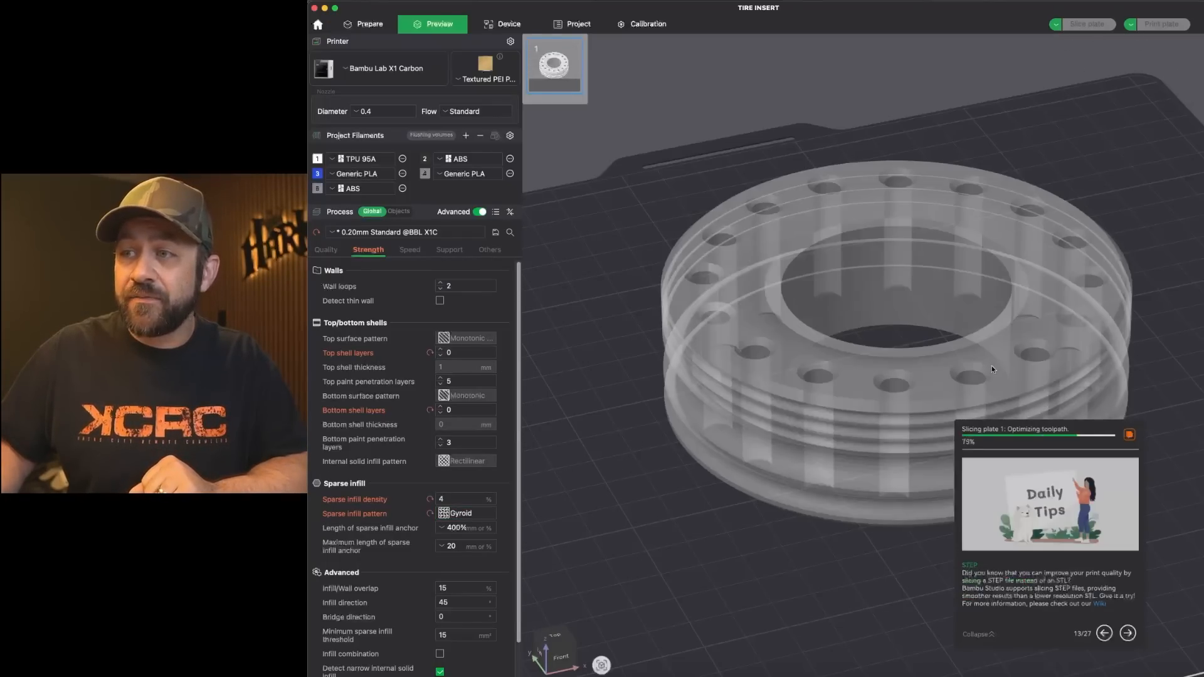
Examine the sliced ring's exposed gyroid infill, hole walls, inner bore and underside from several angles.
{"action": "scroll", "coordinate": [752, 279], "scroll_direction": "up", "scroll_amount": 5}
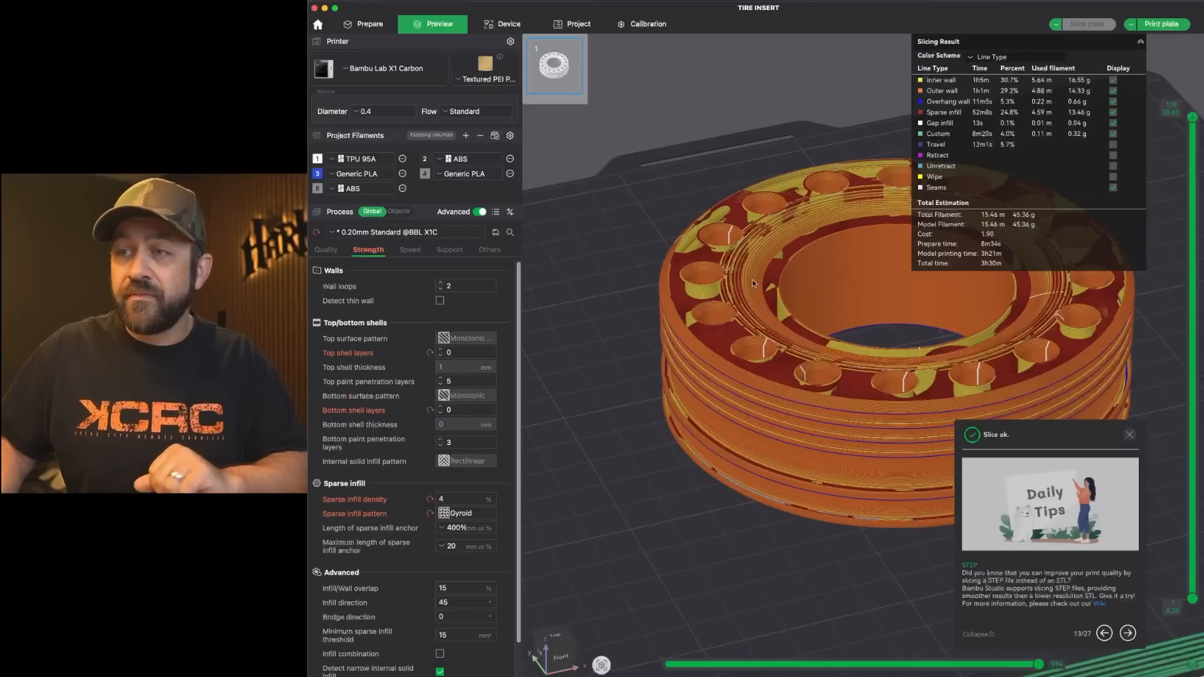
{"action": "left_click_drag", "start_coordinate": [796, 261], "coordinate": [815, 291]}
{"action": "scroll", "coordinate": [816, 291], "scroll_direction": "down", "scroll_amount": 5}
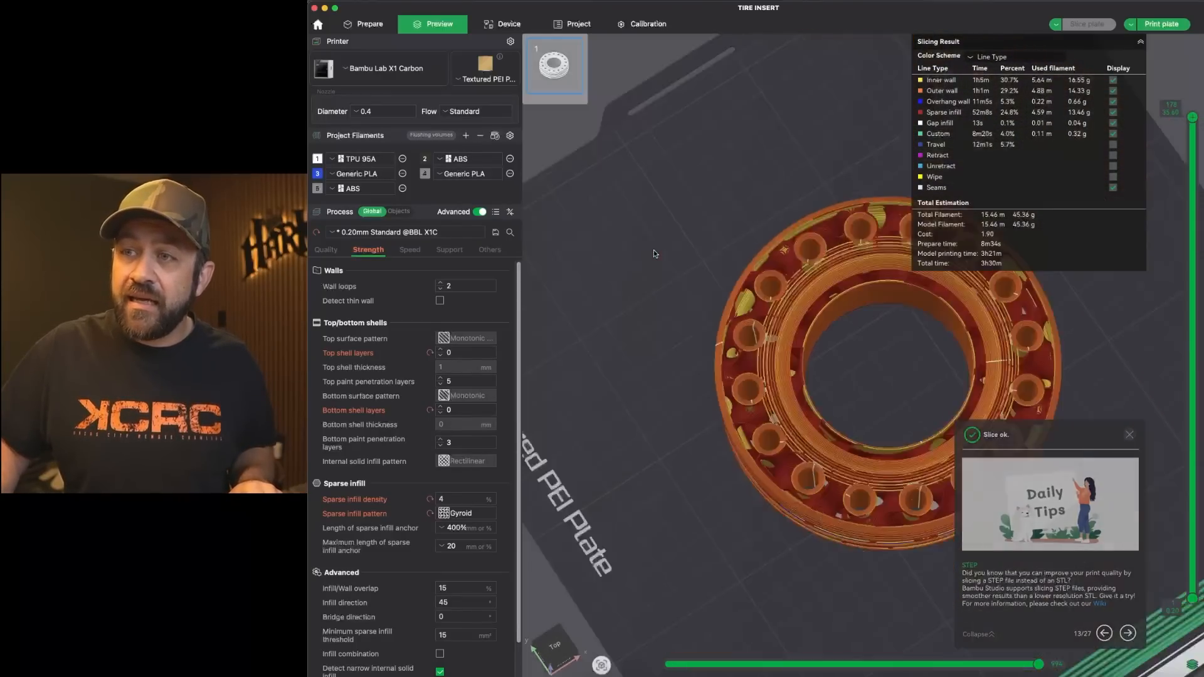
{"action": "scroll", "coordinate": [749, 267], "scroll_direction": "up", "scroll_amount": 5}
{"action": "right_click_drag", "start_coordinate": [738, 259], "coordinate": [746, 282]}
{"action": "left_click_drag", "start_coordinate": [746, 283], "coordinate": [688, 195]}
{"action": "scroll", "coordinate": [715, 251], "scroll_direction": "down", "scroll_amount": 5}
{"action": "scroll", "coordinate": [701, 256], "scroll_direction": "up", "scroll_amount": 8}
{"action": "scroll", "coordinate": [701, 258], "scroll_direction": "down", "scroll_amount": 5}
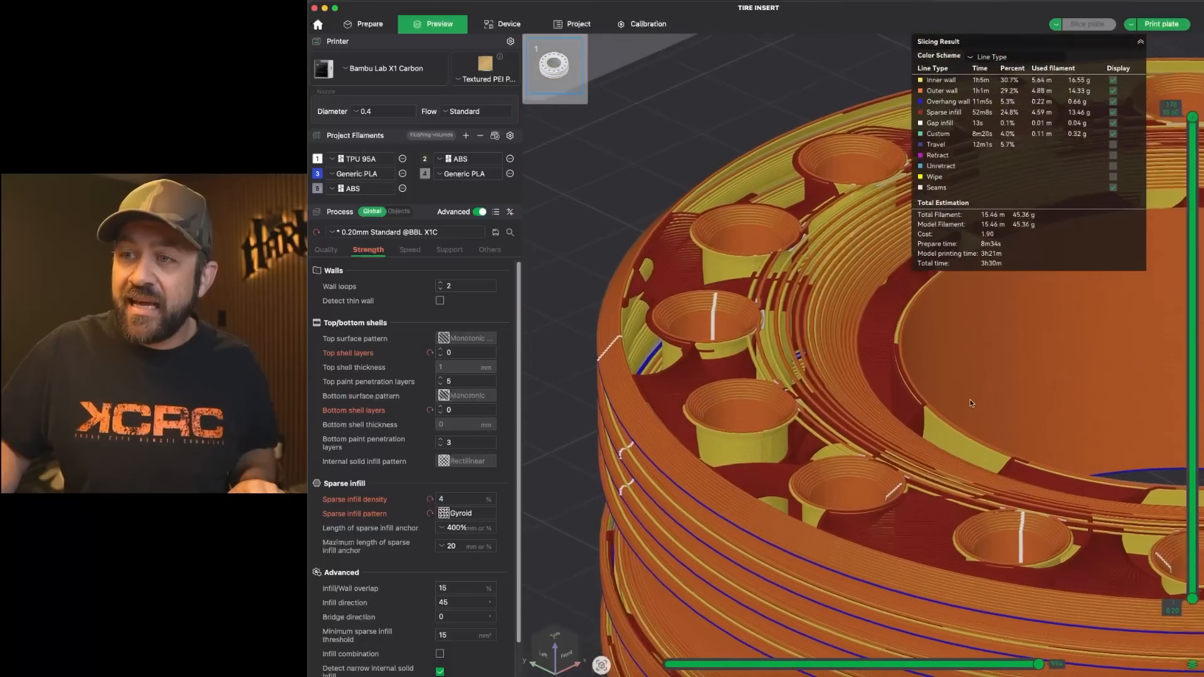
{"action": "scroll", "coordinate": [760, 225], "scroll_direction": "up", "scroll_amount": 5}
{"action": "left_click_drag", "start_coordinate": [685, 288], "coordinate": [739, 281]}
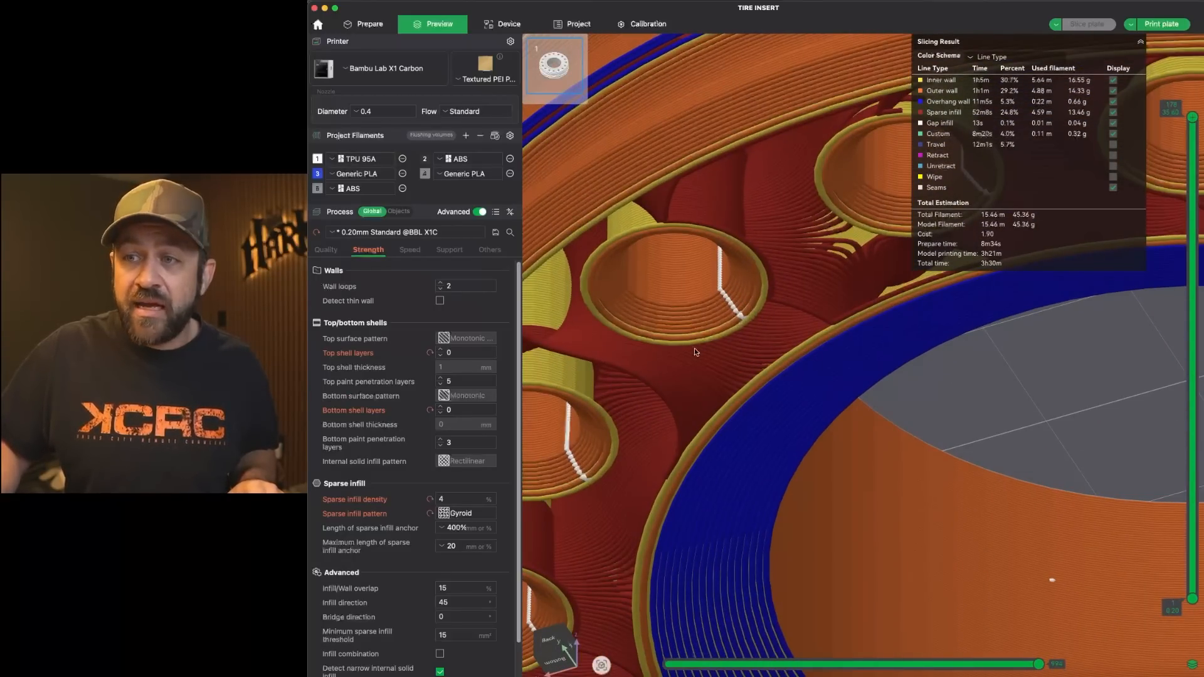
{"action": "left_click_drag", "start_coordinate": [695, 352], "coordinate": [777, 274]}
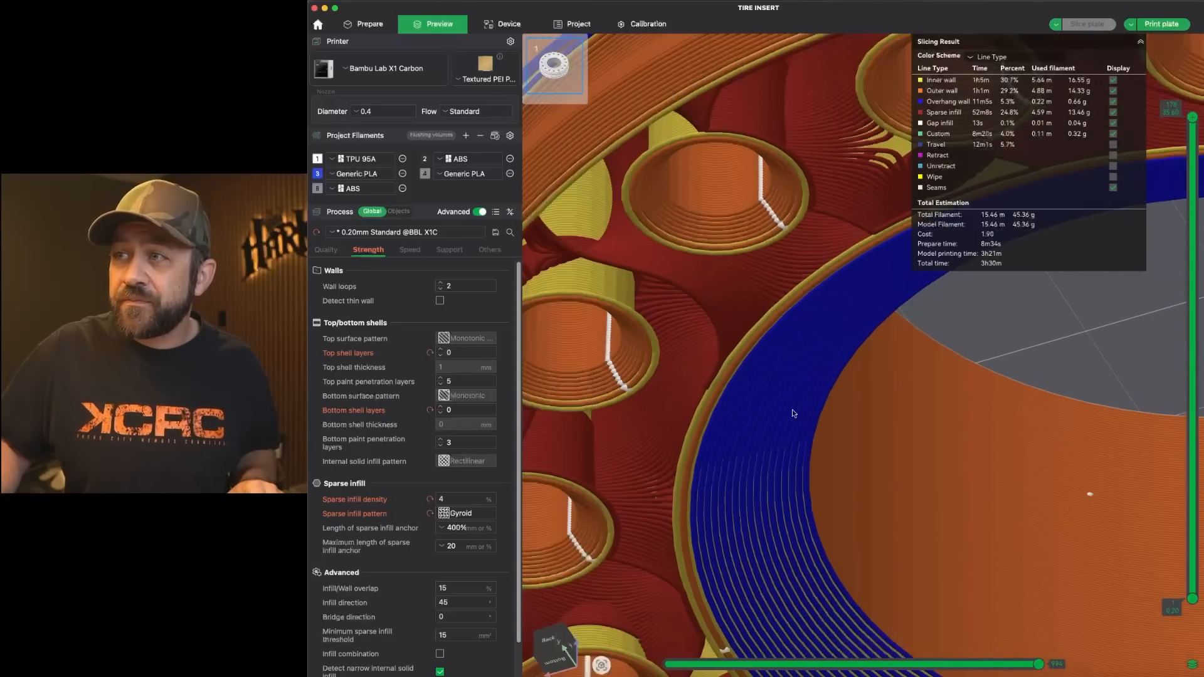
{"action": "right_click_drag", "start_coordinate": [715, 432], "coordinate": [818, 379]}
{"action": "right_click_drag", "start_coordinate": [686, 522], "coordinate": [755, 393]}
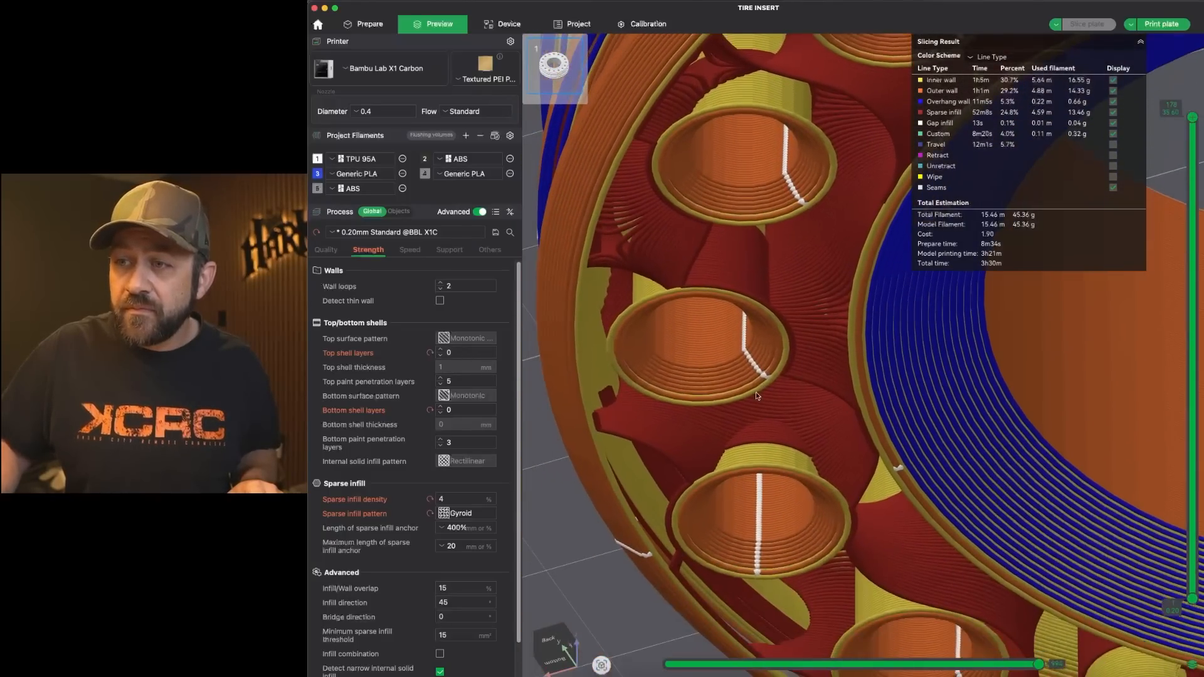
{"action": "left_click_drag", "start_coordinate": [755, 393], "coordinate": [775, 341]}
{"action": "scroll", "coordinate": [753, 510], "scroll_direction": "down", "scroll_amount": 5}
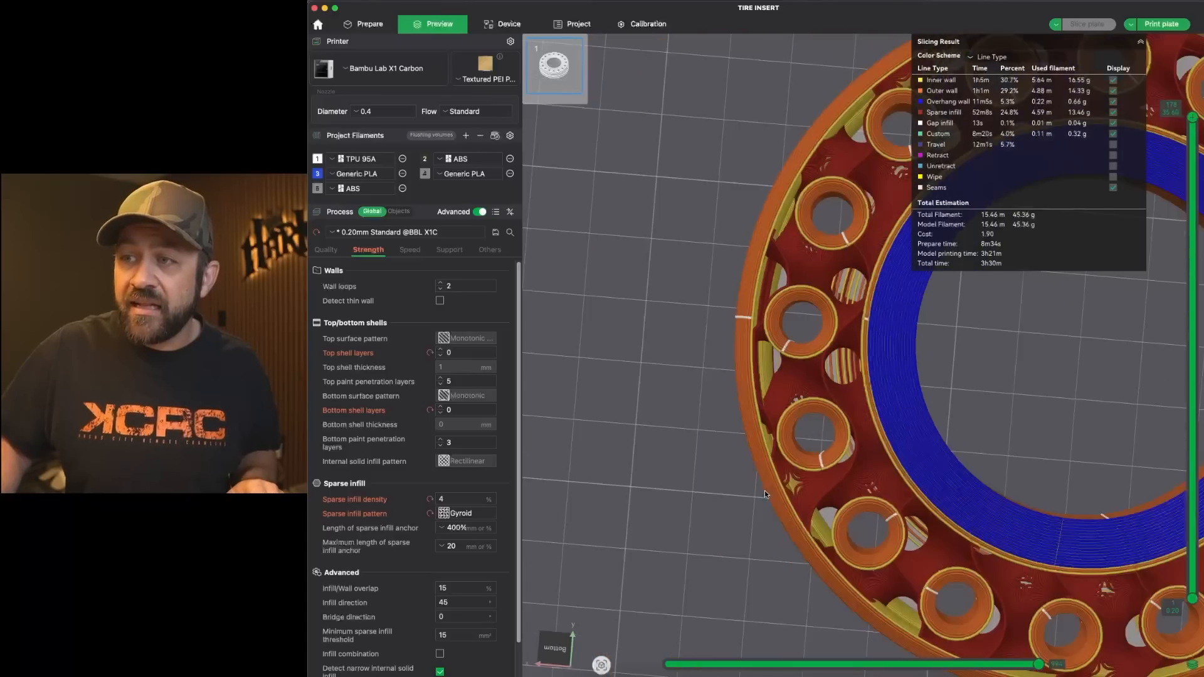
{"action": "left_click_drag", "start_coordinate": [765, 490], "coordinate": [722, 378]}
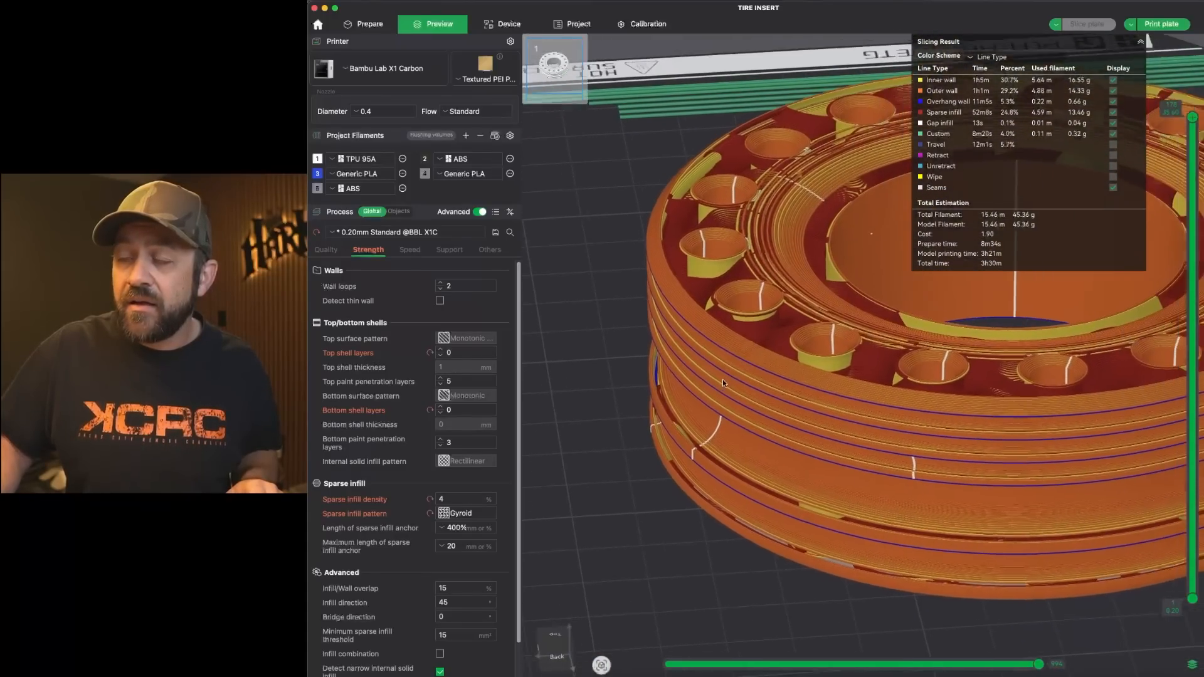
{"action": "scroll", "coordinate": [752, 282], "scroll_direction": "up", "scroll_amount": 5}
{"action": "scroll", "coordinate": [769, 215], "scroll_direction": "up", "scroll_amount": 5}
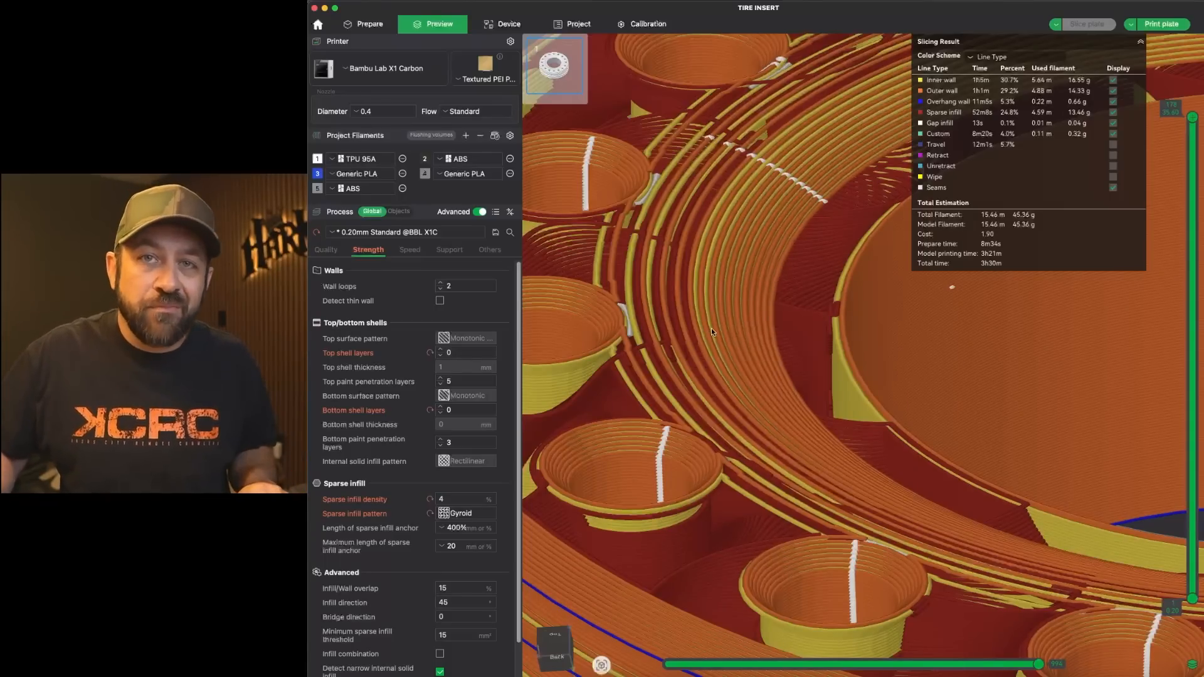
Inspect the sliced ring's overhang walls around the bore on the underside and its grooved outer wall.
{"action": "scroll", "coordinate": [711, 329], "scroll_direction": "down", "scroll_amount": 5}
{"action": "left_click_drag", "start_coordinate": [712, 331], "coordinate": [732, 303]}
{"action": "left_click_drag", "start_coordinate": [875, 466], "coordinate": [809, 474]}
{"action": "right_click_drag", "start_coordinate": [1060, 482], "coordinate": [763, 356]}
{"action": "scroll", "coordinate": [779, 364], "scroll_direction": "down", "scroll_amount": 7}
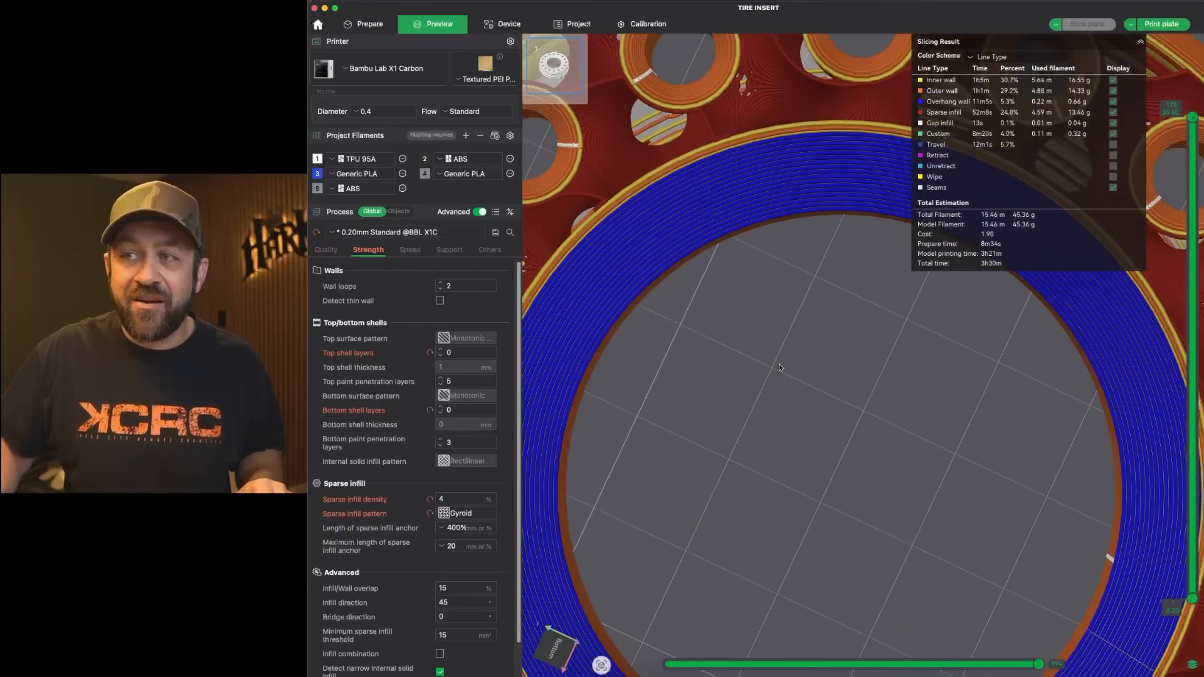
{"action": "left_click_drag", "start_coordinate": [796, 352], "coordinate": [779, 408]}
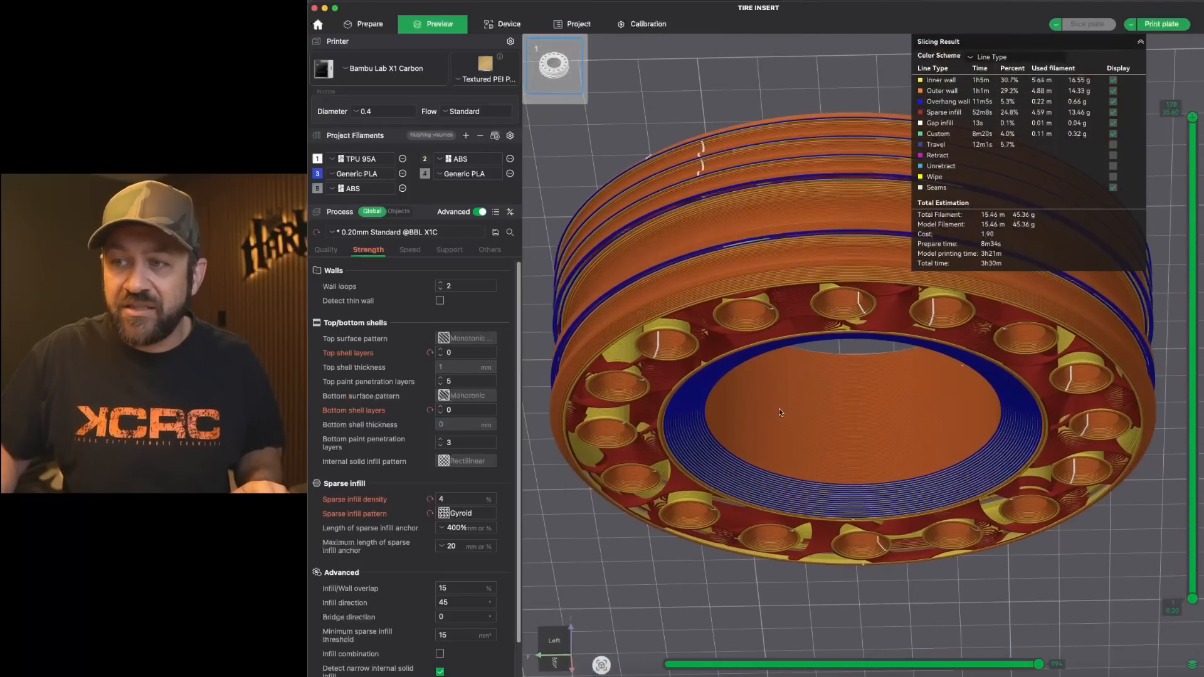
{"action": "left_click_drag", "start_coordinate": [726, 490], "coordinate": [755, 446]}
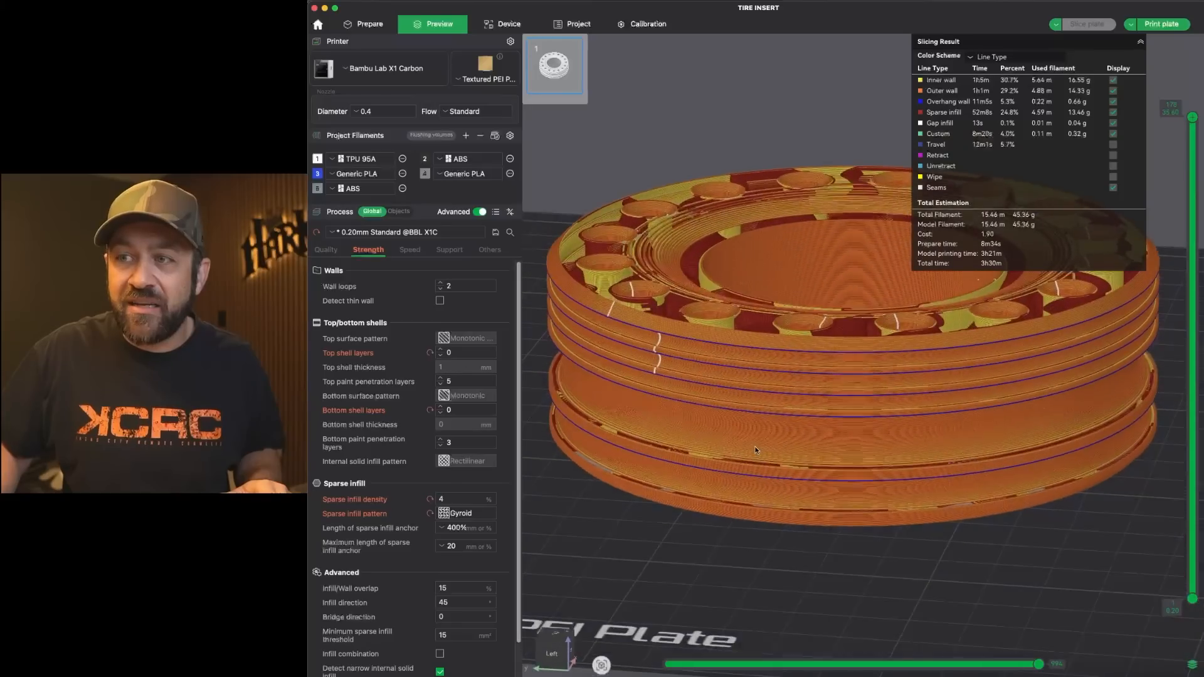
Inspect the open gyroid infill between the holes on the ring's upper face, up close and from directly above.
{"action": "scroll", "coordinate": [698, 271], "scroll_direction": "up", "scroll_amount": 5}
{"action": "left_click_drag", "start_coordinate": [669, 254], "coordinate": [765, 361]}
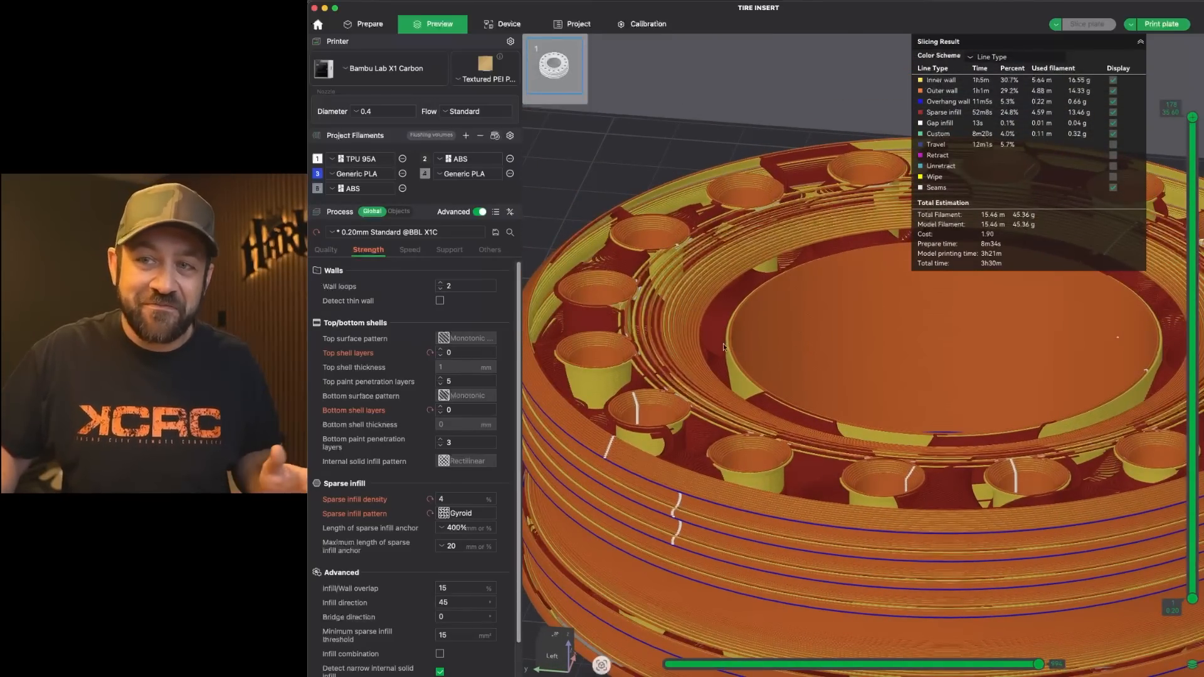
{"action": "left_click_drag", "start_coordinate": [722, 327], "coordinate": [900, 451]}
{"action": "scroll", "coordinate": [742, 371], "scroll_direction": "up", "scroll_amount": 3}
{"action": "scroll", "coordinate": [742, 371], "scroll_direction": "down", "scroll_amount": 3}
{"action": "right_click_drag", "start_coordinate": [907, 446], "coordinate": [810, 352]}
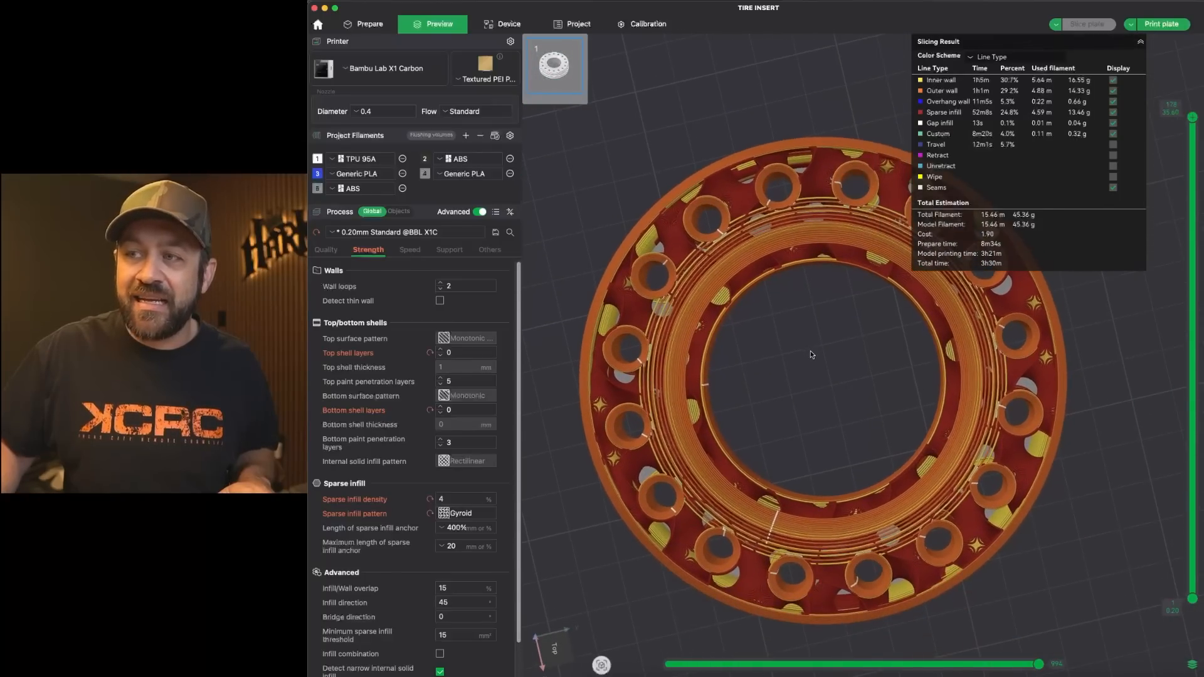
{"action": "scroll", "coordinate": [809, 353], "scroll_direction": "up", "scroll_amount": 5}
{"action": "scroll", "coordinate": [806, 363], "scroll_direction": "down", "scroll_amount": 5}
{"action": "left_click_drag", "start_coordinate": [803, 379], "coordinate": [773, 289]}
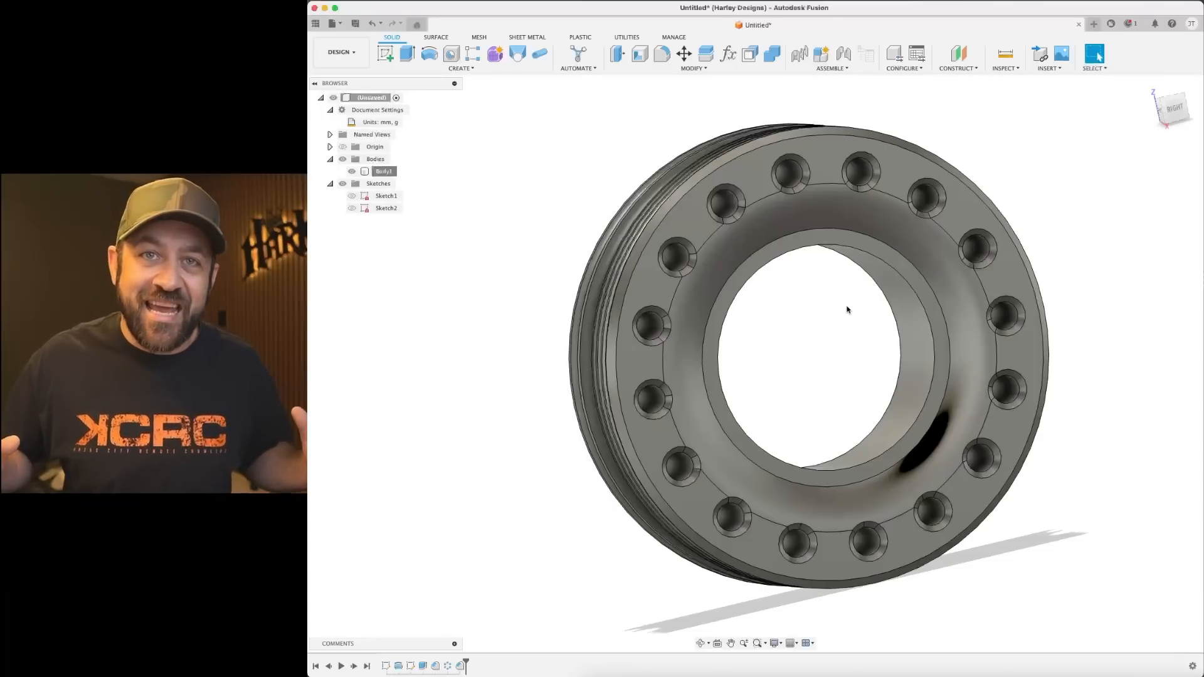